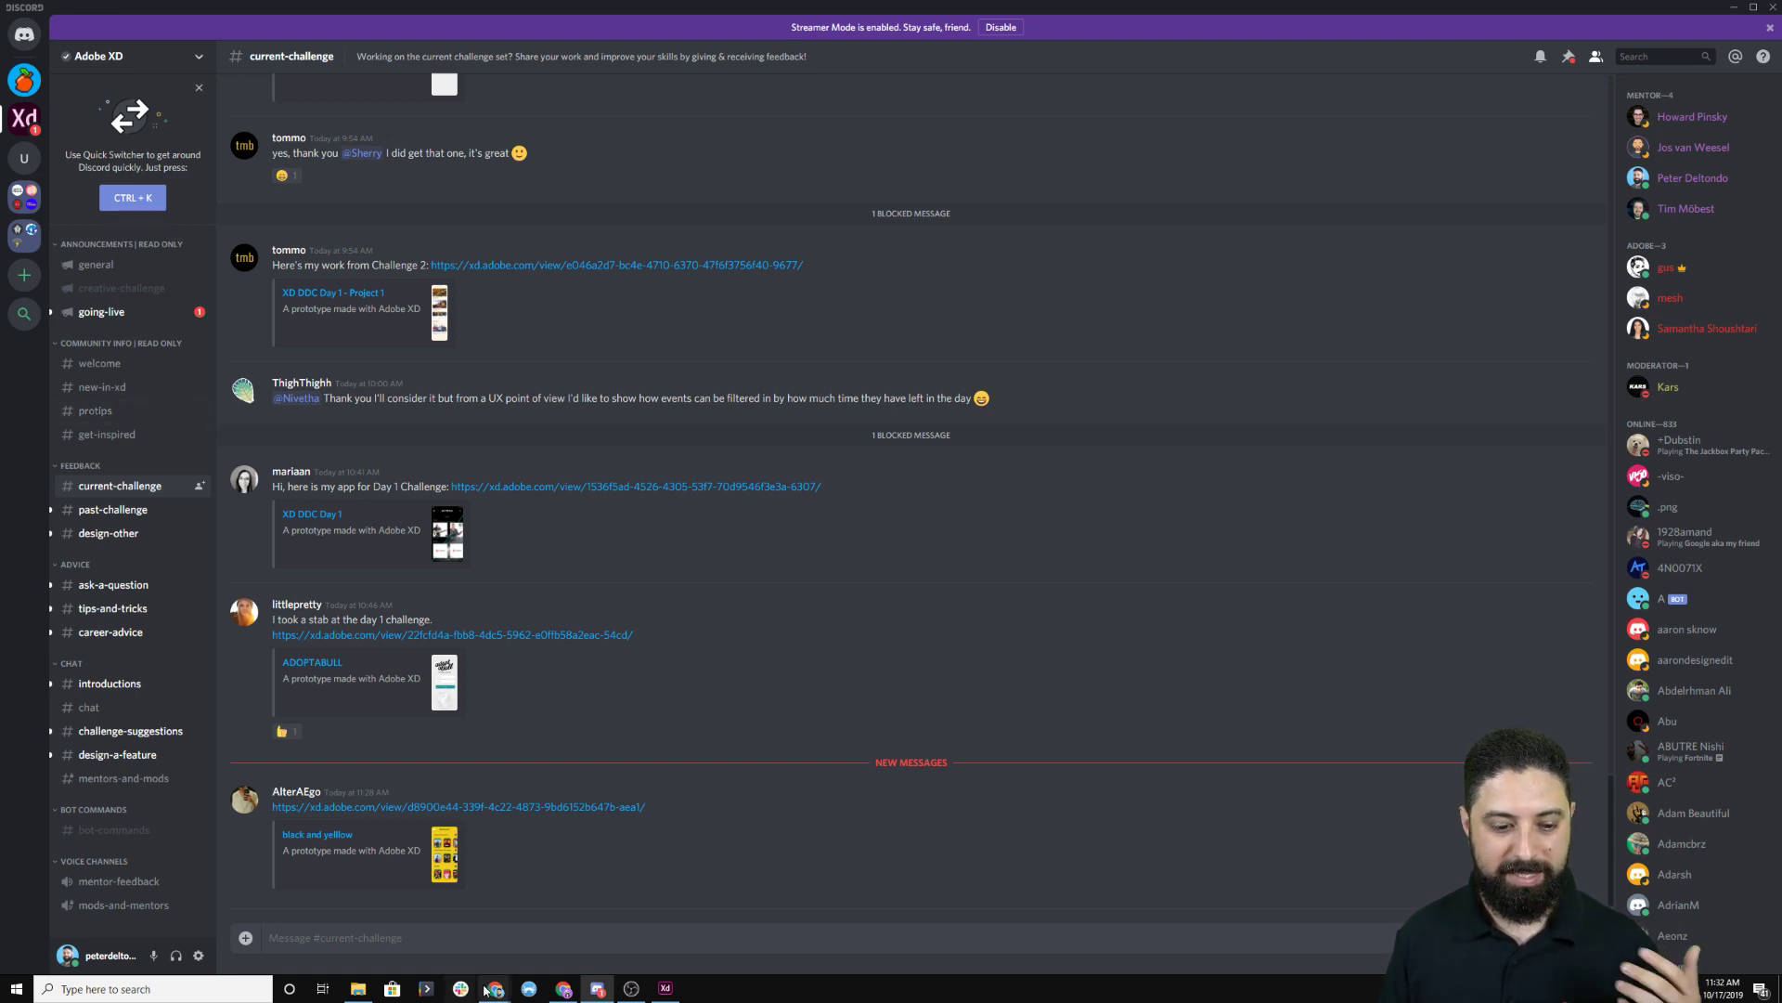
Switch to Chrome and review the unlocked challenges on the Behance Daily Creative Challenge page.
{"action": "mouse_move", "coordinate": [495, 988]}
{"action": "left_click", "coordinate": [455, 944]}
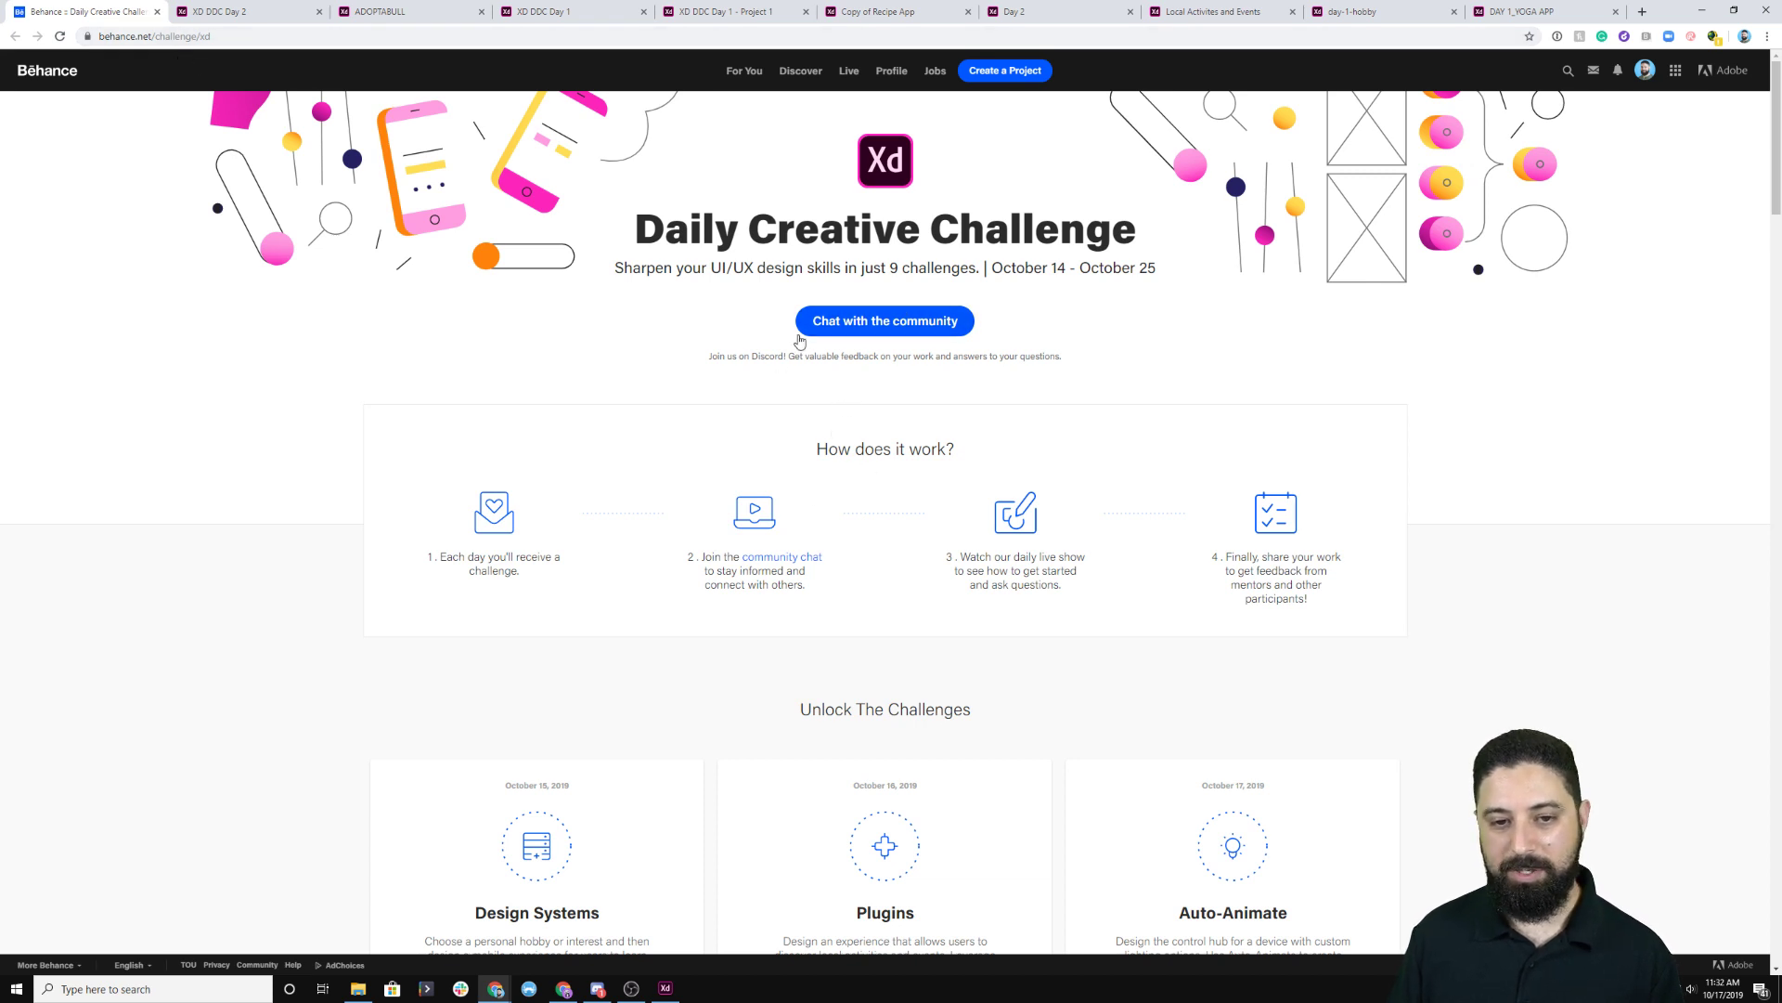
{"action": "scroll", "coordinate": [767, 473], "scroll_direction": "down", "scroll_amount": 1}
{"action": "scroll", "coordinate": [767, 473], "scroll_direction": "down", "scroll_amount": 5}
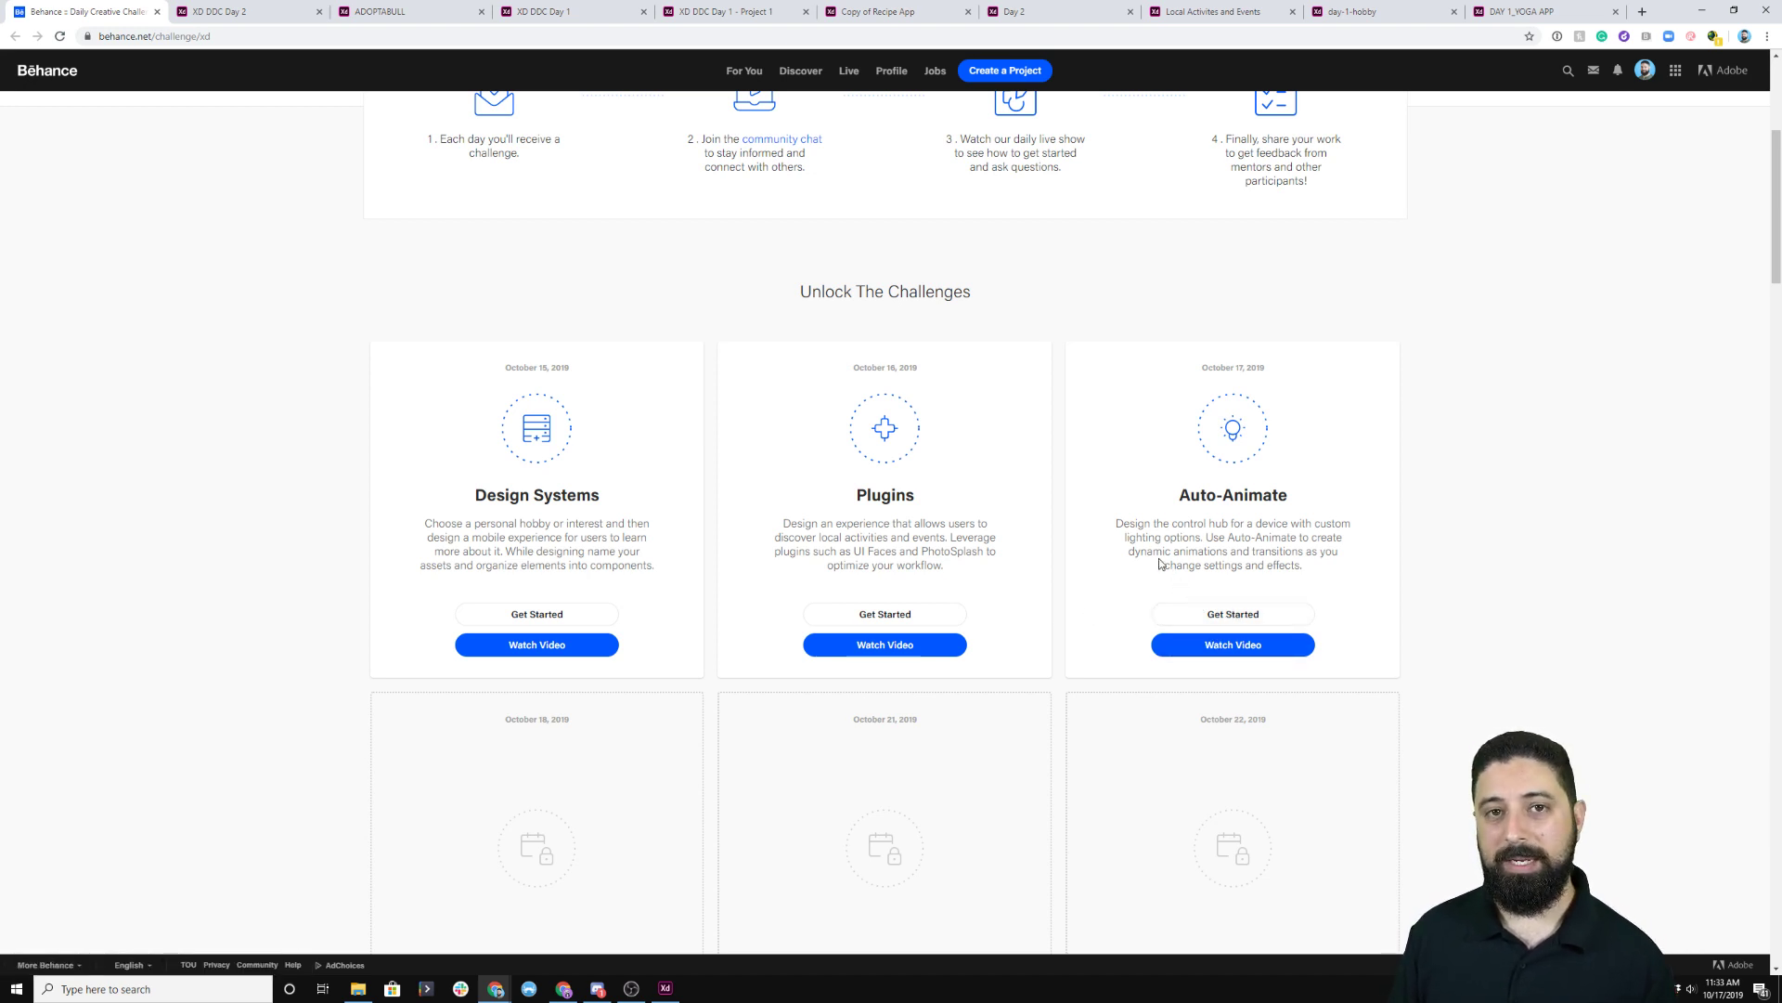
Switch to the Day 3 light control document in Adobe XD and read the brief's Prompt and Principle sections.
{"action": "mouse_move", "coordinate": [676, 988]}
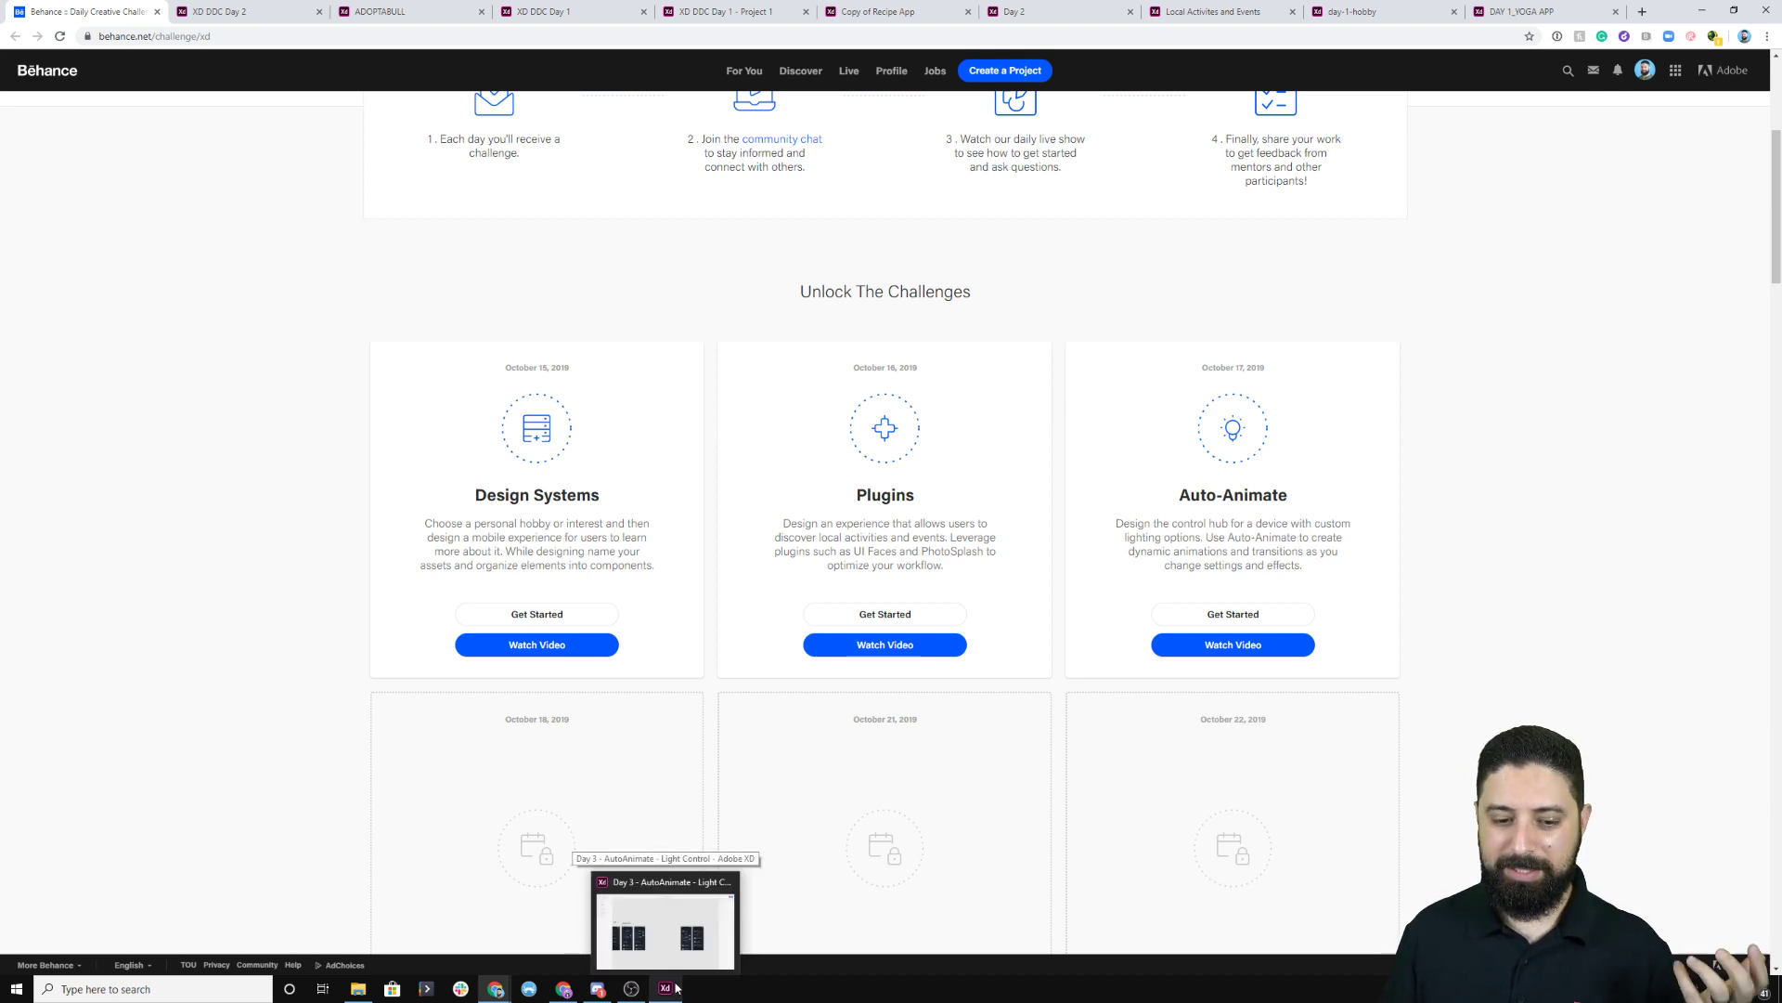
{"action": "left_click", "coordinate": [666, 929]}
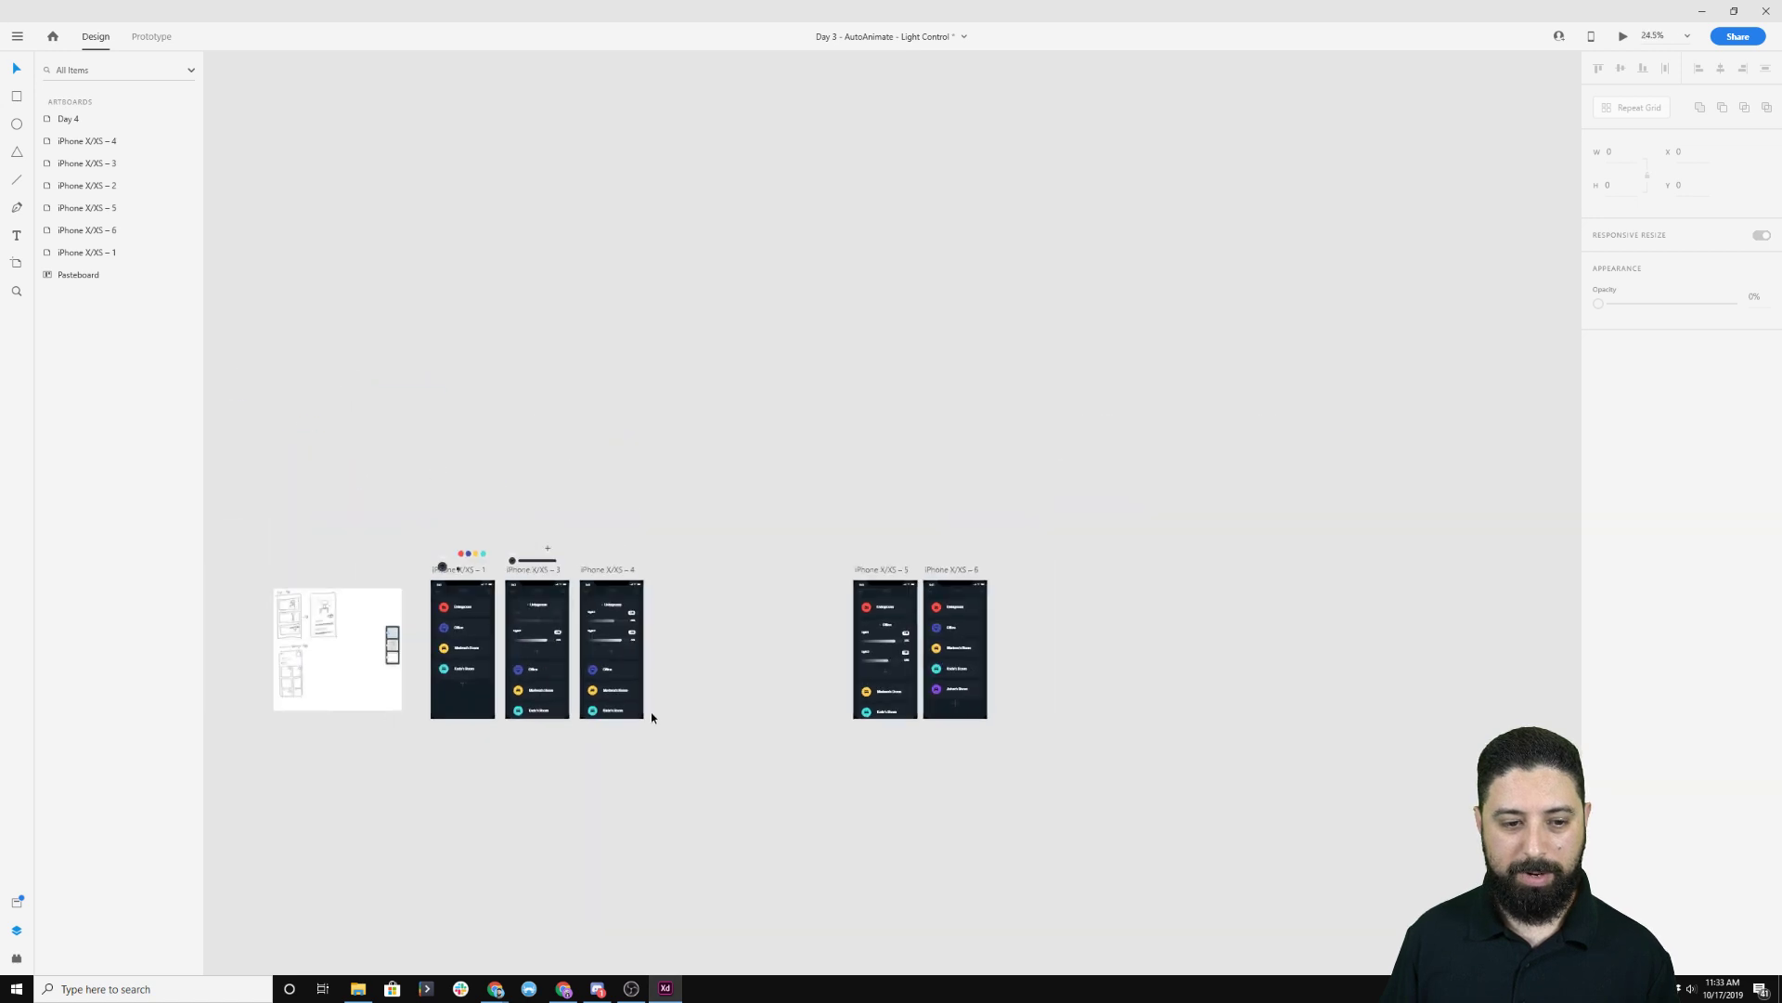
{"action": "scroll", "coordinate": [652, 717], "scroll_direction": "down", "scroll_amount": 2}
{"action": "left_click_drag", "start_coordinate": [448, 606], "coordinate": [930, 402]}
{"action": "scroll", "coordinate": [793, 547], "scroll_direction": "up", "scroll_amount": 6}
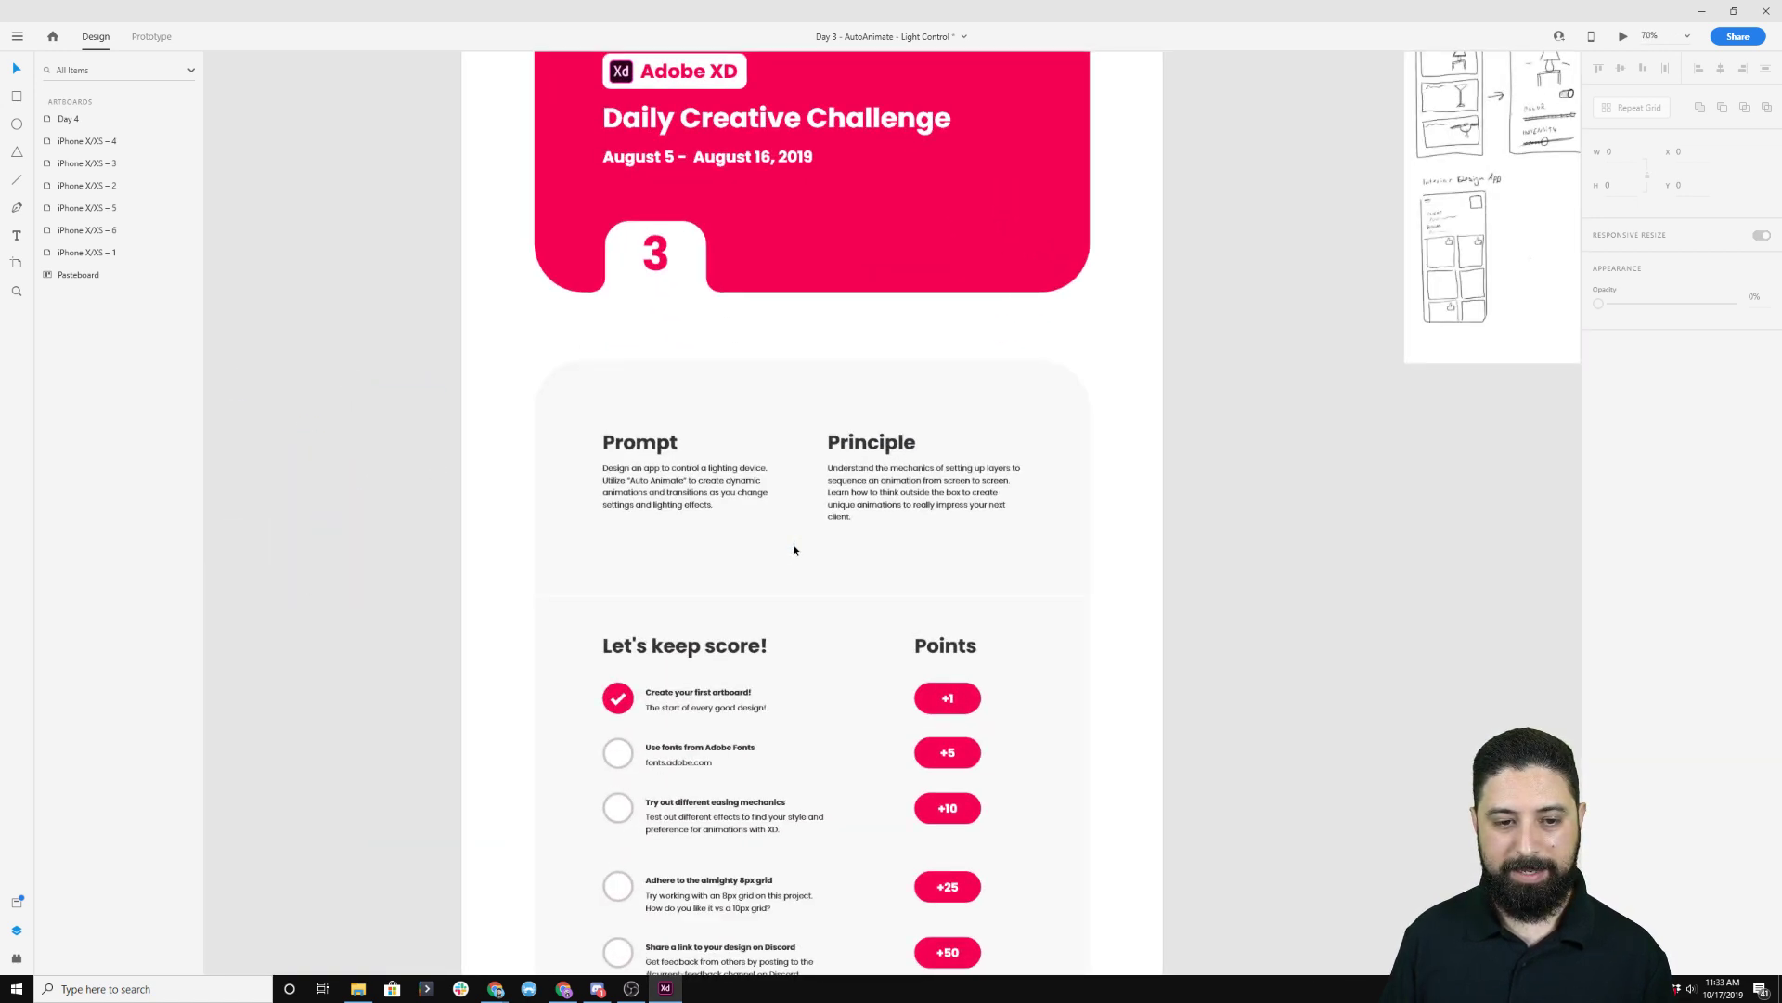
{"action": "scroll", "coordinate": [794, 548], "scroll_direction": "up", "scroll_amount": 3}
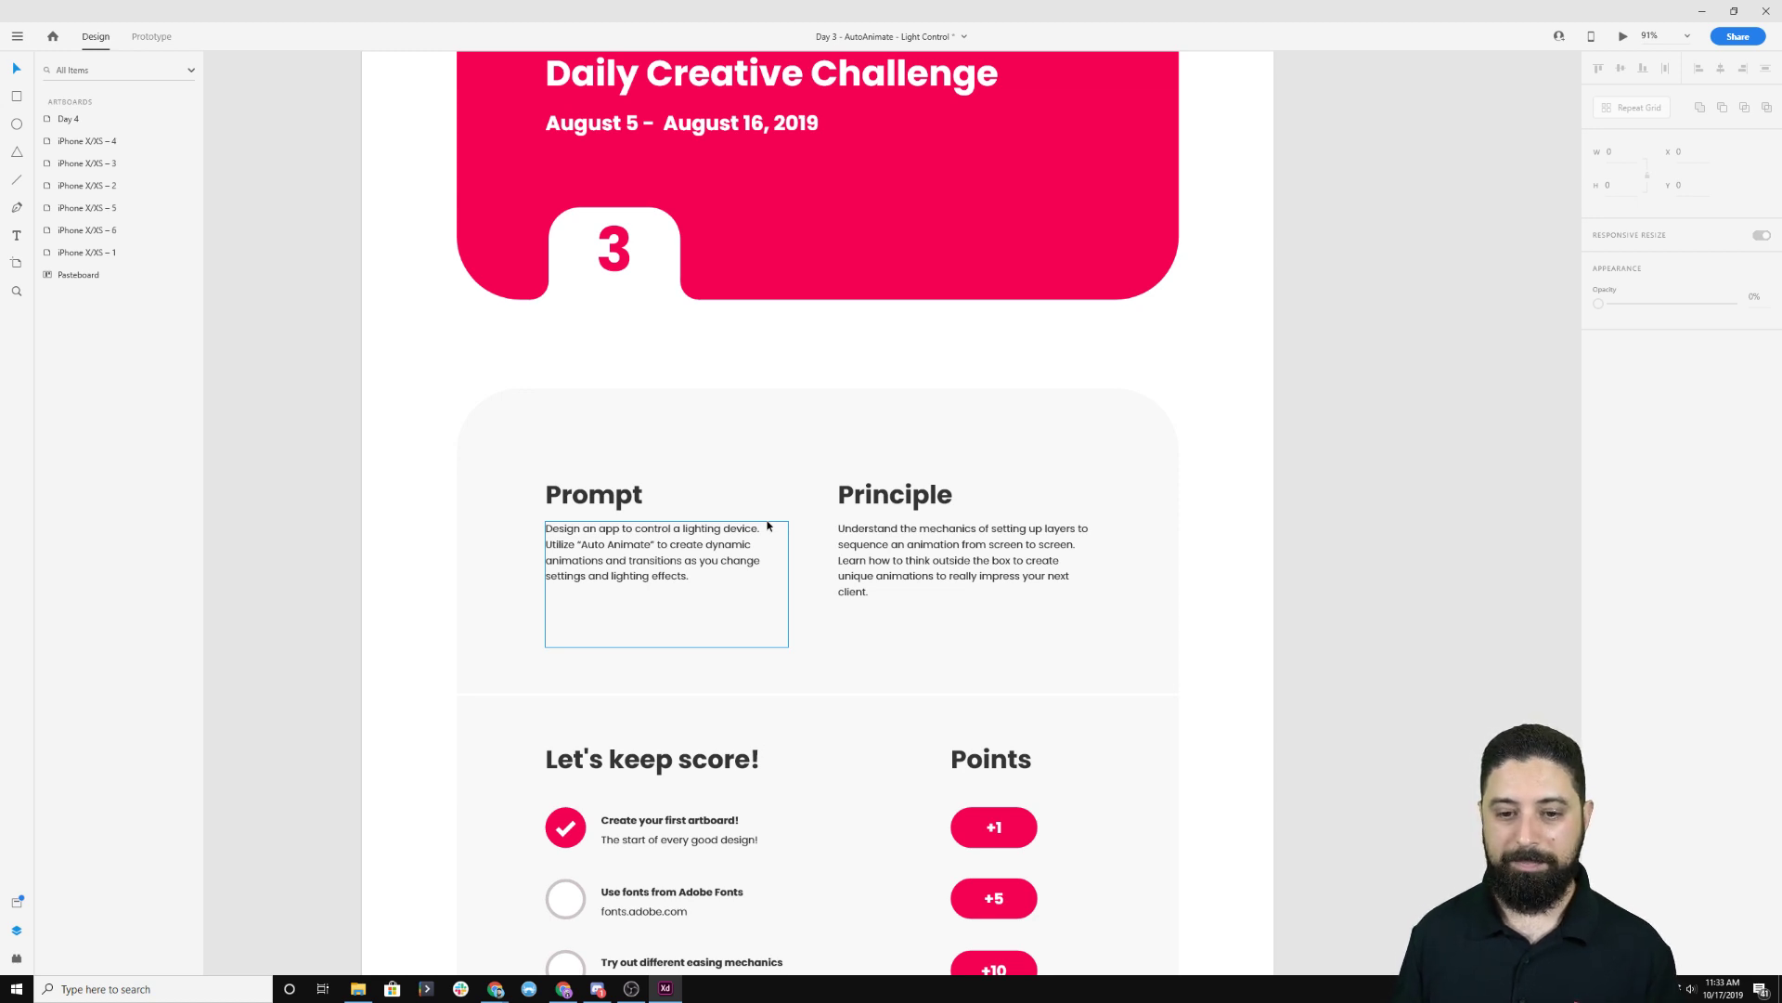
Examine the brief's "Let's keep score!" checklist and the points given for each task.
{"action": "scroll", "coordinate": [724, 517], "scroll_direction": "down", "scroll_amount": 2}
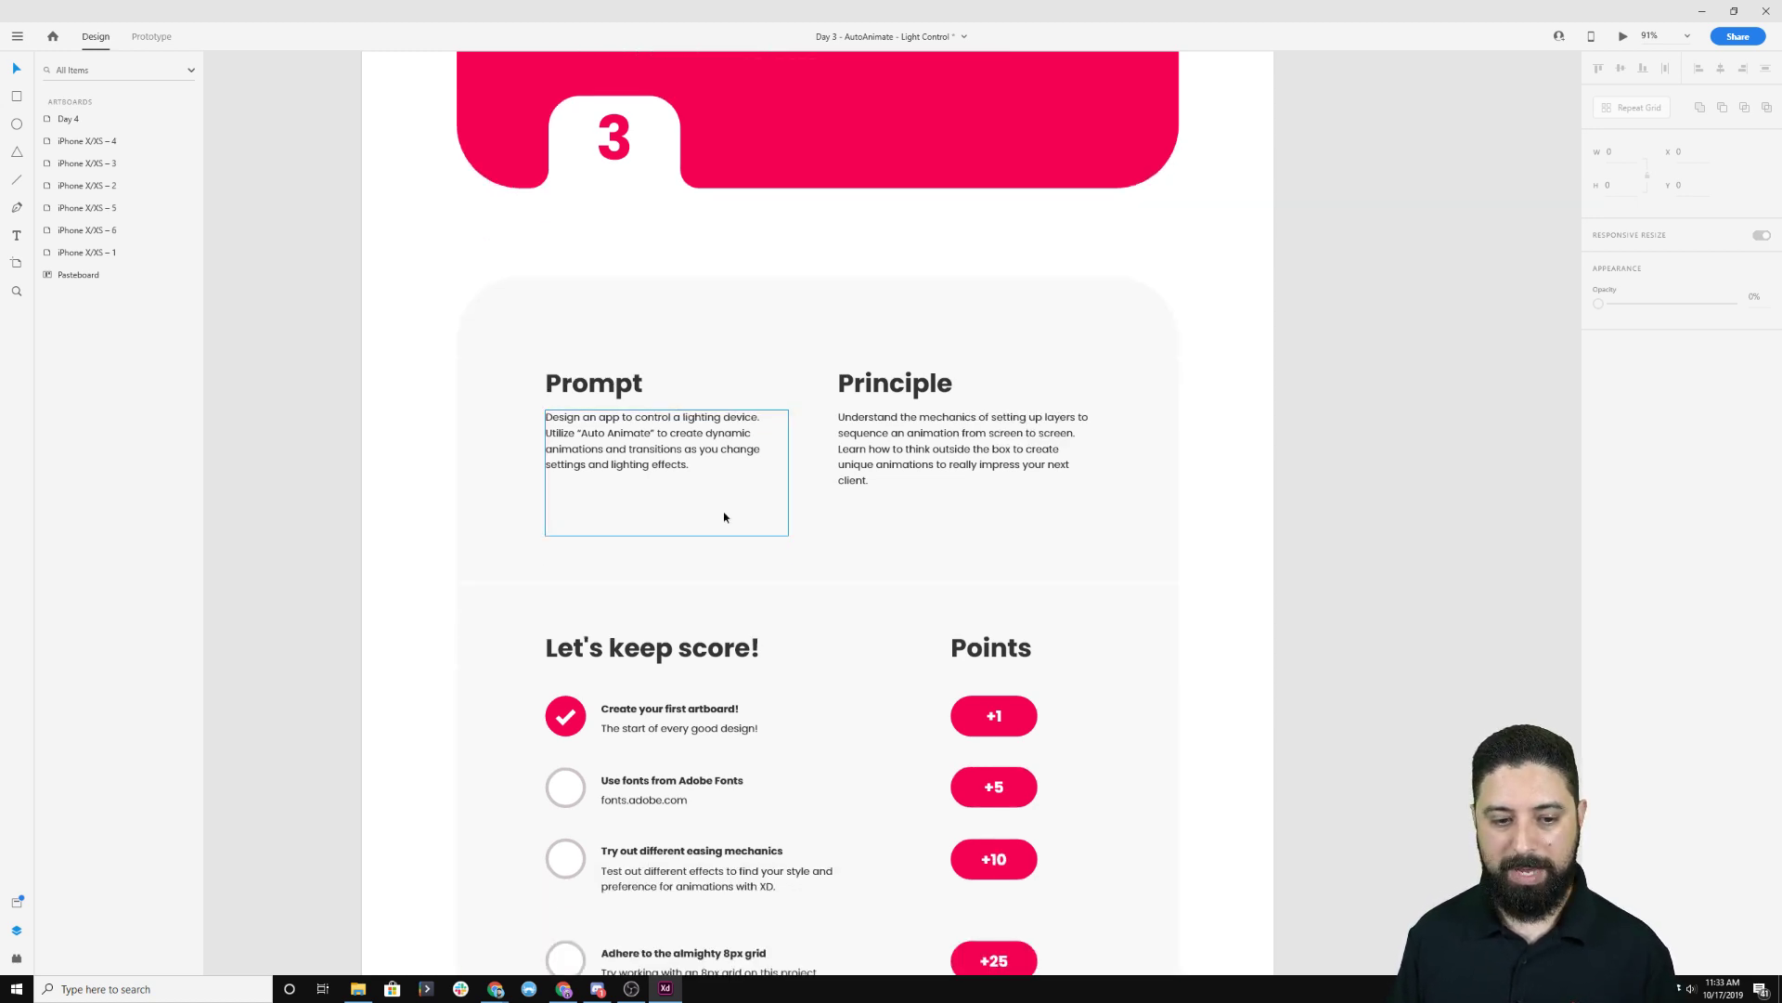
{"action": "scroll", "coordinate": [724, 517], "scroll_direction": "down", "scroll_amount": 2}
{"action": "scroll", "coordinate": [720, 532], "scroll_direction": "down", "scroll_amount": 2}
{"action": "scroll", "coordinate": [739, 636], "scroll_direction": "up", "scroll_amount": 2}
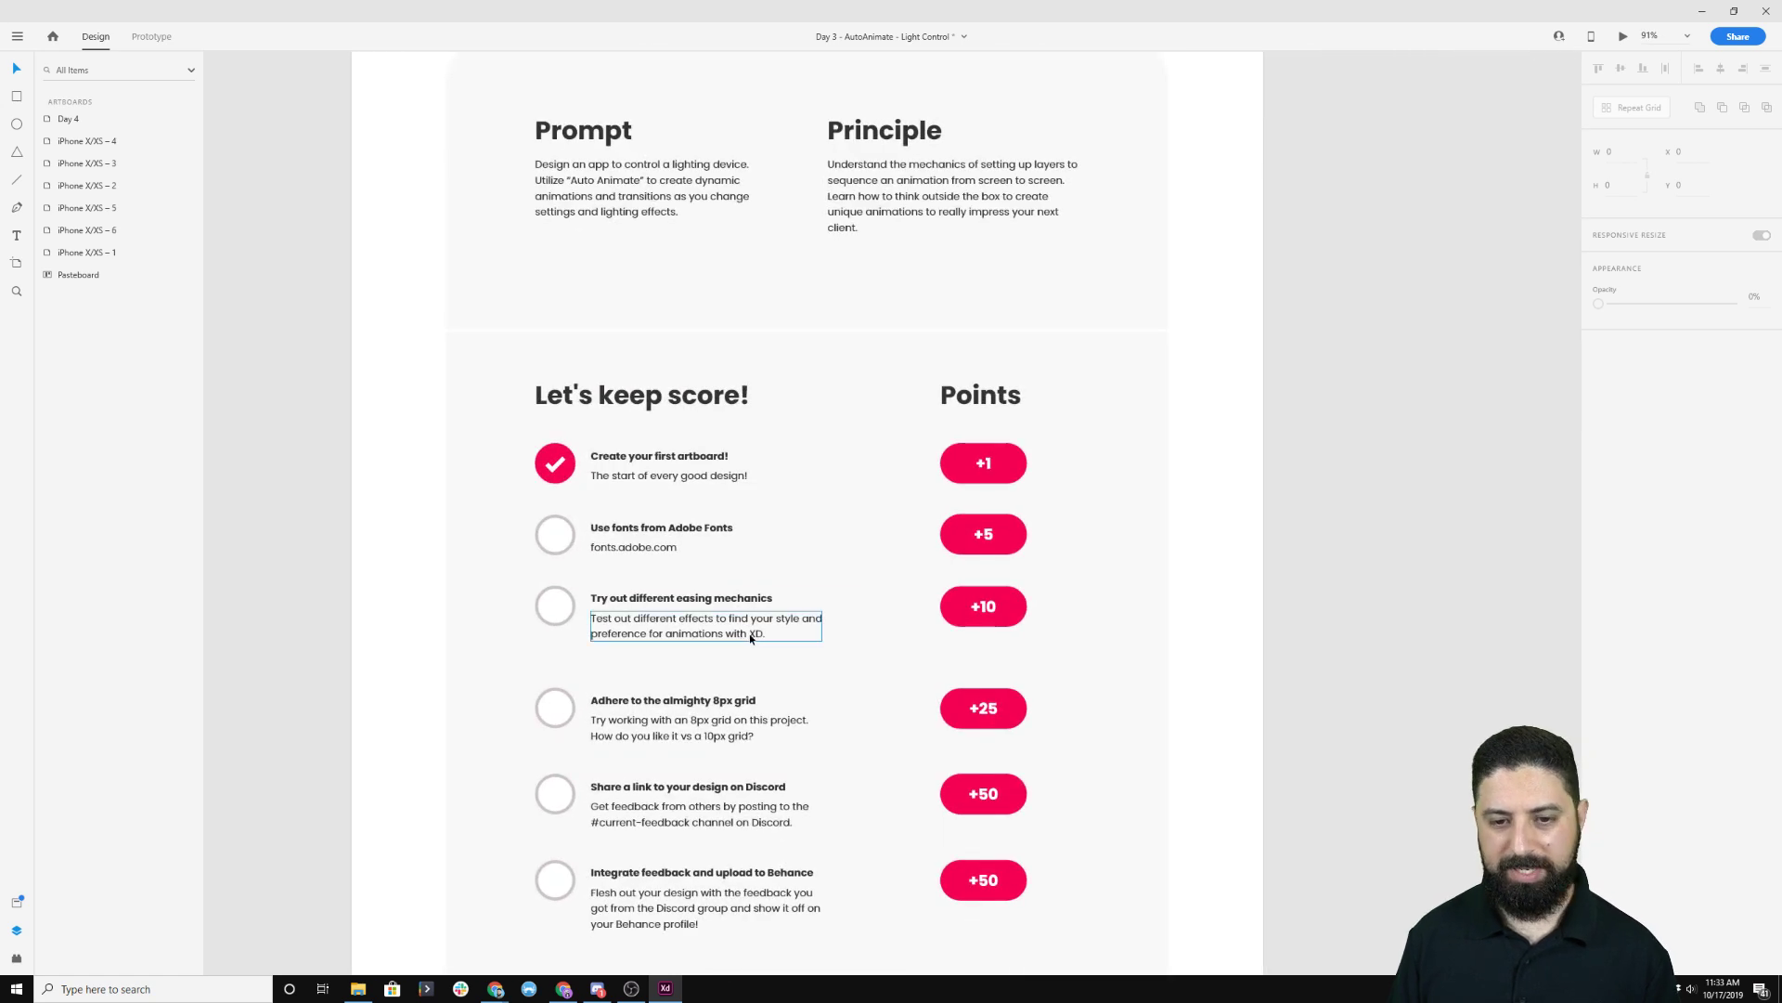
{"action": "scroll", "coordinate": [751, 638], "scroll_direction": "down", "scroll_amount": 2}
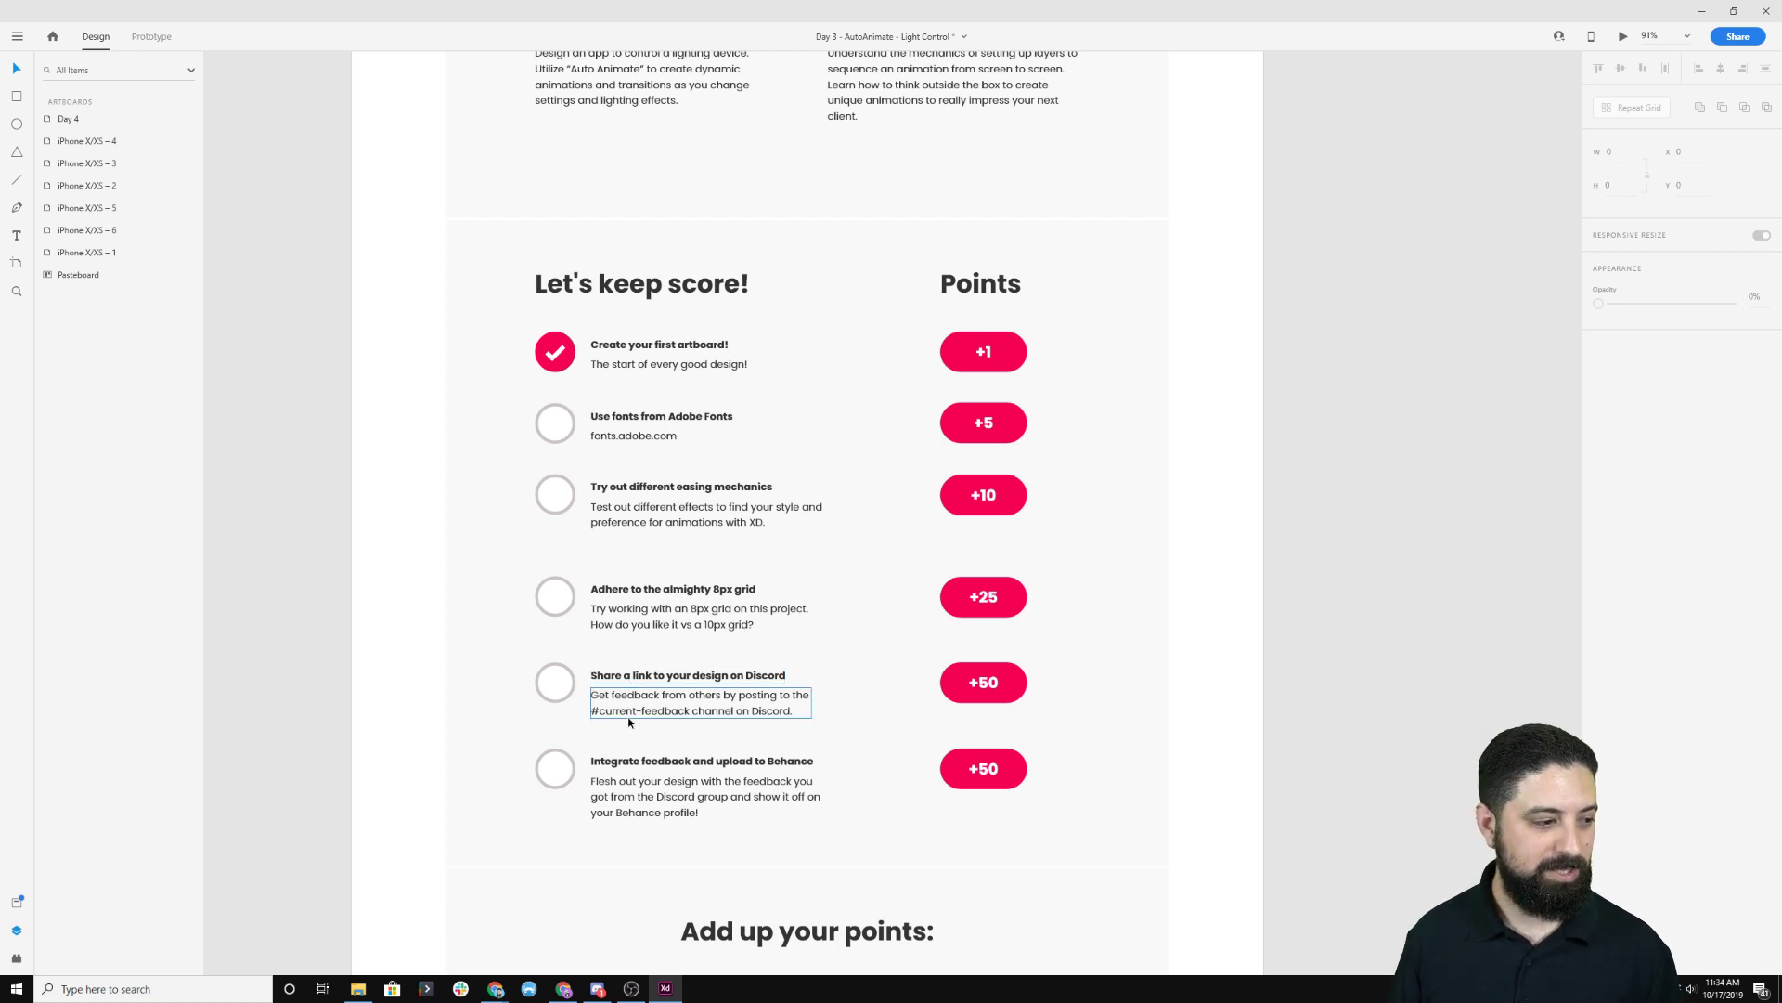
{"action": "scroll", "coordinate": [642, 726], "scroll_direction": "down", "scroll_amount": 2}
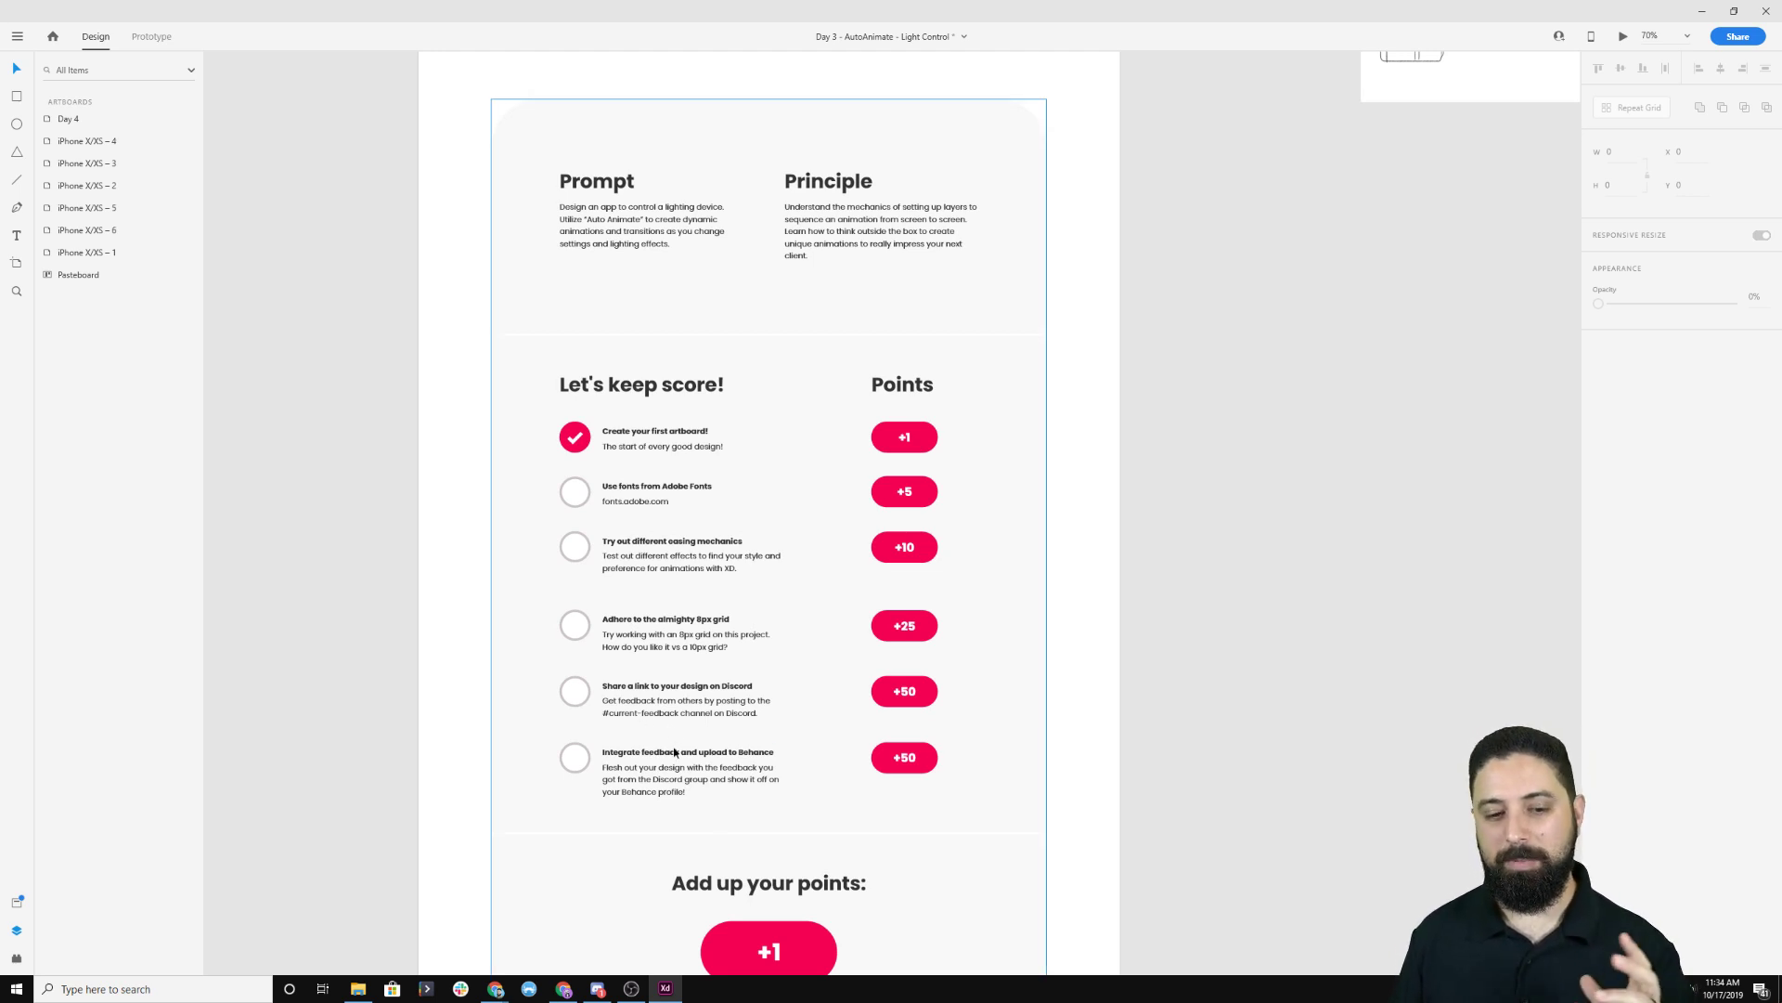
Examine the smart-home and lighting app examples in the brief's Inspiration section.
{"action": "scroll", "coordinate": [659, 783], "scroll_direction": "down", "scroll_amount": 10}
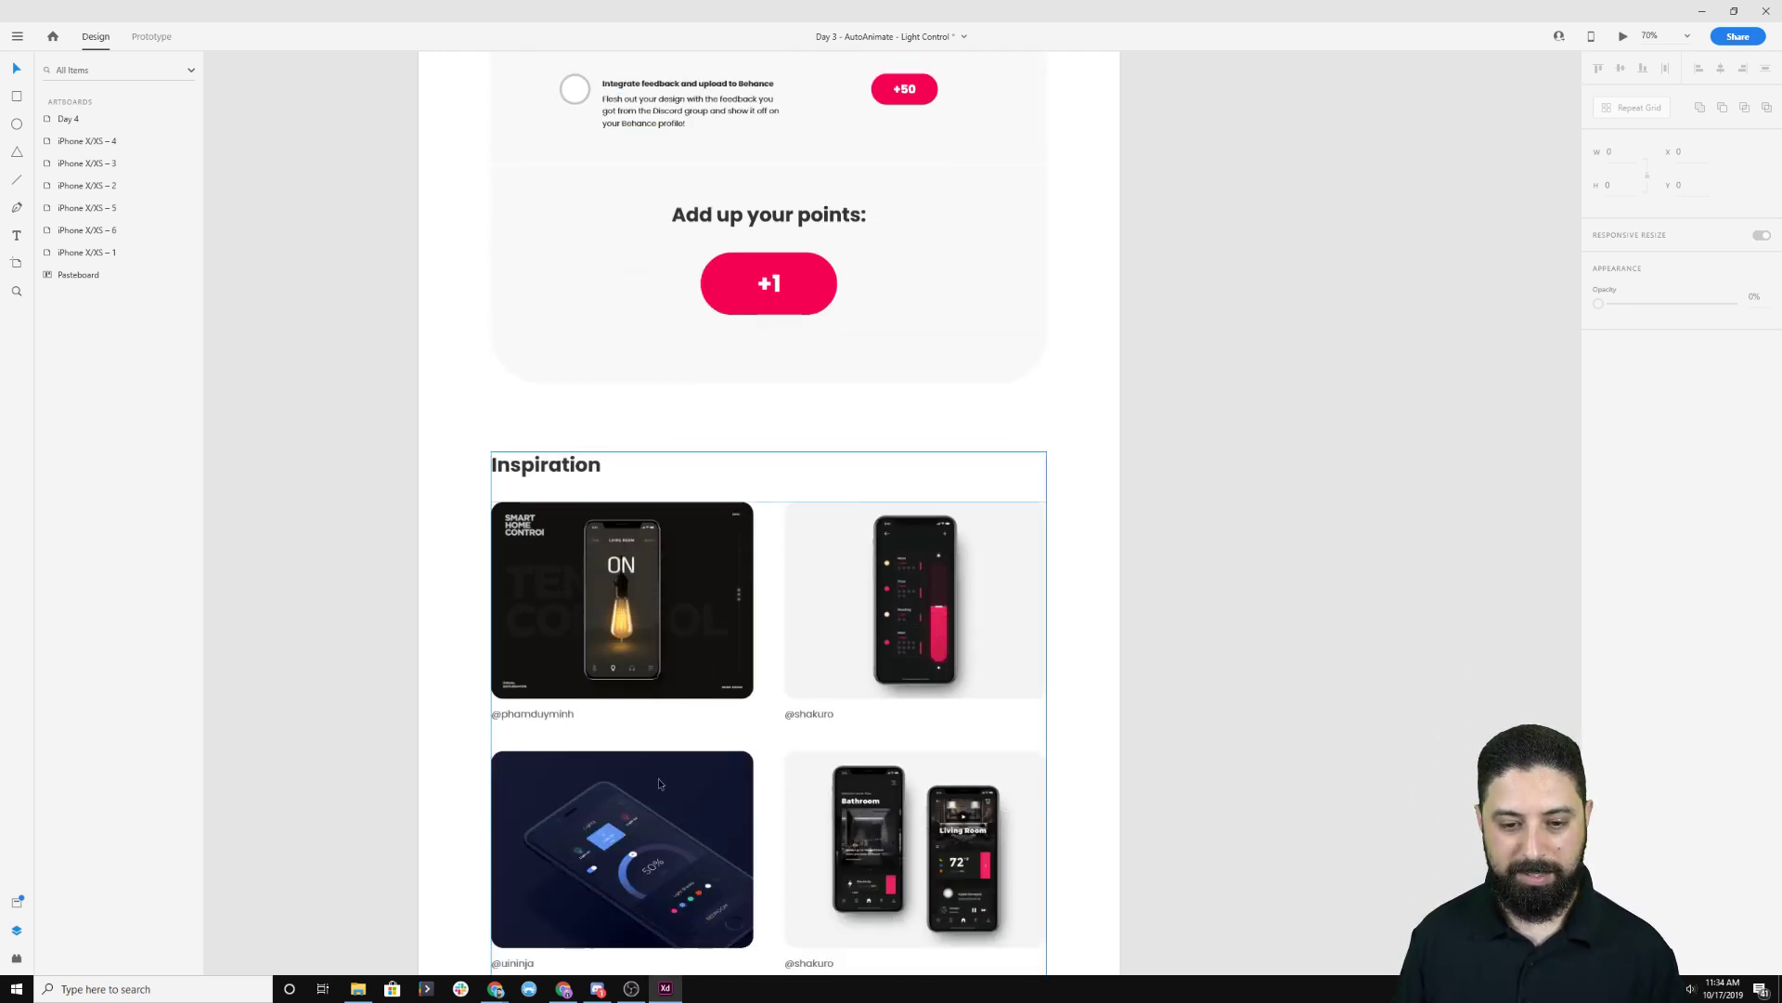
{"action": "scroll", "coordinate": [659, 778], "scroll_direction": "down", "scroll_amount": 4}
{"action": "scroll", "coordinate": [687, 578], "scroll_direction": "up", "scroll_amount": 3}
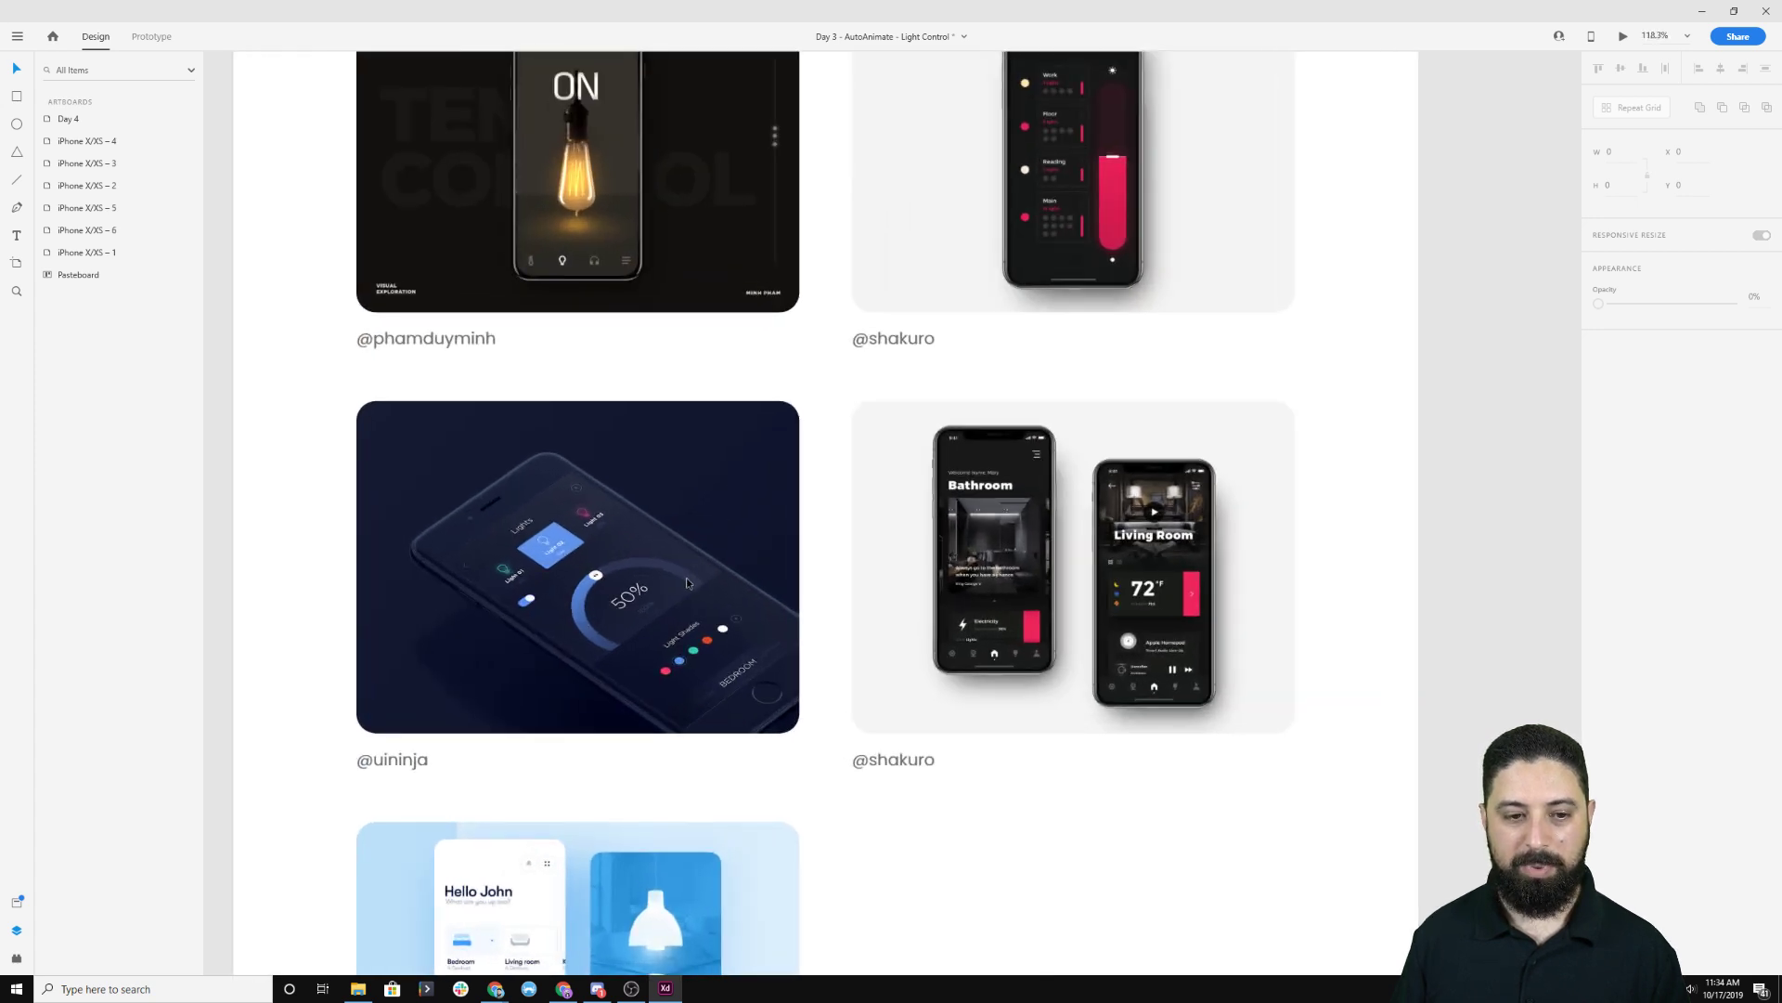
{"action": "scroll", "coordinate": [687, 577], "scroll_direction": "up", "scroll_amount": 2}
{"action": "scroll", "coordinate": [780, 612], "scroll_direction": "up", "scroll_amount": 3}
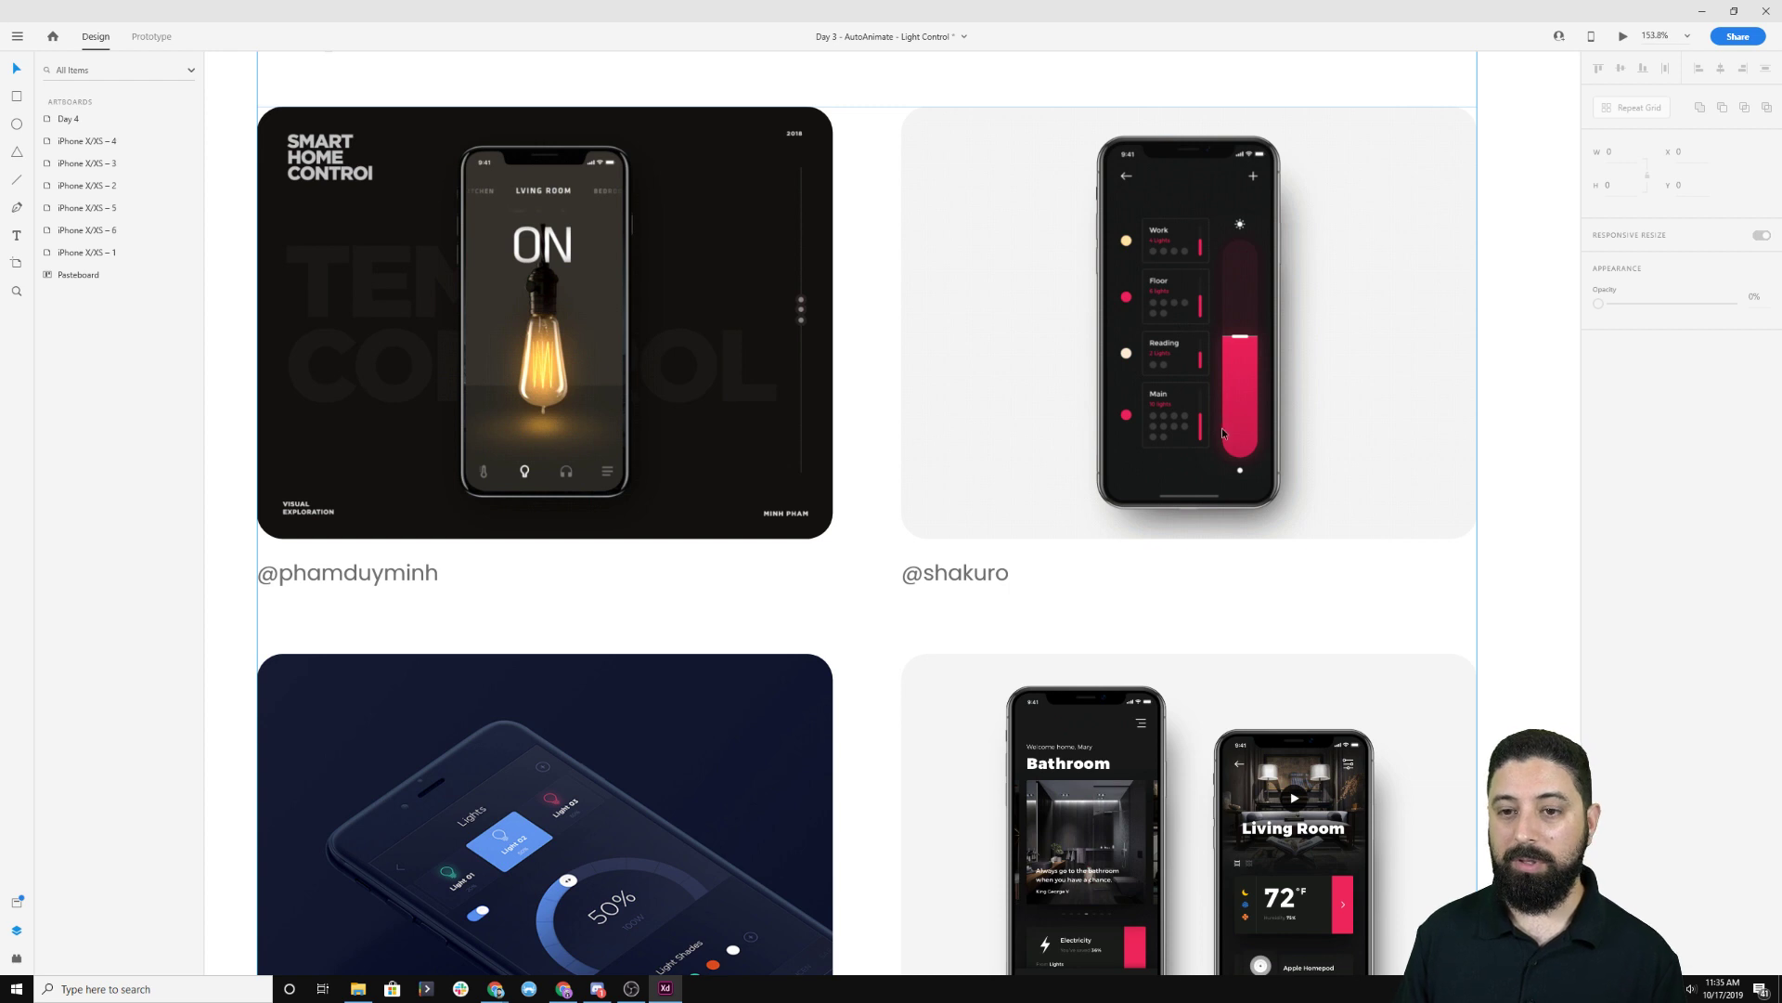
{"action": "scroll", "coordinate": [1109, 555], "scroll_direction": "down", "scroll_amount": 5}
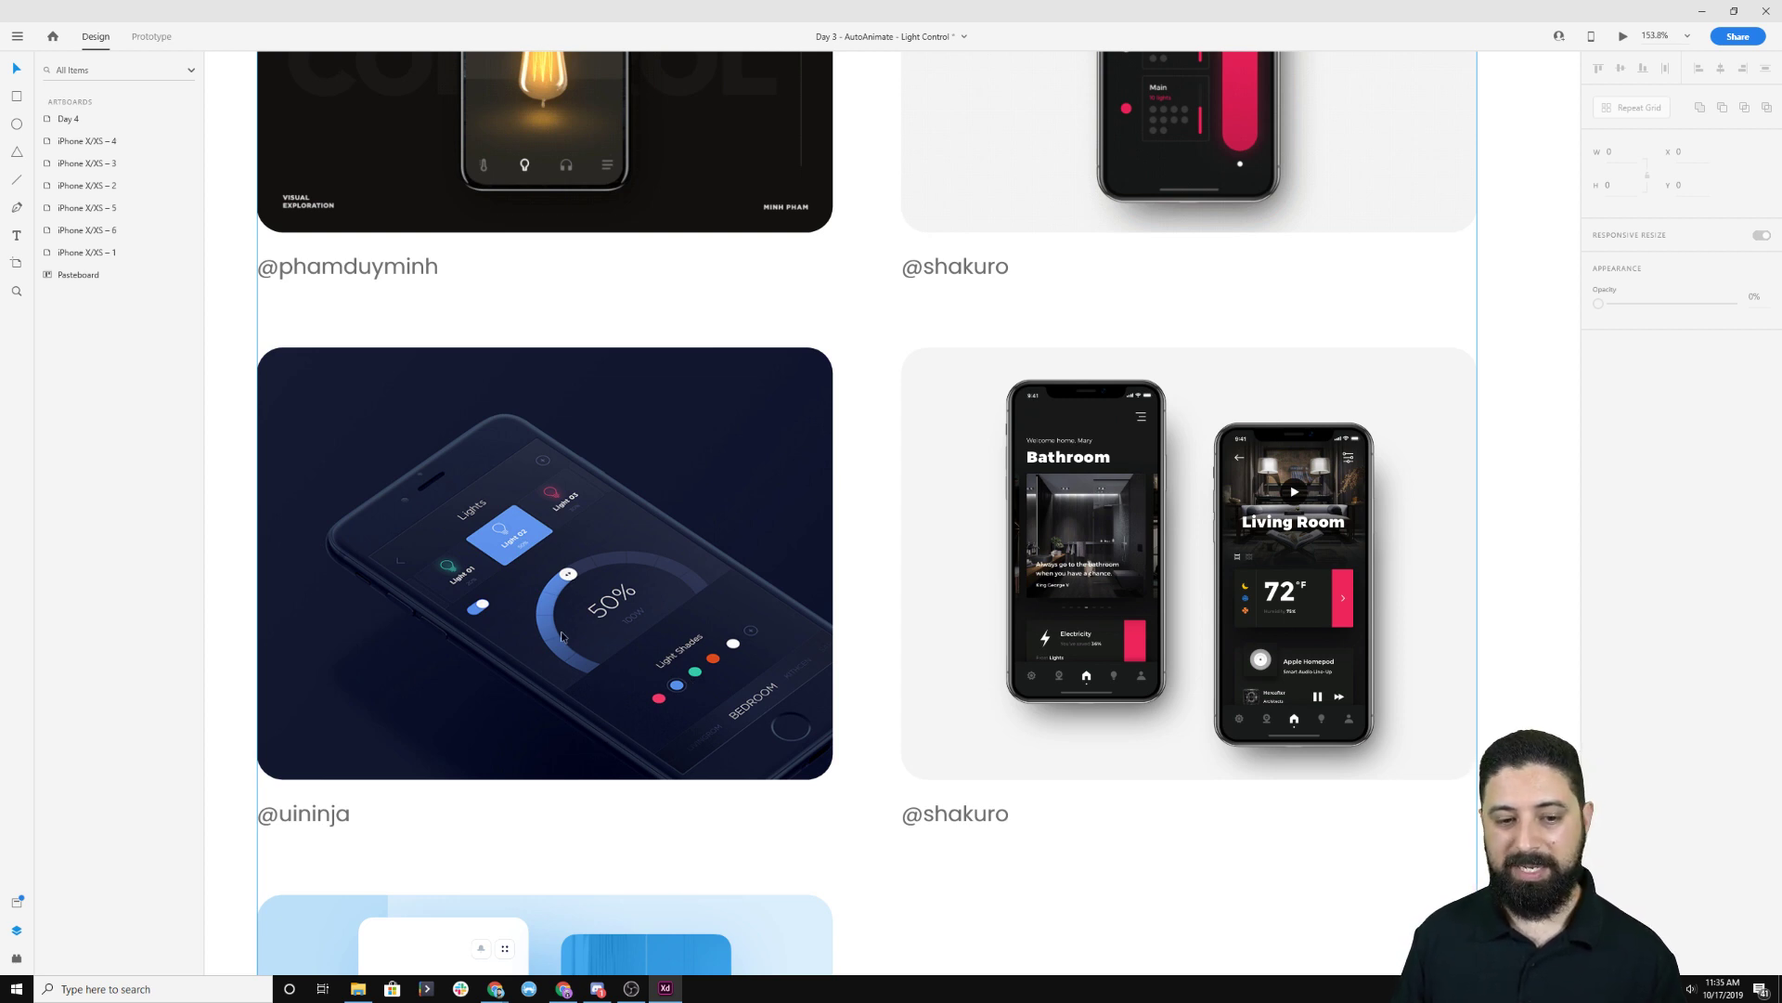
{"action": "scroll", "coordinate": [597, 624], "scroll_direction": "down", "scroll_amount": 1}
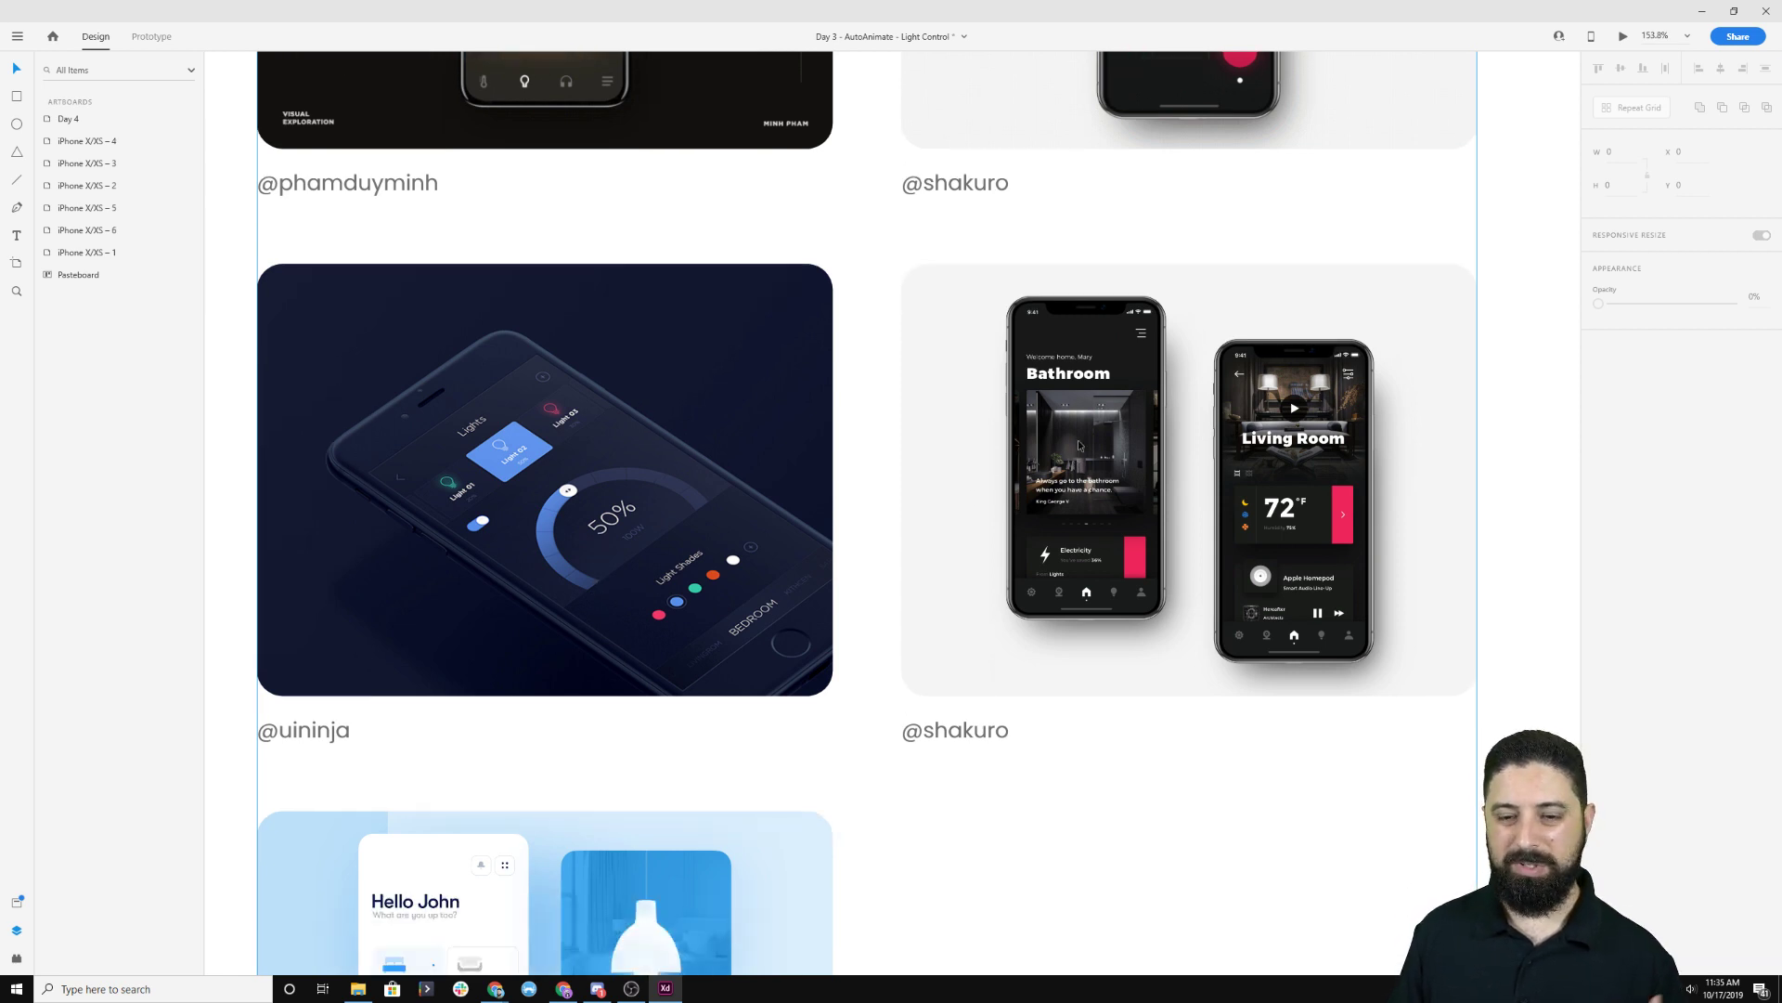
{"action": "scroll", "coordinate": [1081, 446], "scroll_direction": "down", "scroll_amount": 4}
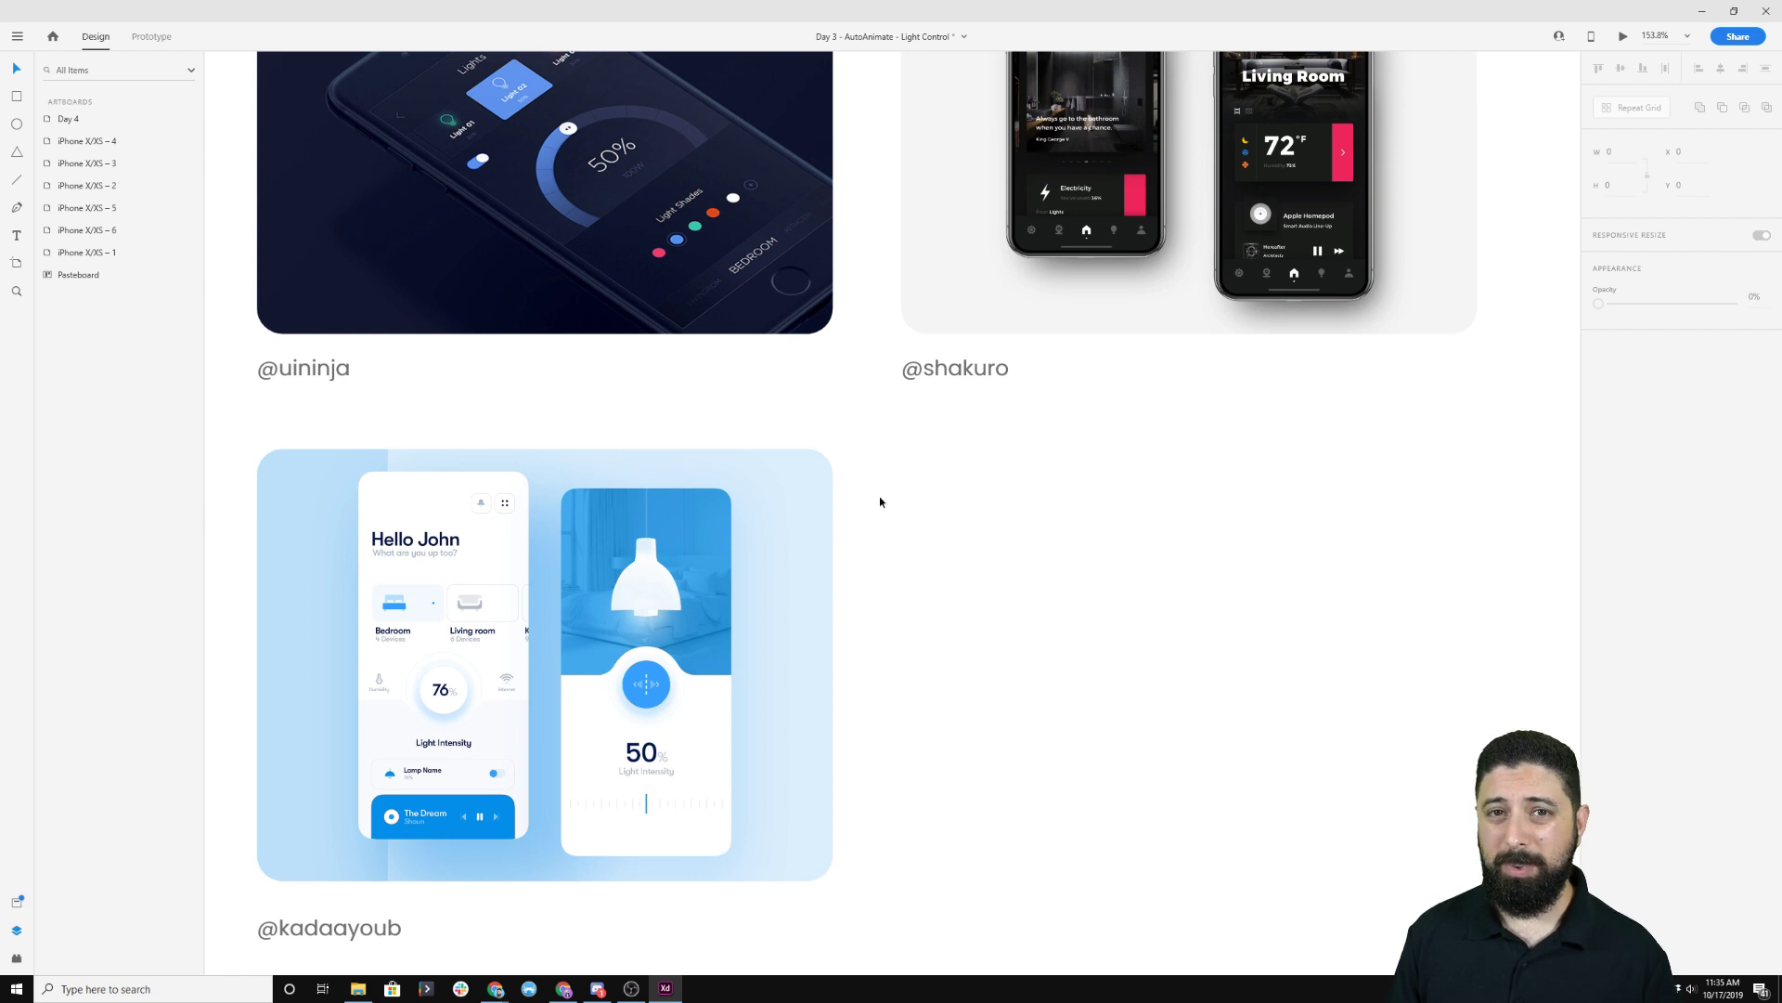
{"action": "scroll", "coordinate": [942, 511], "scroll_direction": "down", "scroll_amount": 5}
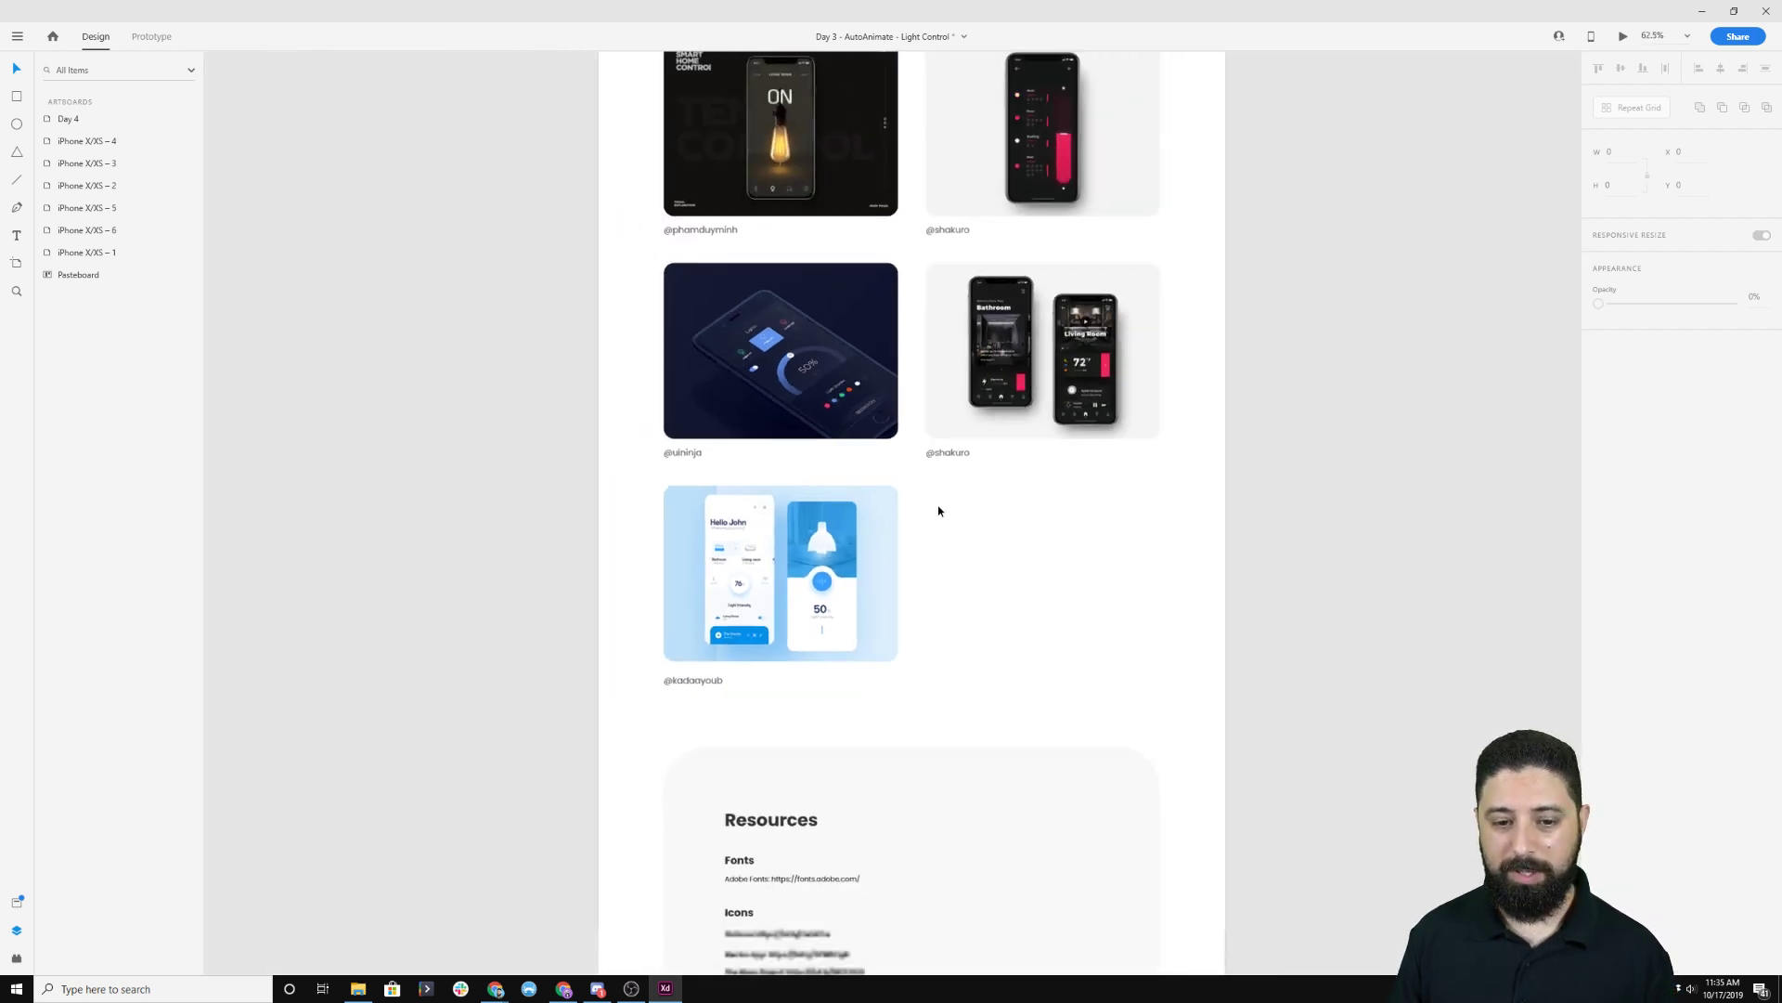
Examine the hand-drawn Light App and Interior Design App sketches beside the phone artboards.
{"action": "left_click_drag", "start_coordinate": [1190, 340], "coordinate": [795, 656]}
{"action": "left_click_drag", "start_coordinate": [1118, 334], "coordinate": [620, 350]}
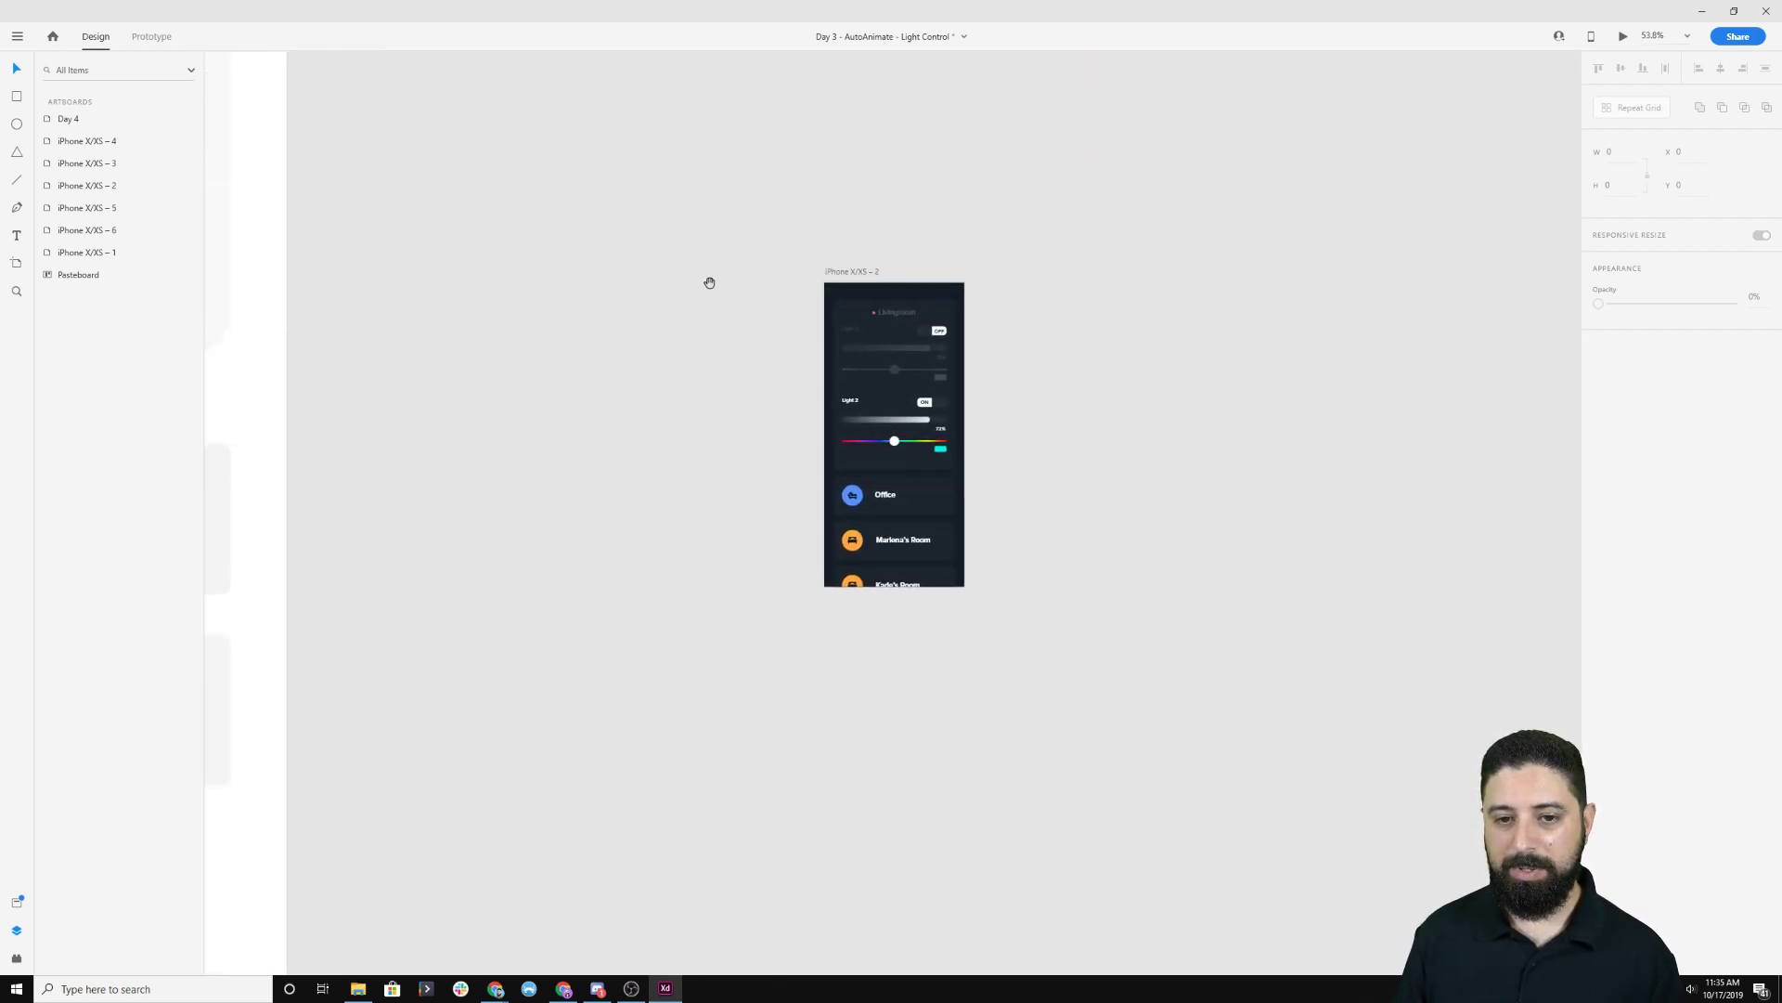
{"action": "left_click_drag", "start_coordinate": [708, 282], "coordinate": [707, 819]}
{"action": "left_click_drag", "start_coordinate": [804, 241], "coordinate": [763, 553]}
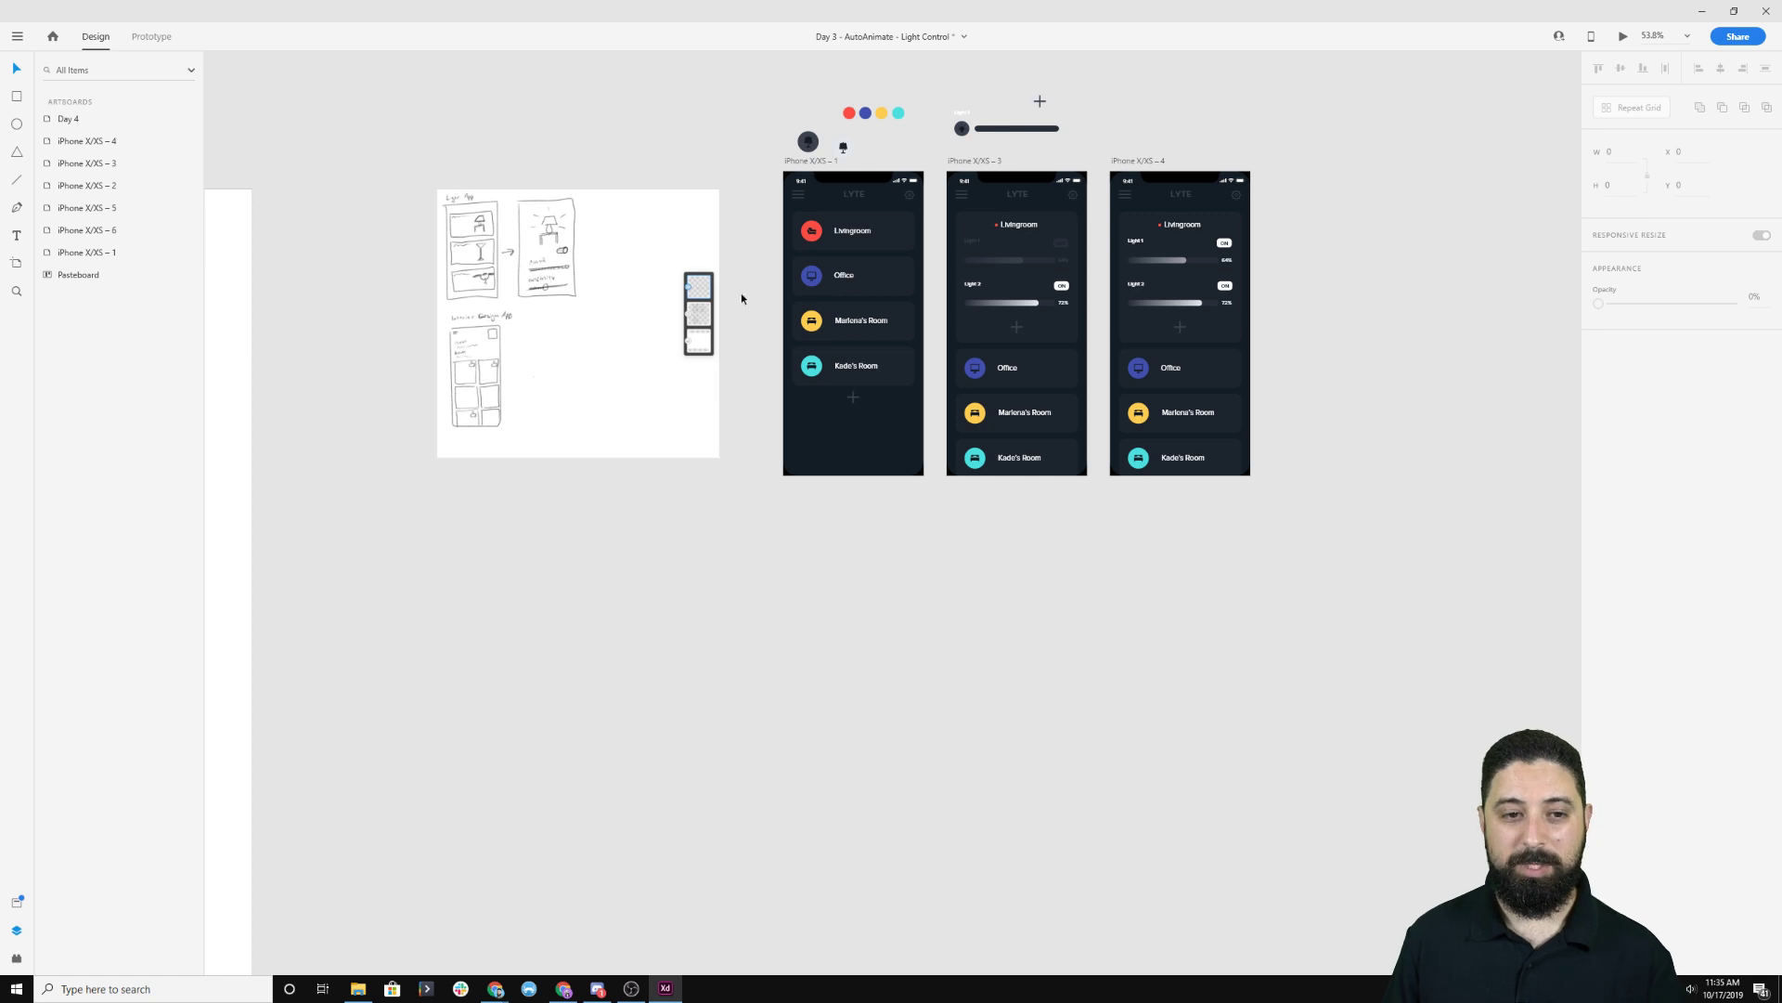
{"action": "scroll", "coordinate": [700, 244], "scroll_direction": "up", "scroll_amount": 4}
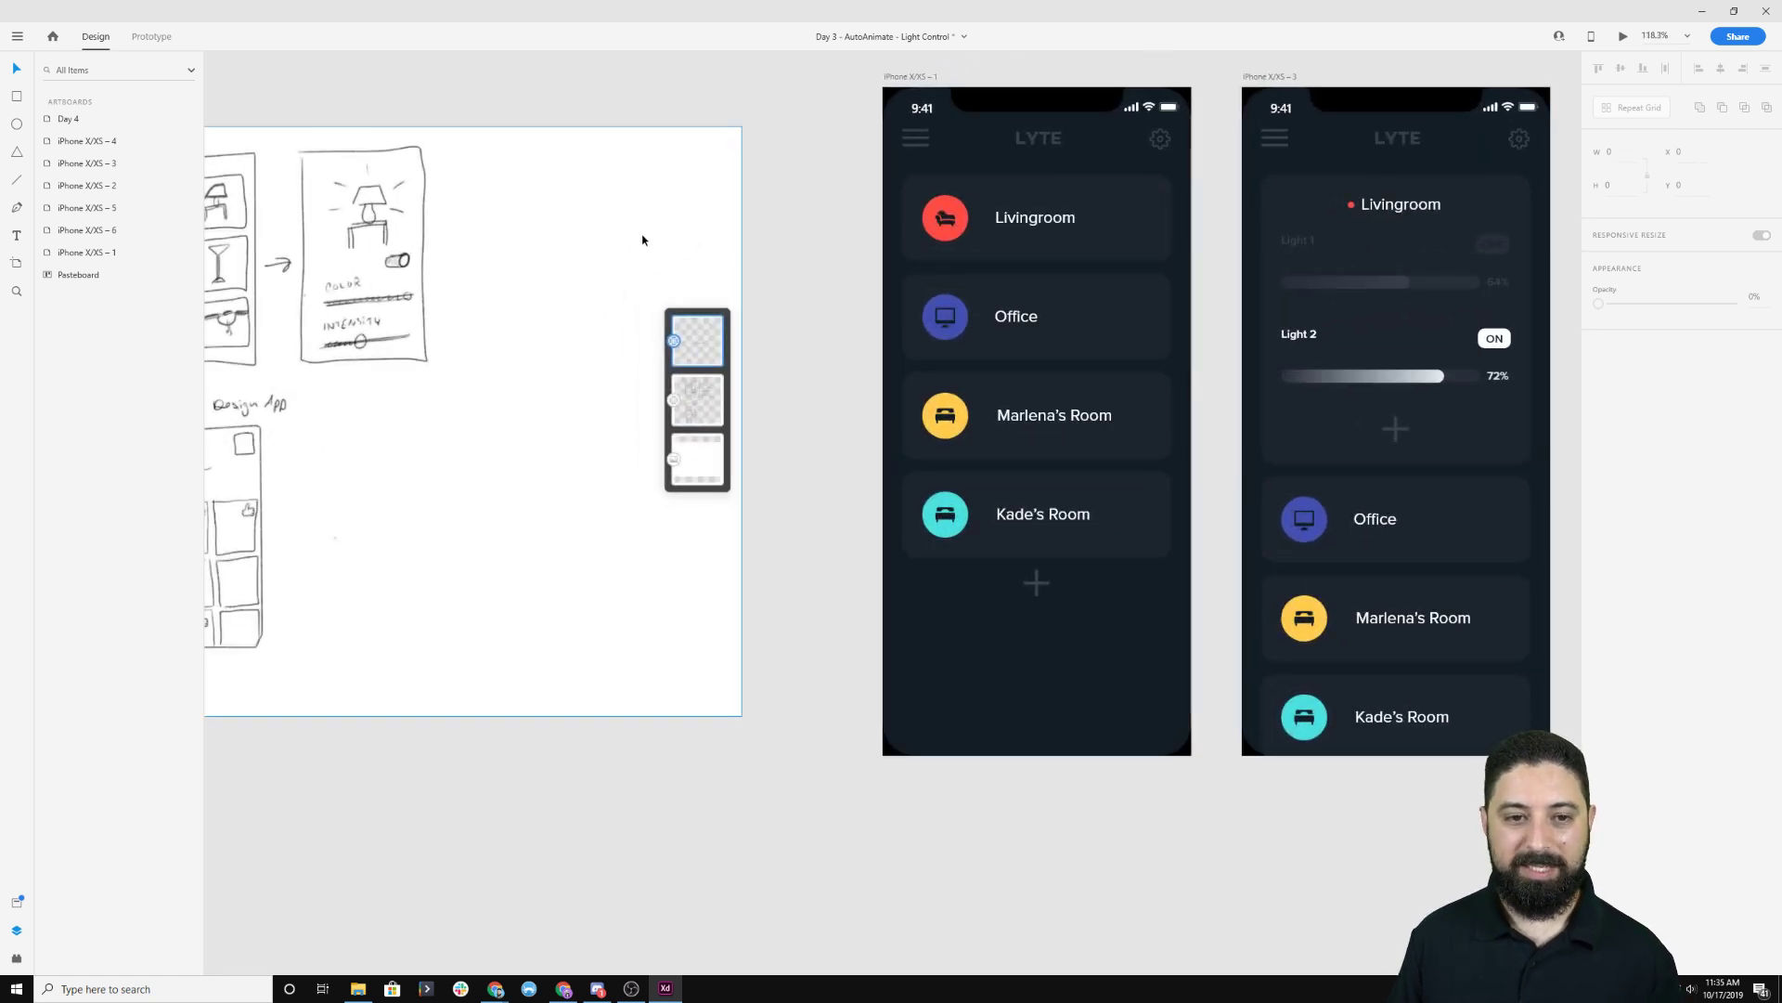
{"action": "left_click_drag", "start_coordinate": [756, 217], "coordinate": [898, 207]}
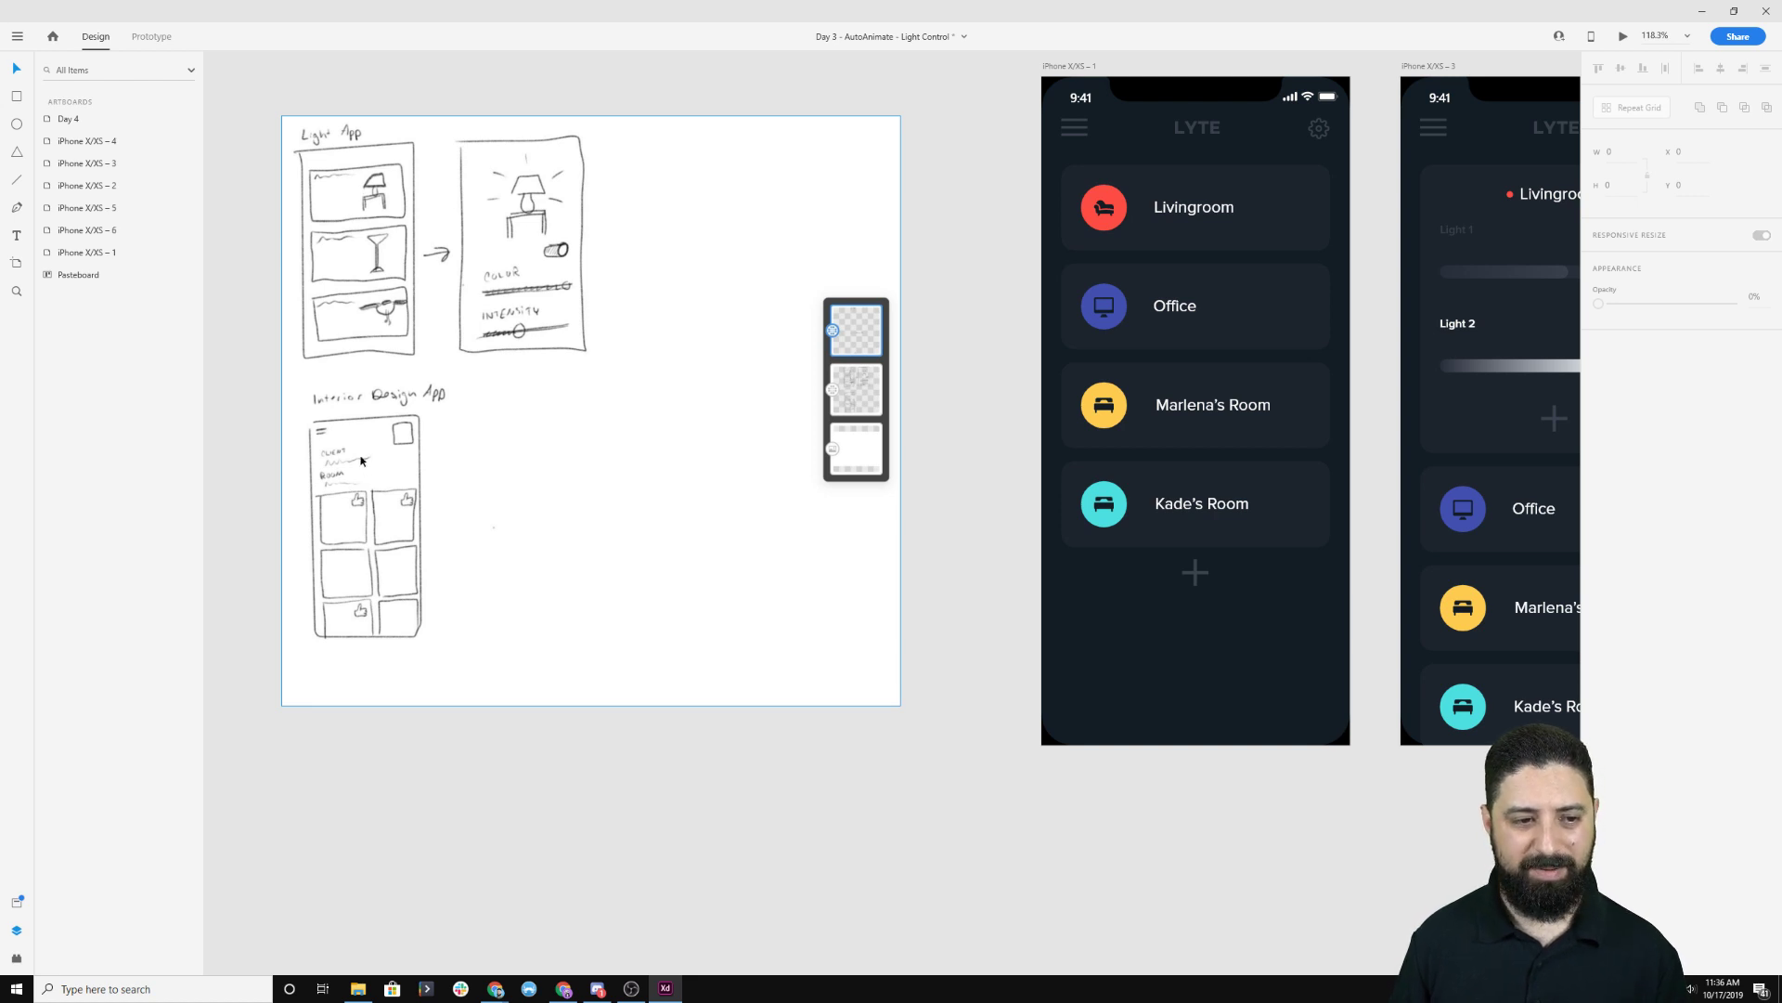
{"action": "scroll", "coordinate": [362, 460], "scroll_direction": "down", "scroll_amount": 3}
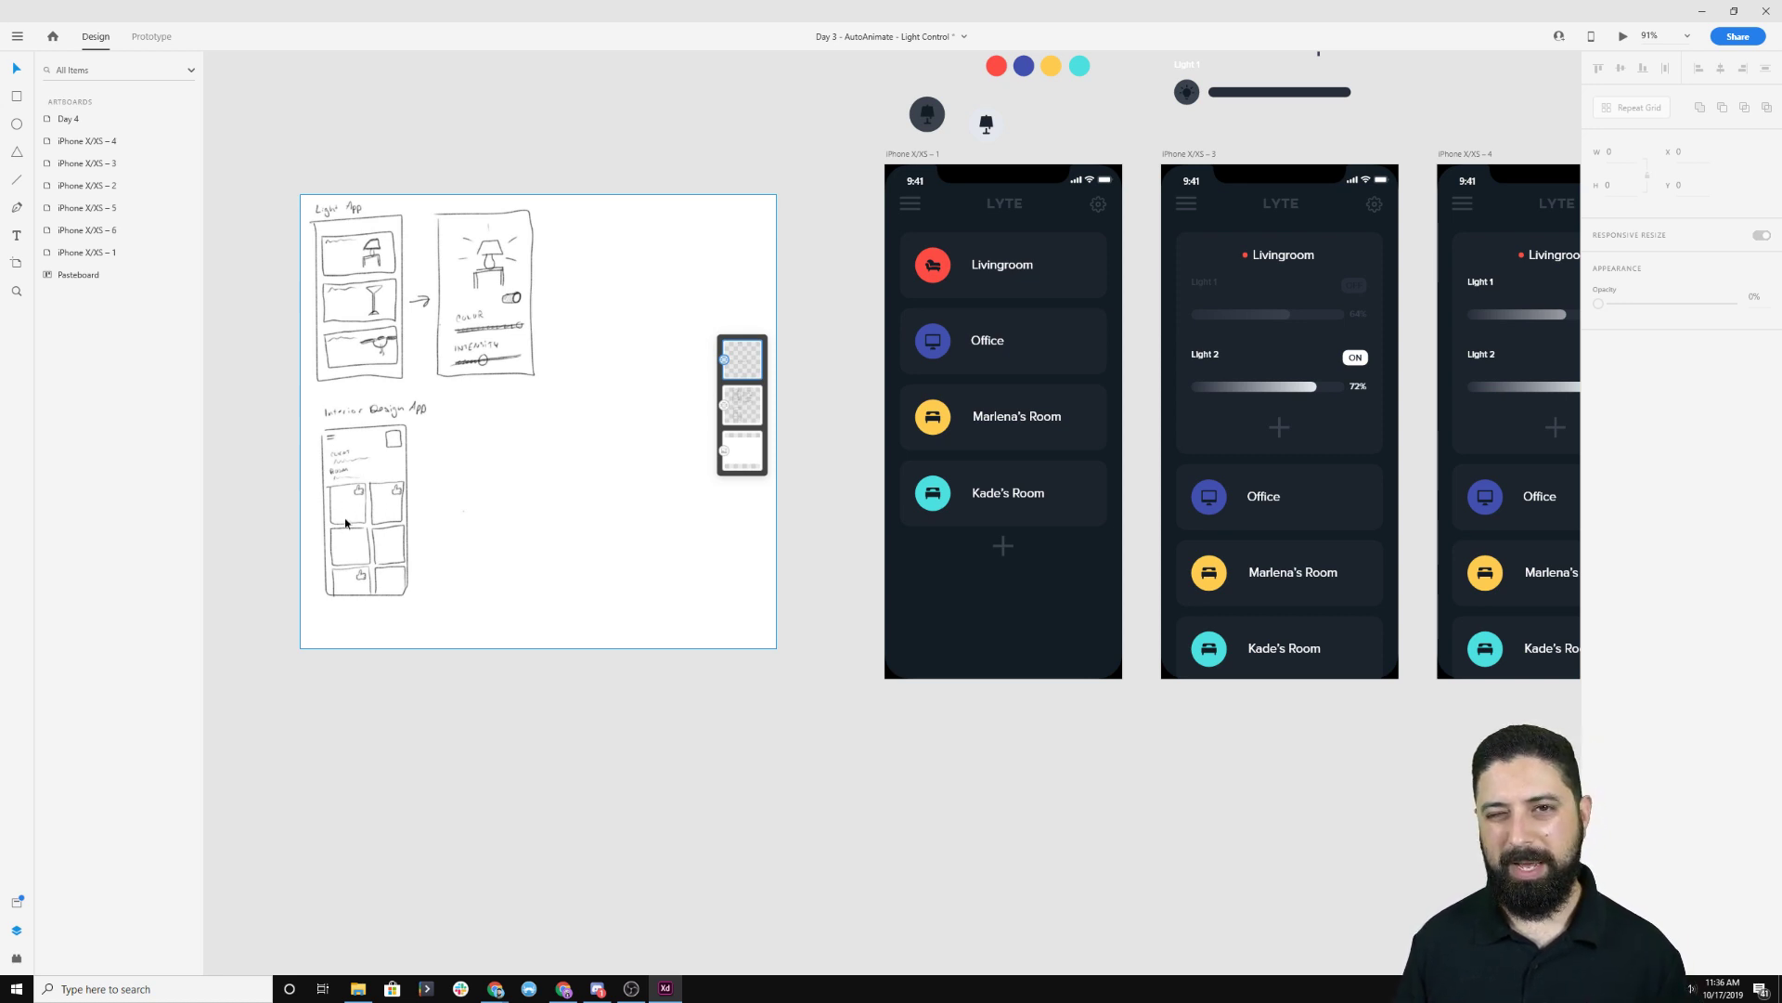
Compare the room list artboard with the two expanded Livingroom light control artboards.
{"action": "left_click_drag", "start_coordinate": [801, 381], "coordinate": [342, 379]}
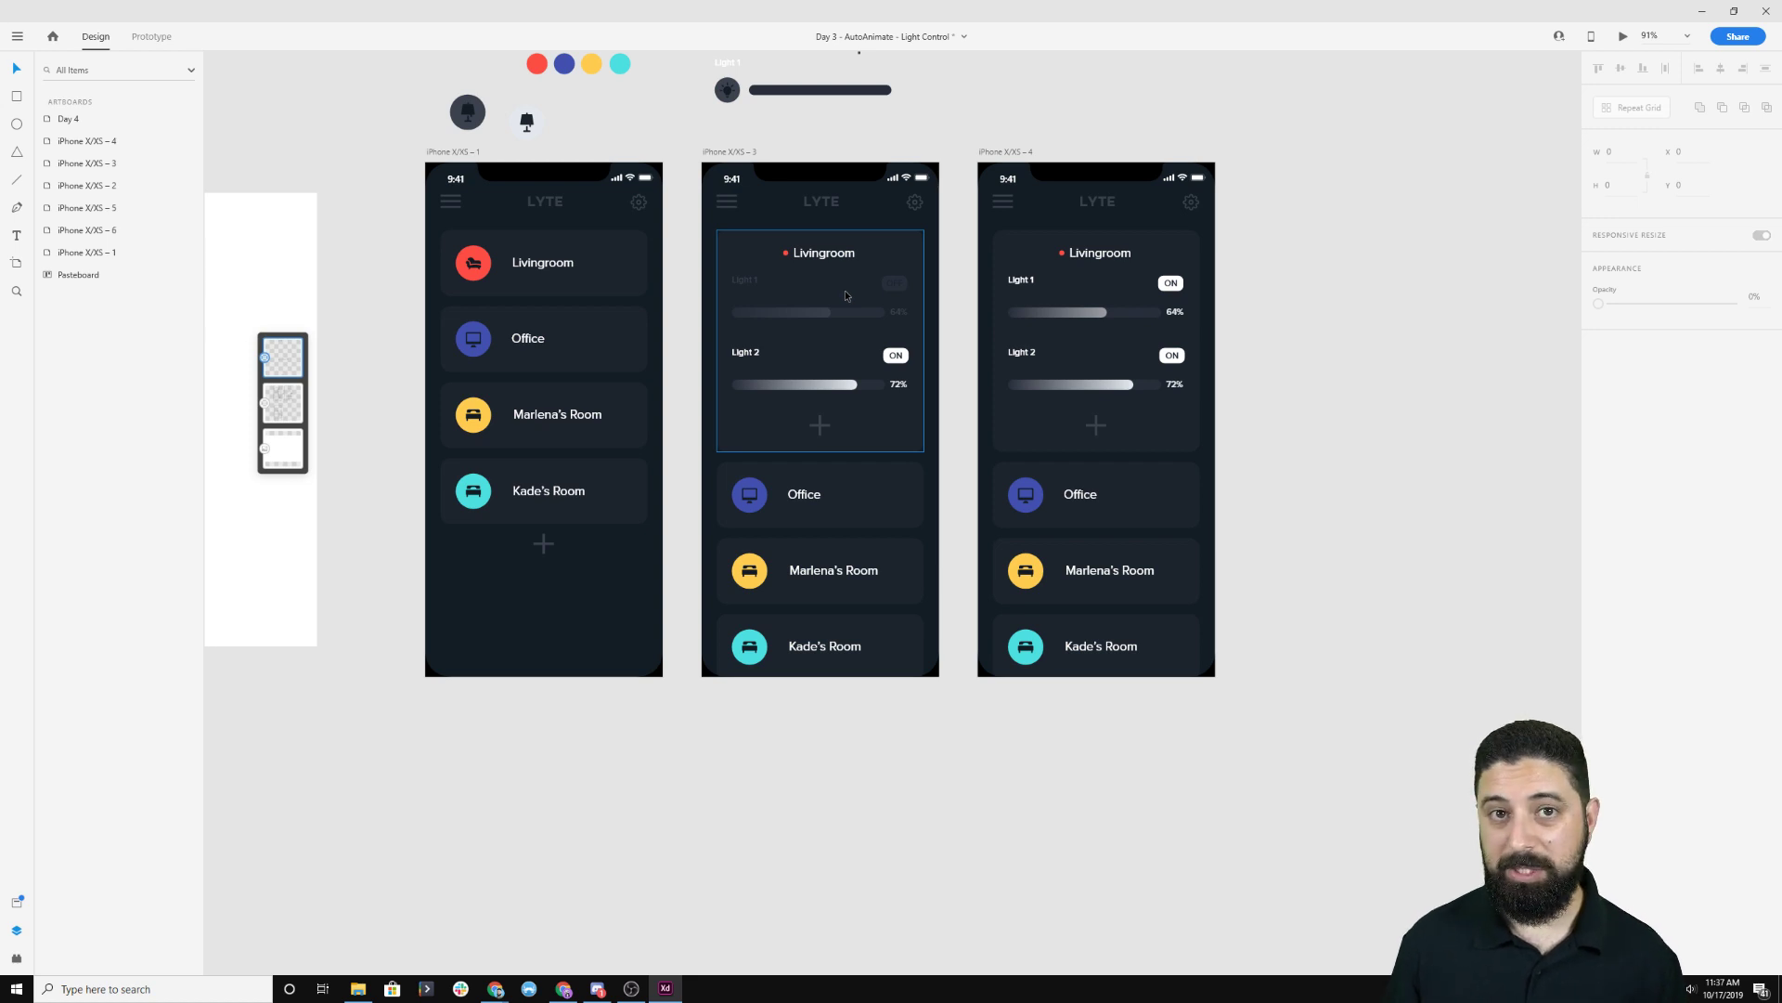
{"action": "scroll", "coordinate": [867, 354], "scroll_direction": "up", "scroll_amount": 3}
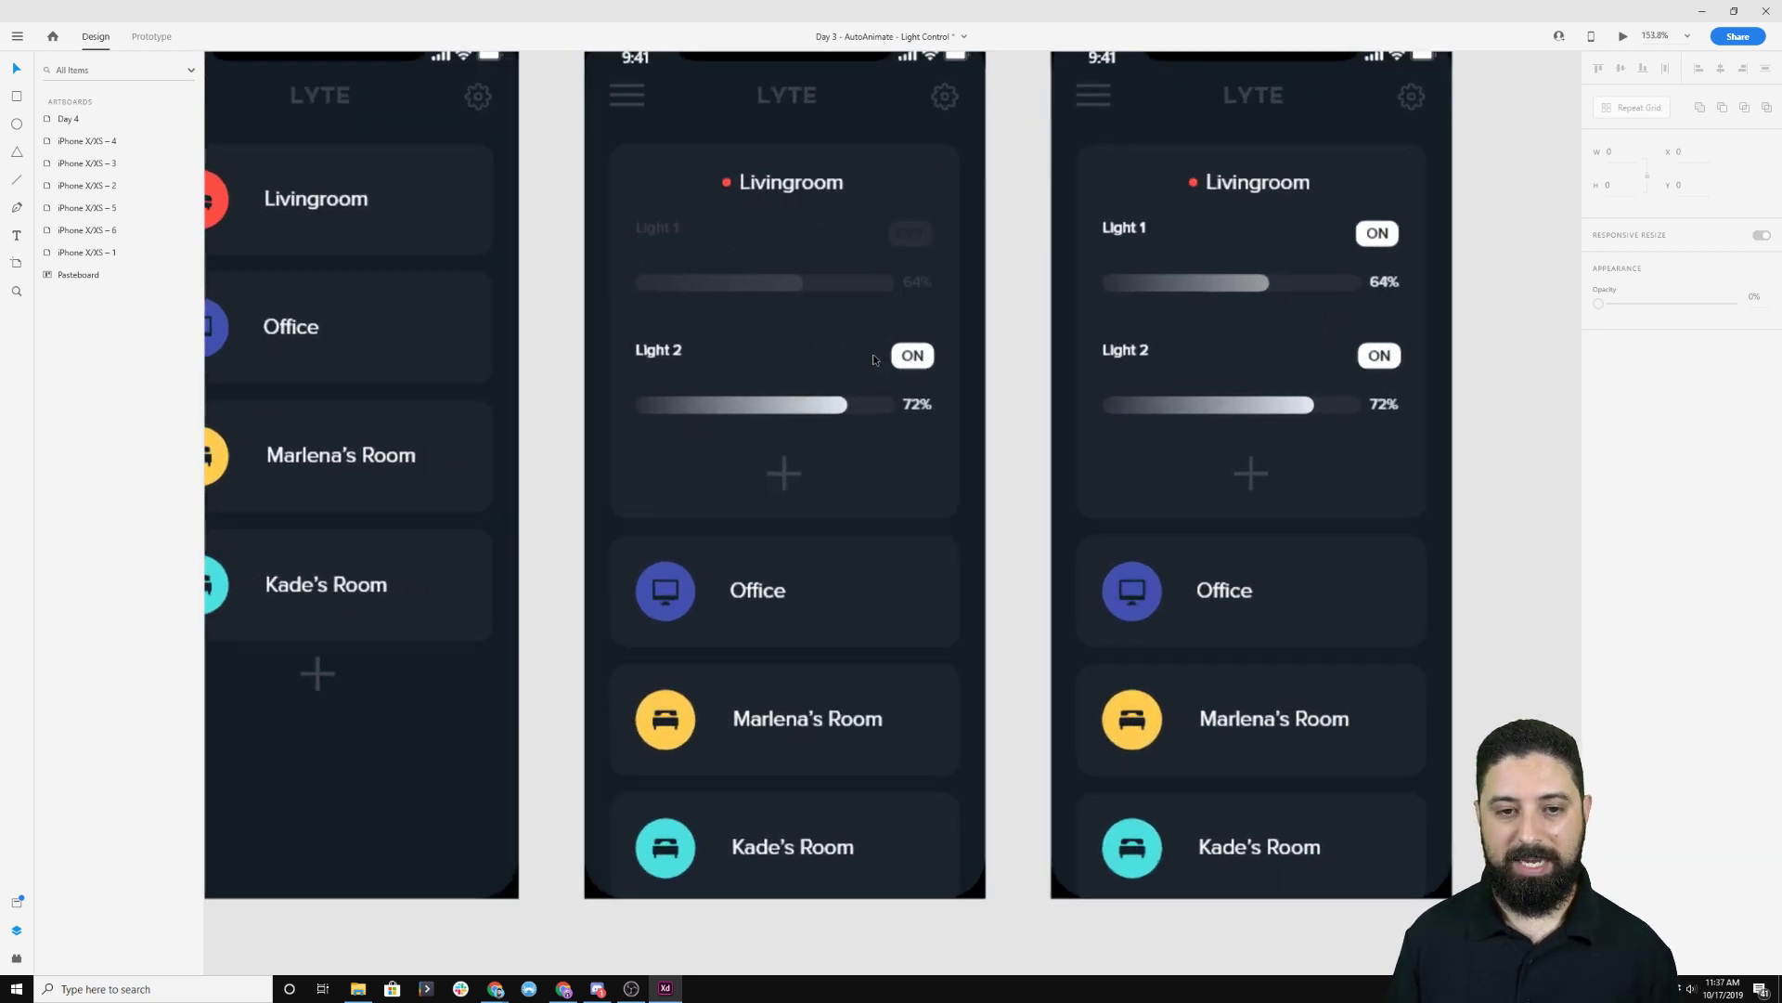
{"action": "left_click_drag", "start_coordinate": [576, 281], "coordinate": [701, 321]}
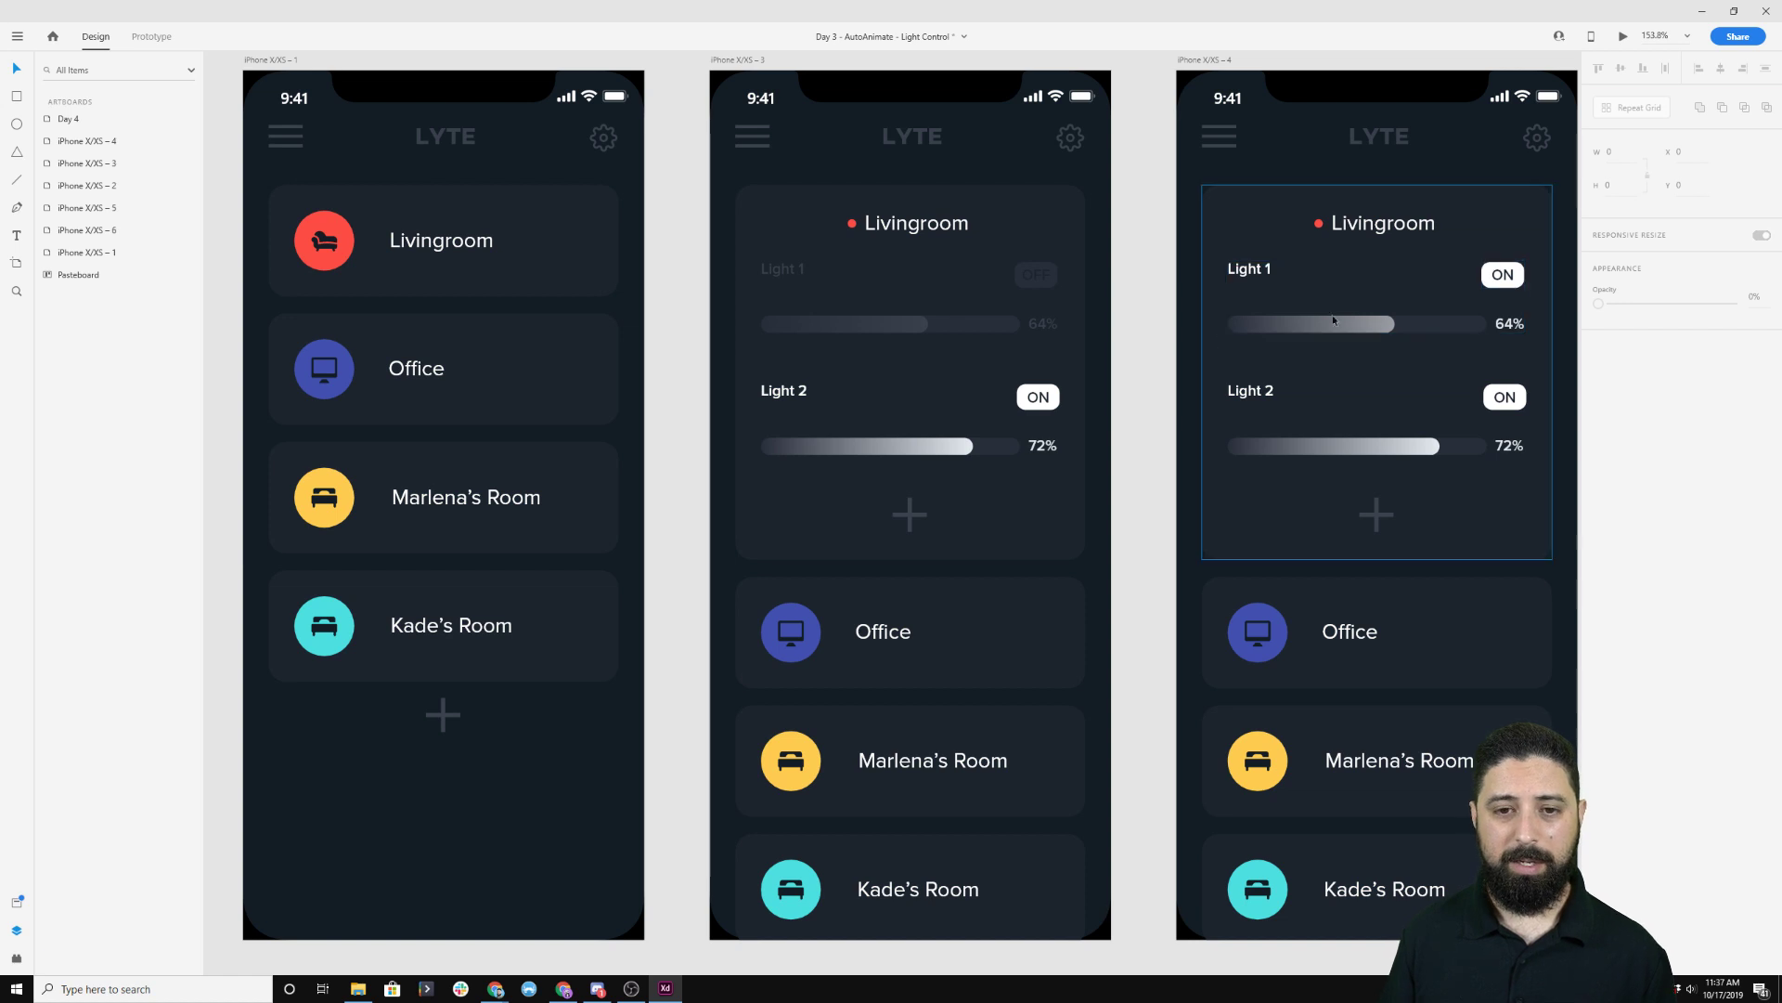
Preview the prototype from the iPhone X/XS – 1 artboard and place the preview window beside the phone artboards.
{"action": "left_click", "coordinate": [269, 59]}
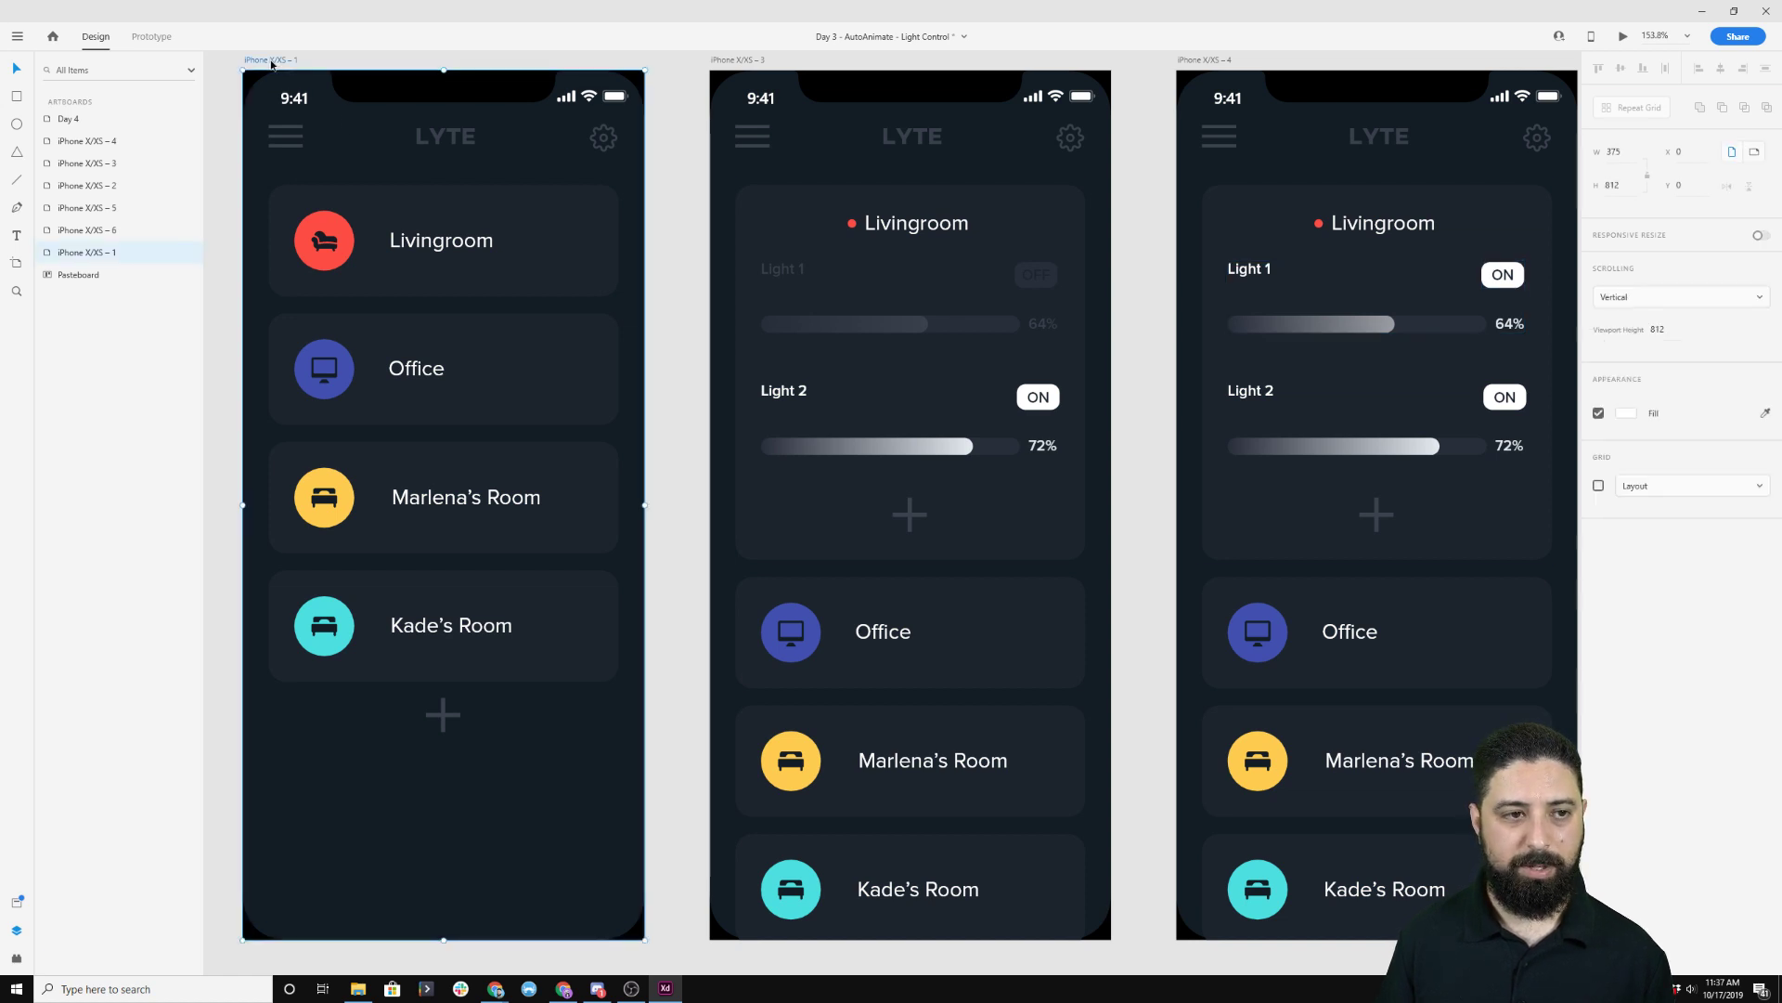
{"action": "left_click", "coordinate": [1621, 37]}
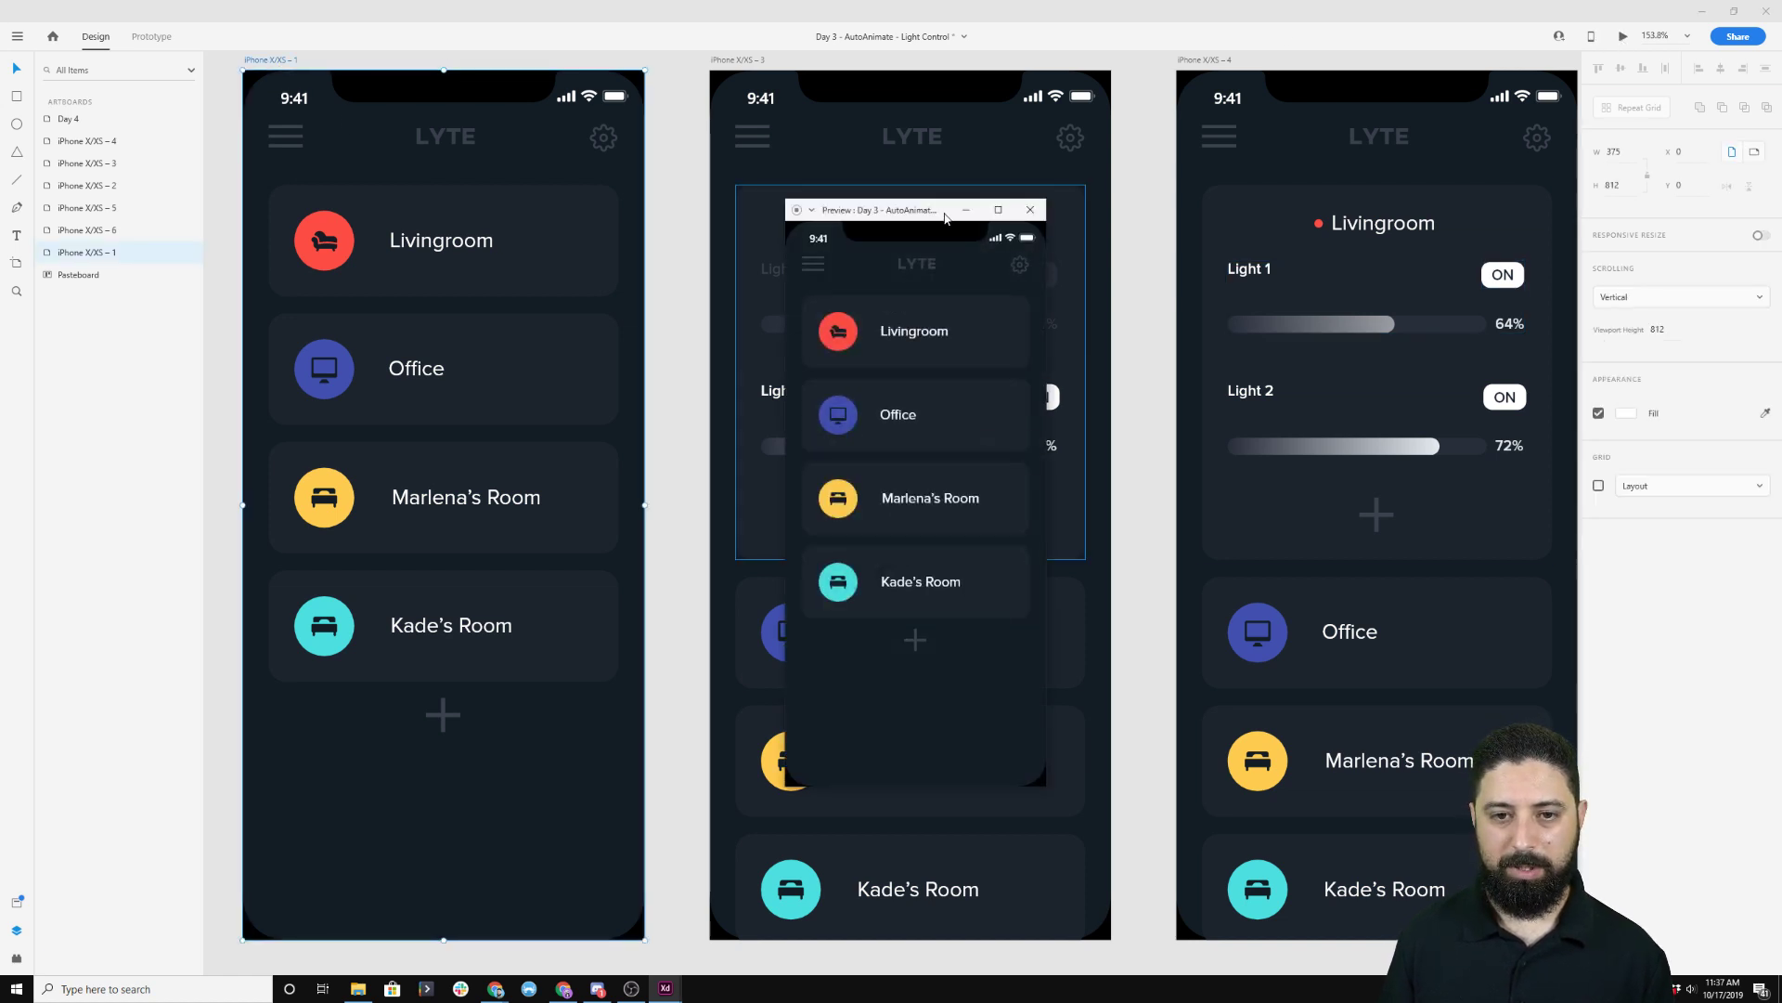
{"action": "scroll", "coordinate": [1142, 195], "scroll_direction": "down", "scroll_amount": 1}
{"action": "scroll", "coordinate": [1141, 190], "scroll_direction": "down", "scroll_amount": 5}
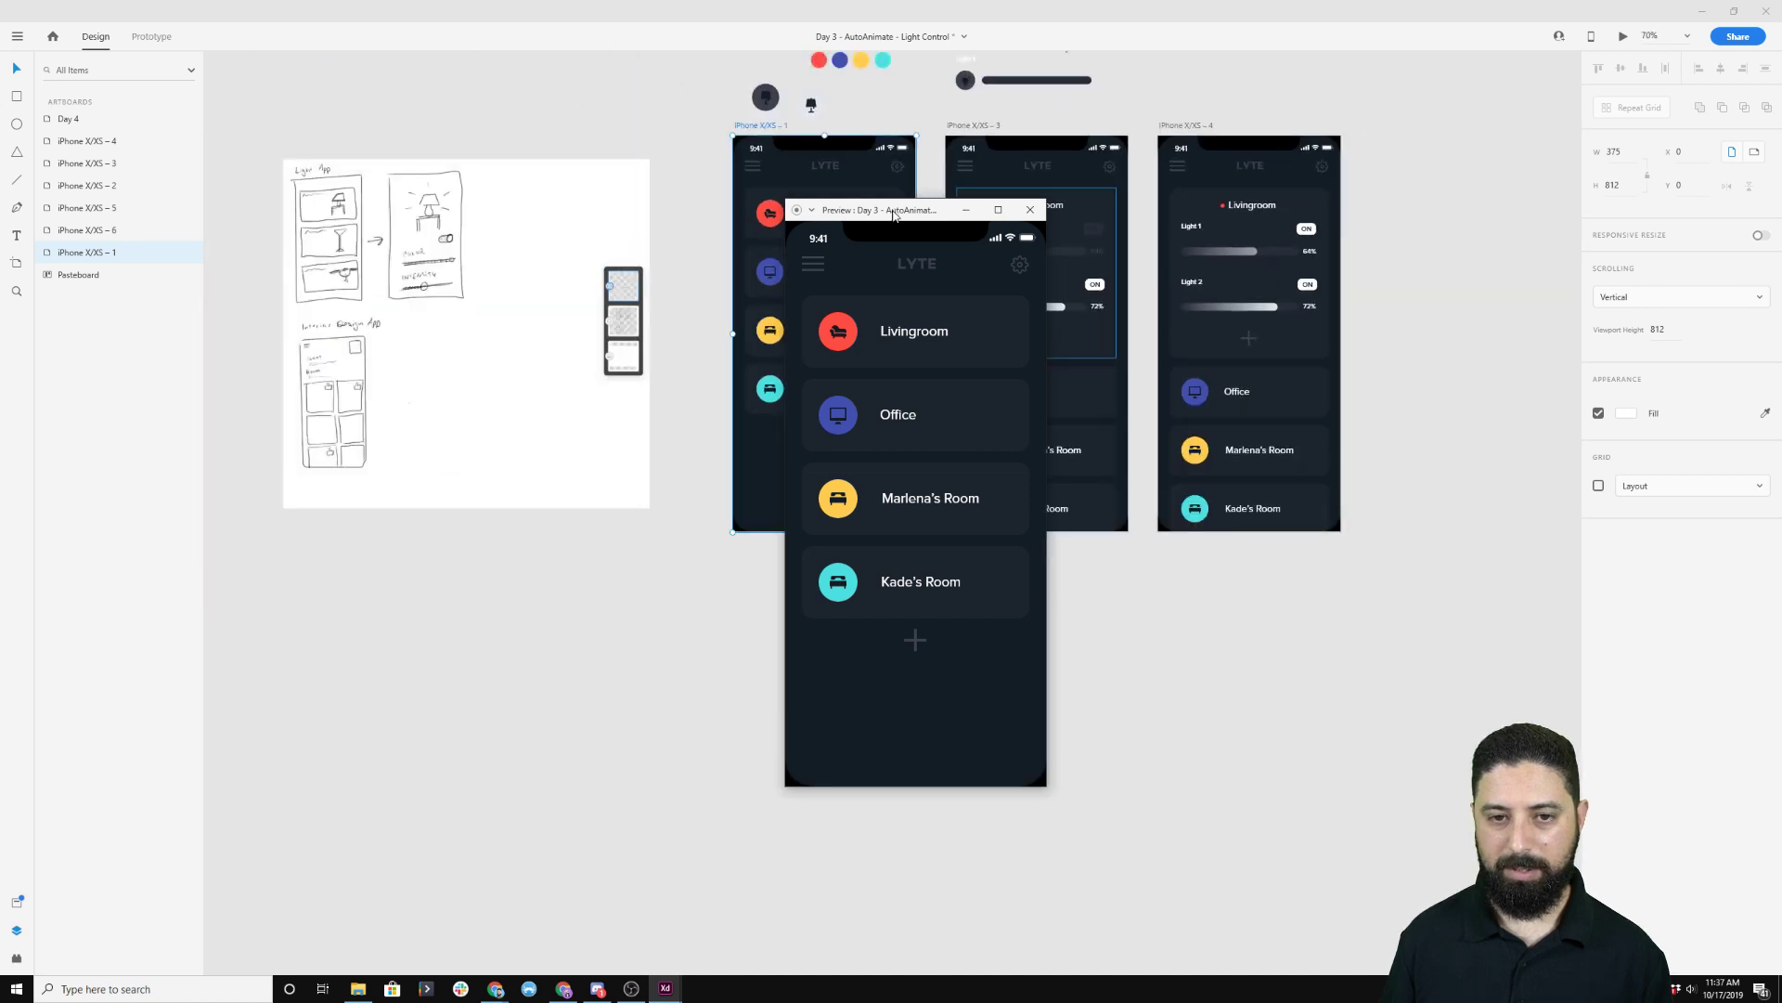
{"action": "left_click_drag", "start_coordinate": [897, 217], "coordinate": [539, 136]}
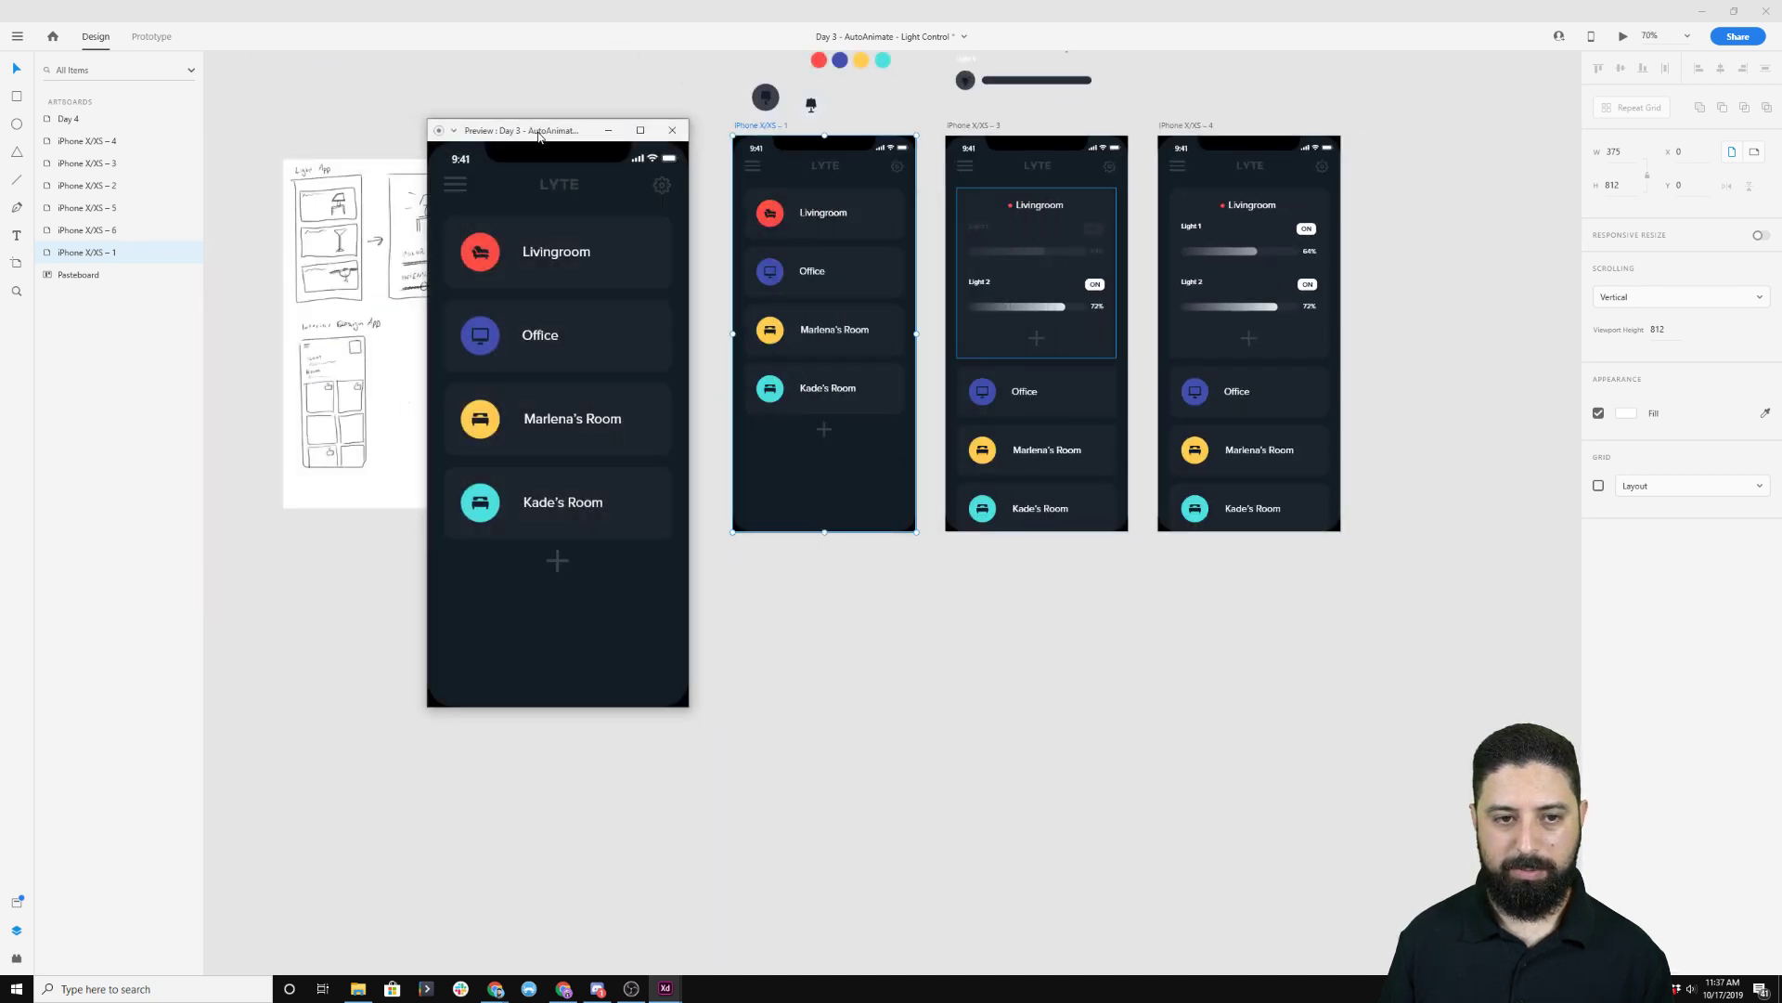
Test the preview by expanding and collapsing the Livingroom card repeatedly, then switch Light 1 on in the expanded card.
{"action": "left_click", "coordinate": [549, 261]}
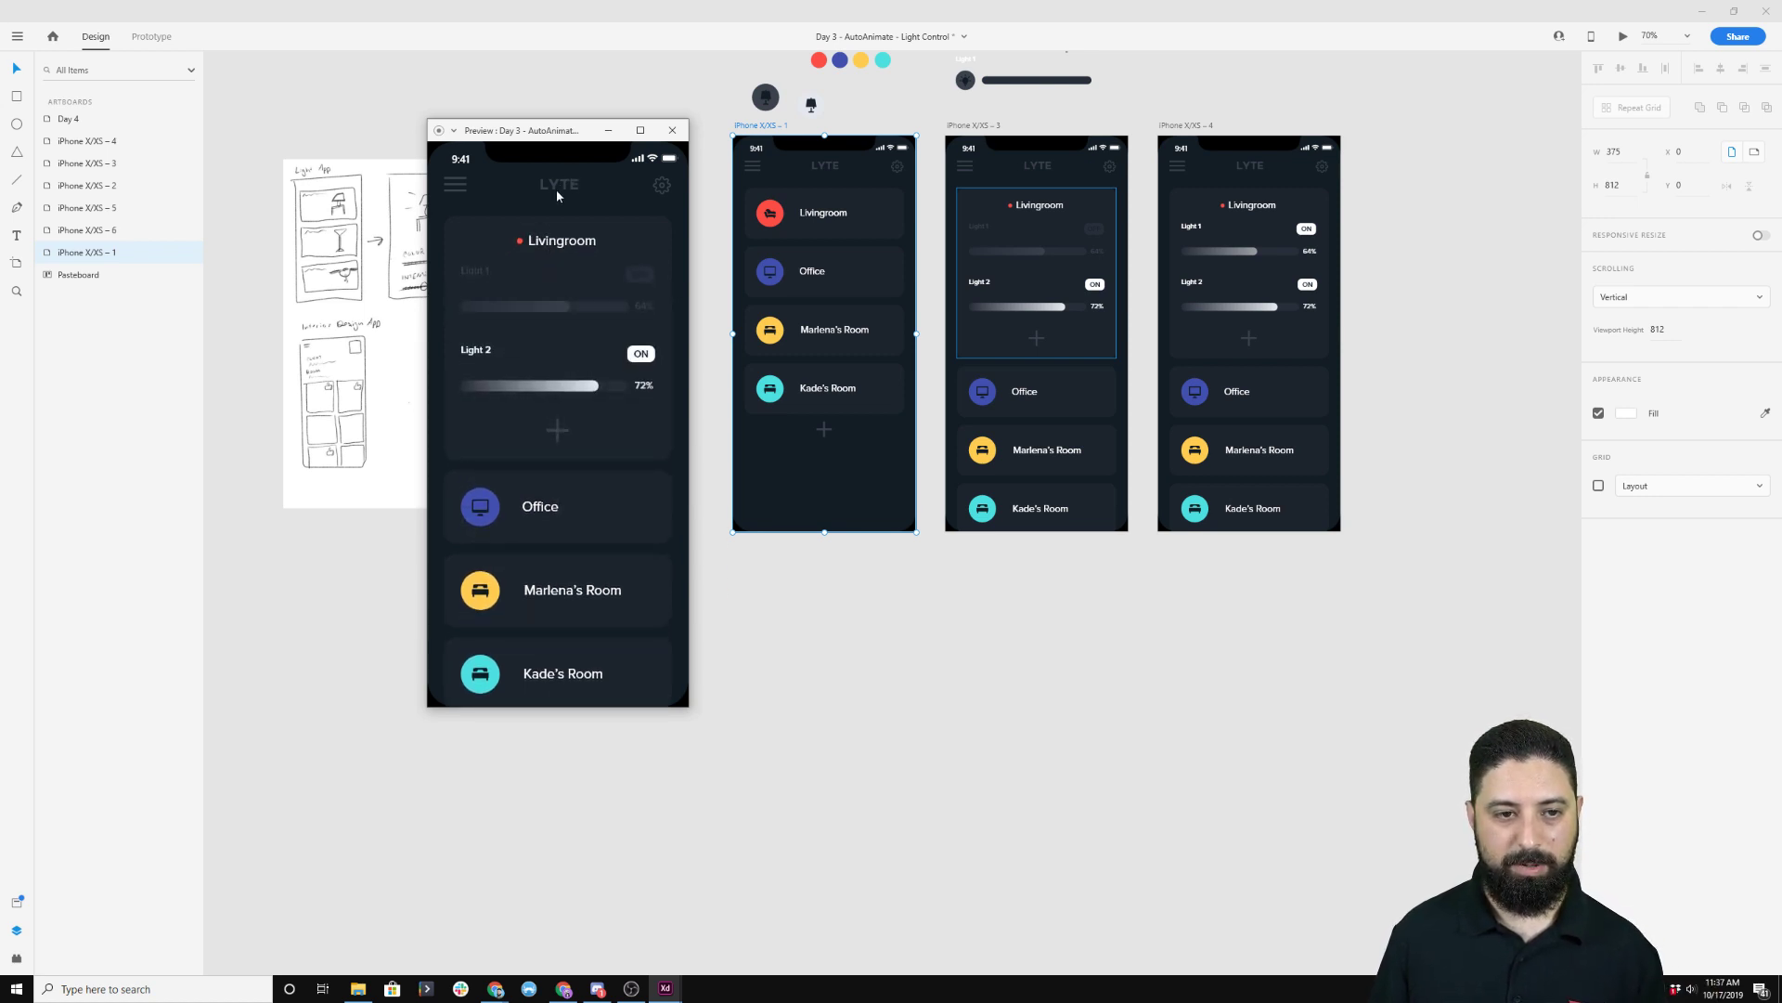
{"action": "left_click", "coordinate": [541, 231]}
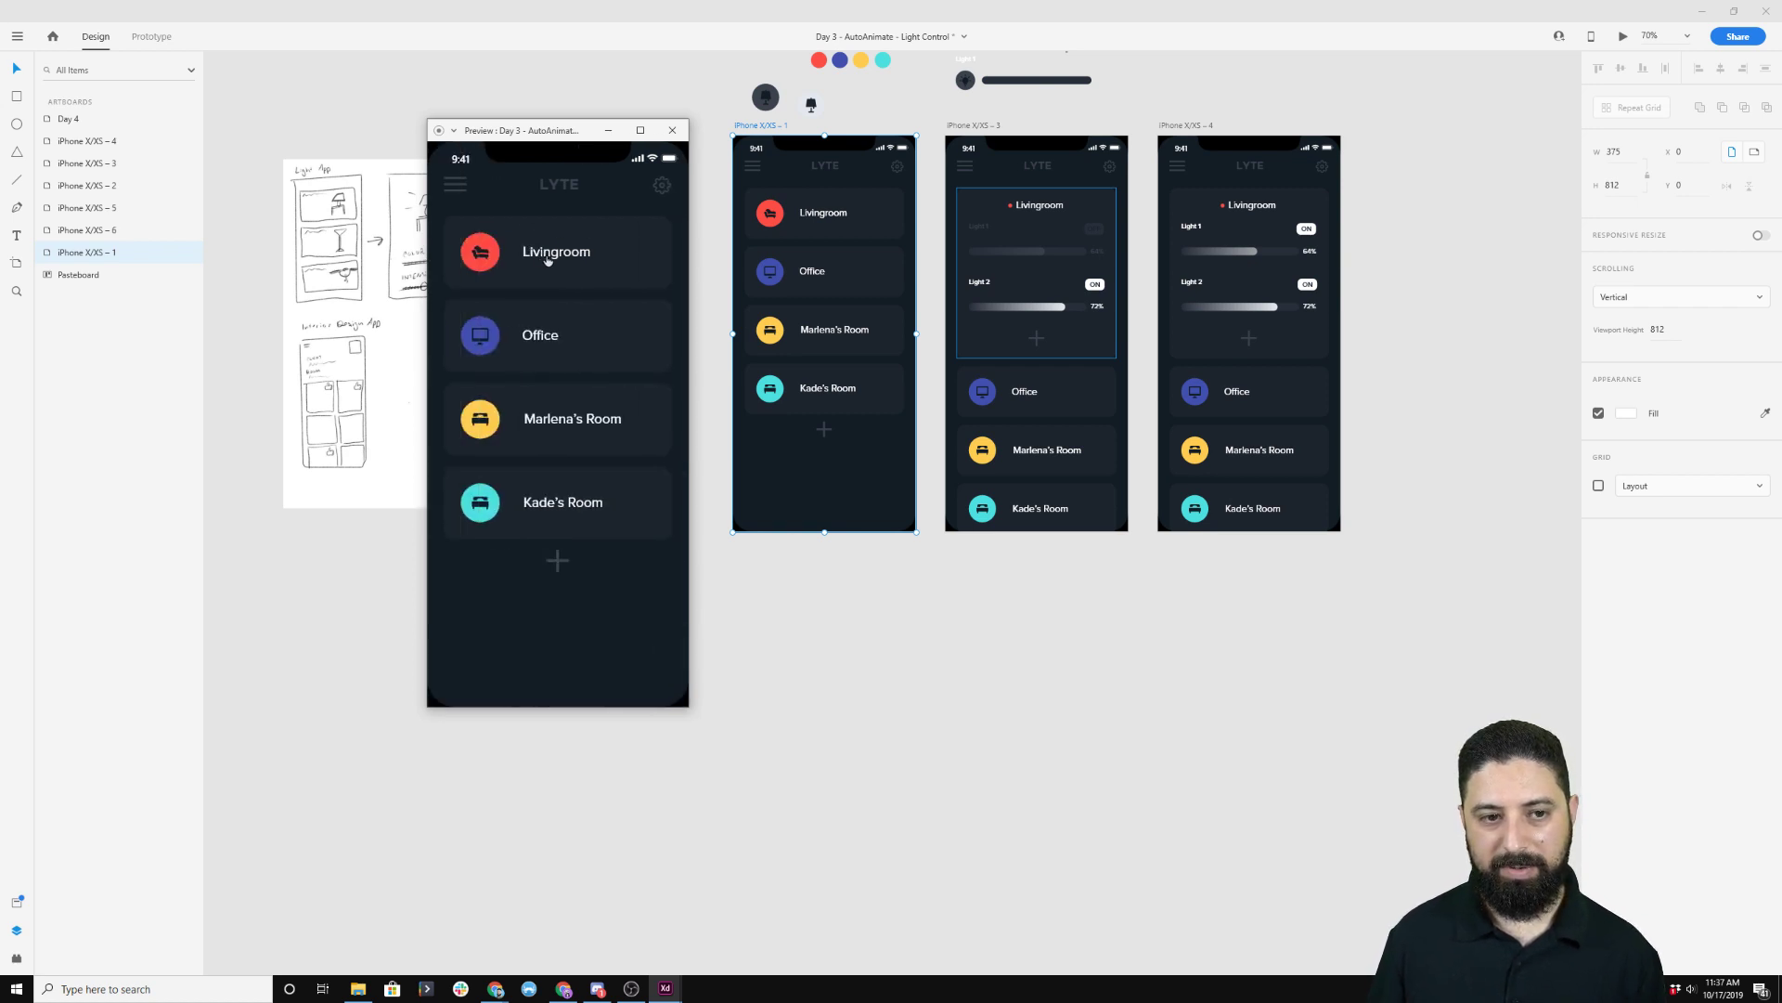
{"action": "left_click", "coordinate": [547, 261]}
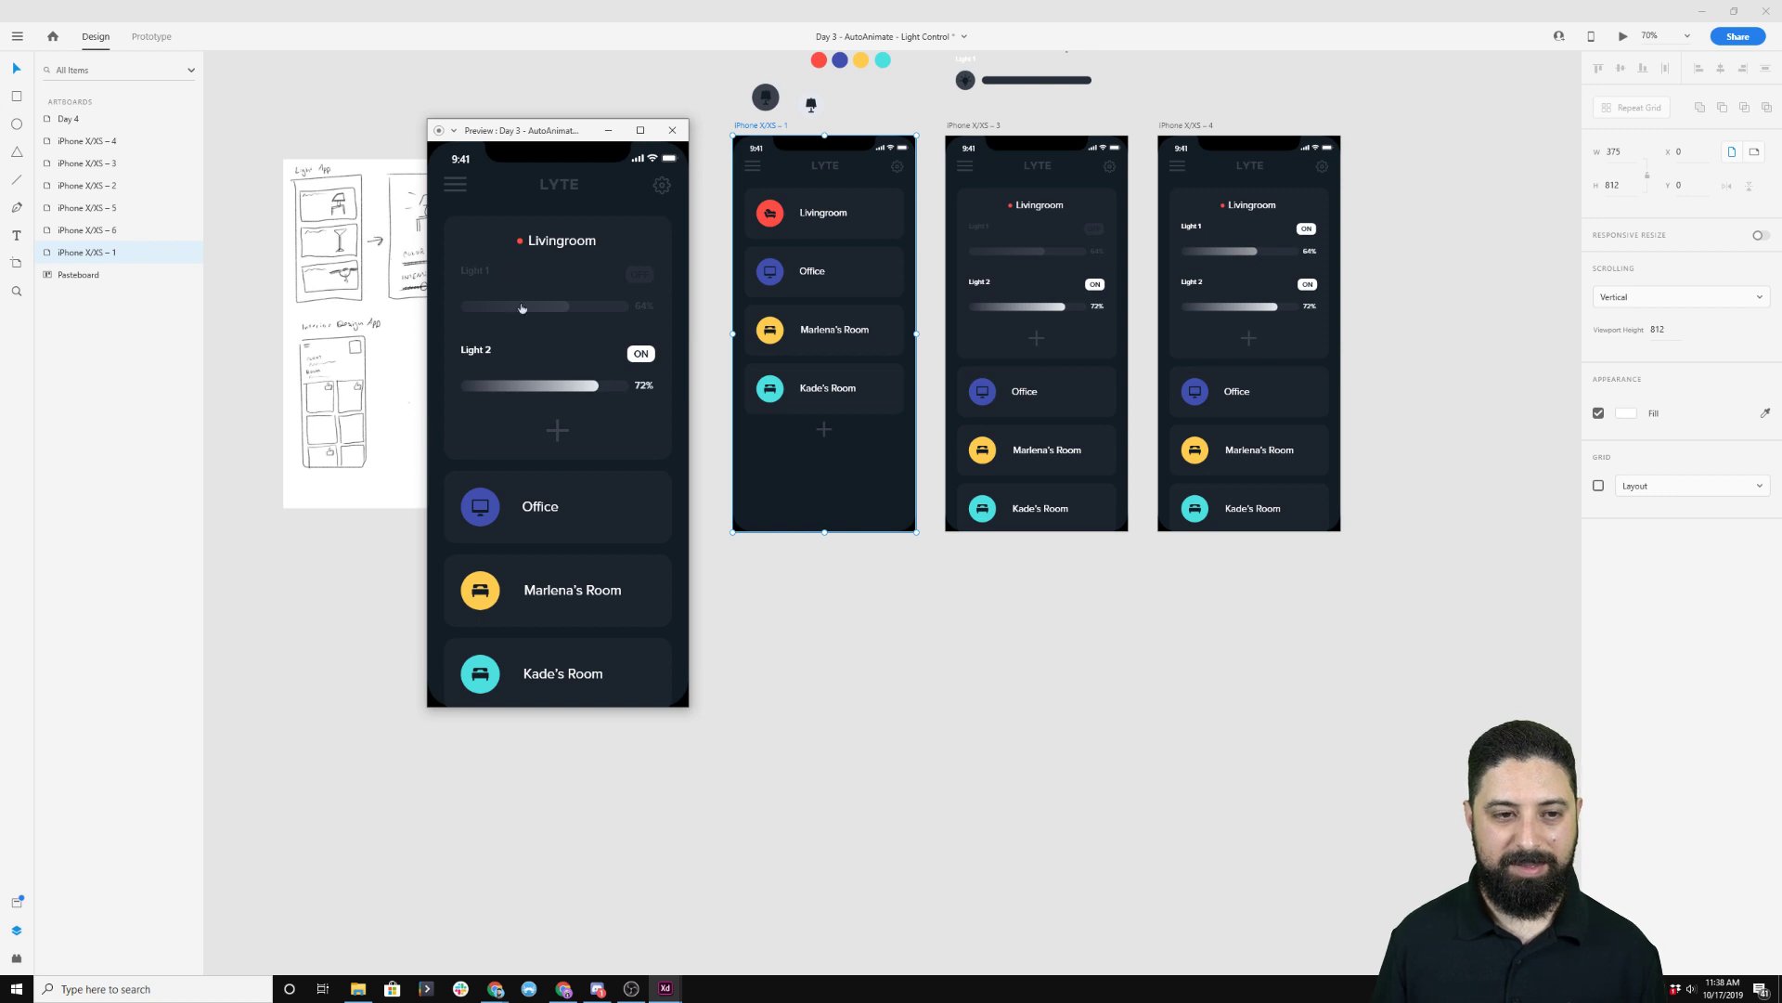
{"action": "left_click", "coordinate": [491, 184]}
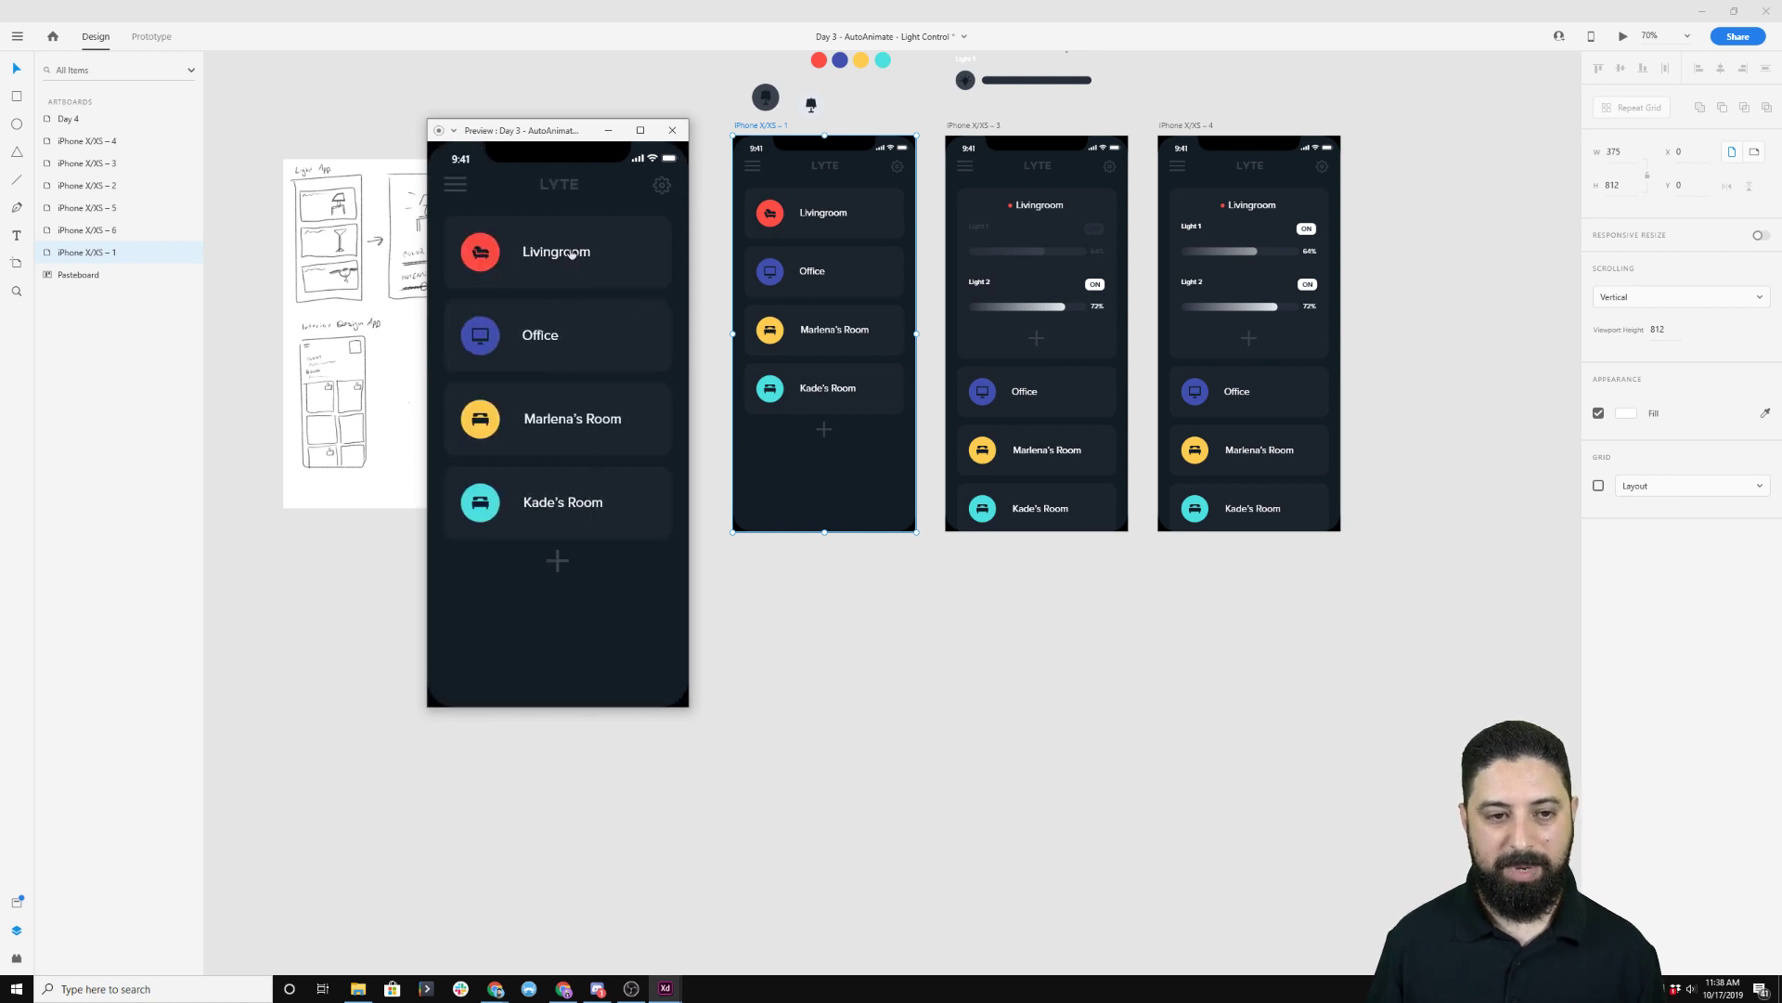
{"action": "left_click", "coordinate": [572, 254]}
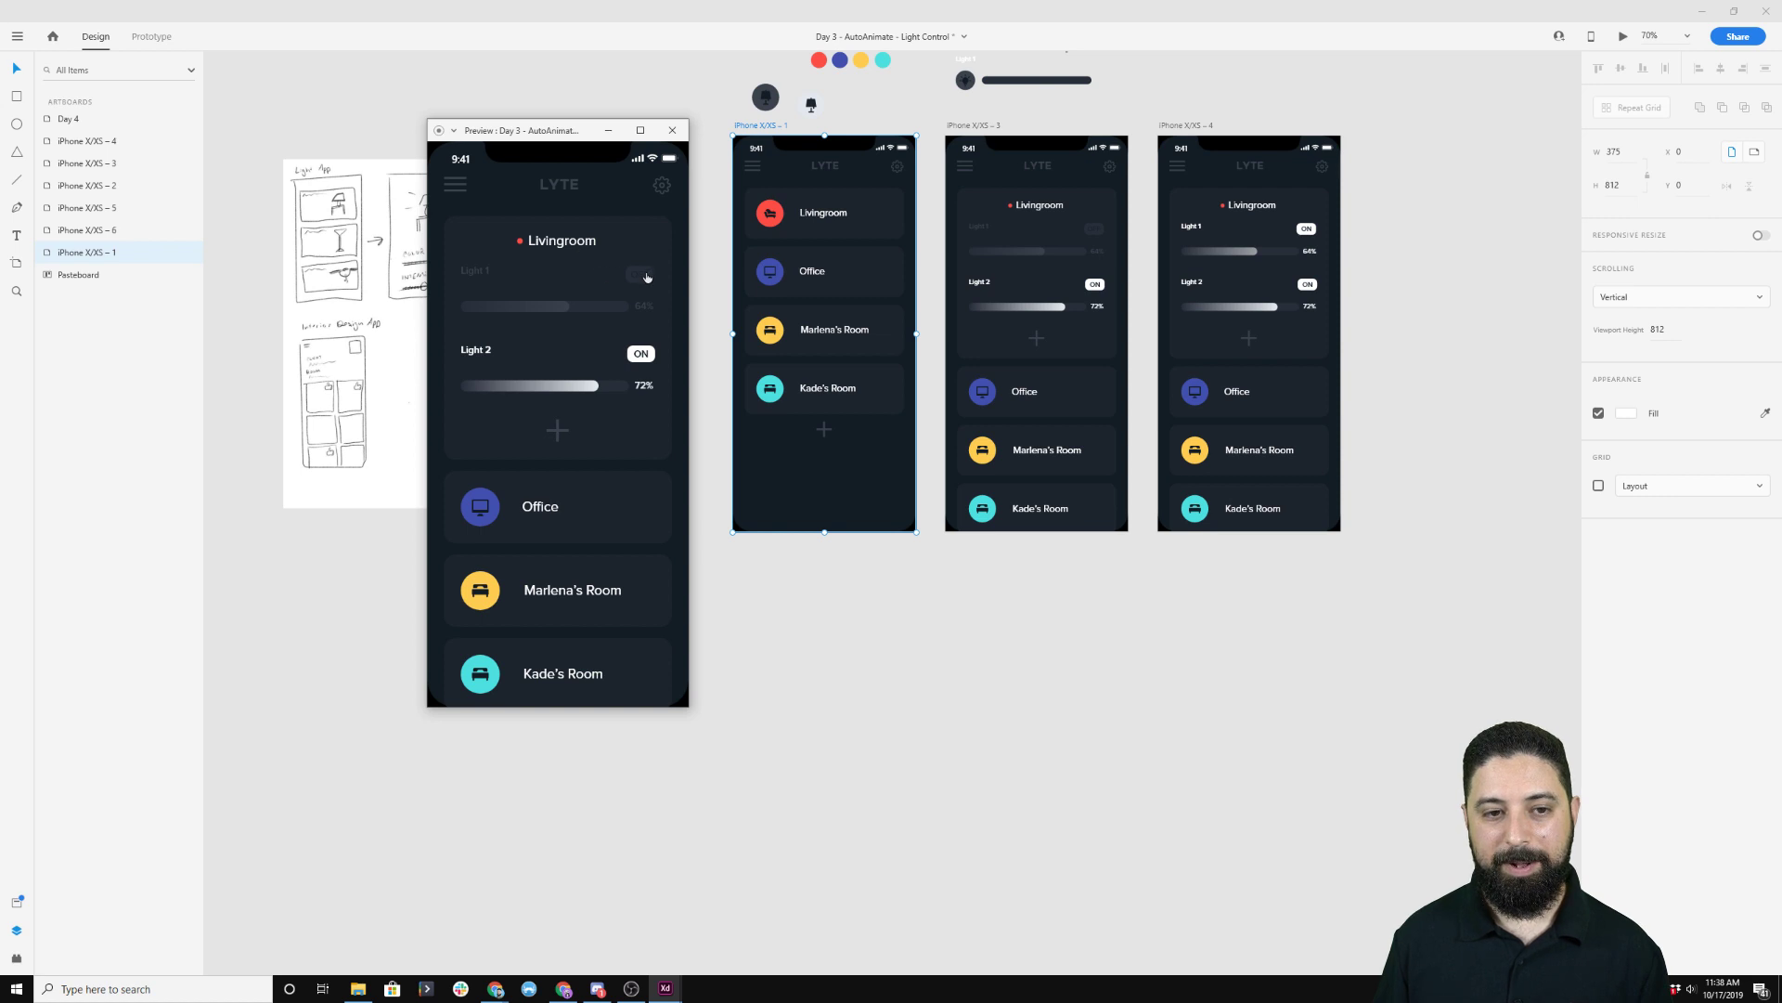
{"action": "left_click", "coordinate": [641, 275]}
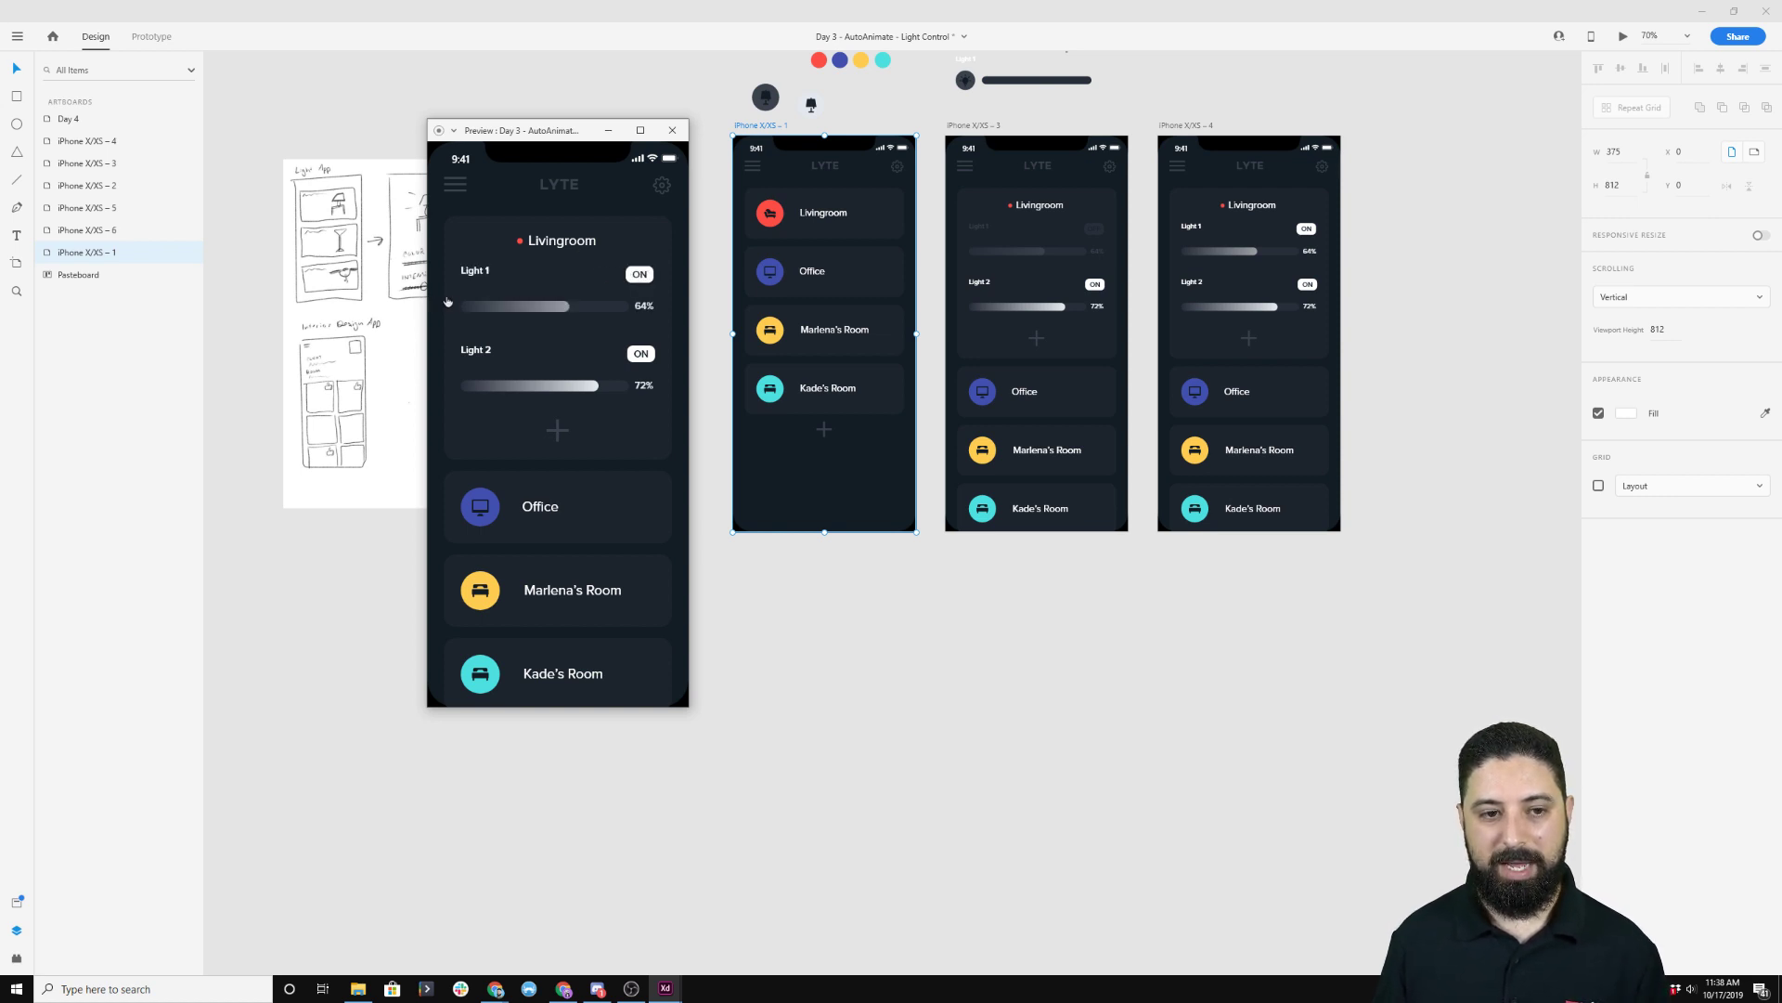
Close the preview and inspect the Livingroom label, card background and icon group among the layers of the iPhone X/XS – 1 artboard.
{"action": "left_click", "coordinate": [676, 132]}
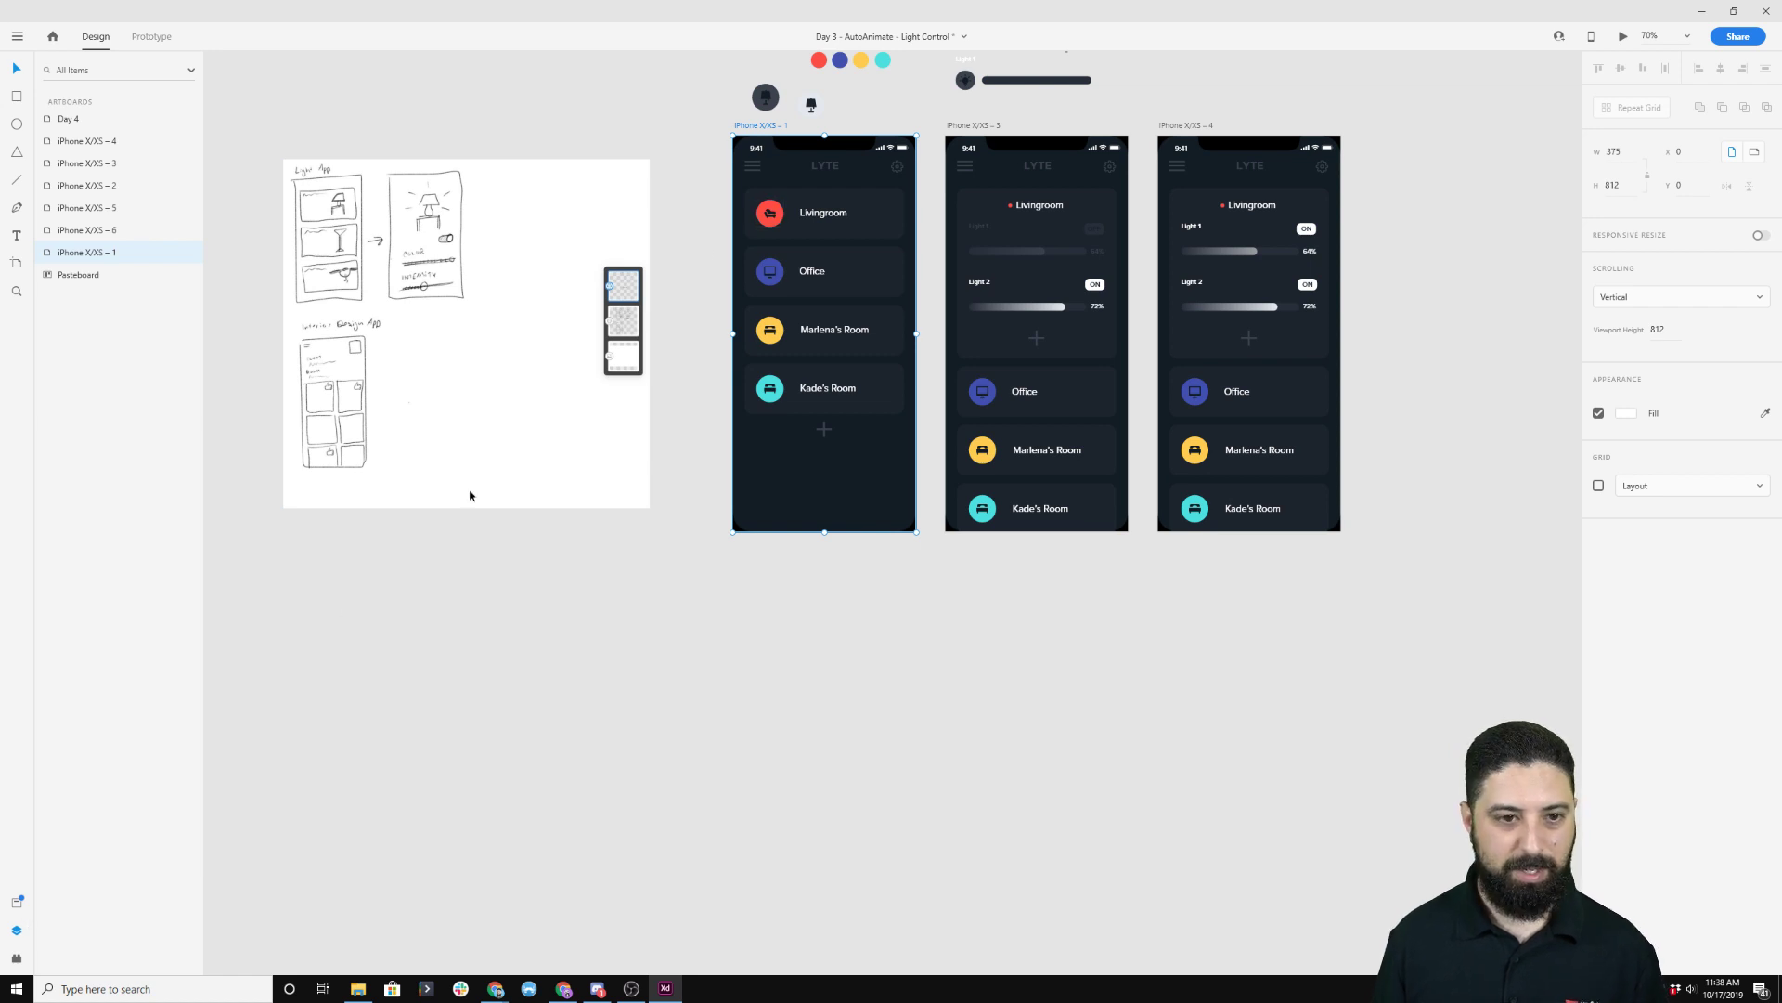
{"action": "left_click", "coordinate": [823, 212]}
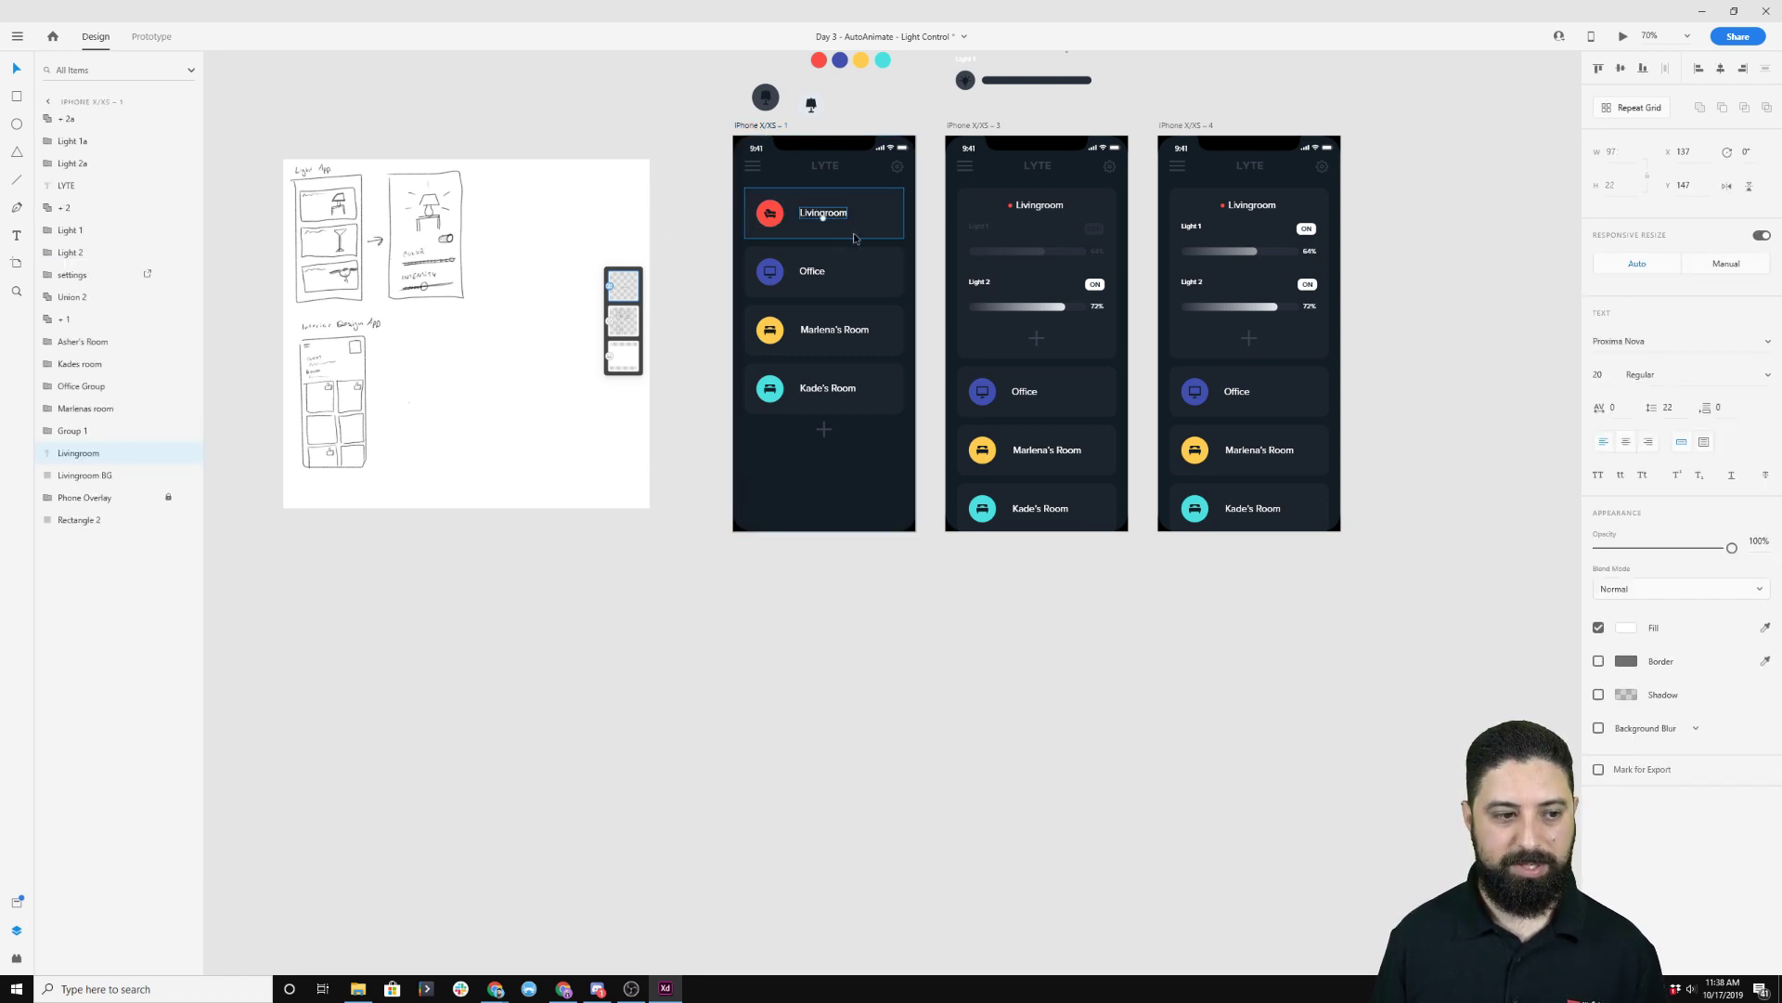
{"action": "scroll", "coordinate": [866, 236], "scroll_direction": "up", "scroll_amount": 3}
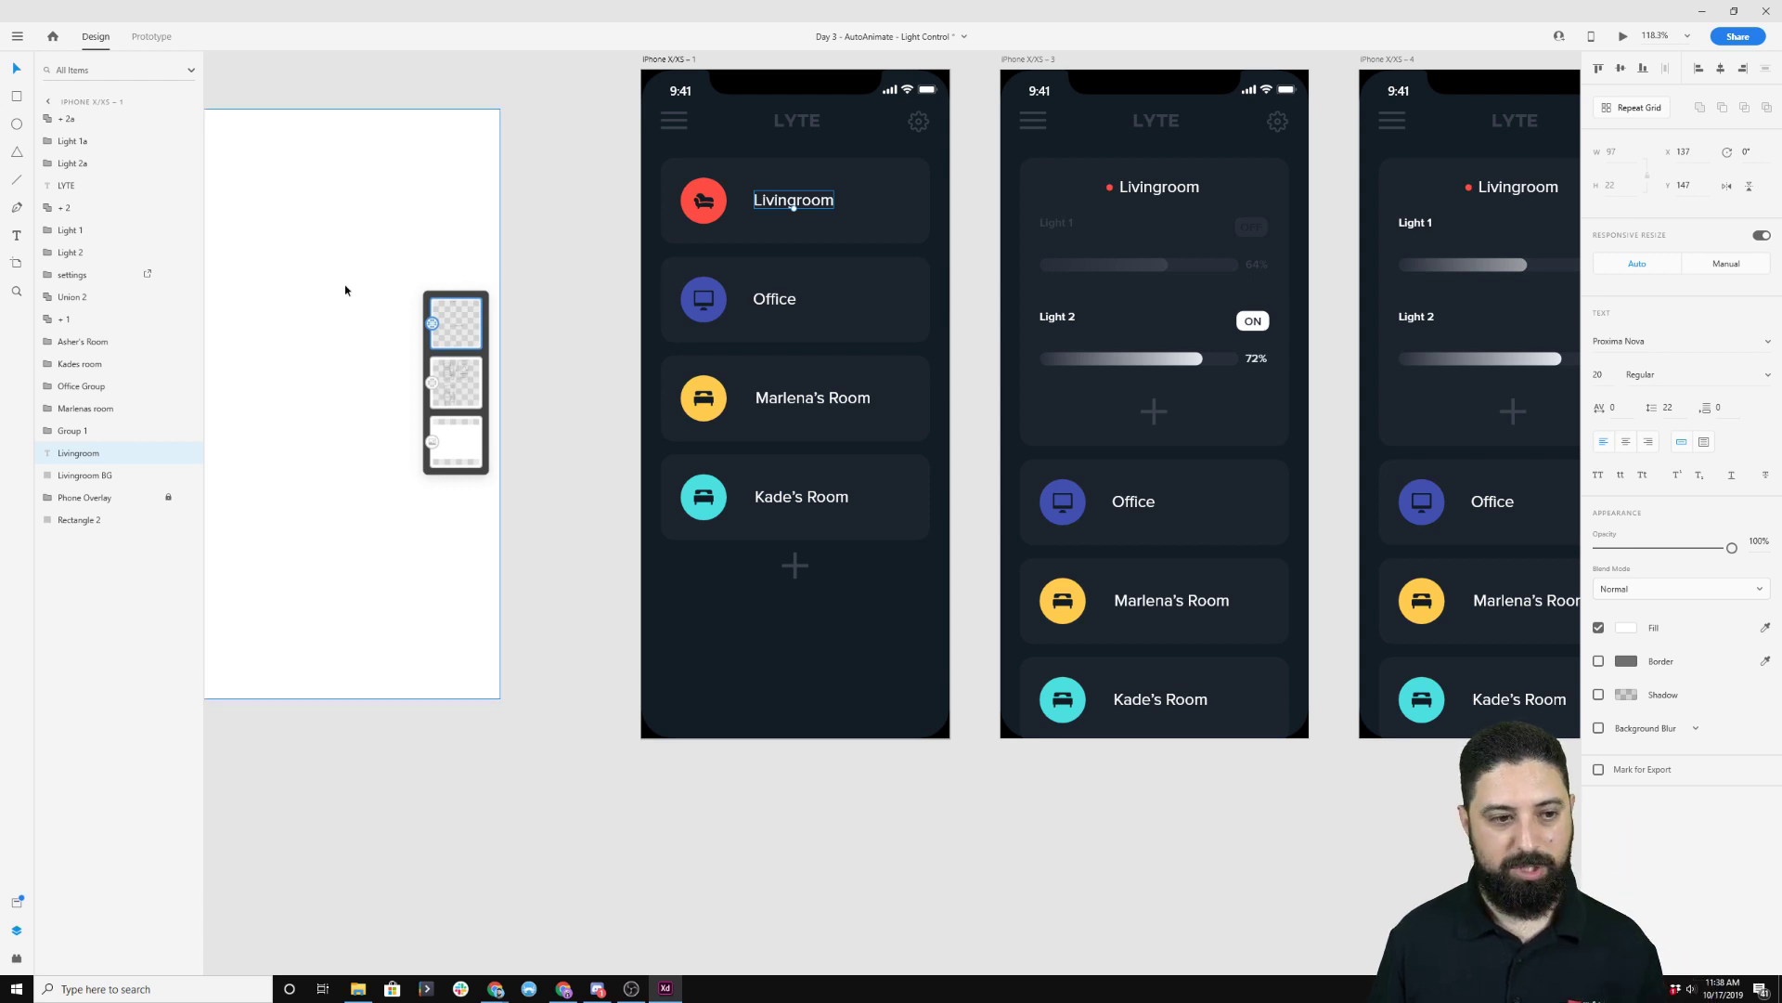
{"action": "left_click", "coordinate": [96, 478]}
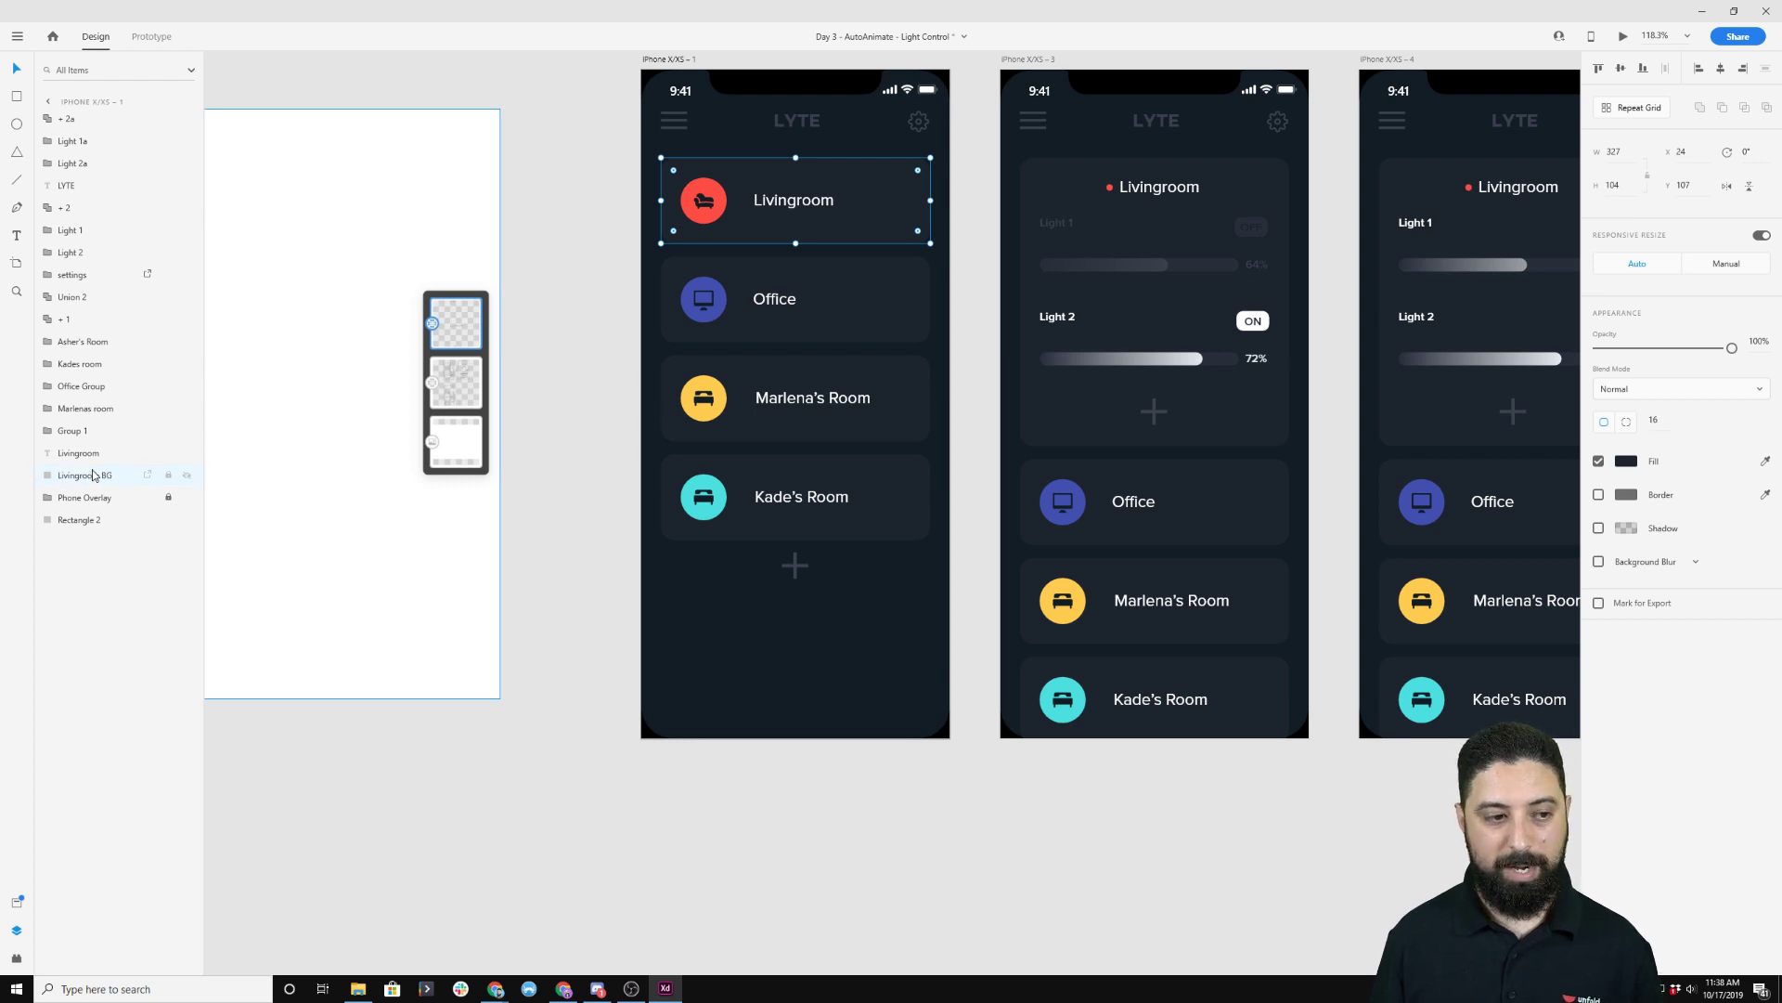
{"action": "left_click", "coordinate": [82, 429]}
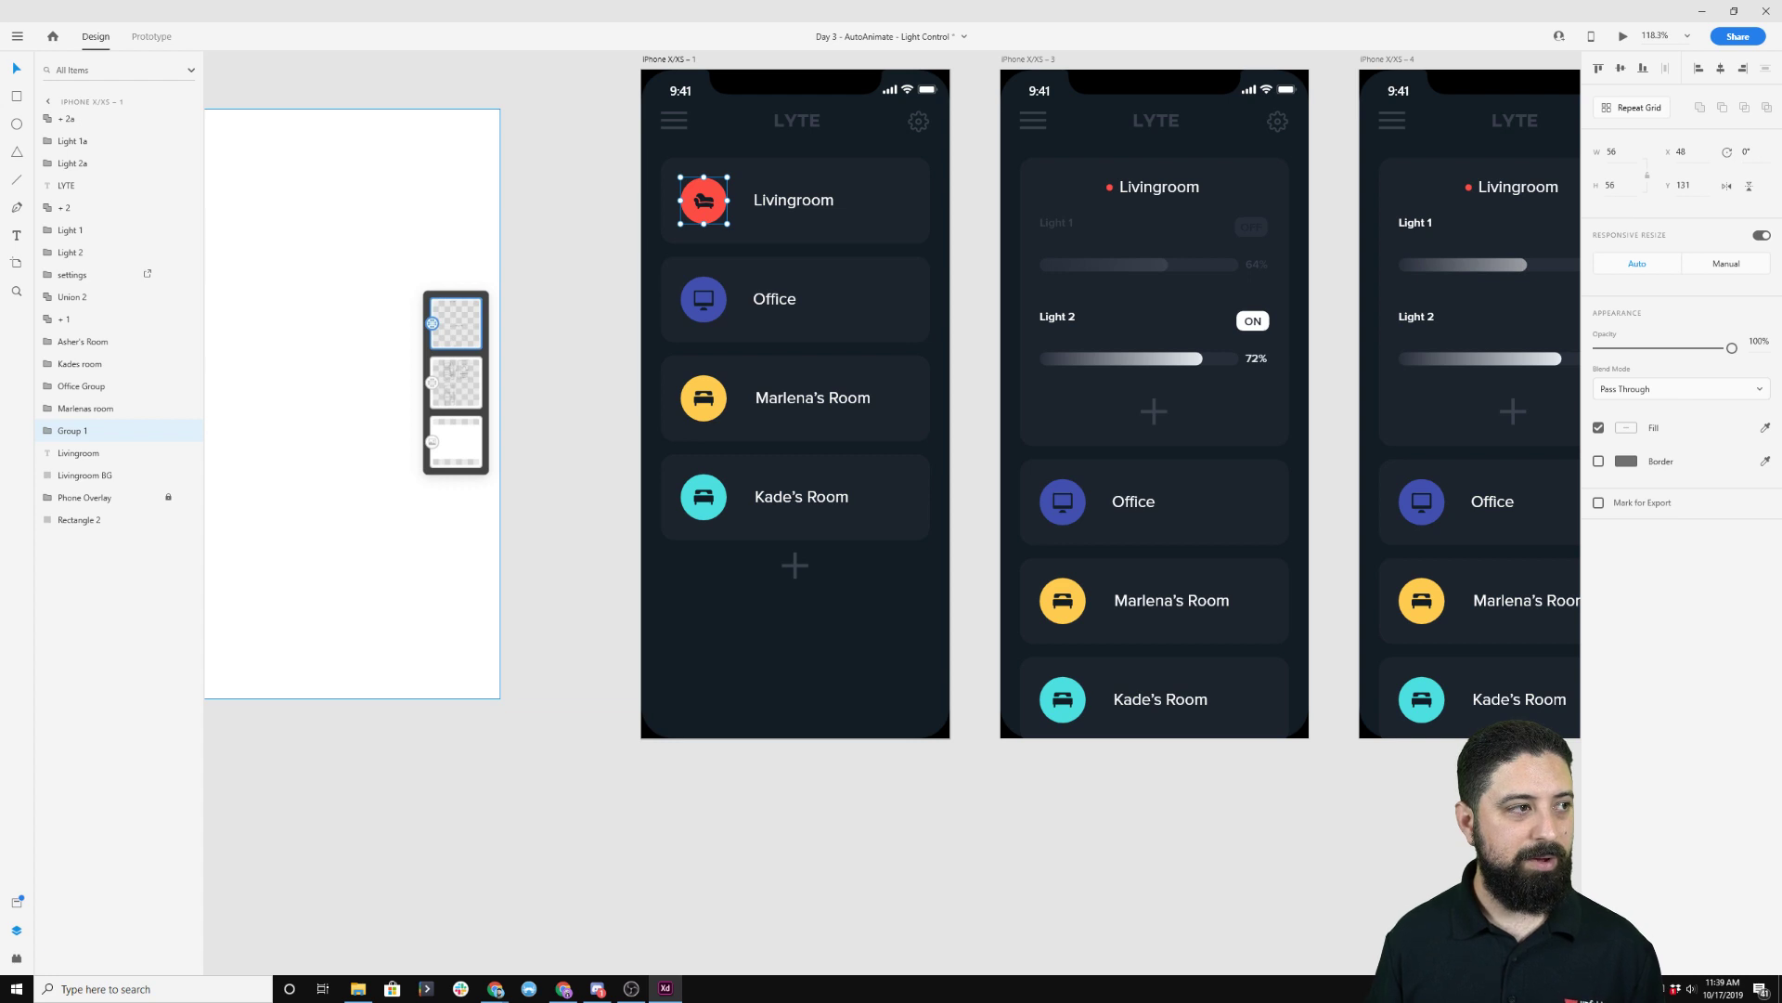
Inspect Group 1's sofa-couch and Ellipse 1 layers, then the matching red dot on iPhone X/XS – 3 and the first artboard's Office group.
{"action": "key", "text": "alt+Tab"}
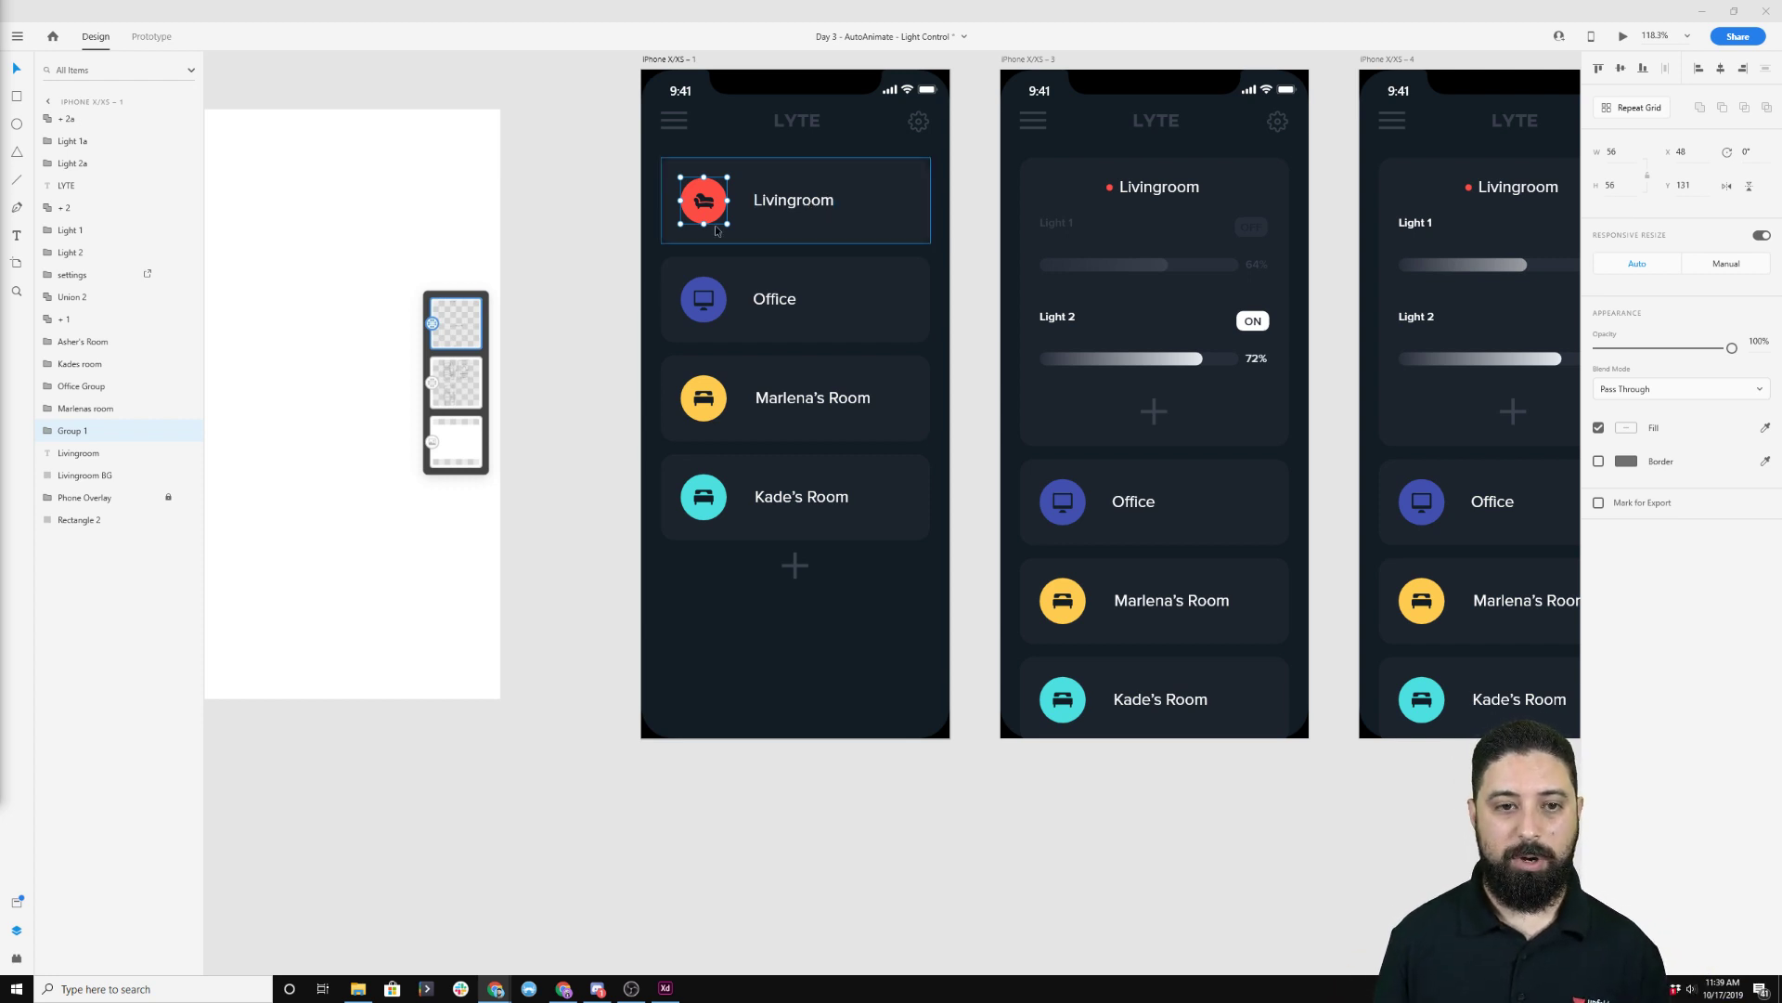
{"action": "left_click", "coordinate": [49, 434]}
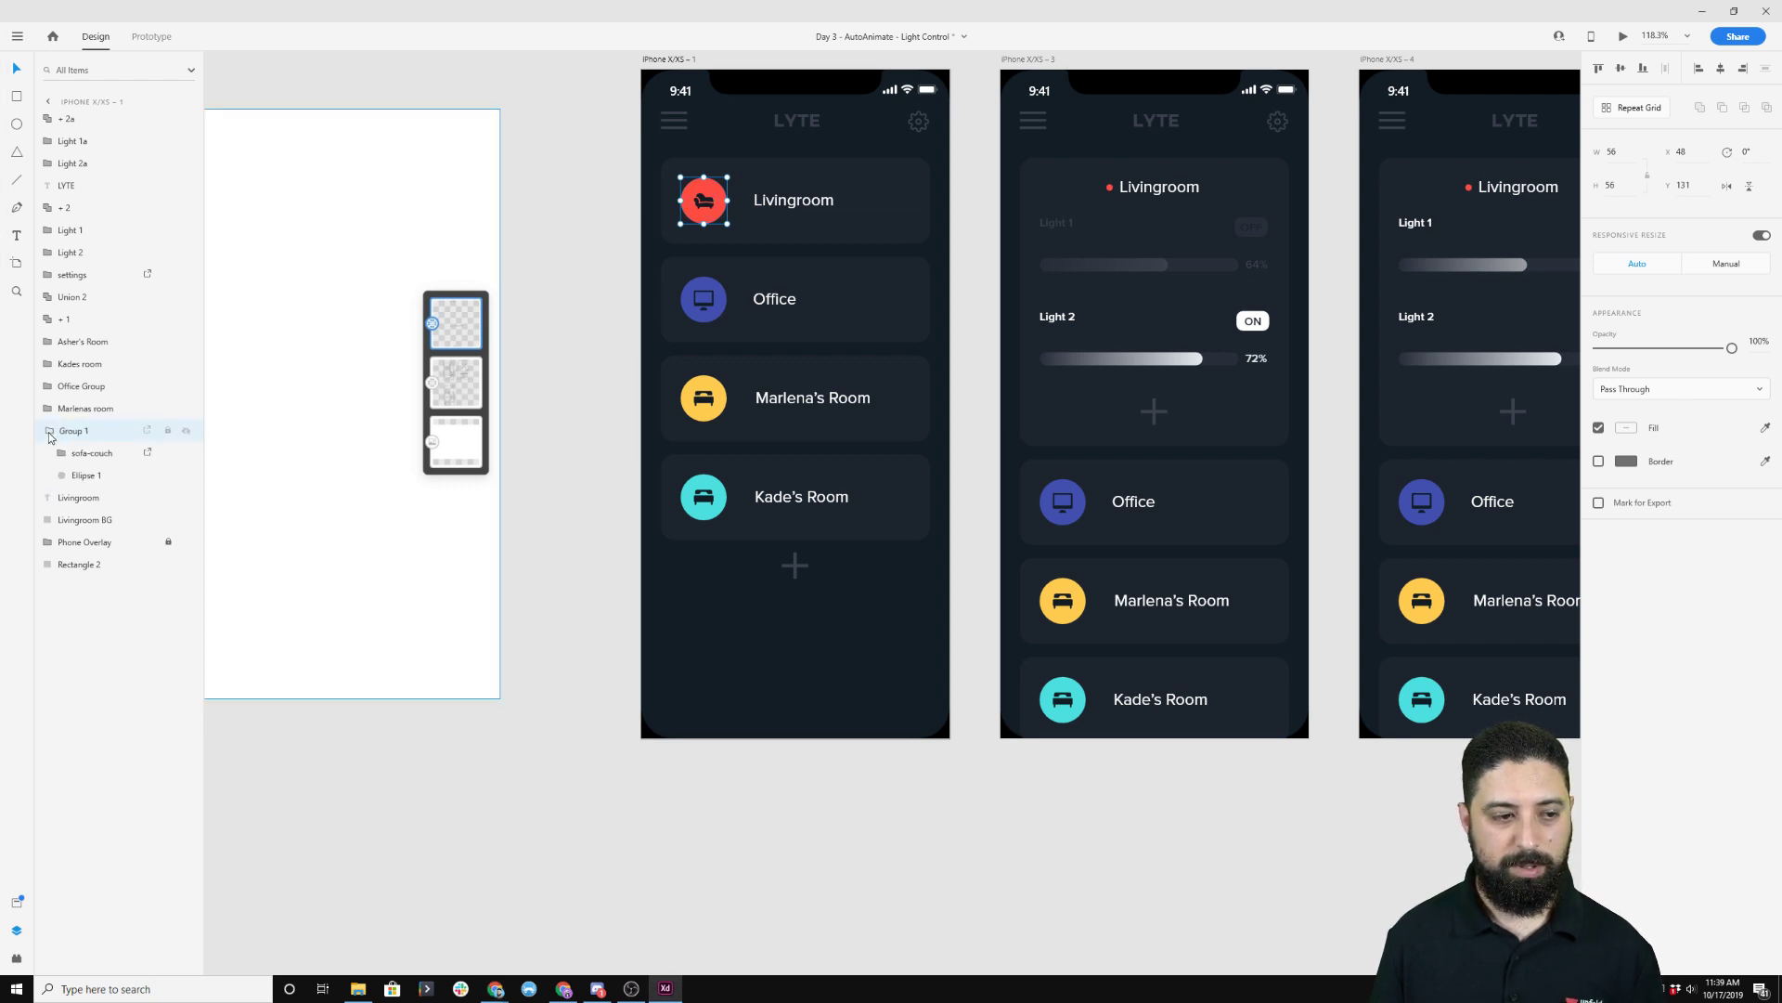
{"action": "left_click", "coordinate": [85, 484]}
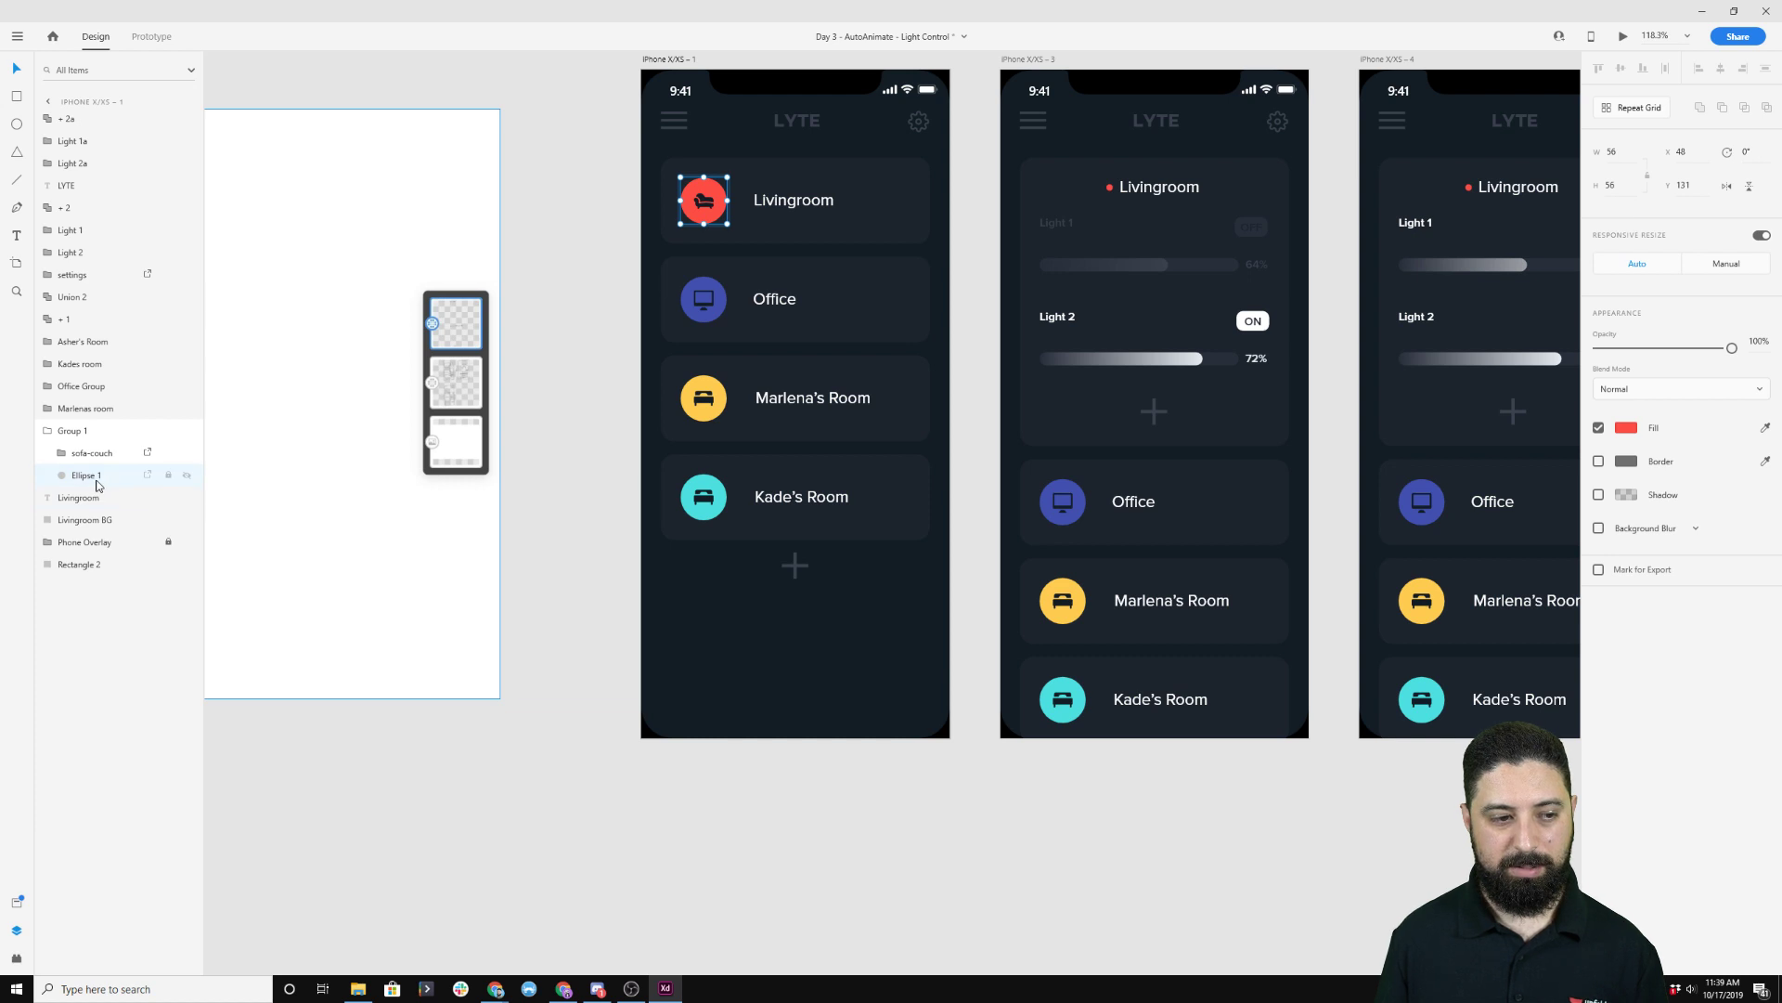
{"action": "double_click", "coordinate": [1110, 189]}
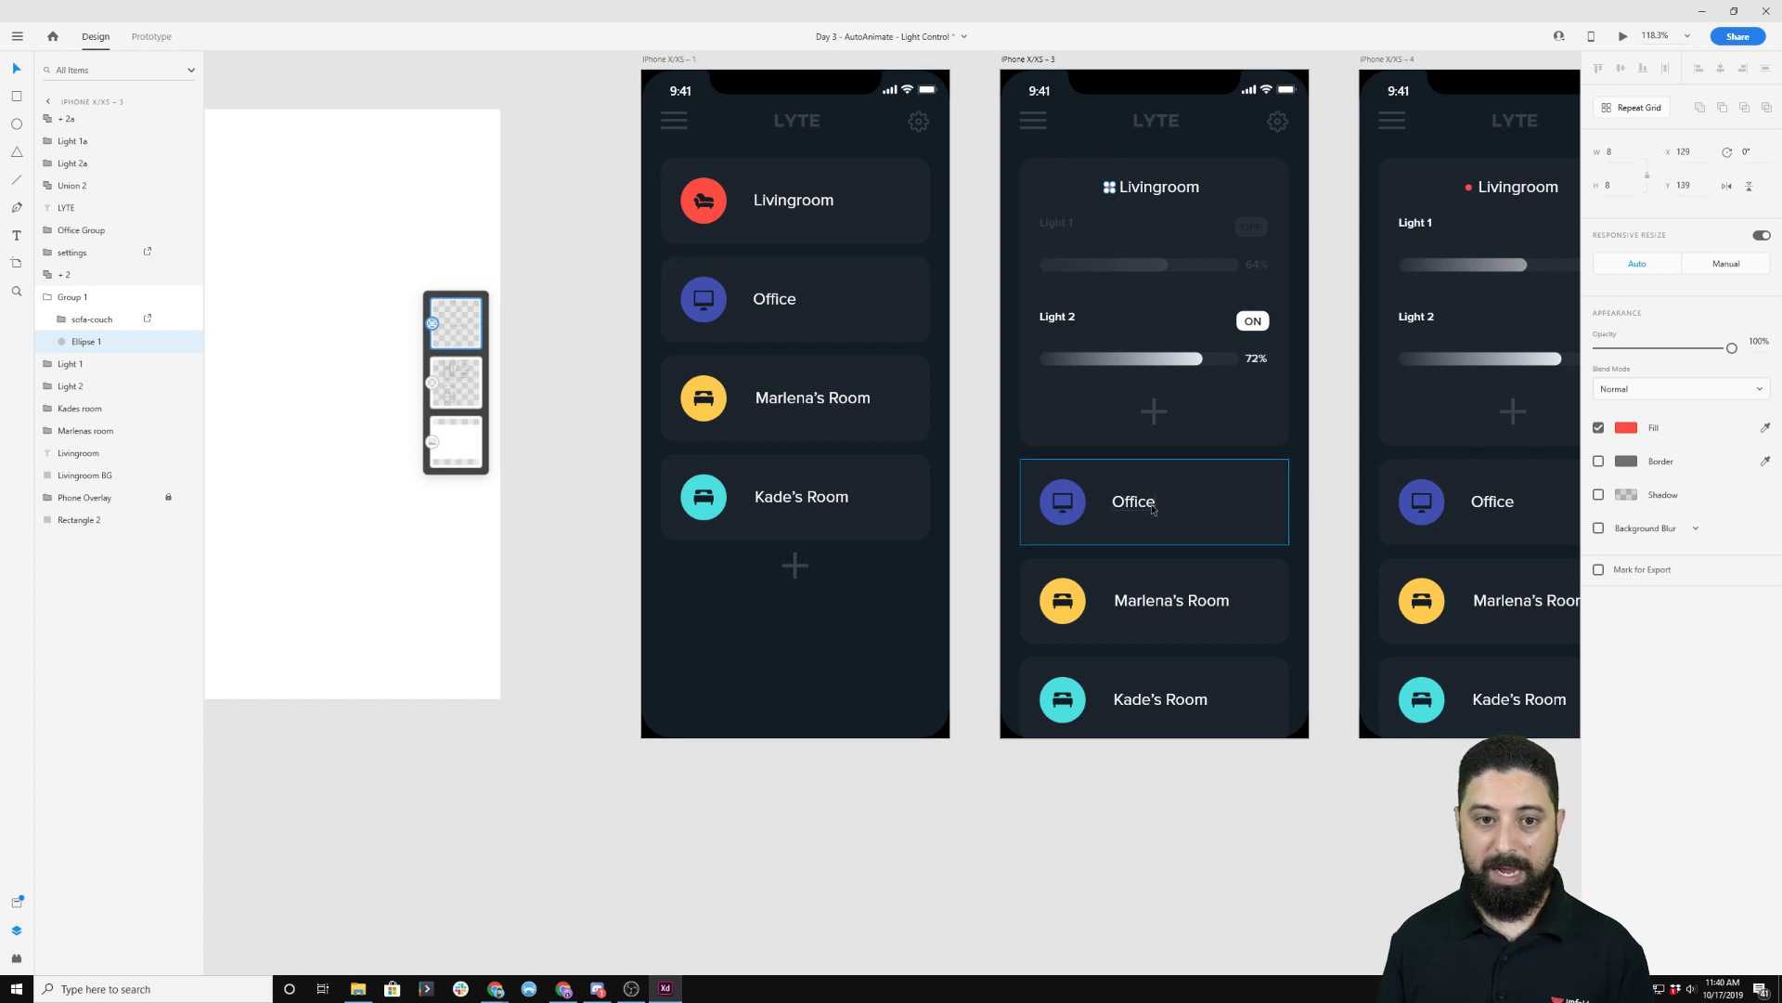
{"action": "left_click", "coordinate": [848, 303]}
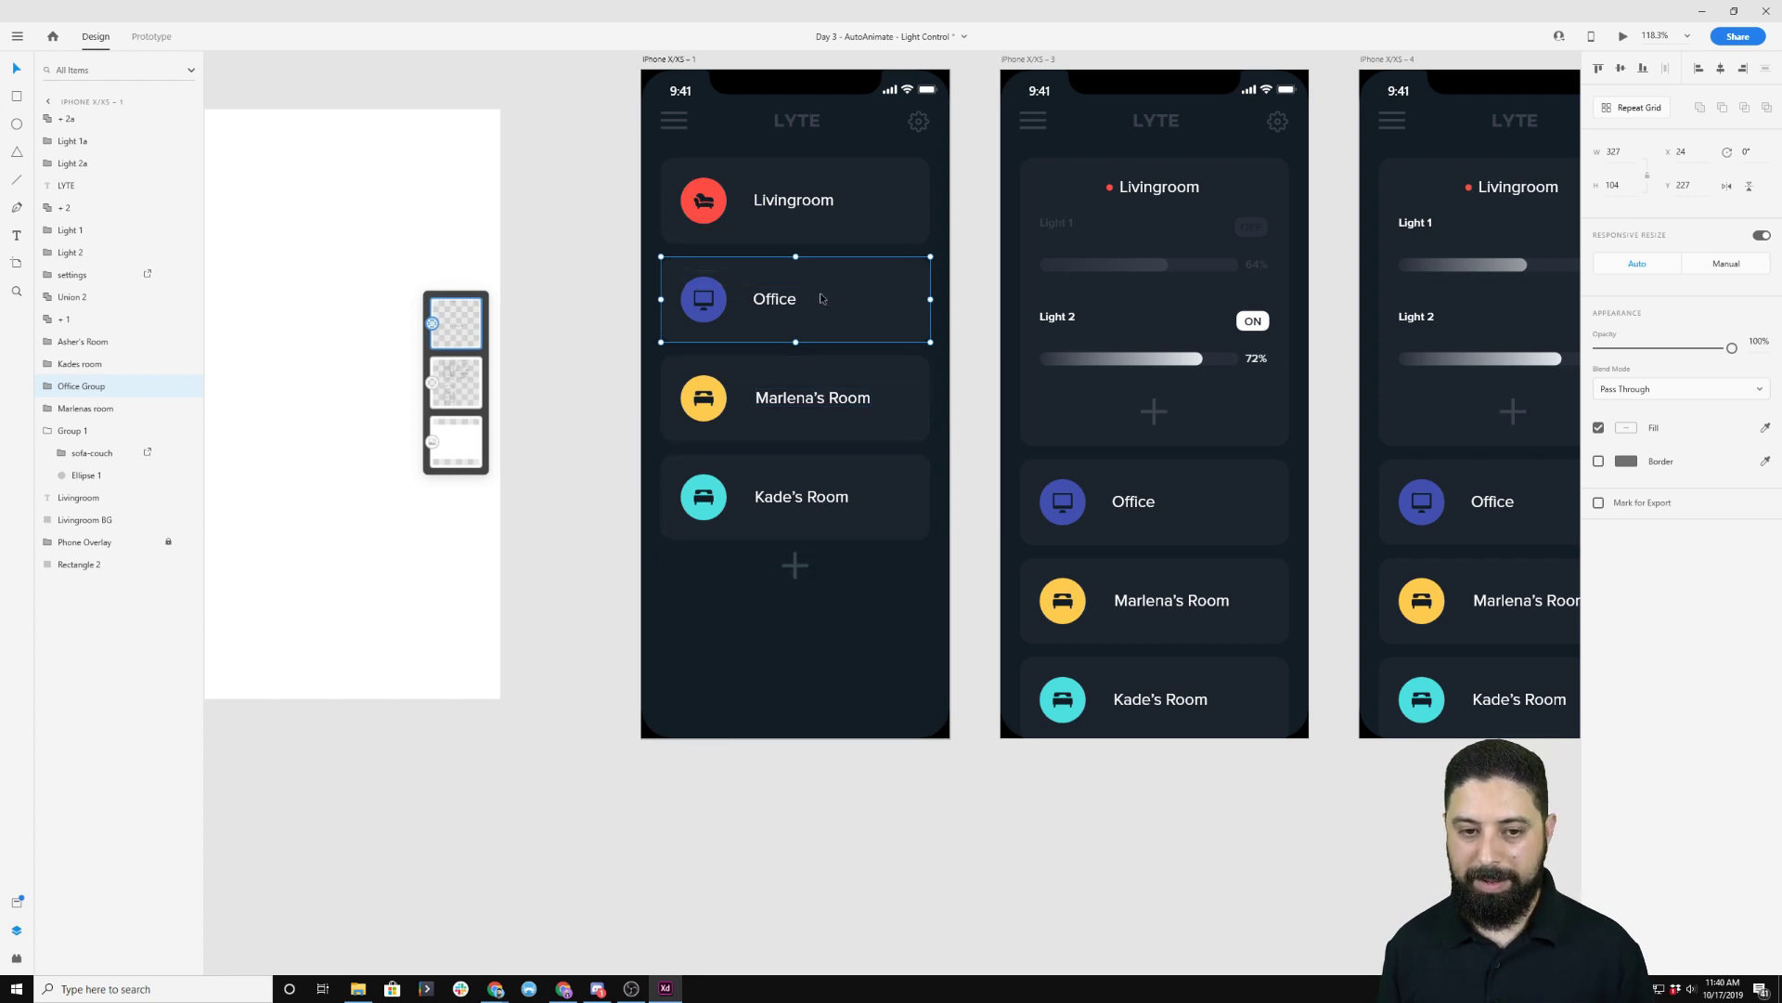
Duplicate the iPhone X/XS – 1 artboard and place the copy below the iPhone X/XS – 3 artboard.
{"action": "left_click", "coordinate": [676, 62]}
{"action": "scroll", "coordinate": [675, 61], "scroll_direction": "down", "scroll_amount": 5}
{"action": "left_click_drag", "start_coordinate": [679, 64], "coordinate": [904, 491]}
{"action": "scroll", "coordinate": [1122, 752], "scroll_direction": "up", "scroll_amount": 5}
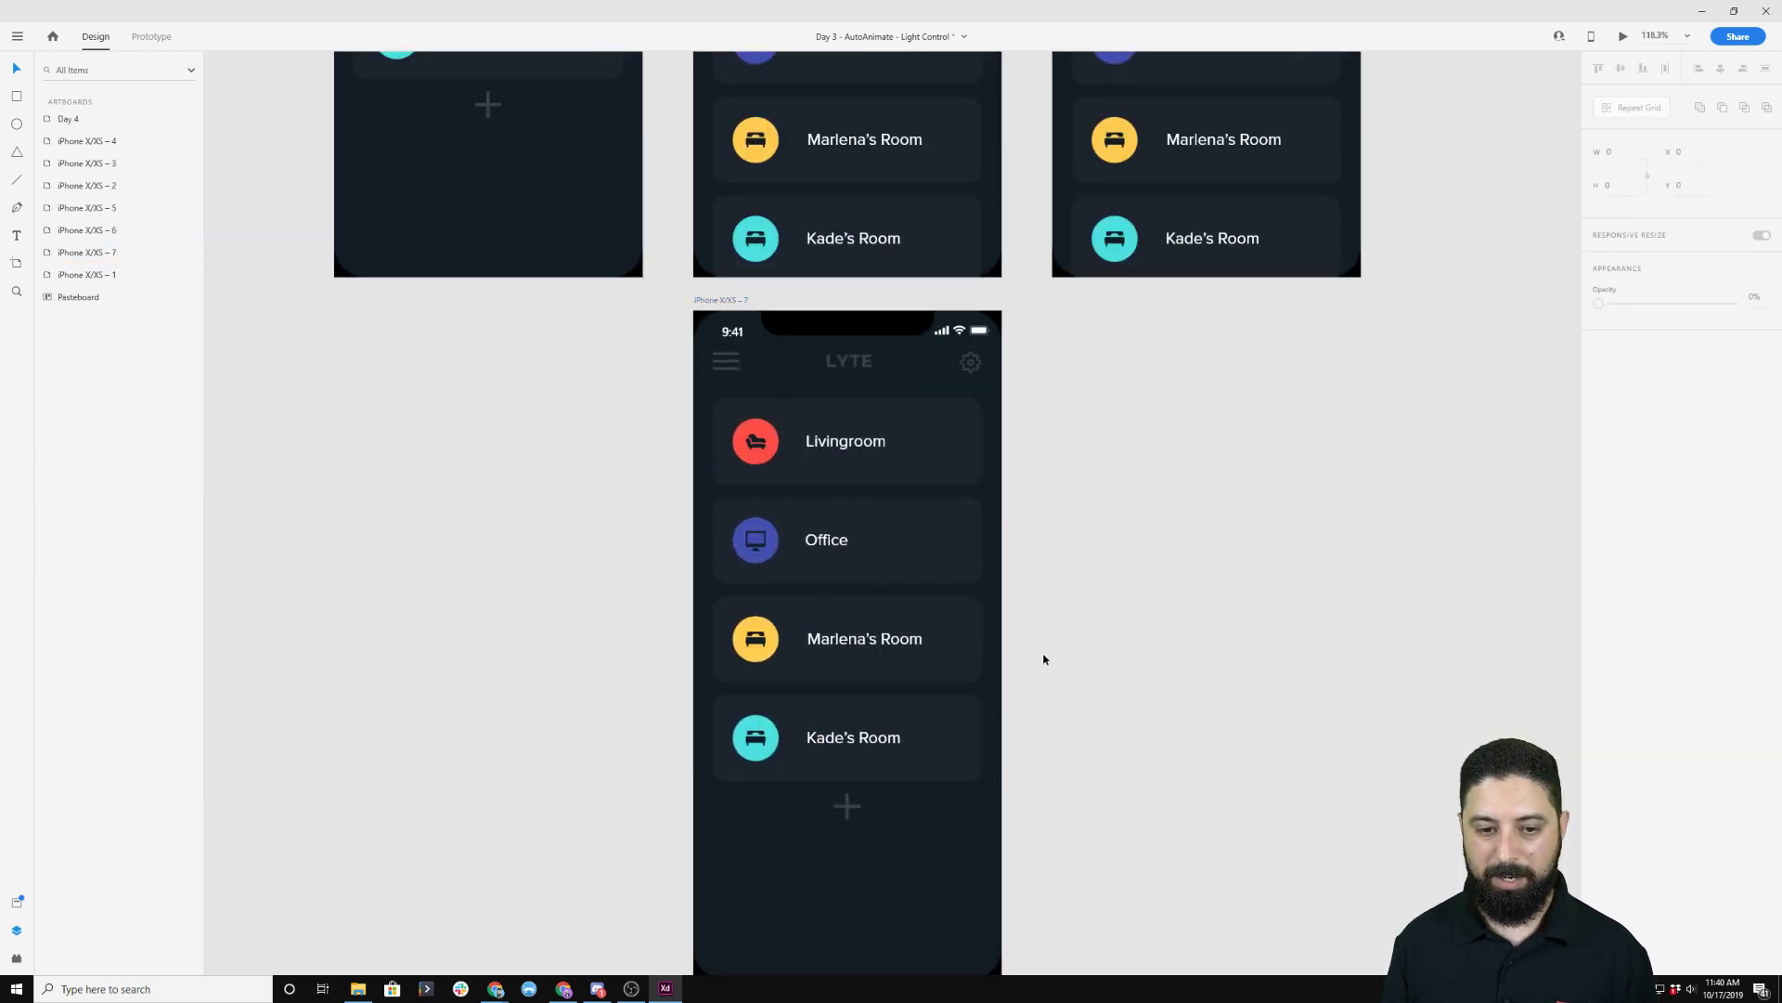
Move the Office card, both bedroom cards and the plus icon down together on the duplicated artboard, leaving space below the Livingroom card.
{"action": "left_click", "coordinate": [761, 571]}
{"action": "left_click", "coordinate": [738, 650], "text": "shift"}
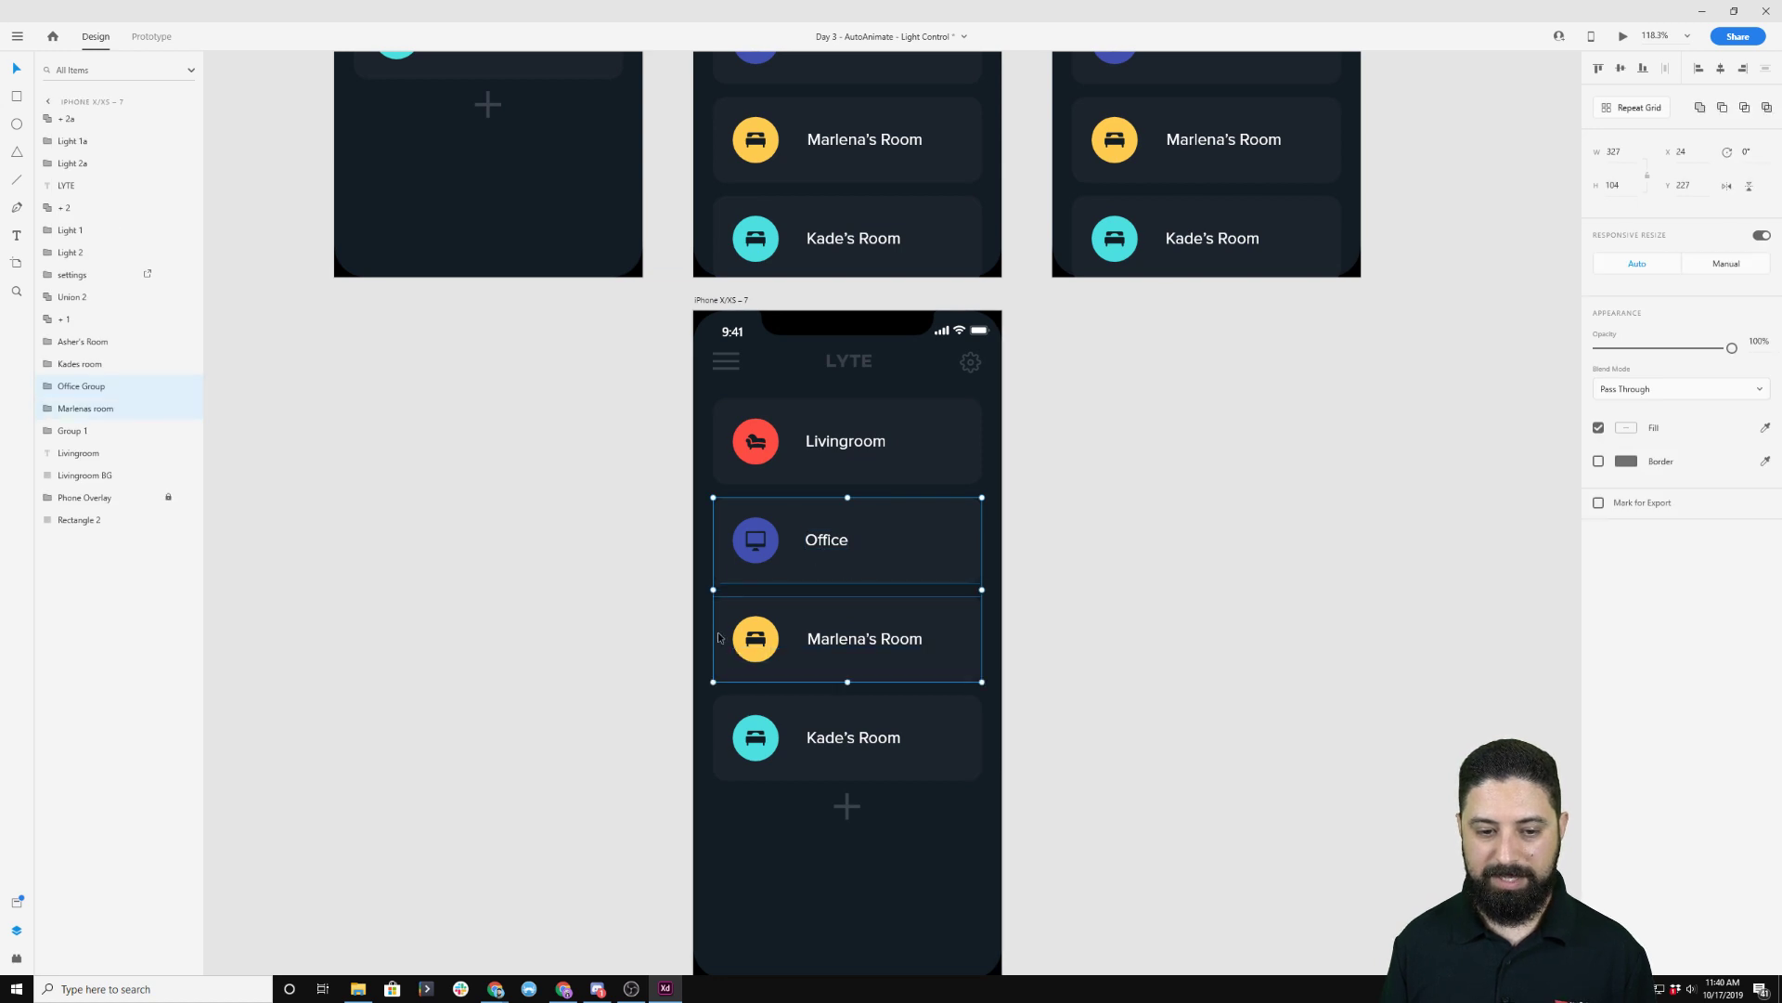
{"action": "left_click", "coordinate": [743, 741], "text": "shift"}
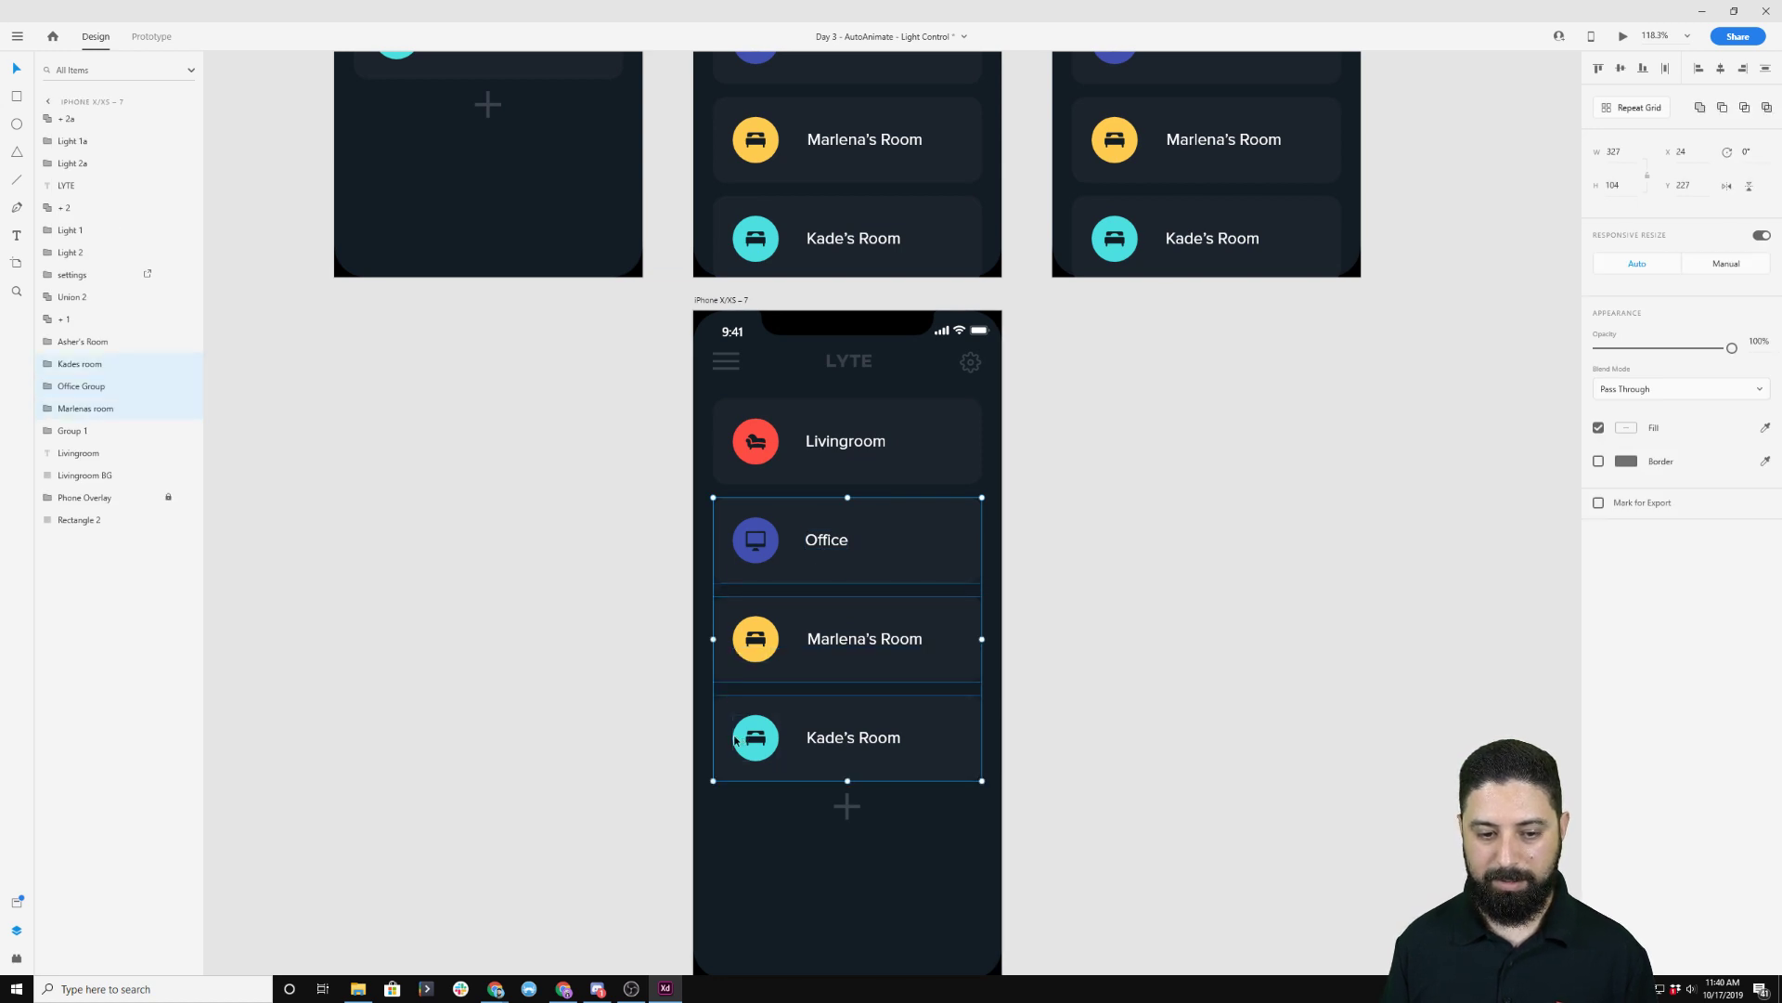
{"action": "left_click", "coordinate": [852, 815], "text": "shift"}
{"action": "left_click_drag", "start_coordinate": [748, 543], "coordinate": [771, 804]}
Stretch the Livingroom card background downward on the duplicated artboard to about the height of the expanded card on iPhone X/XS – 3.
{"action": "left_click", "coordinate": [950, 437]}
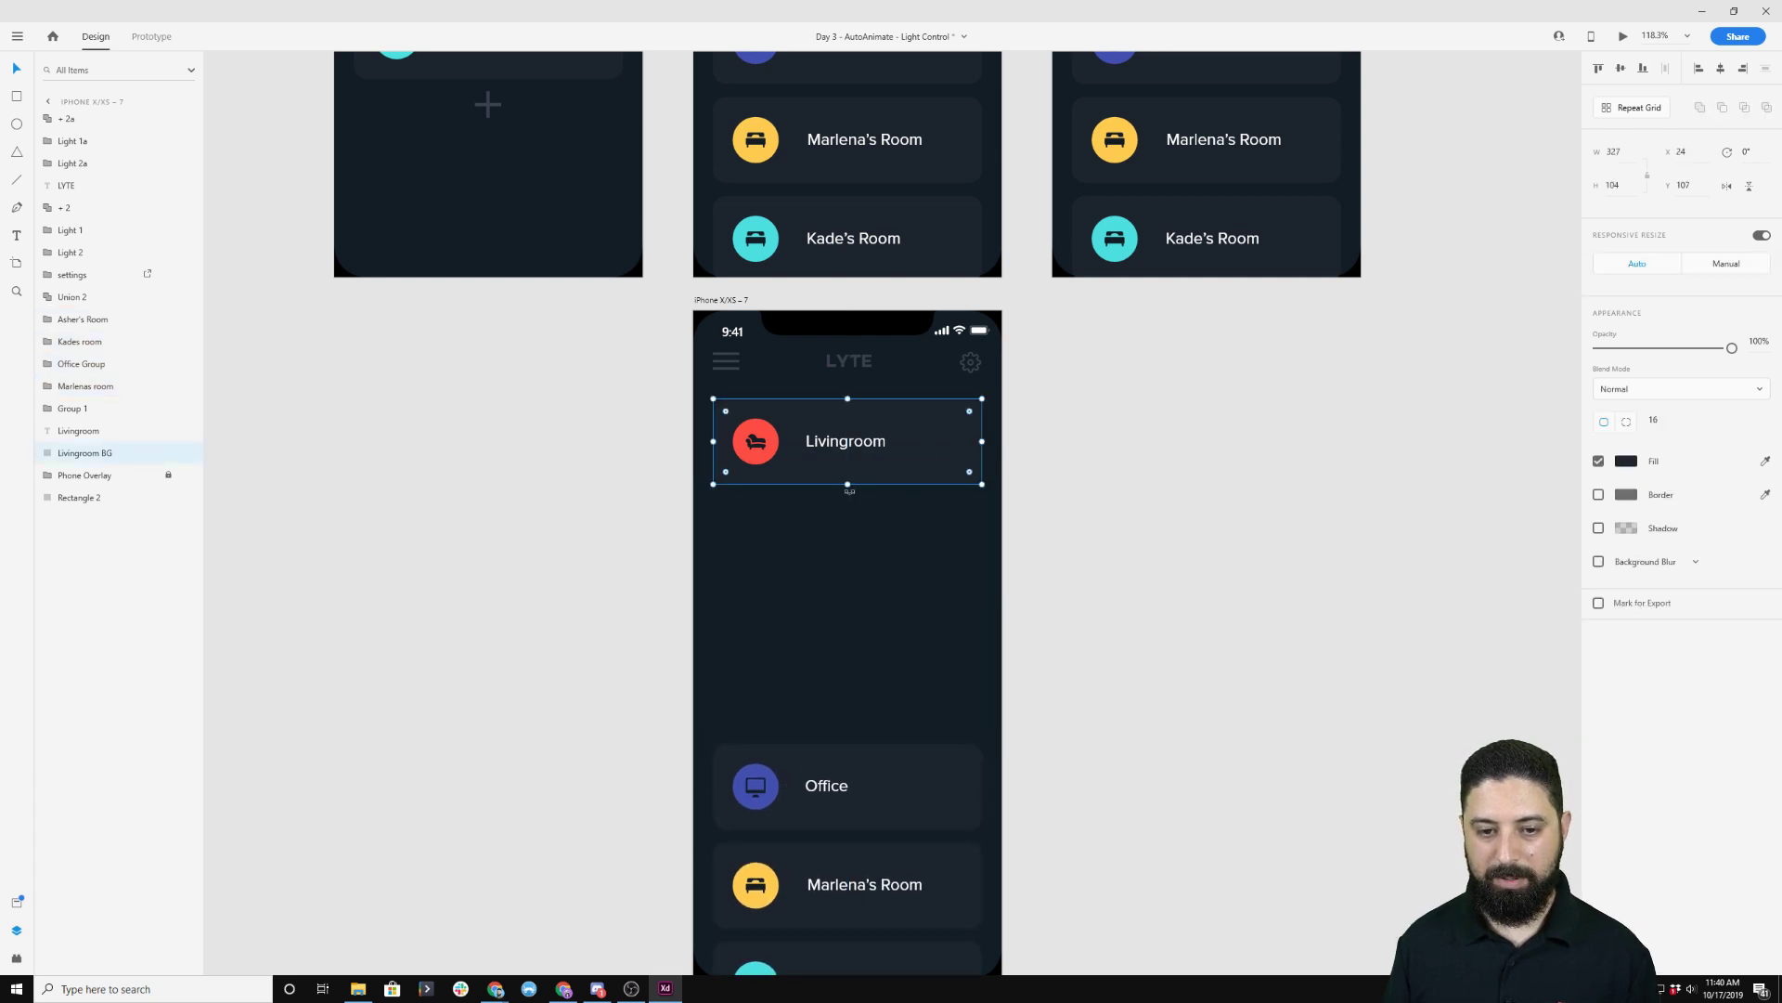
{"action": "left_click_drag", "start_coordinate": [848, 484], "coordinate": [860, 687]}
{"action": "left_click", "coordinate": [1139, 559]}
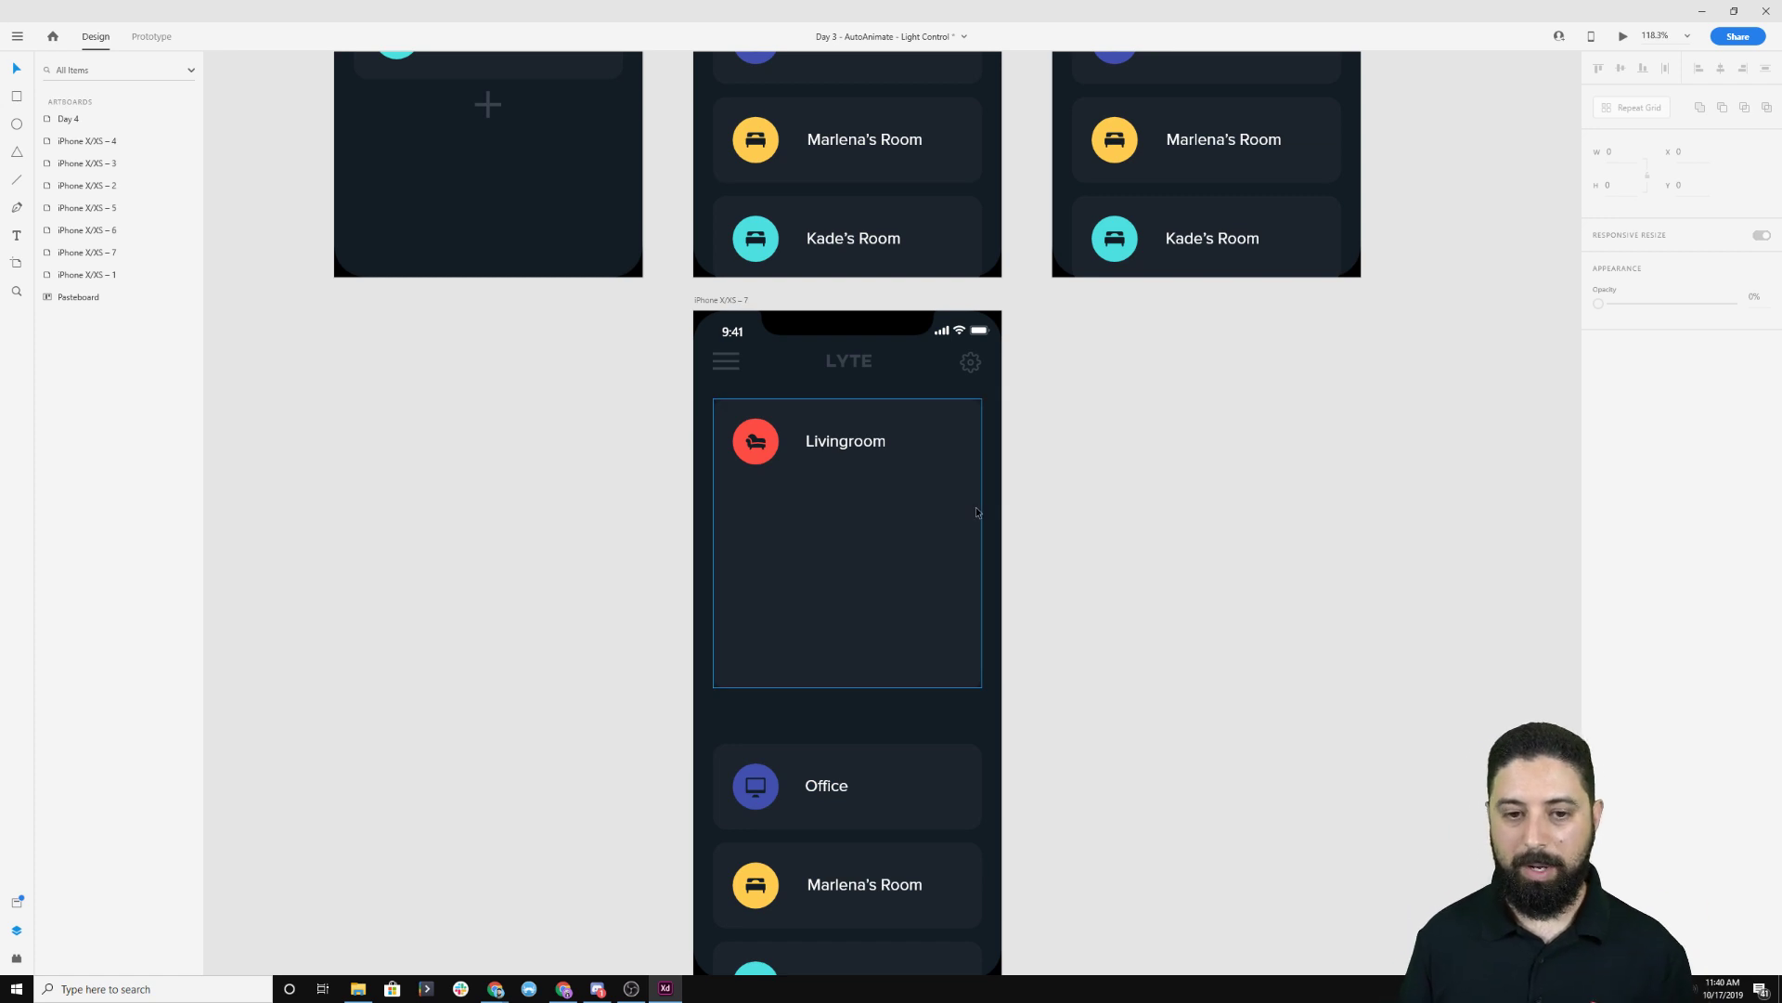
Compare the collapsed Livingroom card with its expanded versions and inspect the dimmed Light 1 group on the iPhone X/XS – 3 artboard.
{"action": "scroll", "coordinate": [977, 512], "scroll_direction": "up", "scroll_amount": 10}
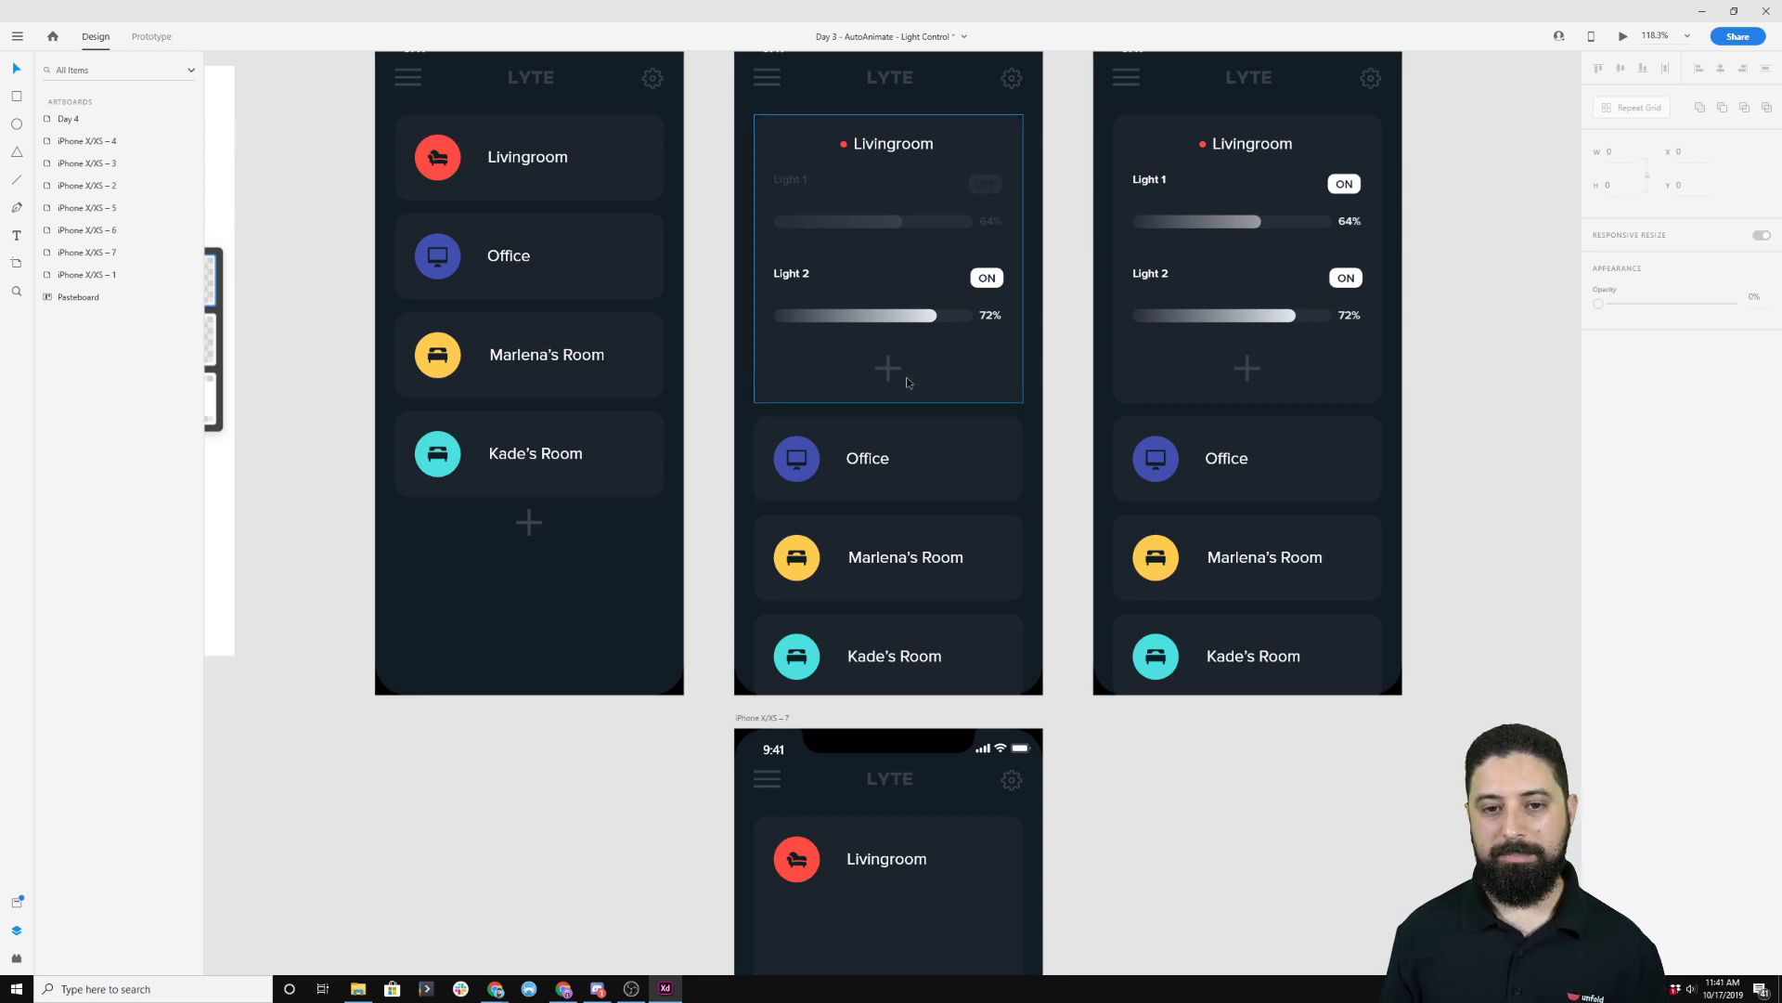
{"action": "scroll", "coordinate": [910, 365], "scroll_direction": "up", "scroll_amount": 3}
{"action": "scroll", "coordinate": [910, 366], "scroll_direction": "left", "scroll_amount": 1}
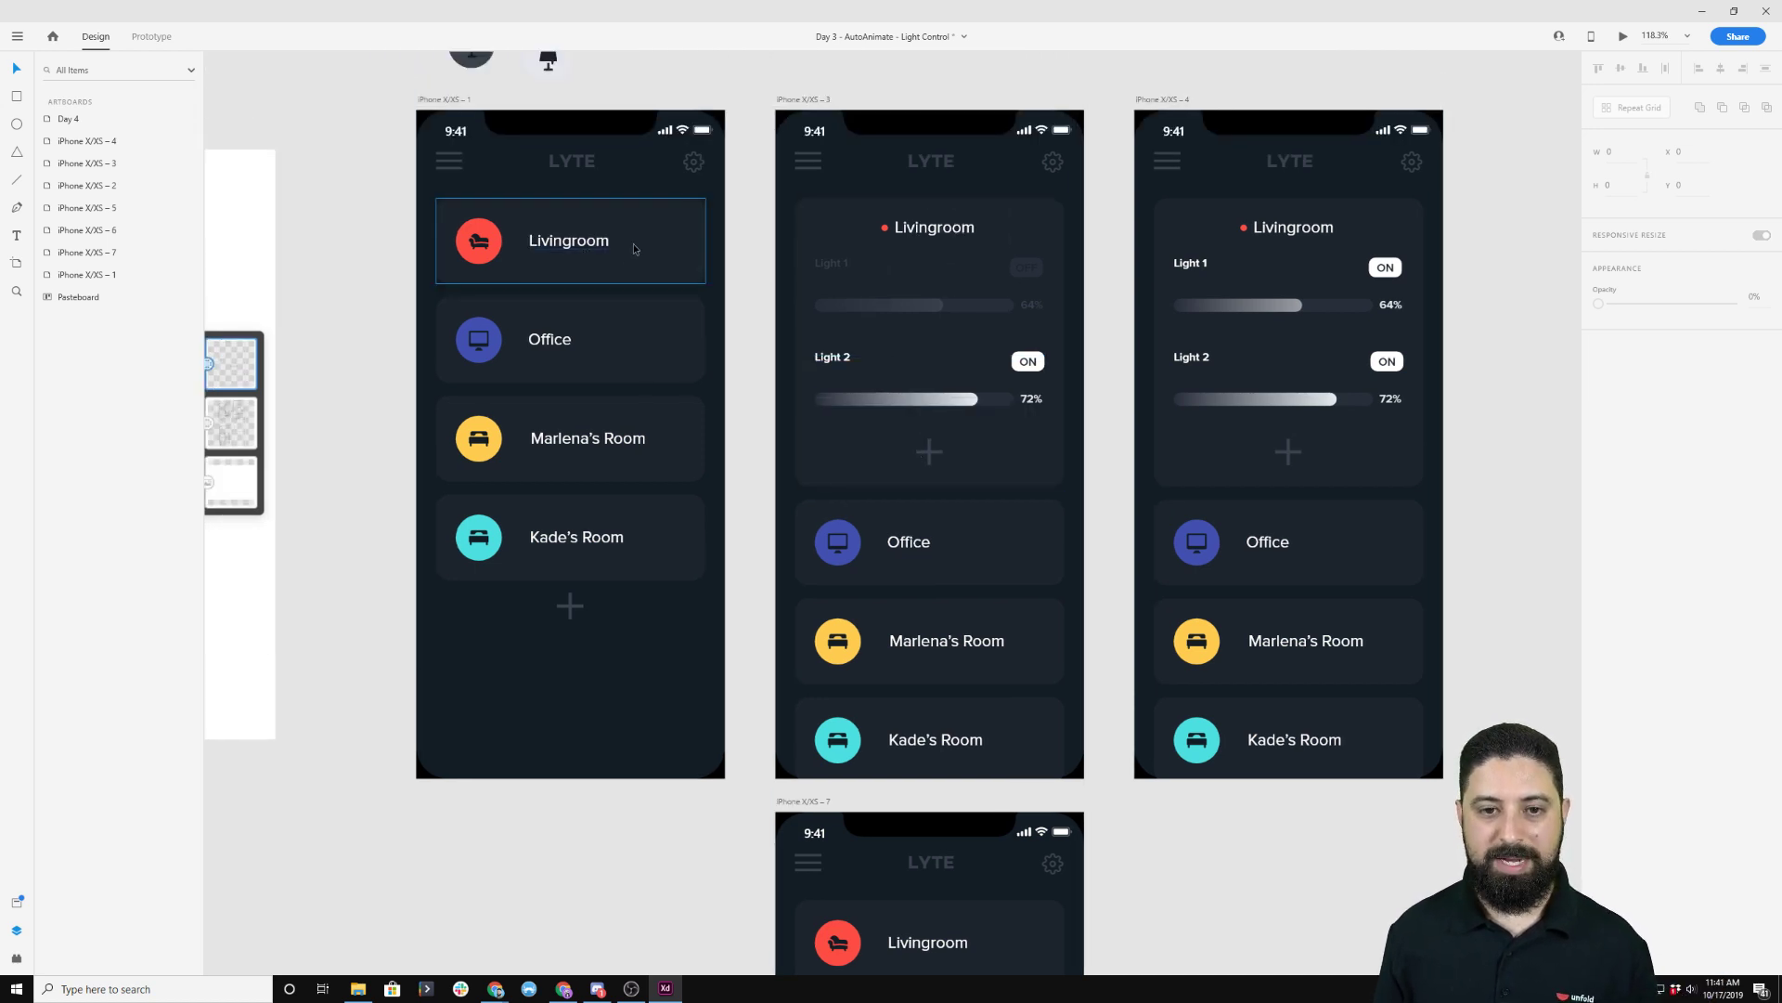
{"action": "left_click", "coordinate": [846, 271]}
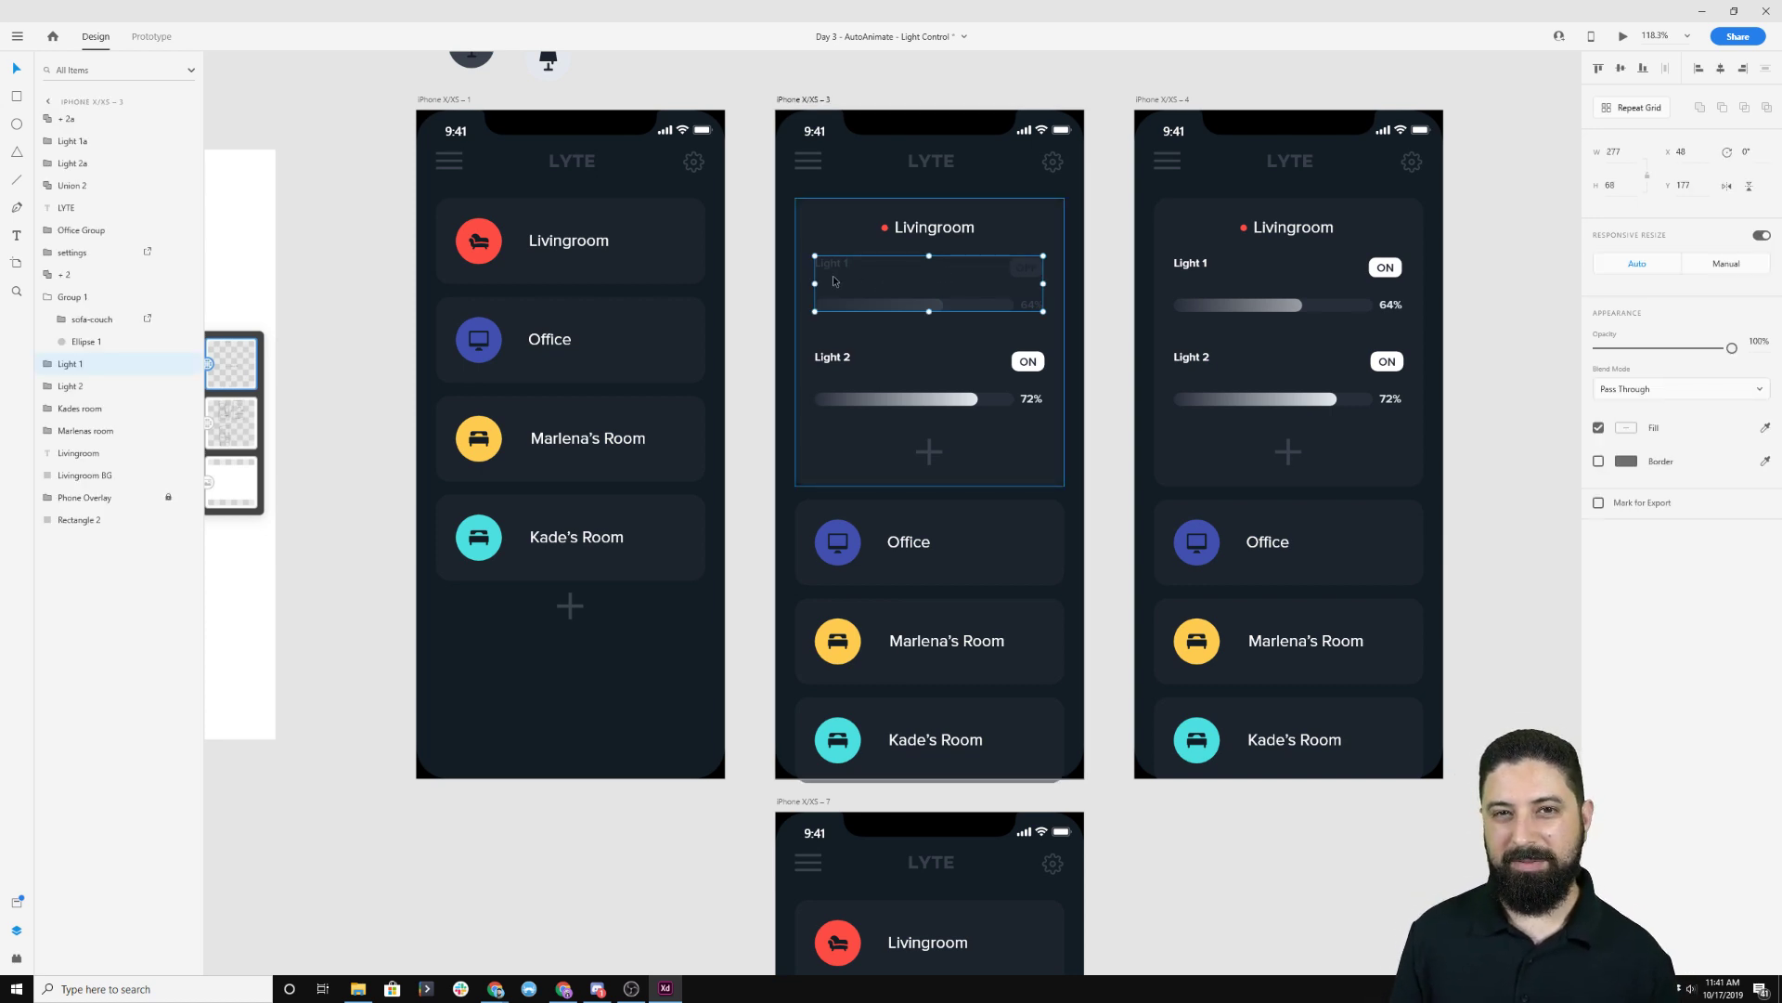
Preview the prototype from the iPhone X/XS – 1 artboard beside the artboards, expand the Livingroom card, and close the preview.
{"action": "left_click", "coordinate": [466, 96]}
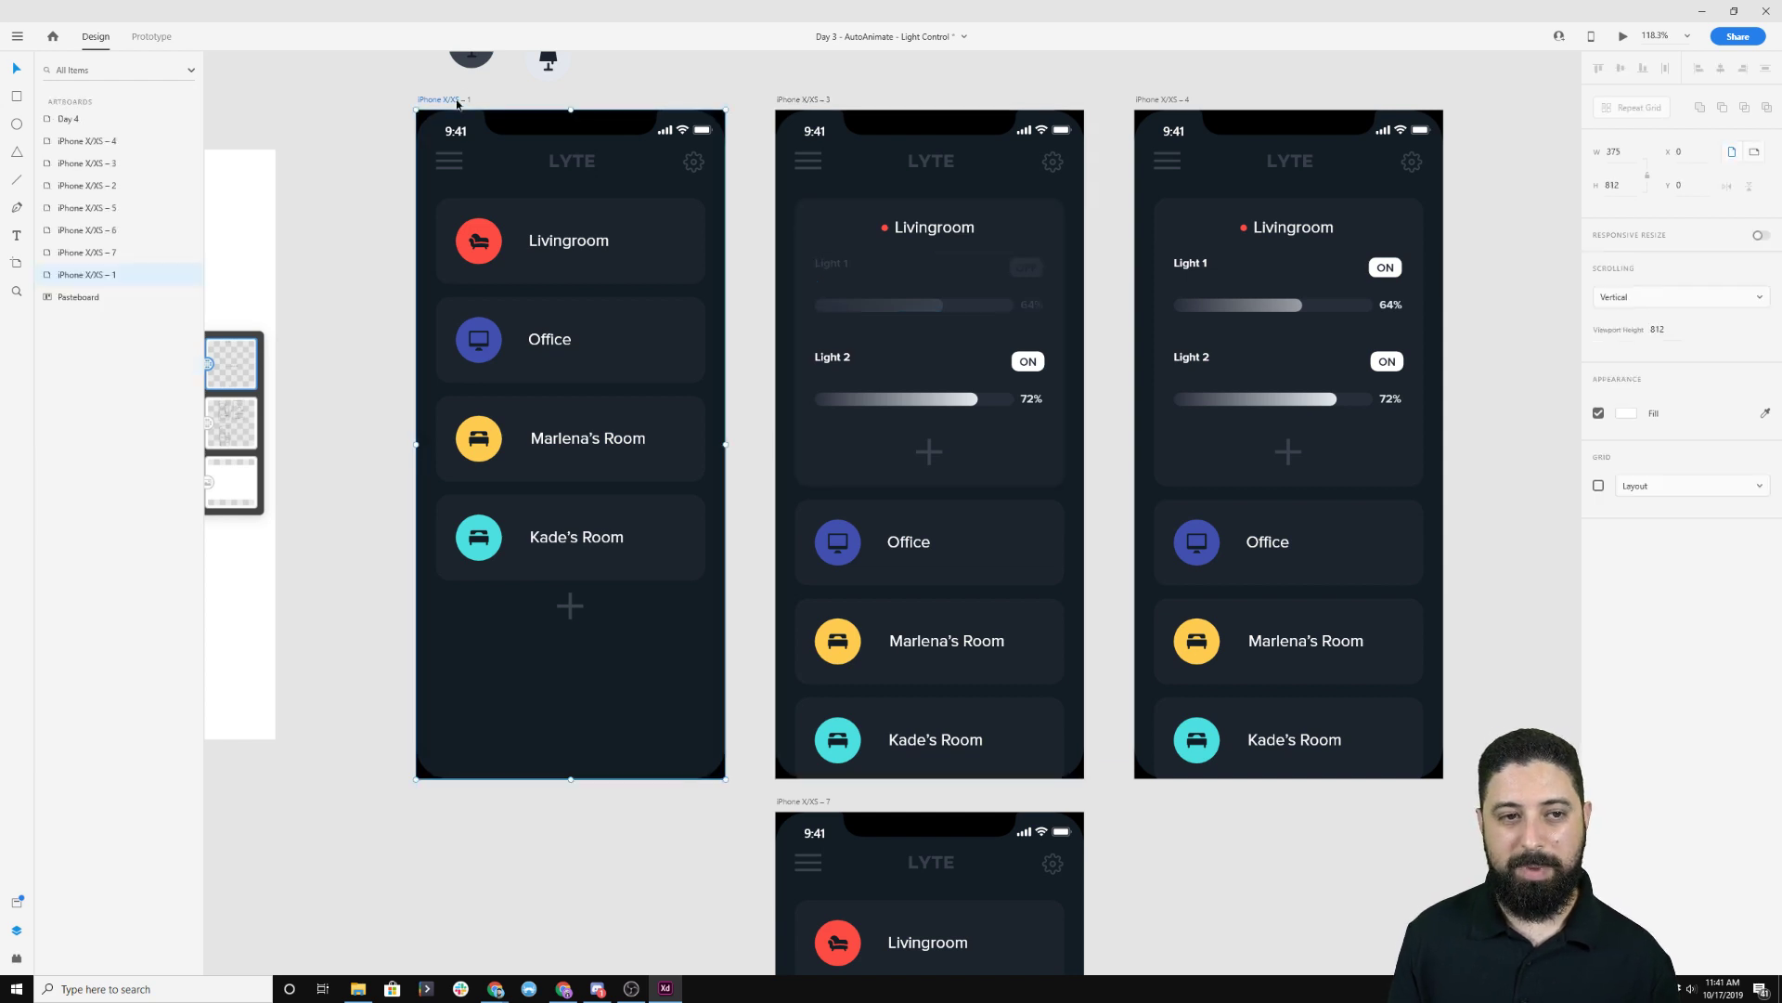
{"action": "scroll", "coordinate": [542, 232], "scroll_direction": "down", "scroll_amount": 3}
{"action": "left_click", "coordinate": [1623, 37]}
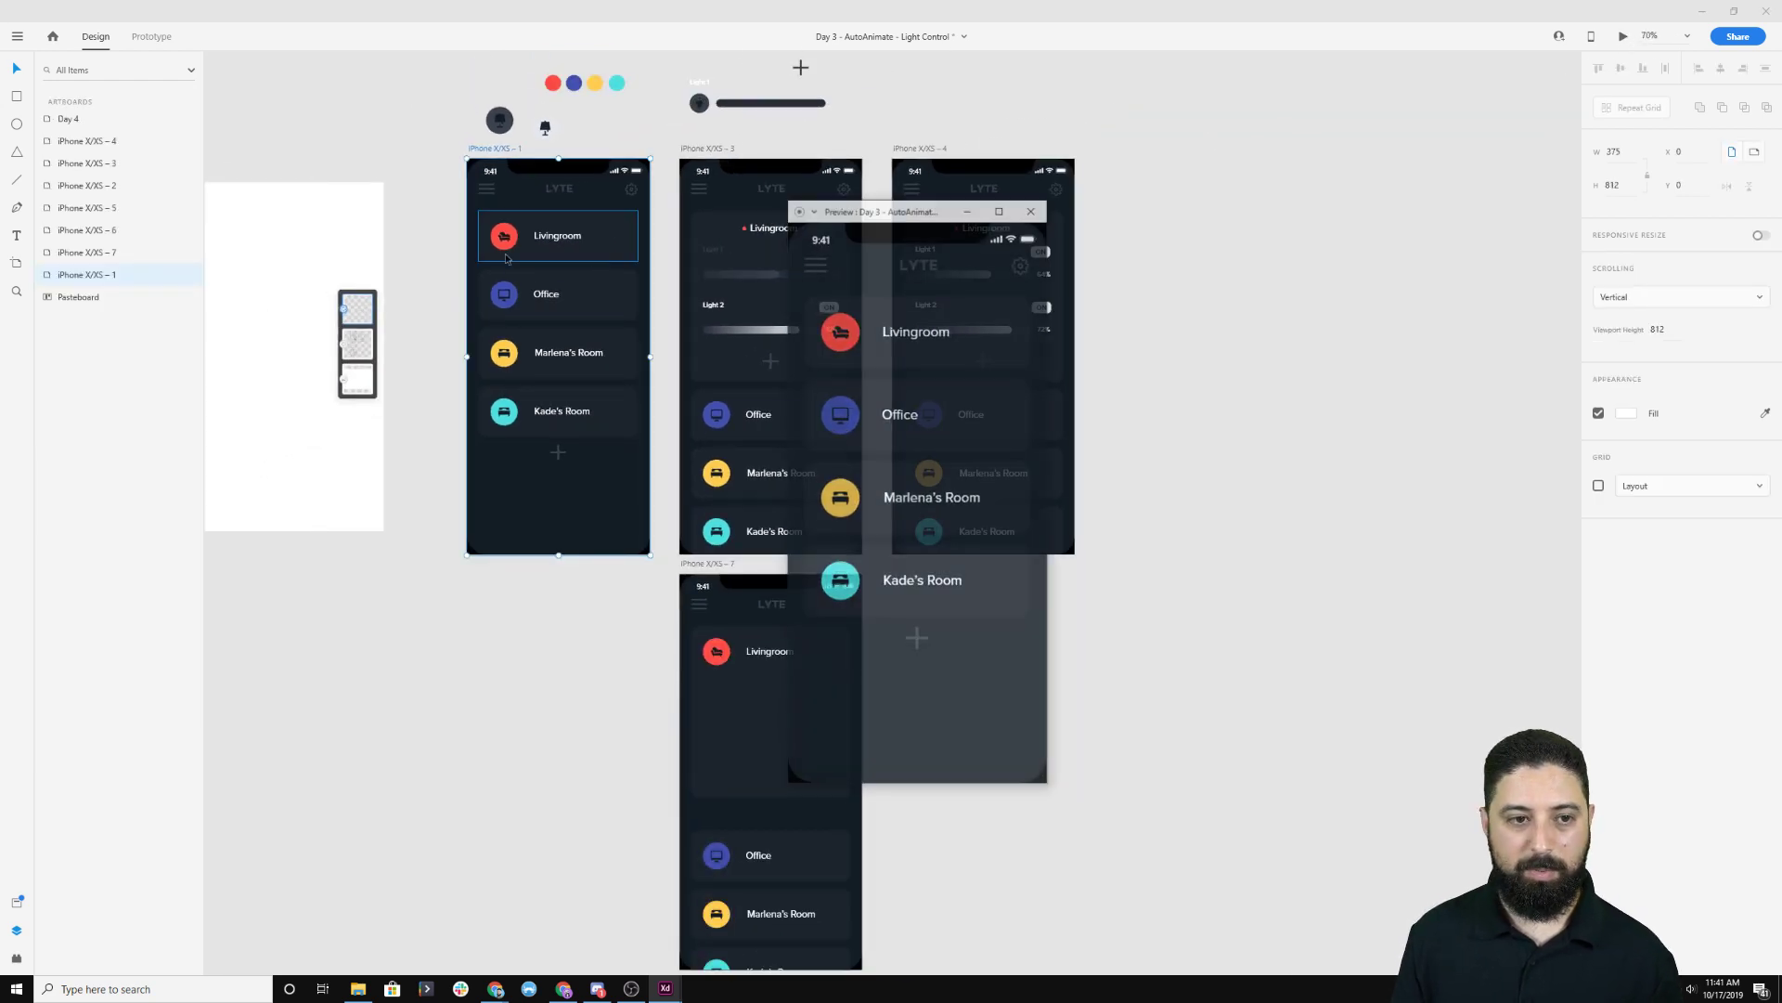
{"action": "left_click_drag", "start_coordinate": [900, 214], "coordinate": [1211, 146]}
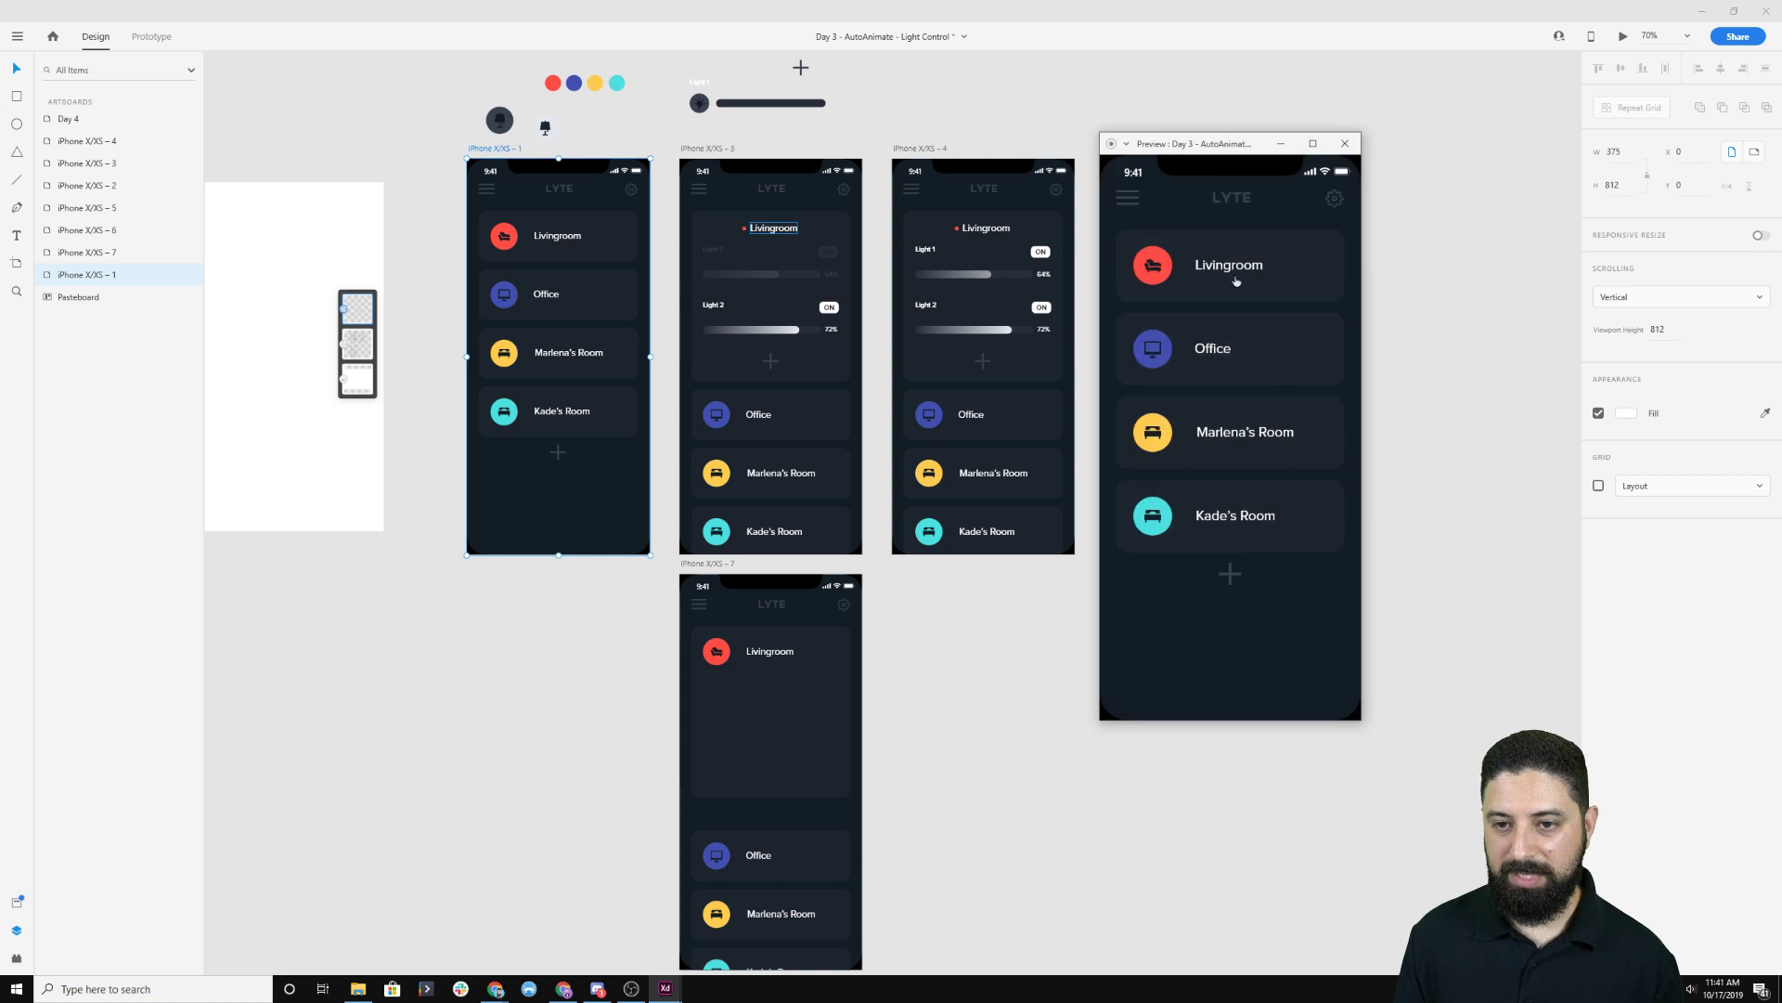
{"action": "left_click", "coordinate": [1244, 279]}
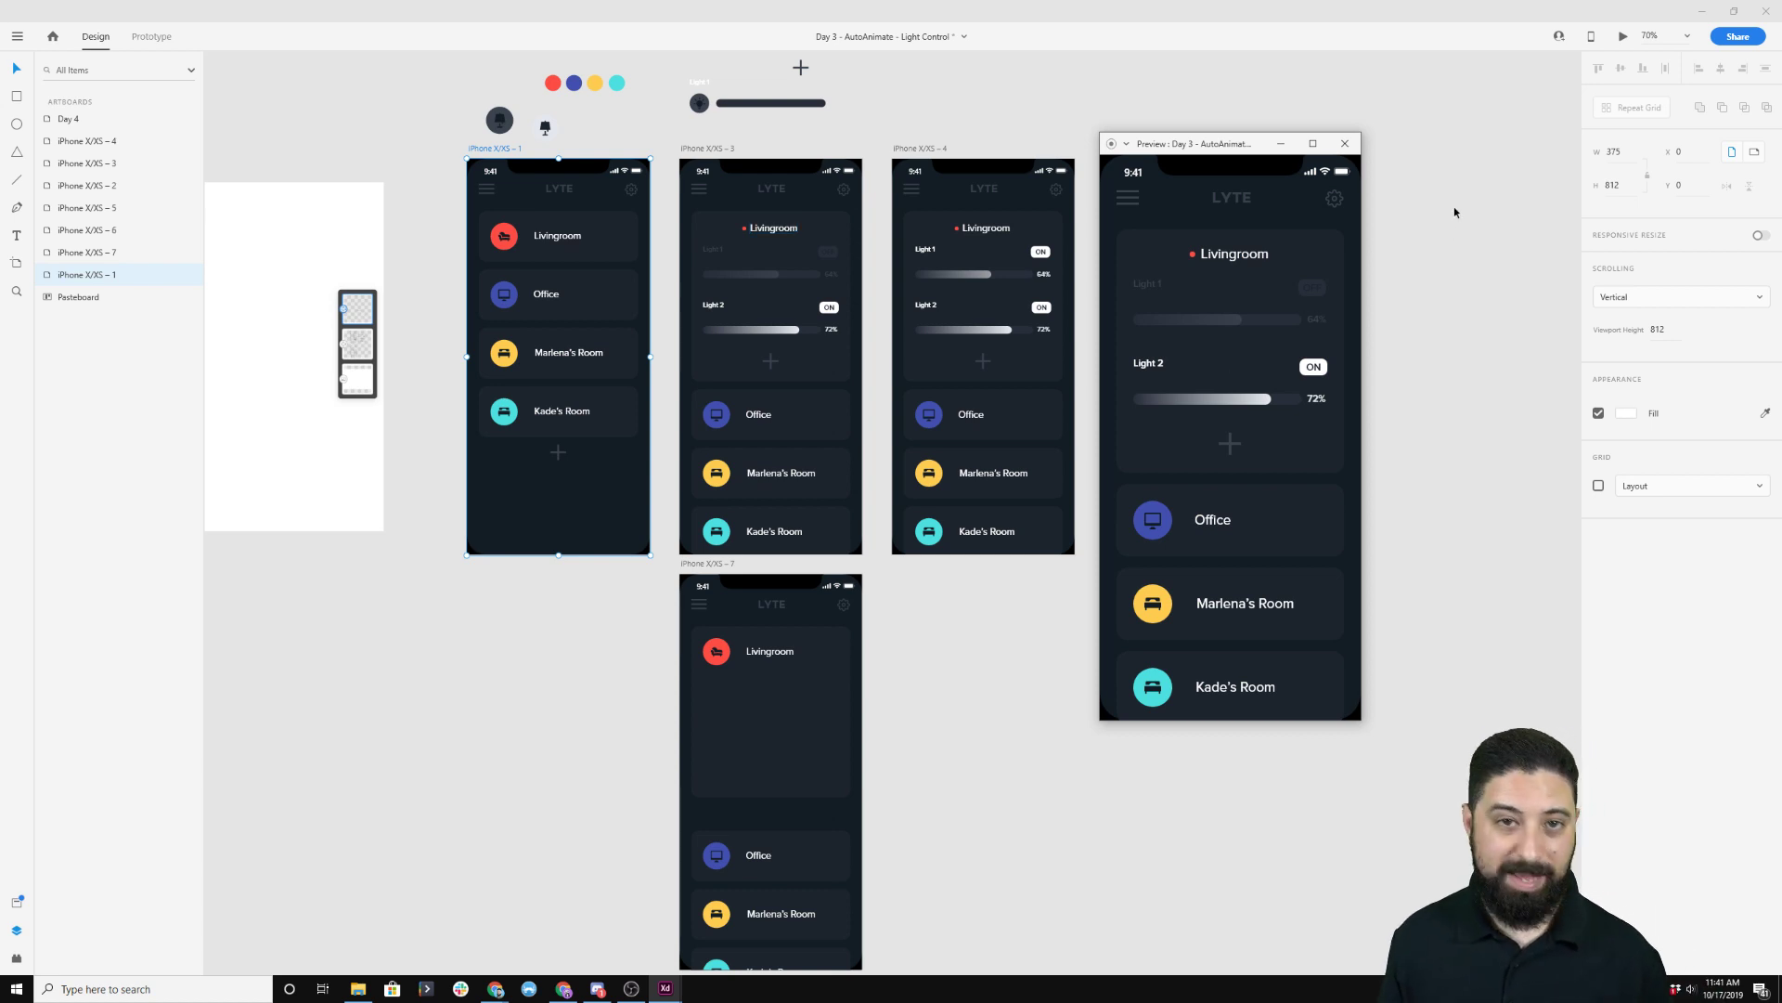
{"action": "left_click", "coordinate": [1344, 143]}
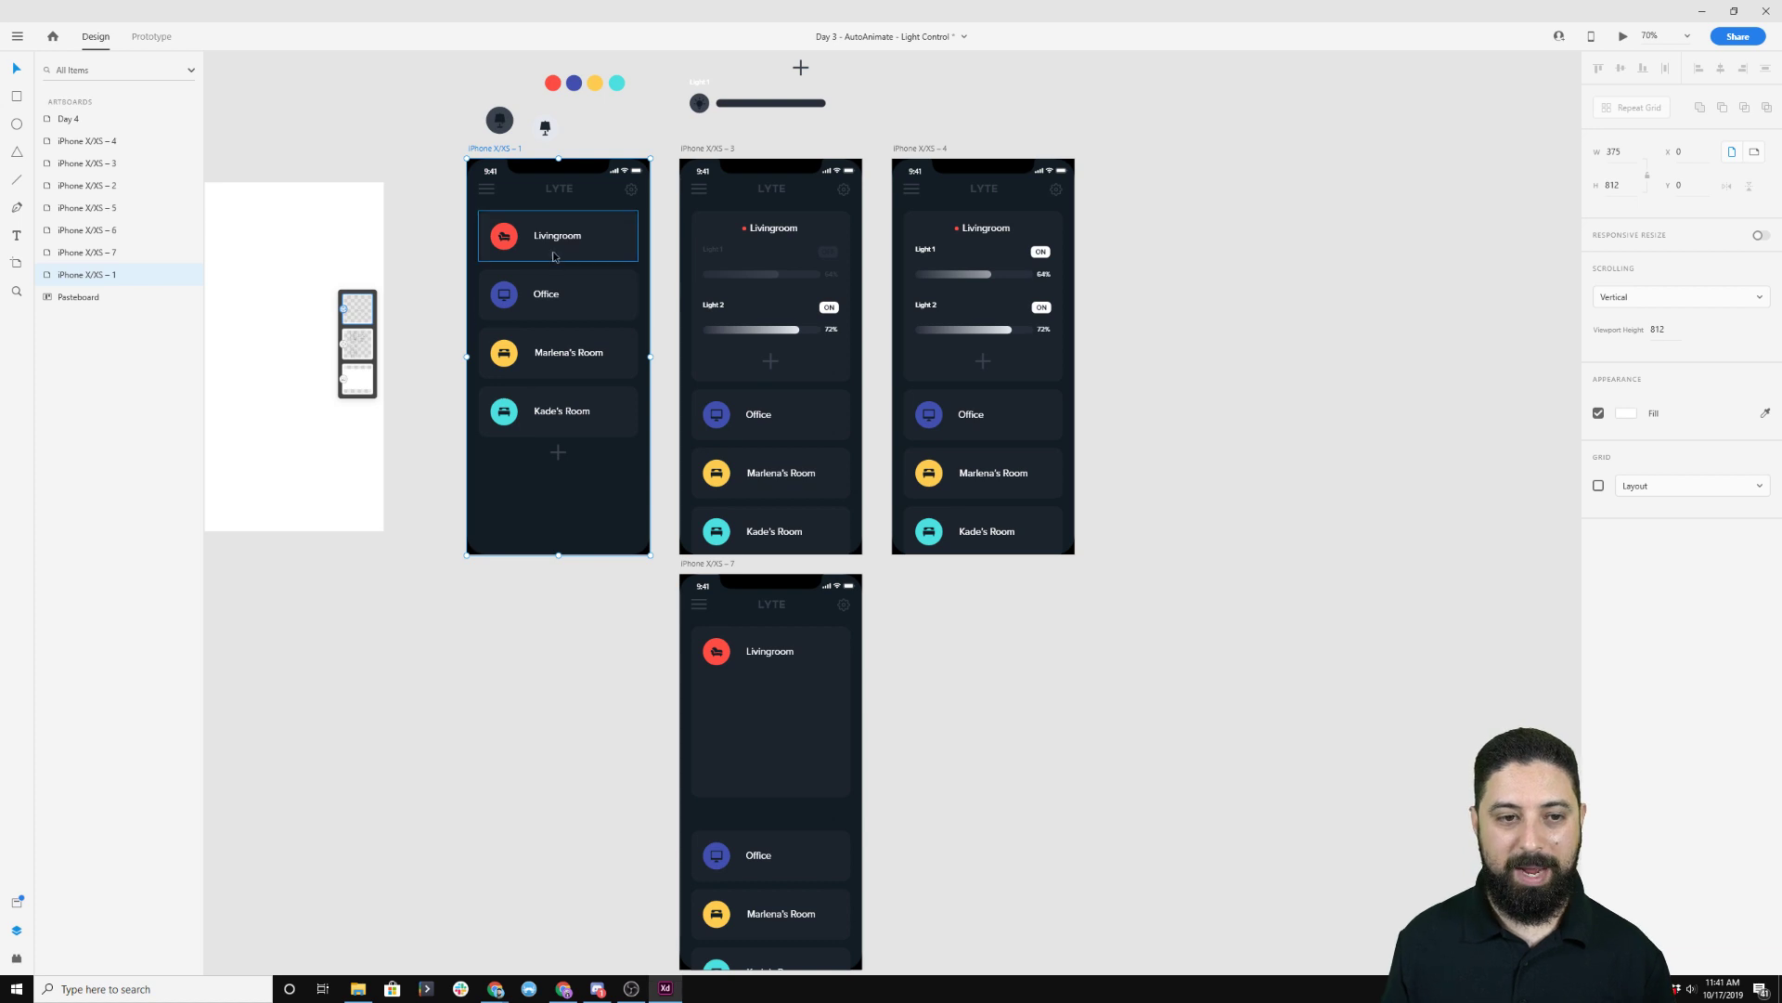
Reveal the hidden Light 1 group on the iPhone X/XS – 1 artboard at 100% opacity, then return it to 0%.
{"action": "scroll", "coordinate": [568, 271], "scroll_direction": "up", "scroll_amount": 4}
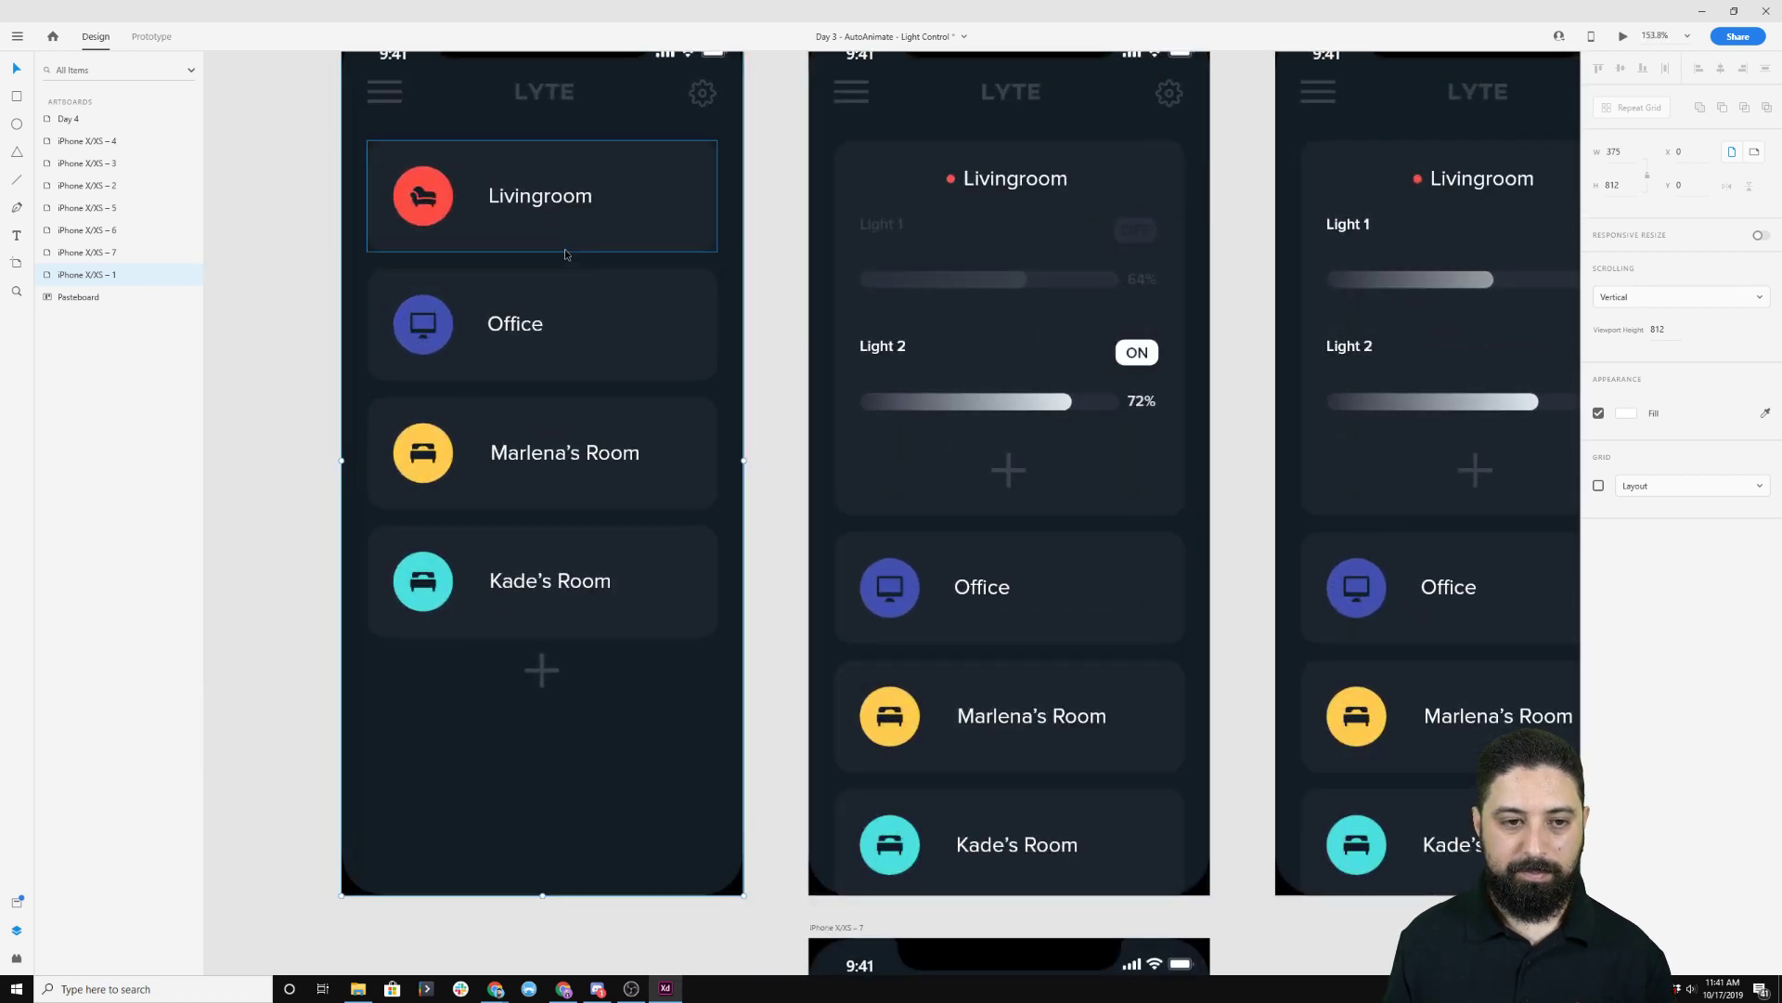
{"action": "left_click", "coordinate": [562, 304]}
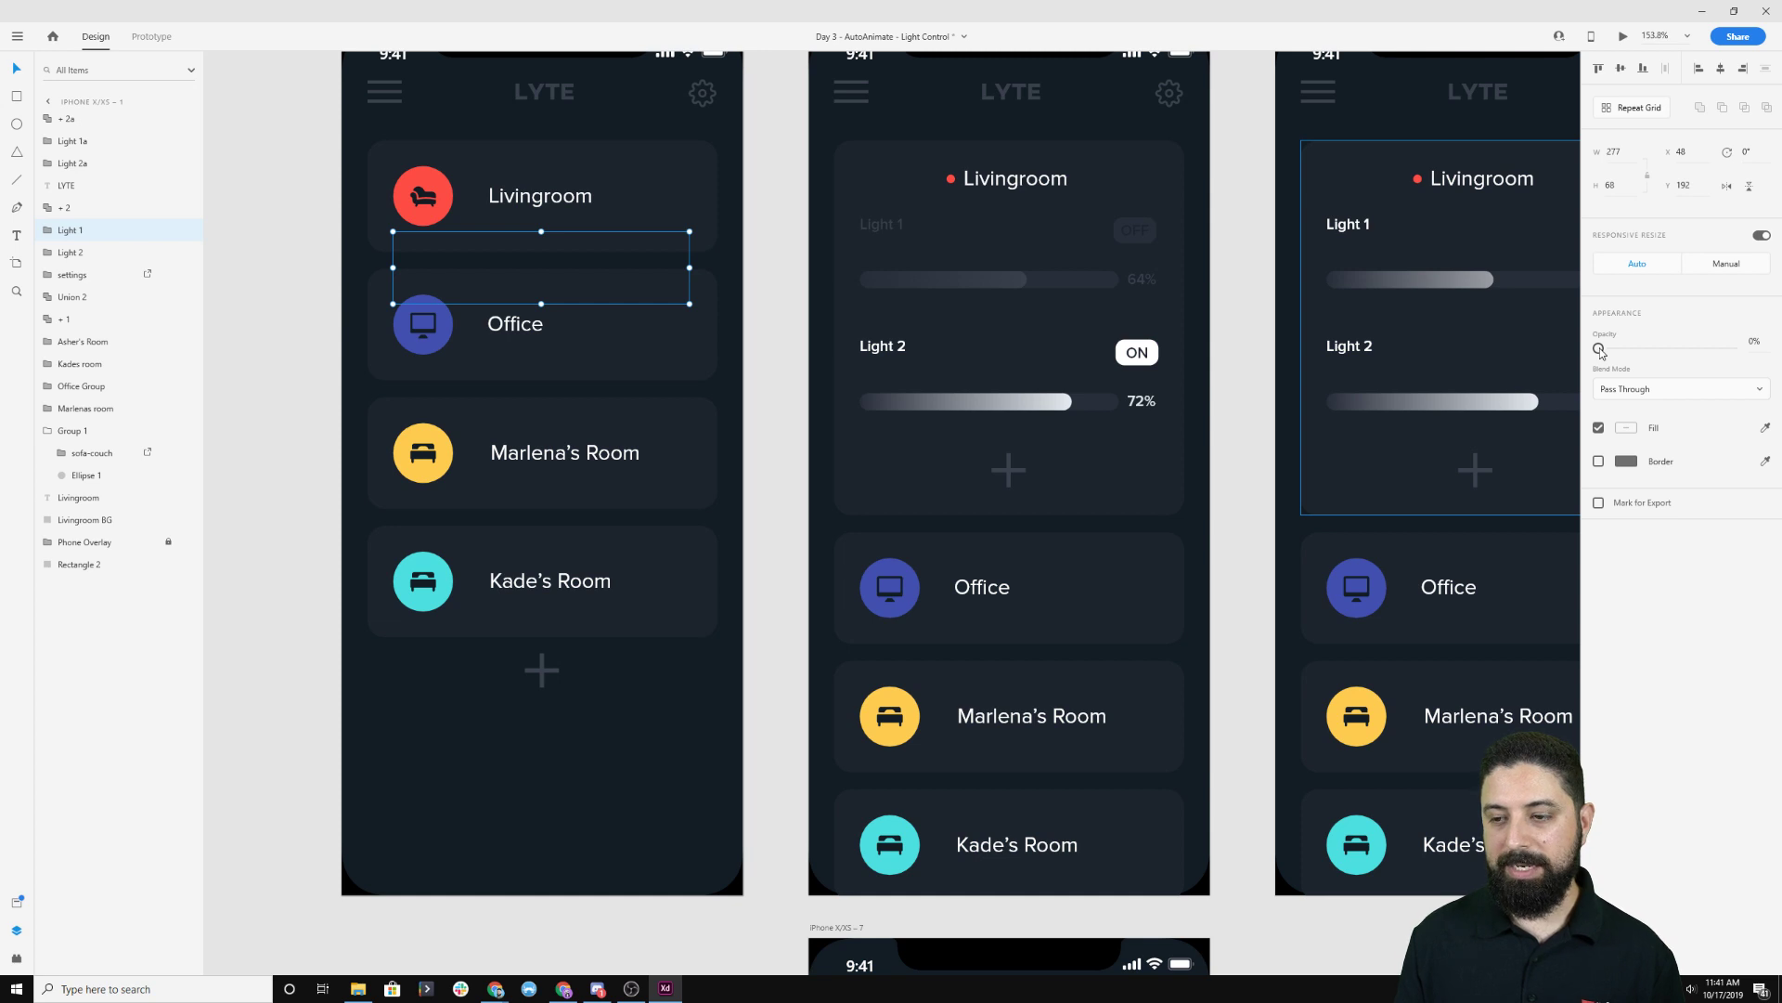
{"action": "left_click_drag", "start_coordinate": [1598, 351], "coordinate": [1768, 342]}
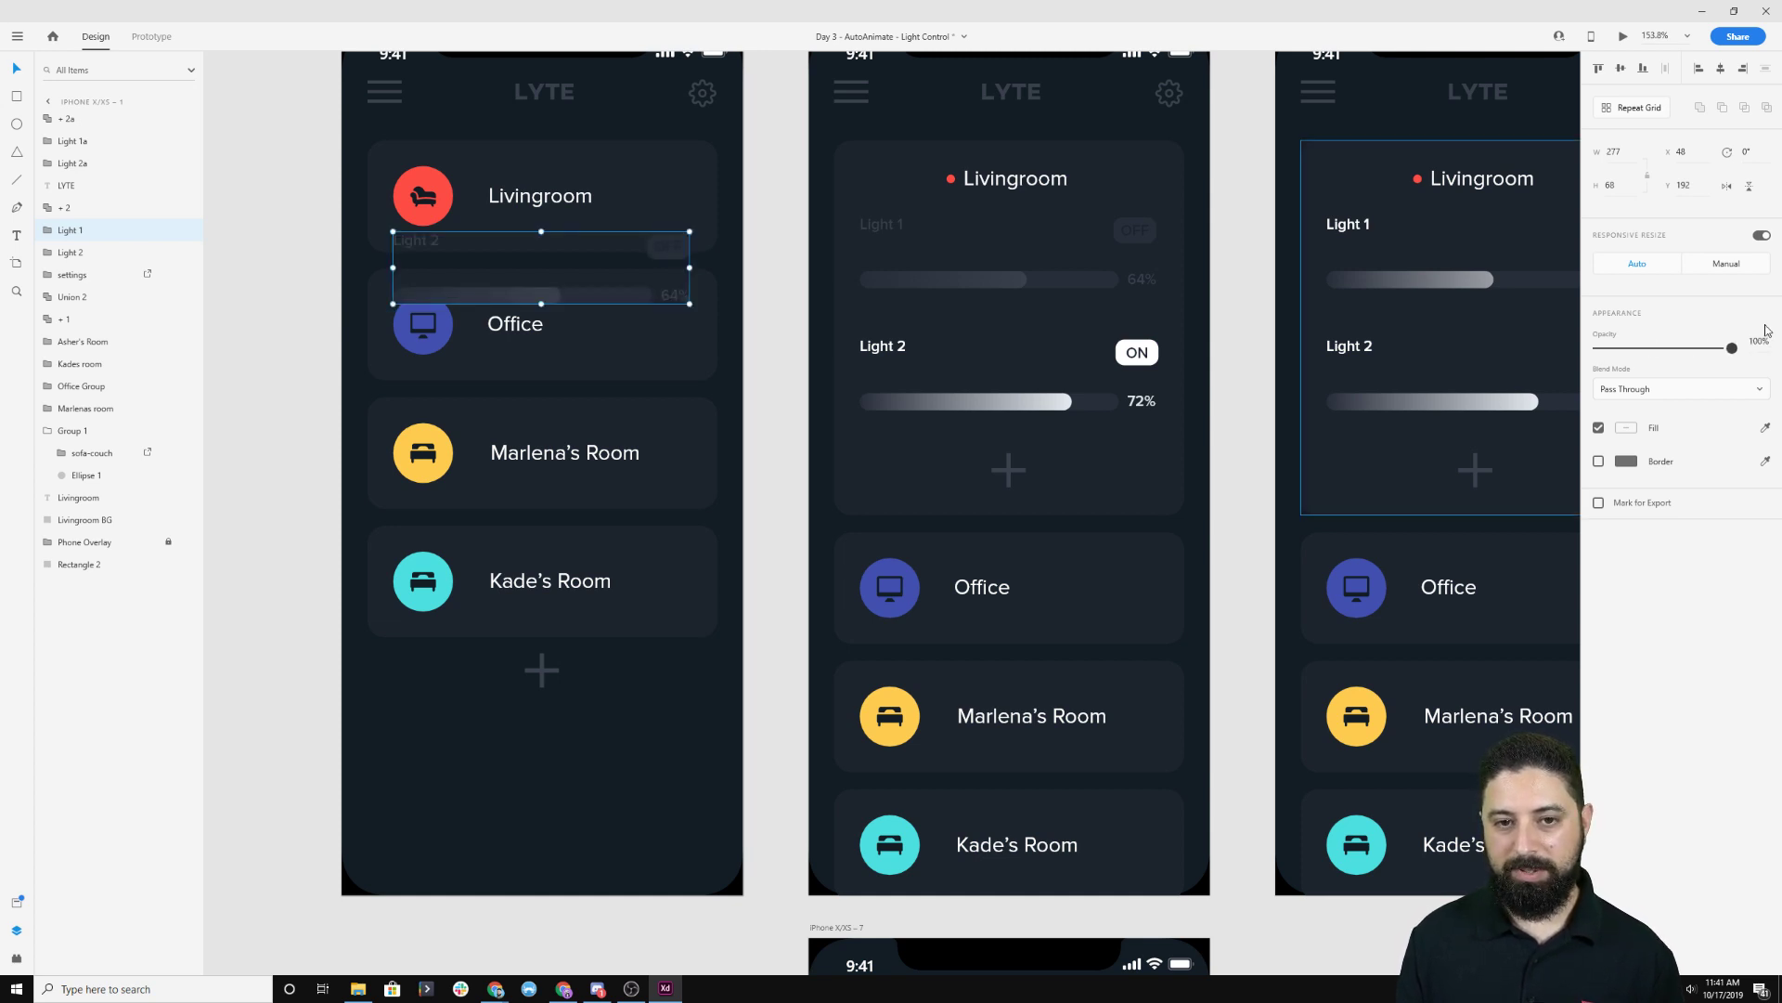
{"action": "left_click_drag", "start_coordinate": [1732, 348], "coordinate": [1539, 350]}
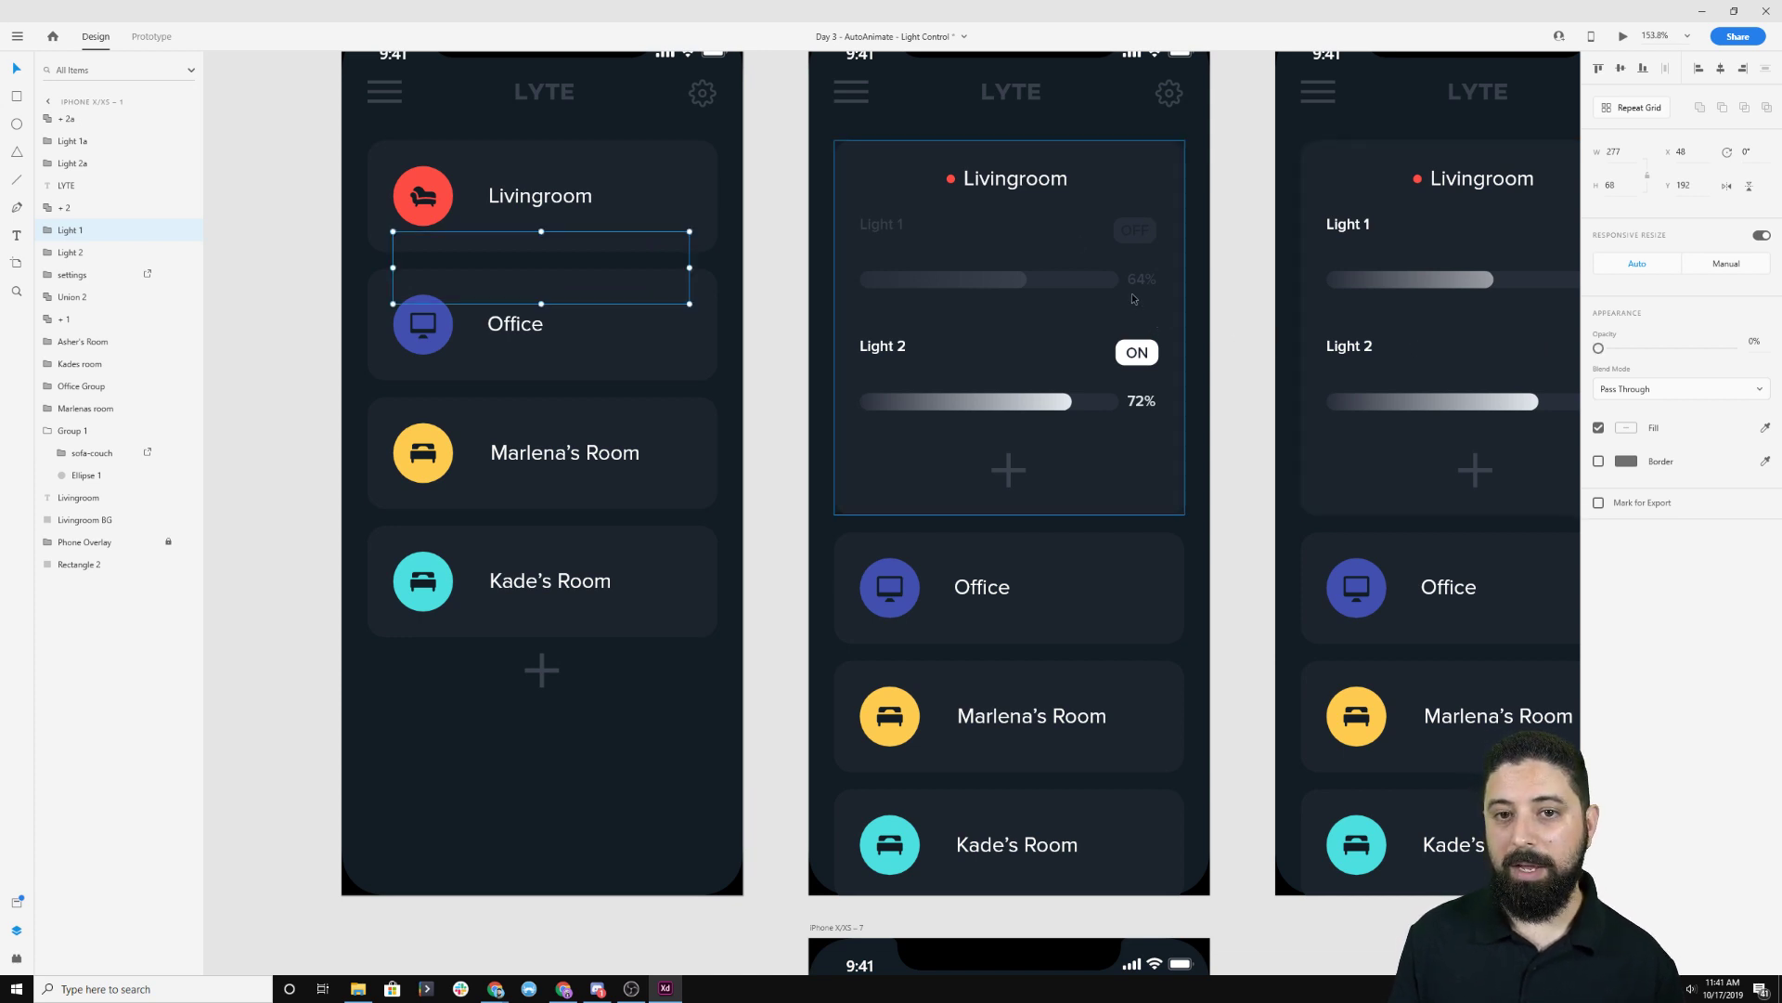
Switch to prototyping and remove the Livingroom card's Auto-Animate link from iPhone X/XS – 1 to iPhone X/XS – 3.
{"action": "scroll", "coordinate": [671, 232], "scroll_direction": "down", "scroll_amount": 3}
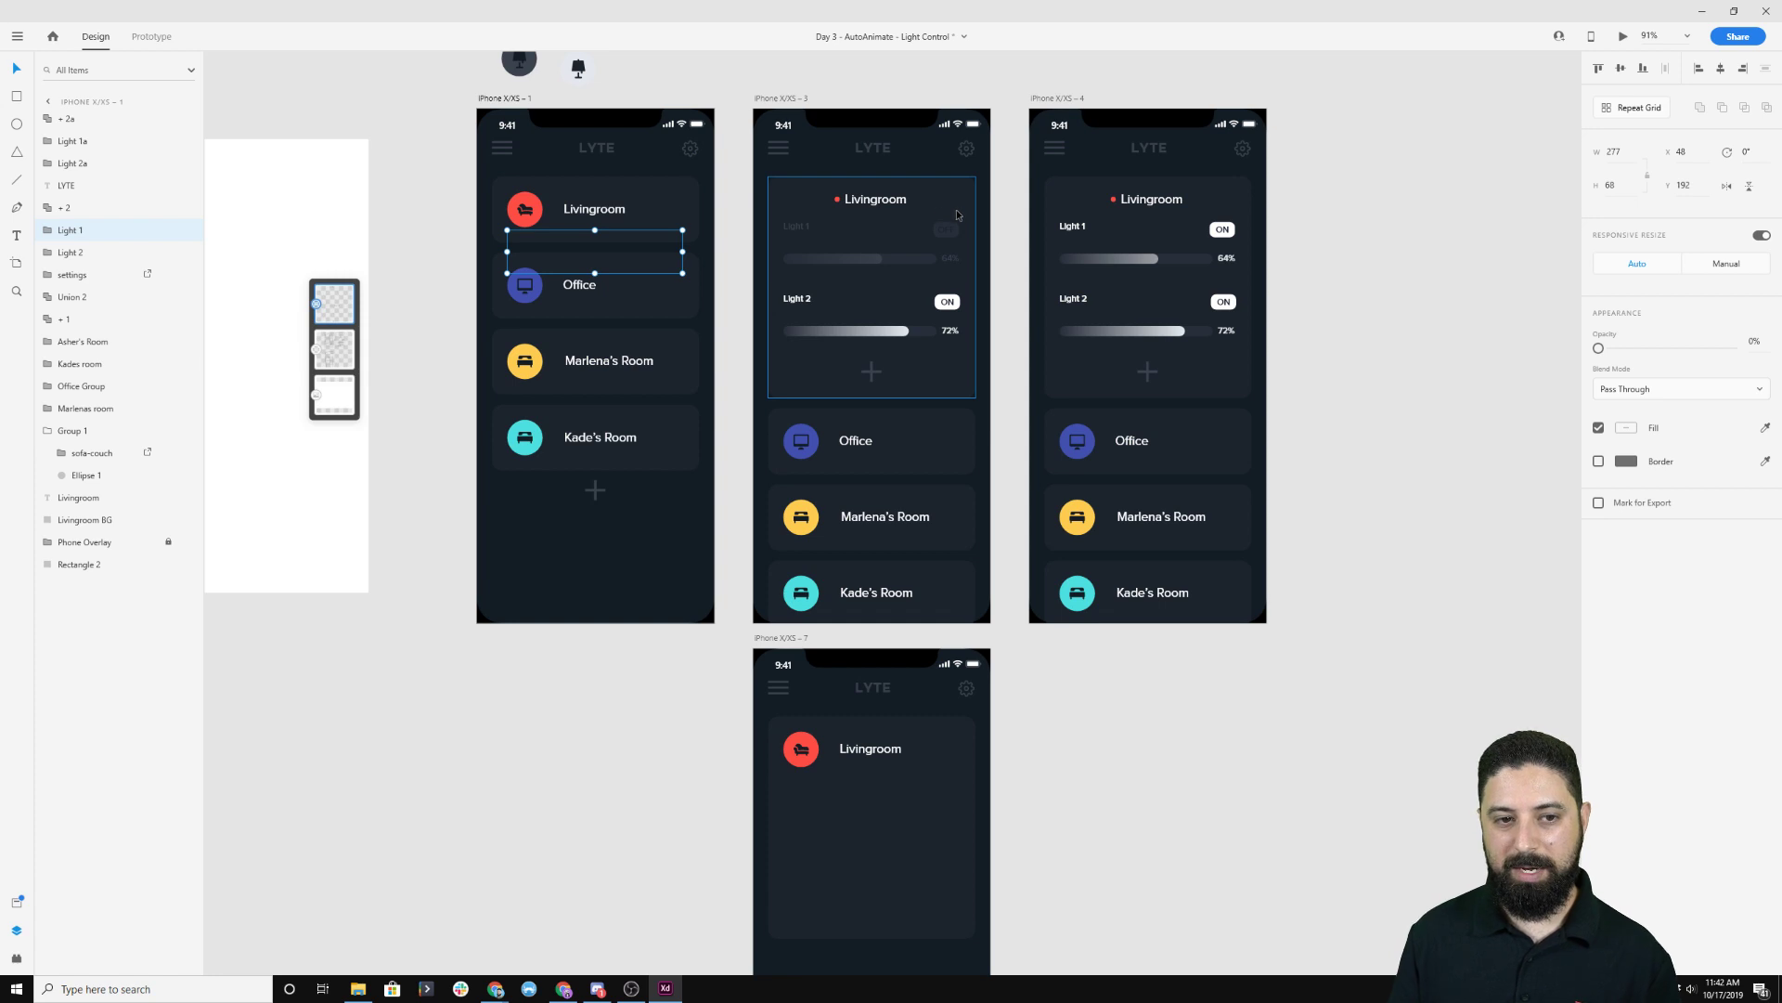
{"action": "left_click", "coordinate": [510, 99]}
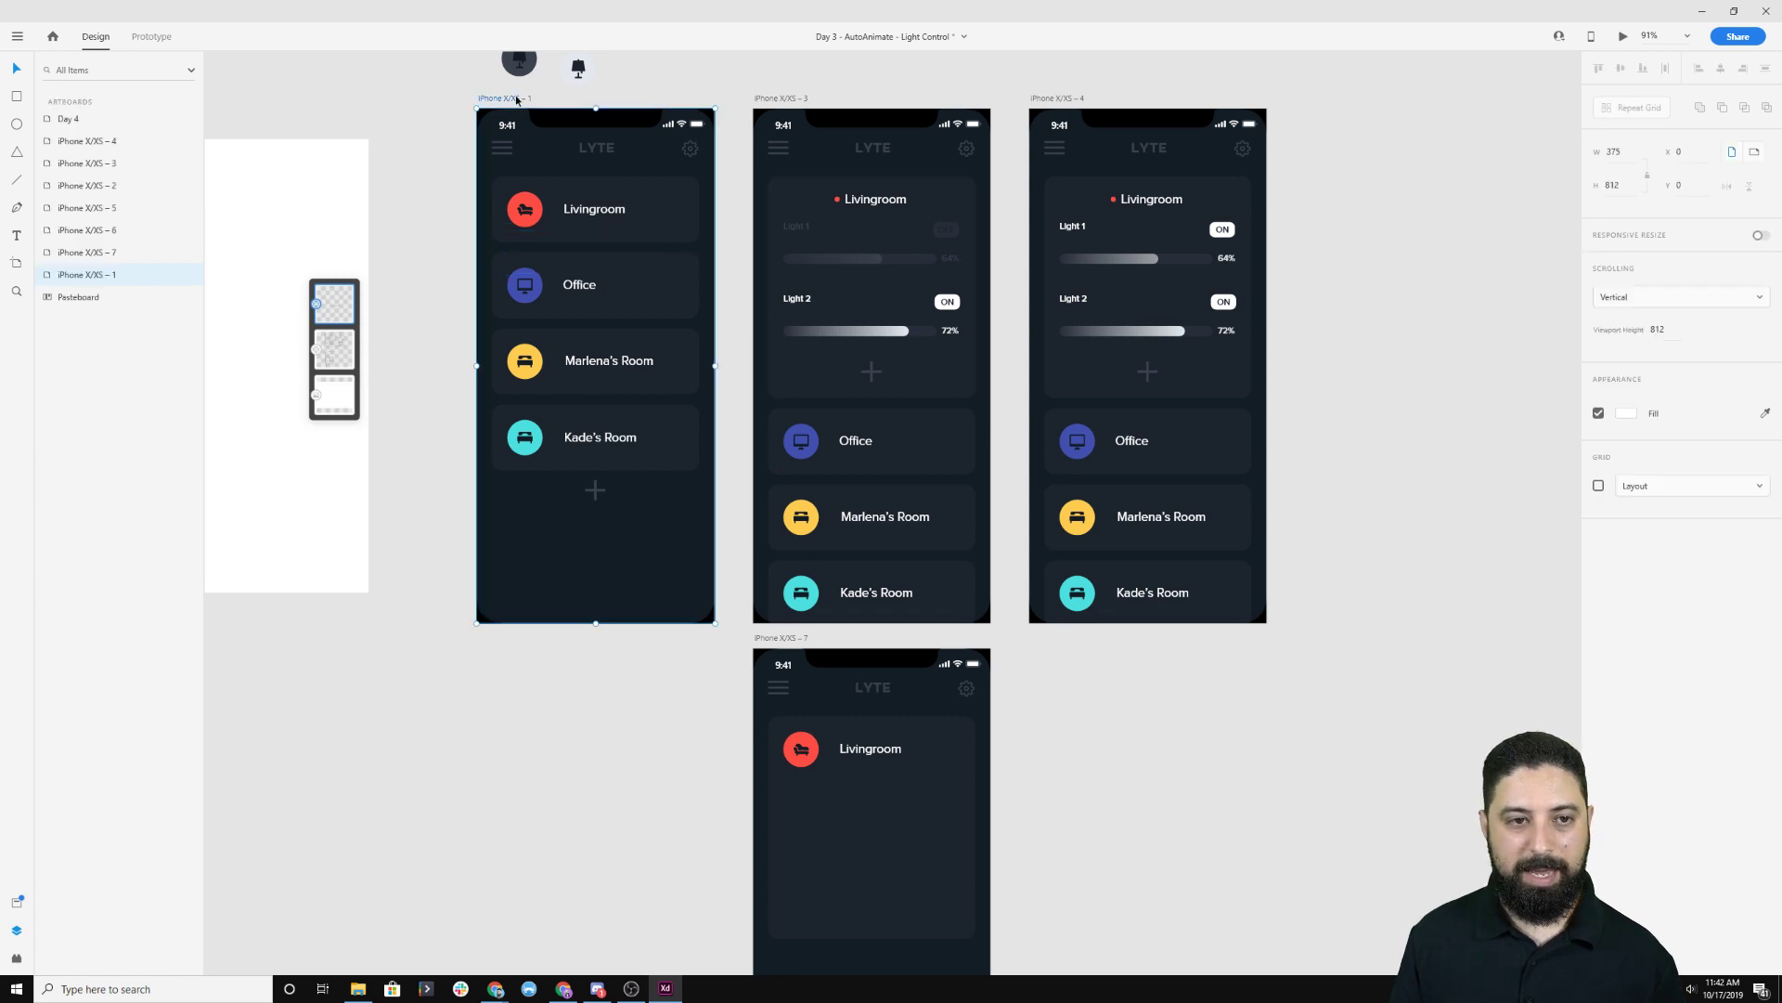
{"action": "left_click", "coordinate": [158, 41]}
{"action": "left_click", "coordinate": [697, 199]}
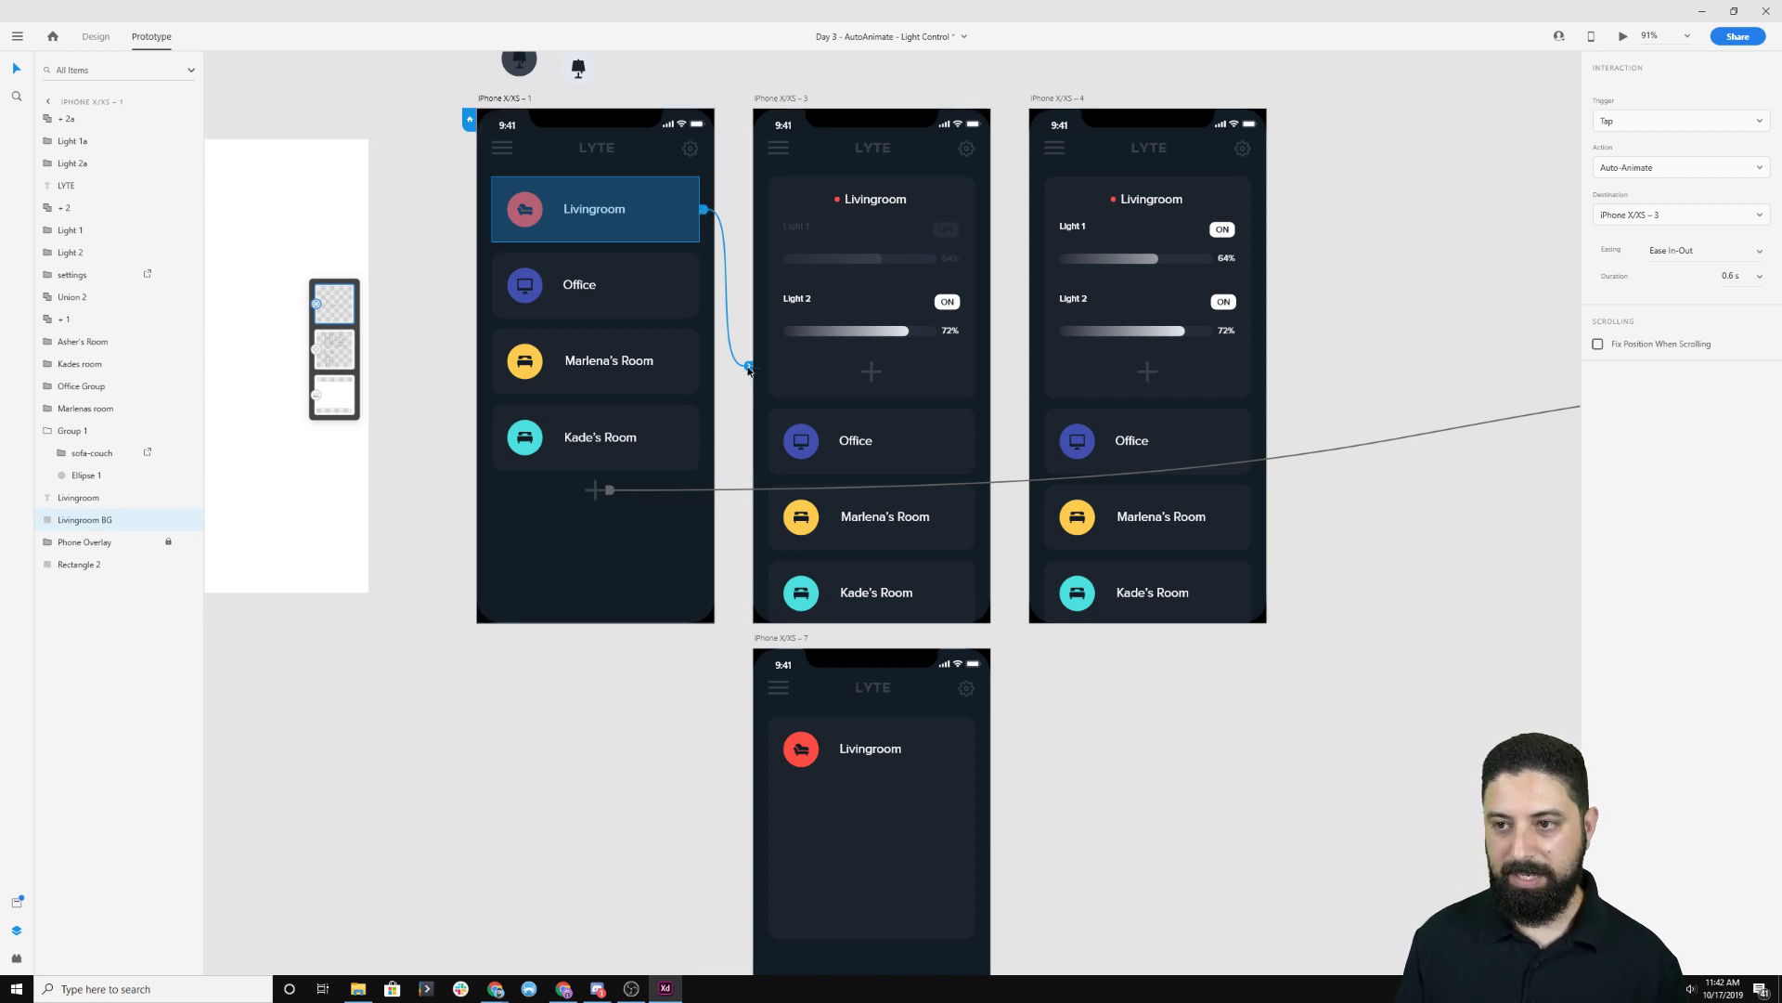
{"action": "left_click_drag", "start_coordinate": [749, 369], "coordinate": [483, 260]}
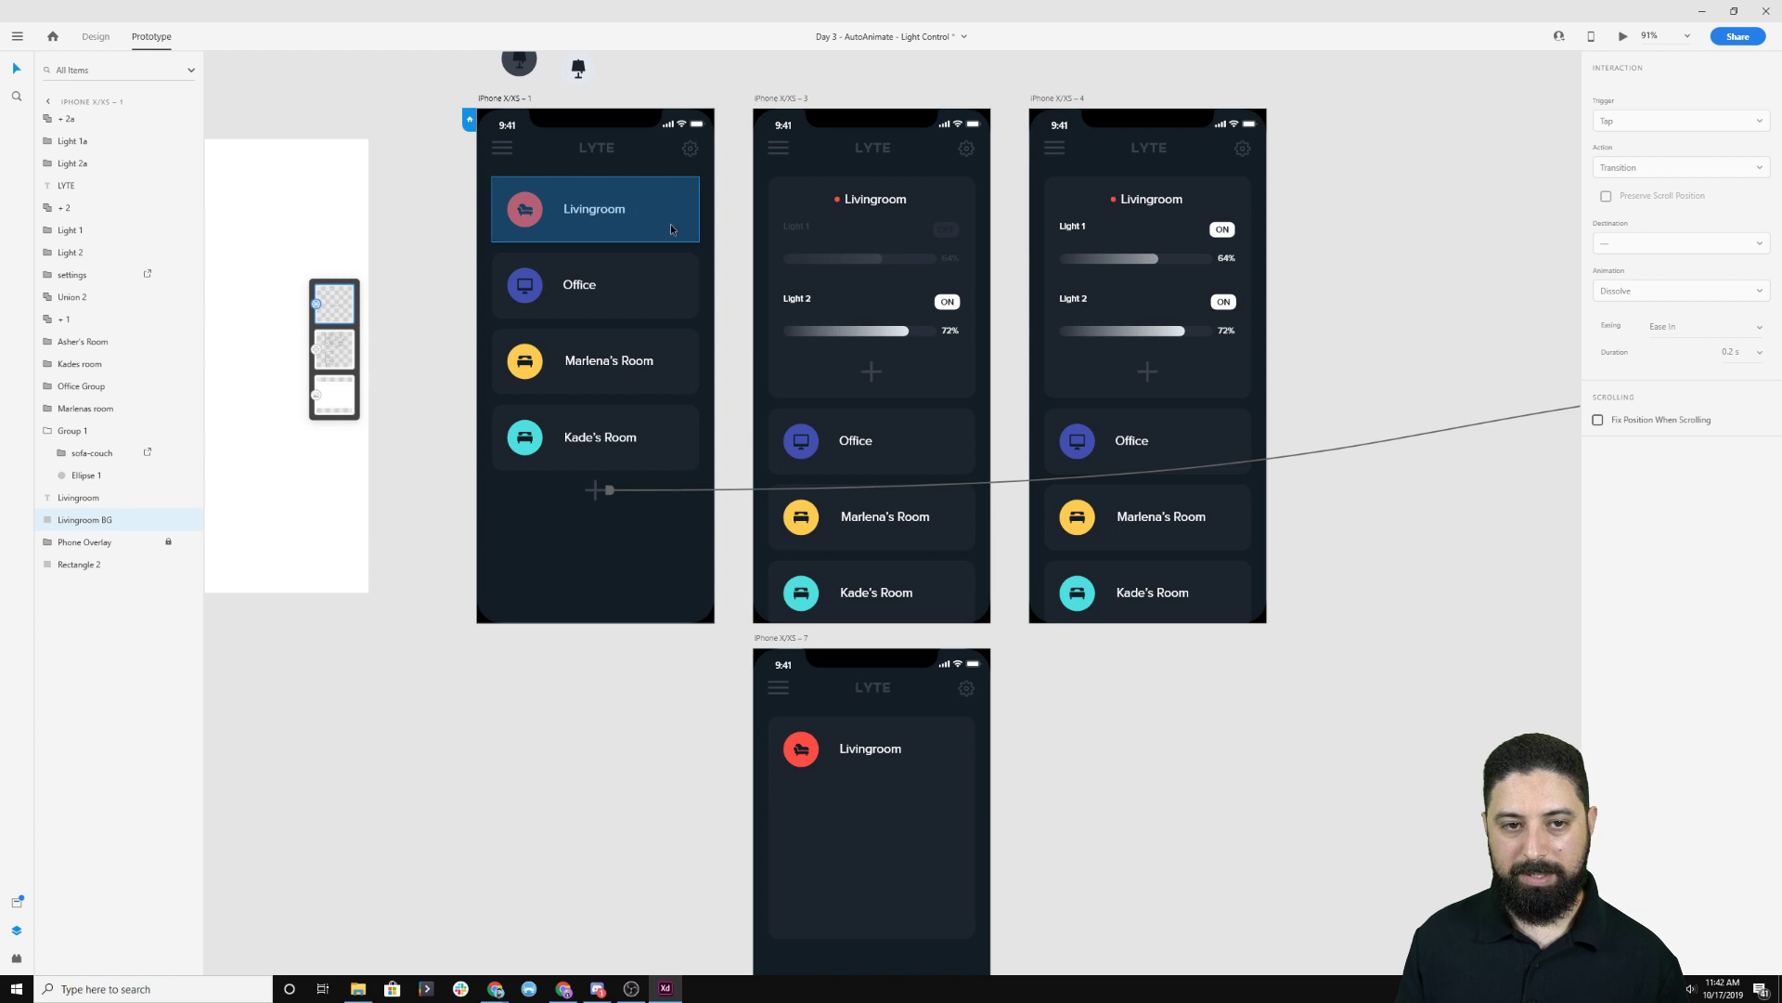
Link the Livingroom card on iPhone X/XS – 1 to the iPhone X/XS – 3 artboard with a Tap trigger.
{"action": "left_click_drag", "start_coordinate": [657, 204], "coordinate": [849, 254]}
{"action": "key", "text": "ctrl+z"}
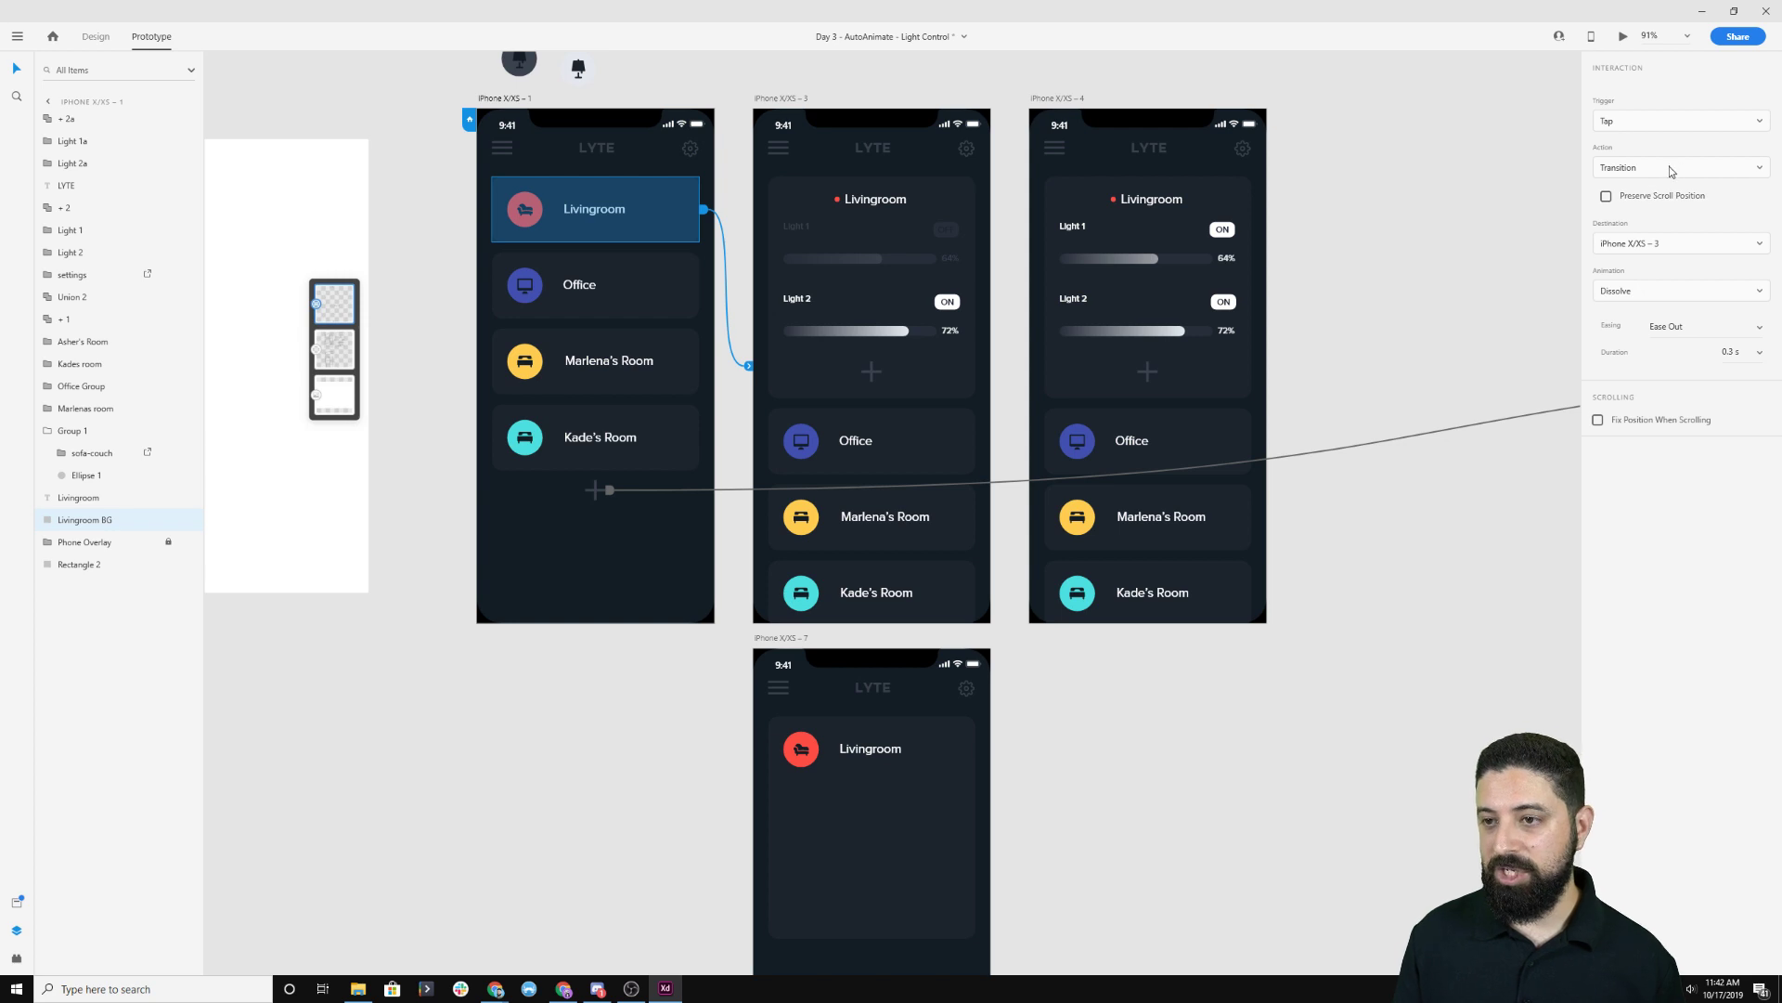
{"action": "left_click", "coordinate": [1700, 128]}
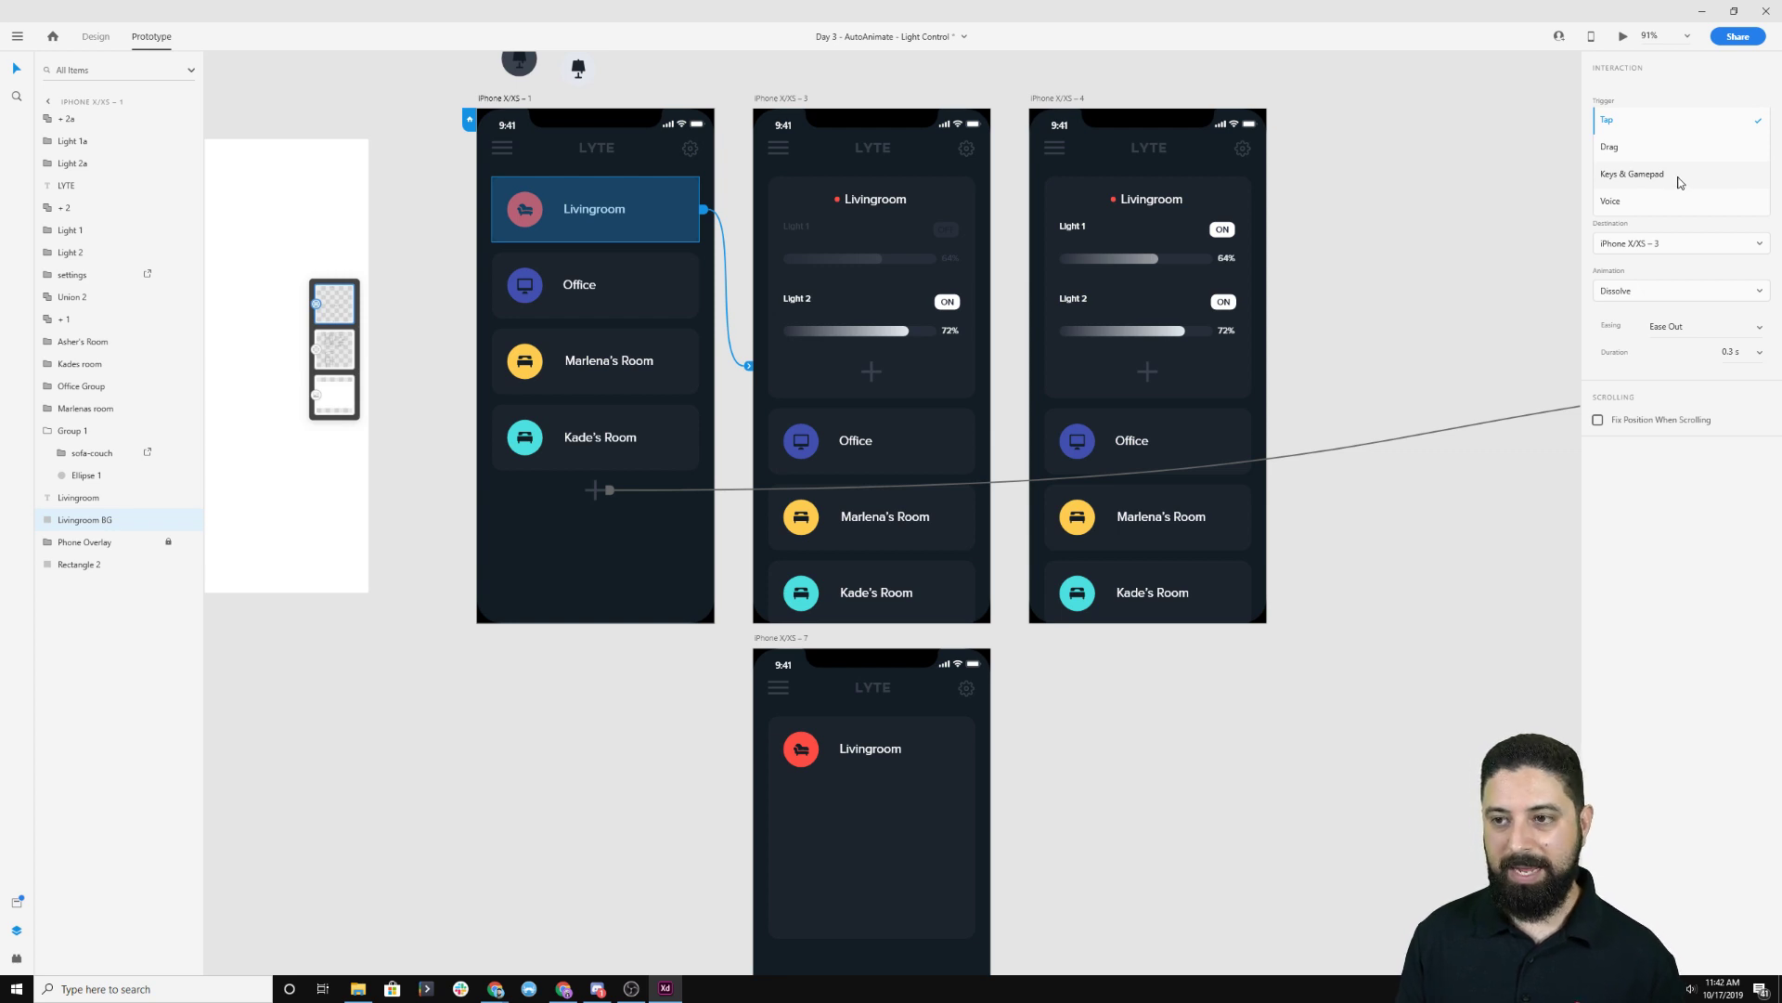
{"action": "left_click", "coordinate": [1645, 120]}
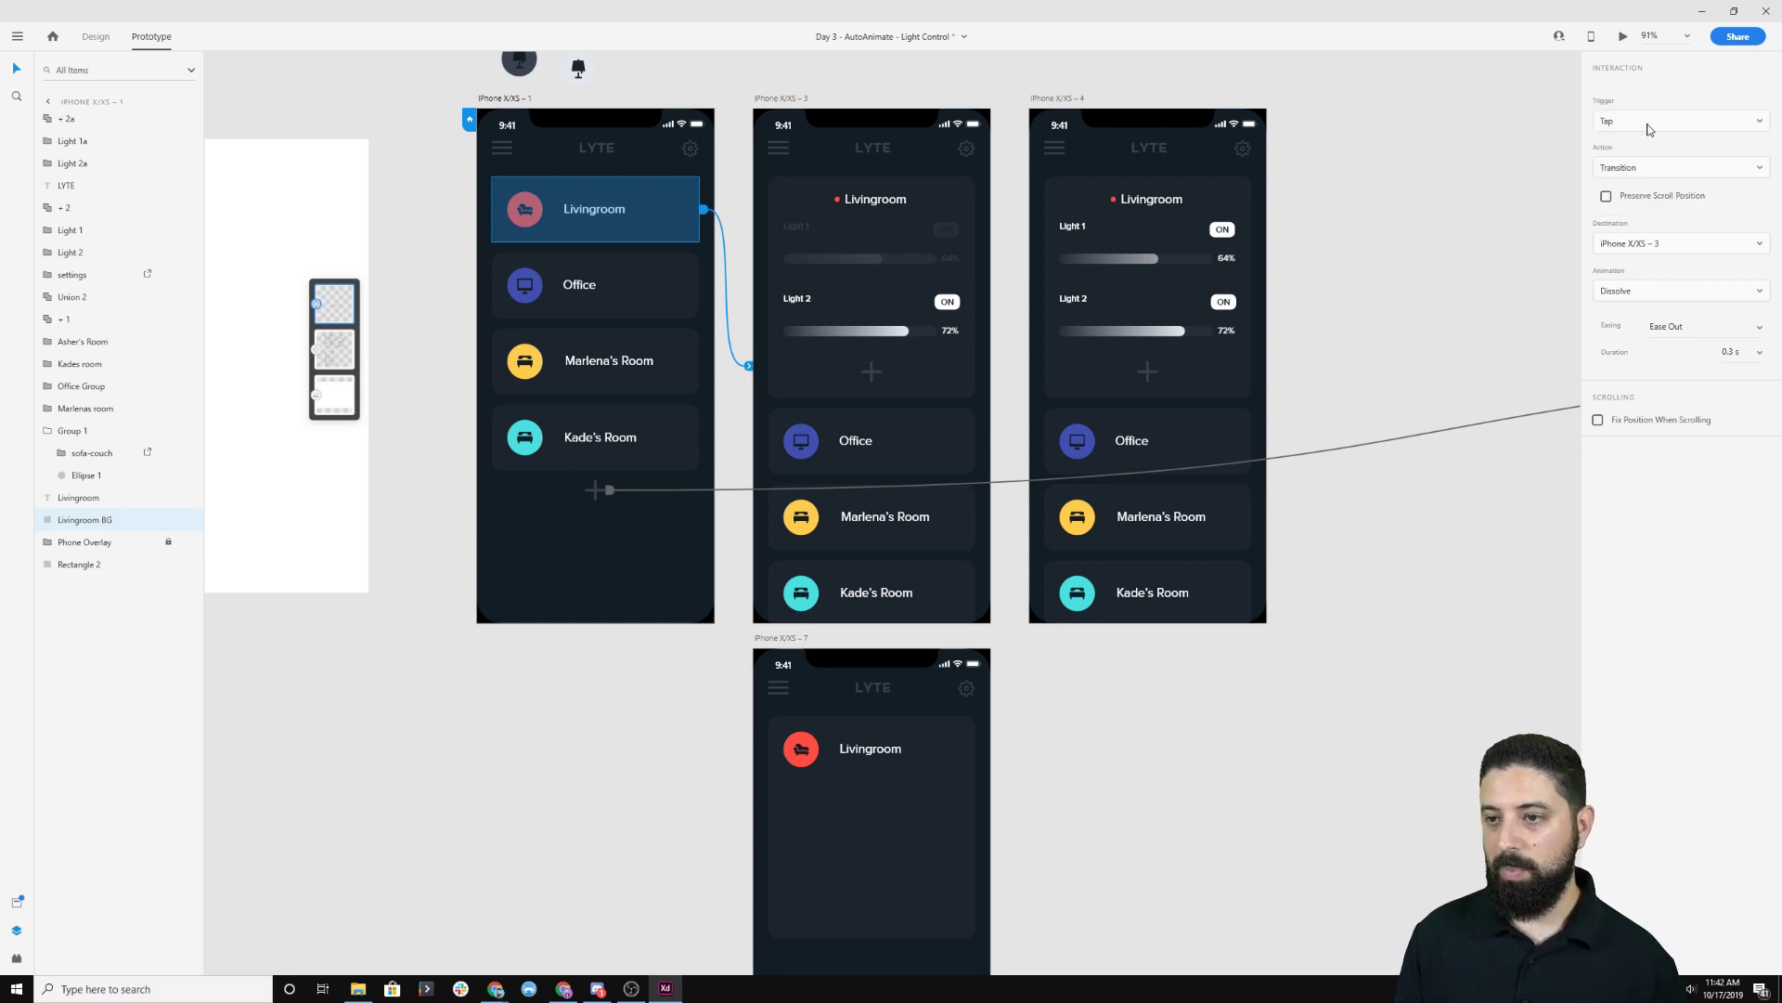
Change the Livingroom card link's action to Auto-Animate after reviewing the other actions and transition animations.
{"action": "left_click", "coordinate": [1664, 171]}
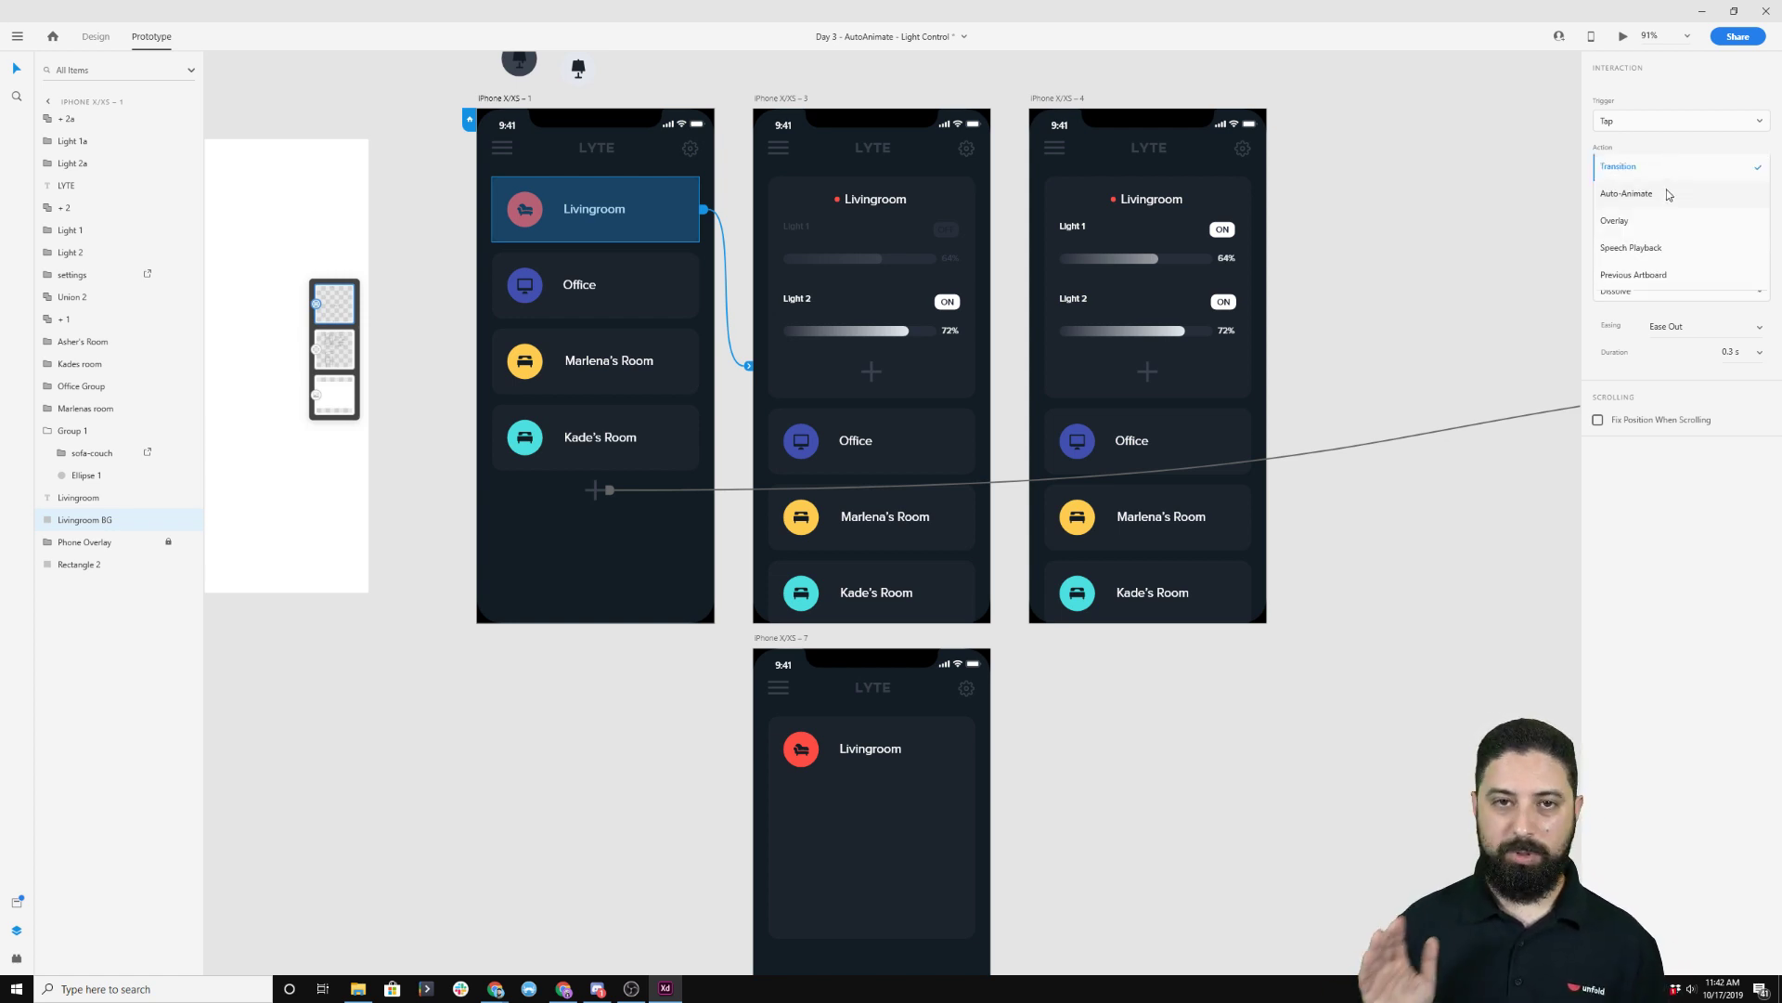
{"action": "left_click", "coordinate": [1658, 167]}
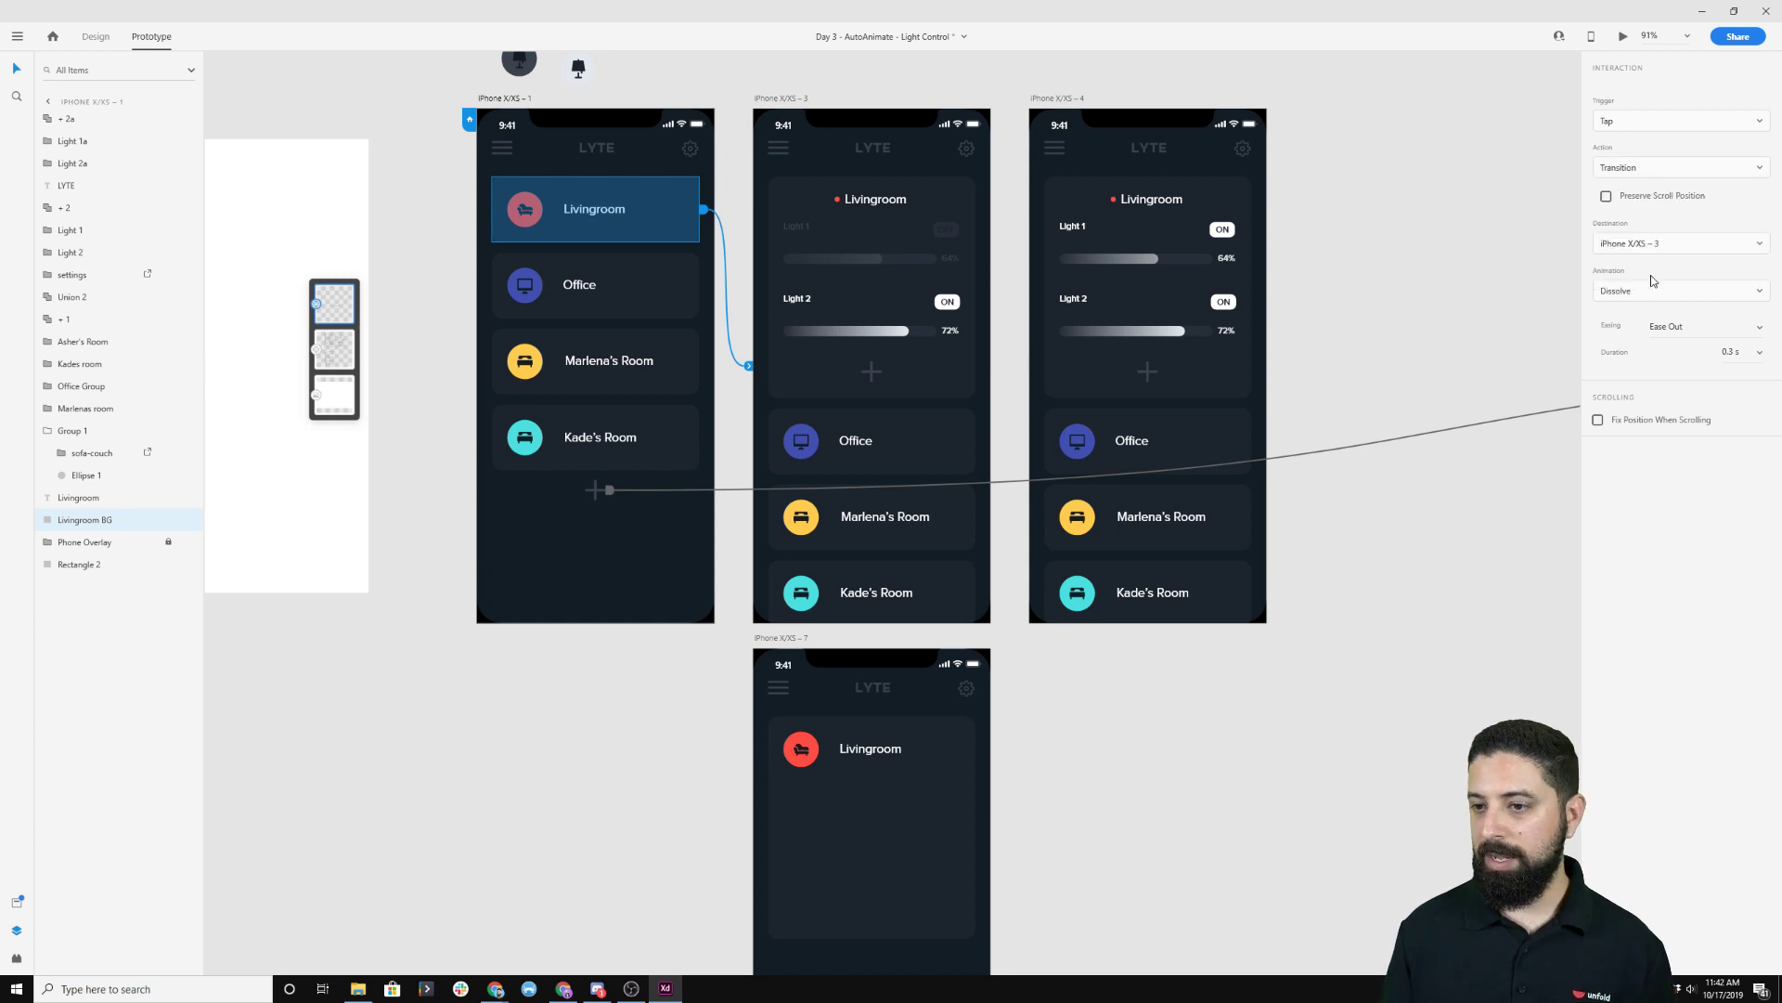
{"action": "left_click", "coordinate": [1650, 294]}
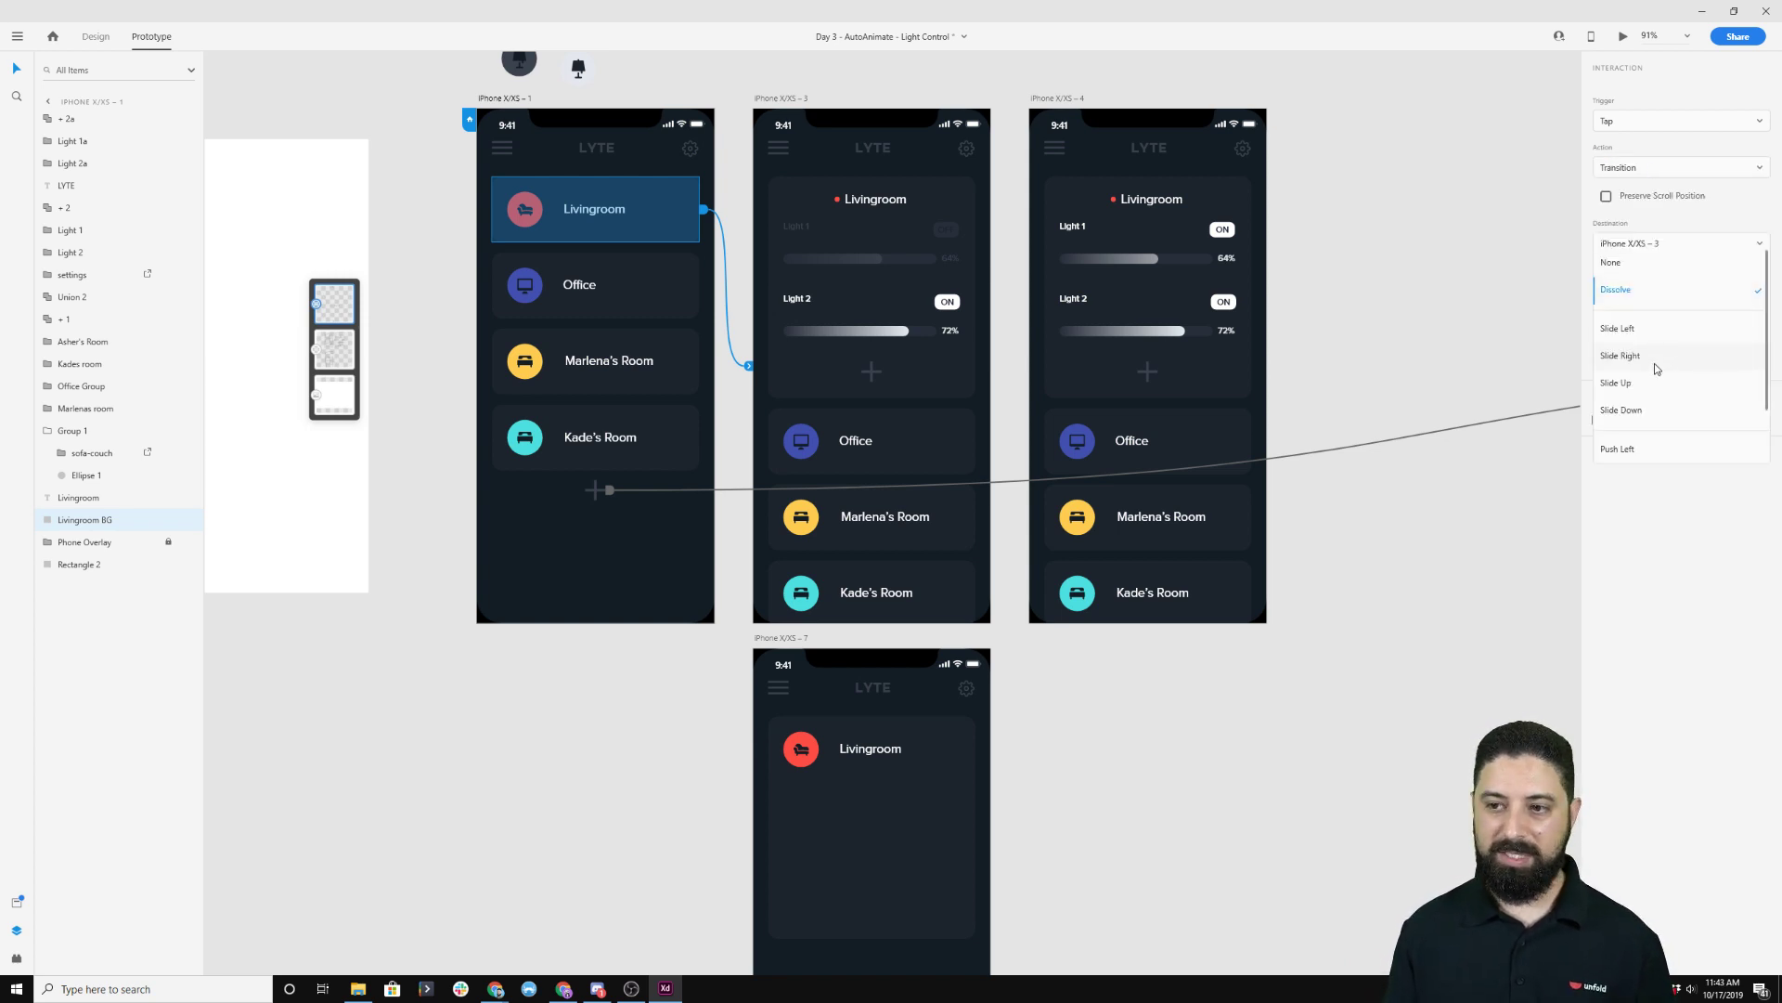
{"action": "left_click", "coordinate": [1648, 173]}
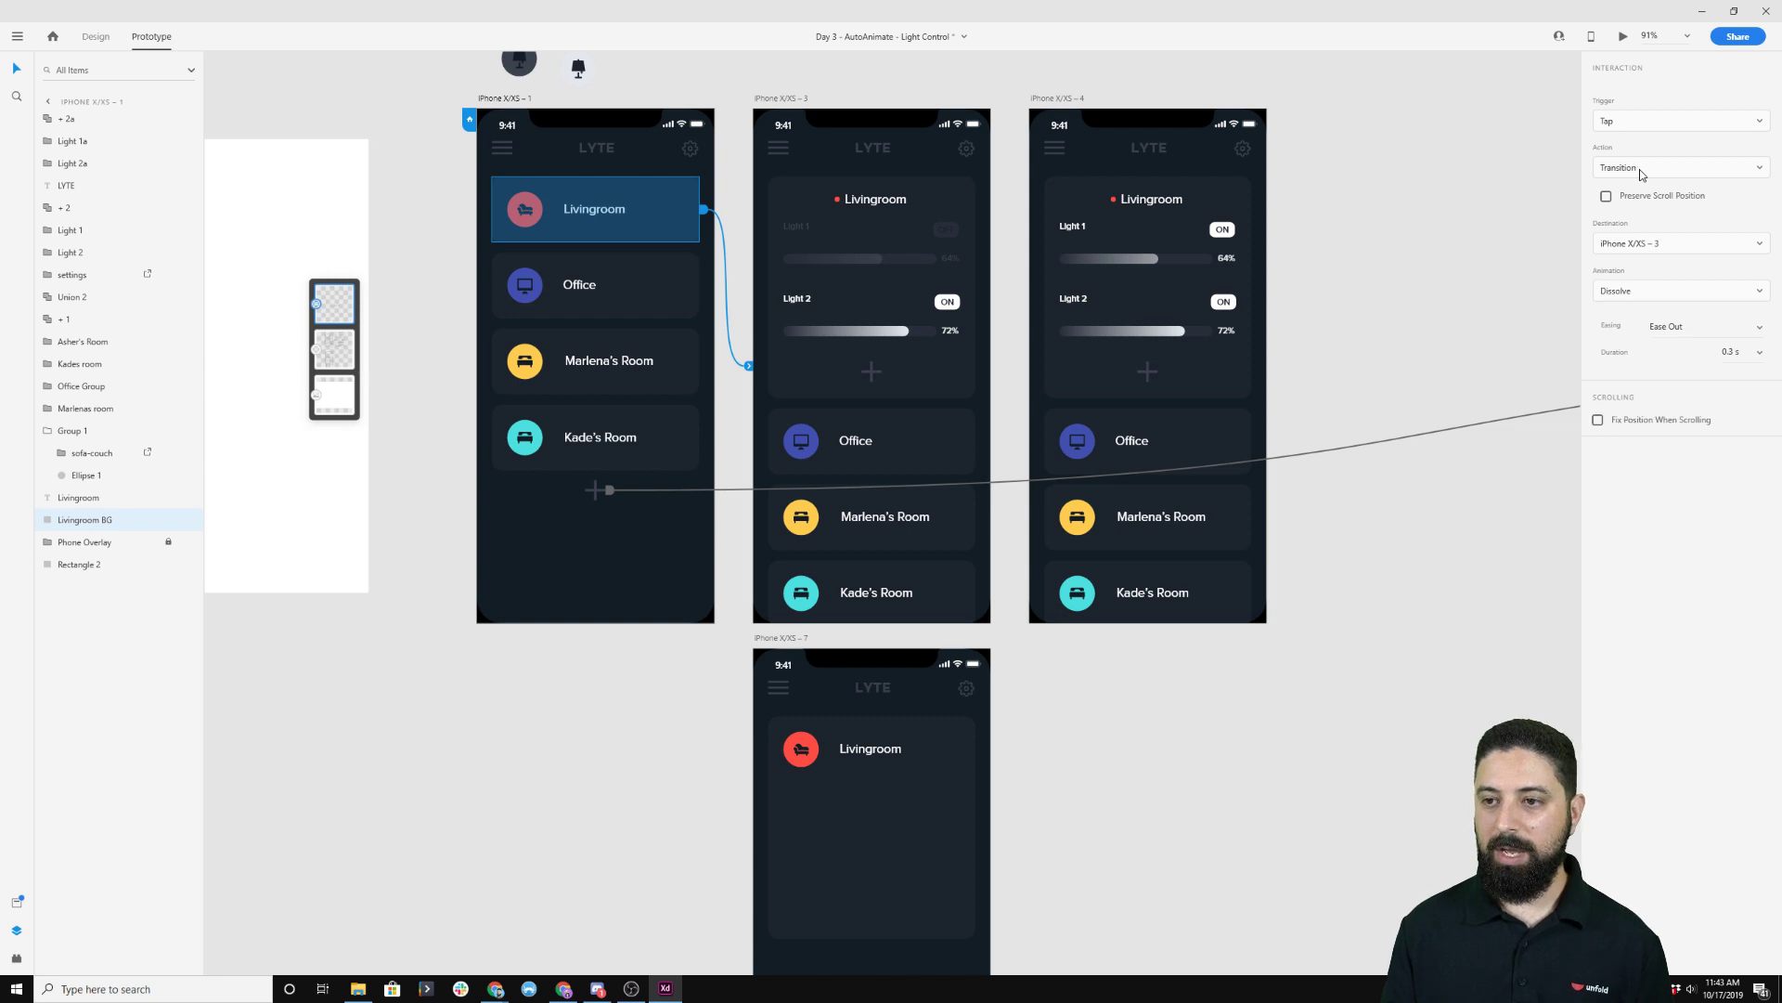
{"action": "left_click", "coordinate": [1650, 176]}
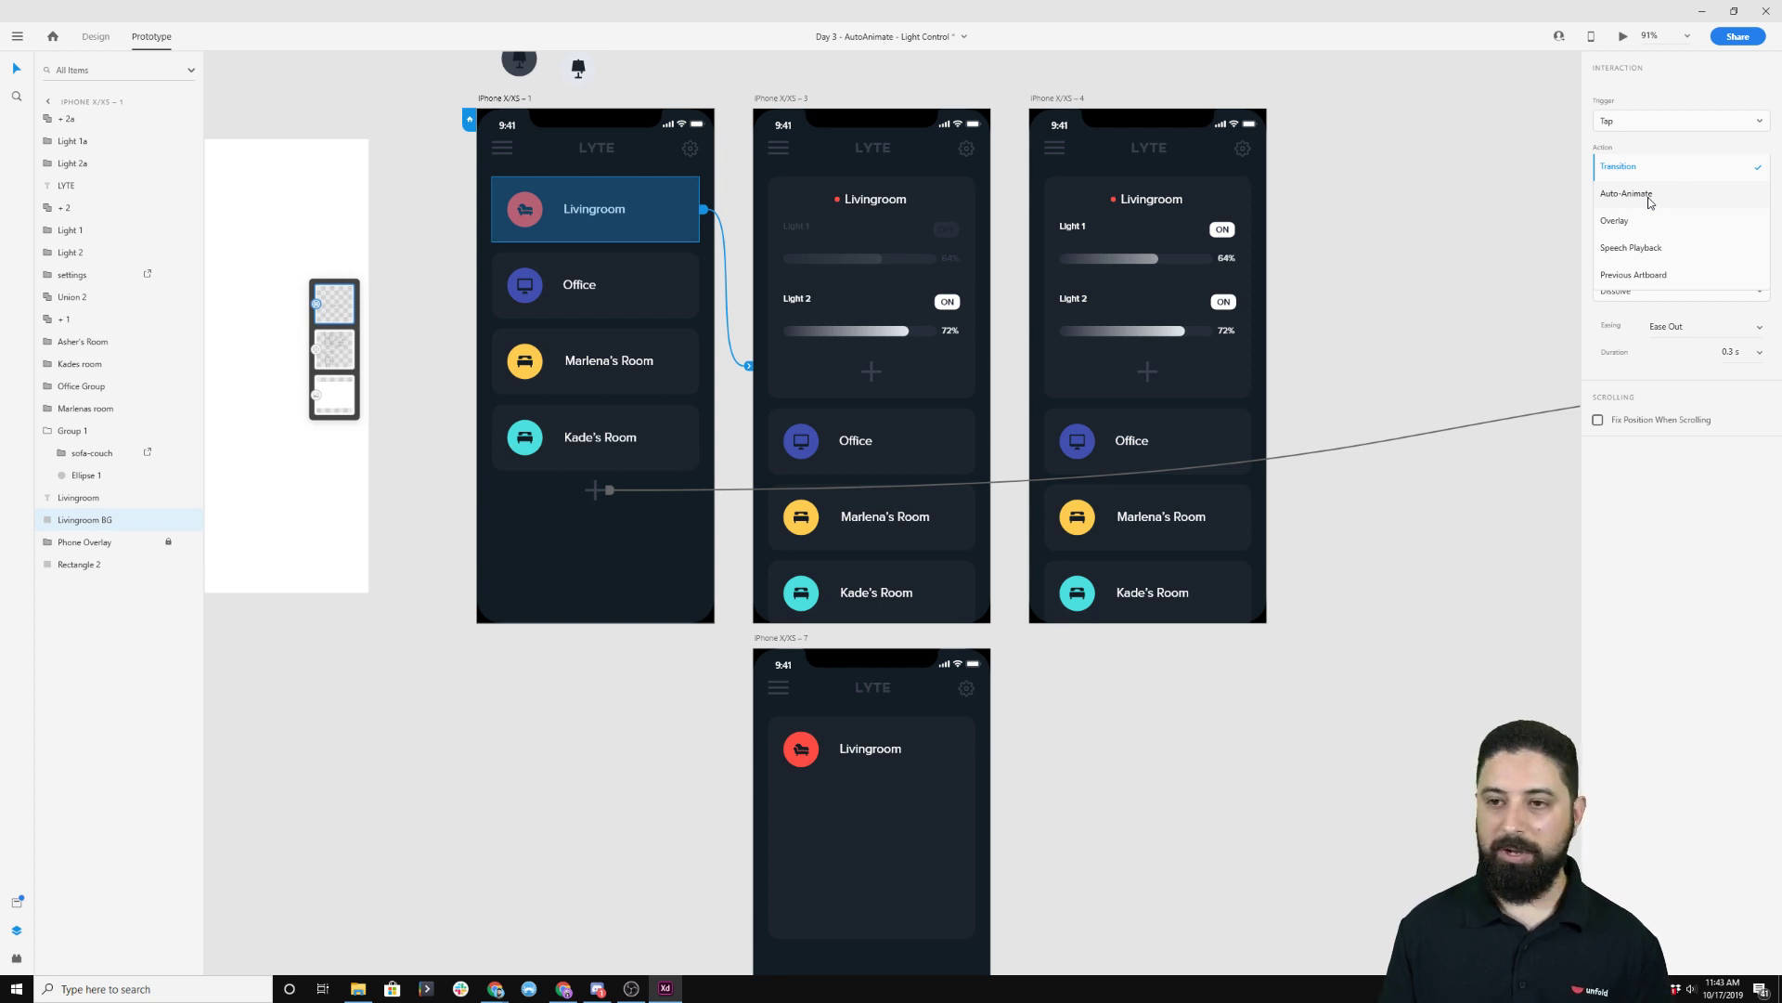
{"action": "left_click", "coordinate": [1650, 195]}
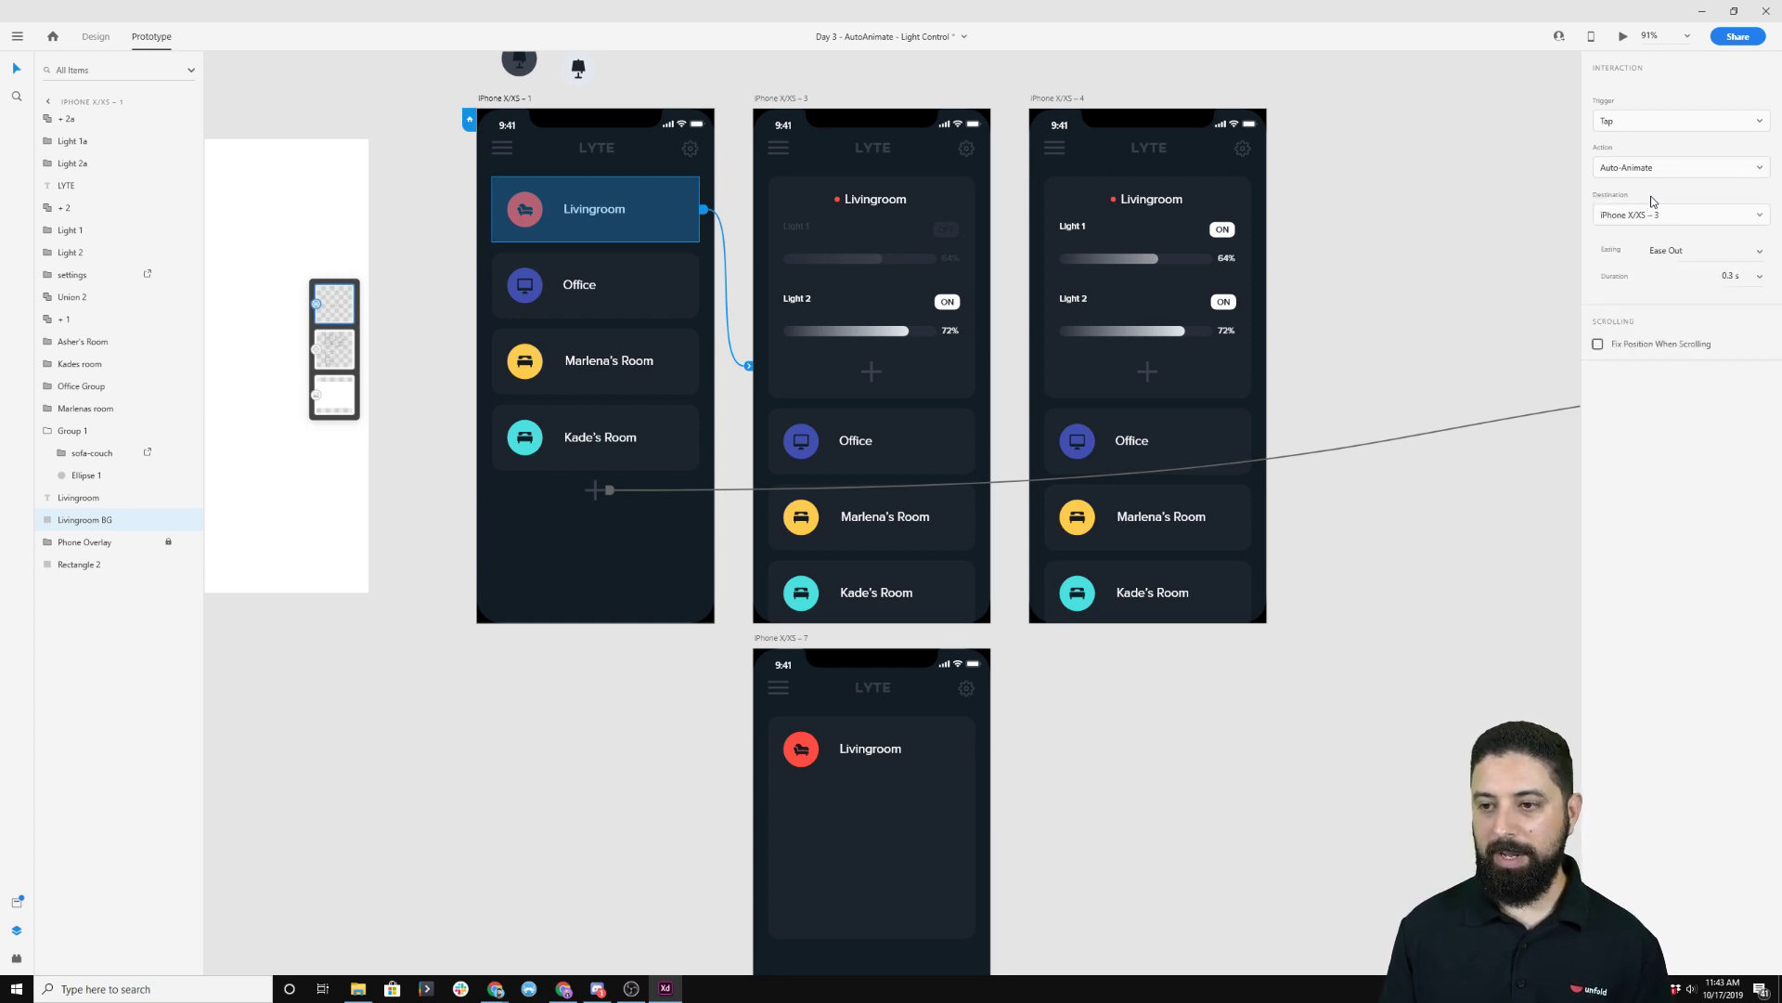
Set the Auto-Animate duration to 0.6 s and keep the Ease Out easing after reviewing the easing options.
{"action": "left_click", "coordinate": [1762, 282]}
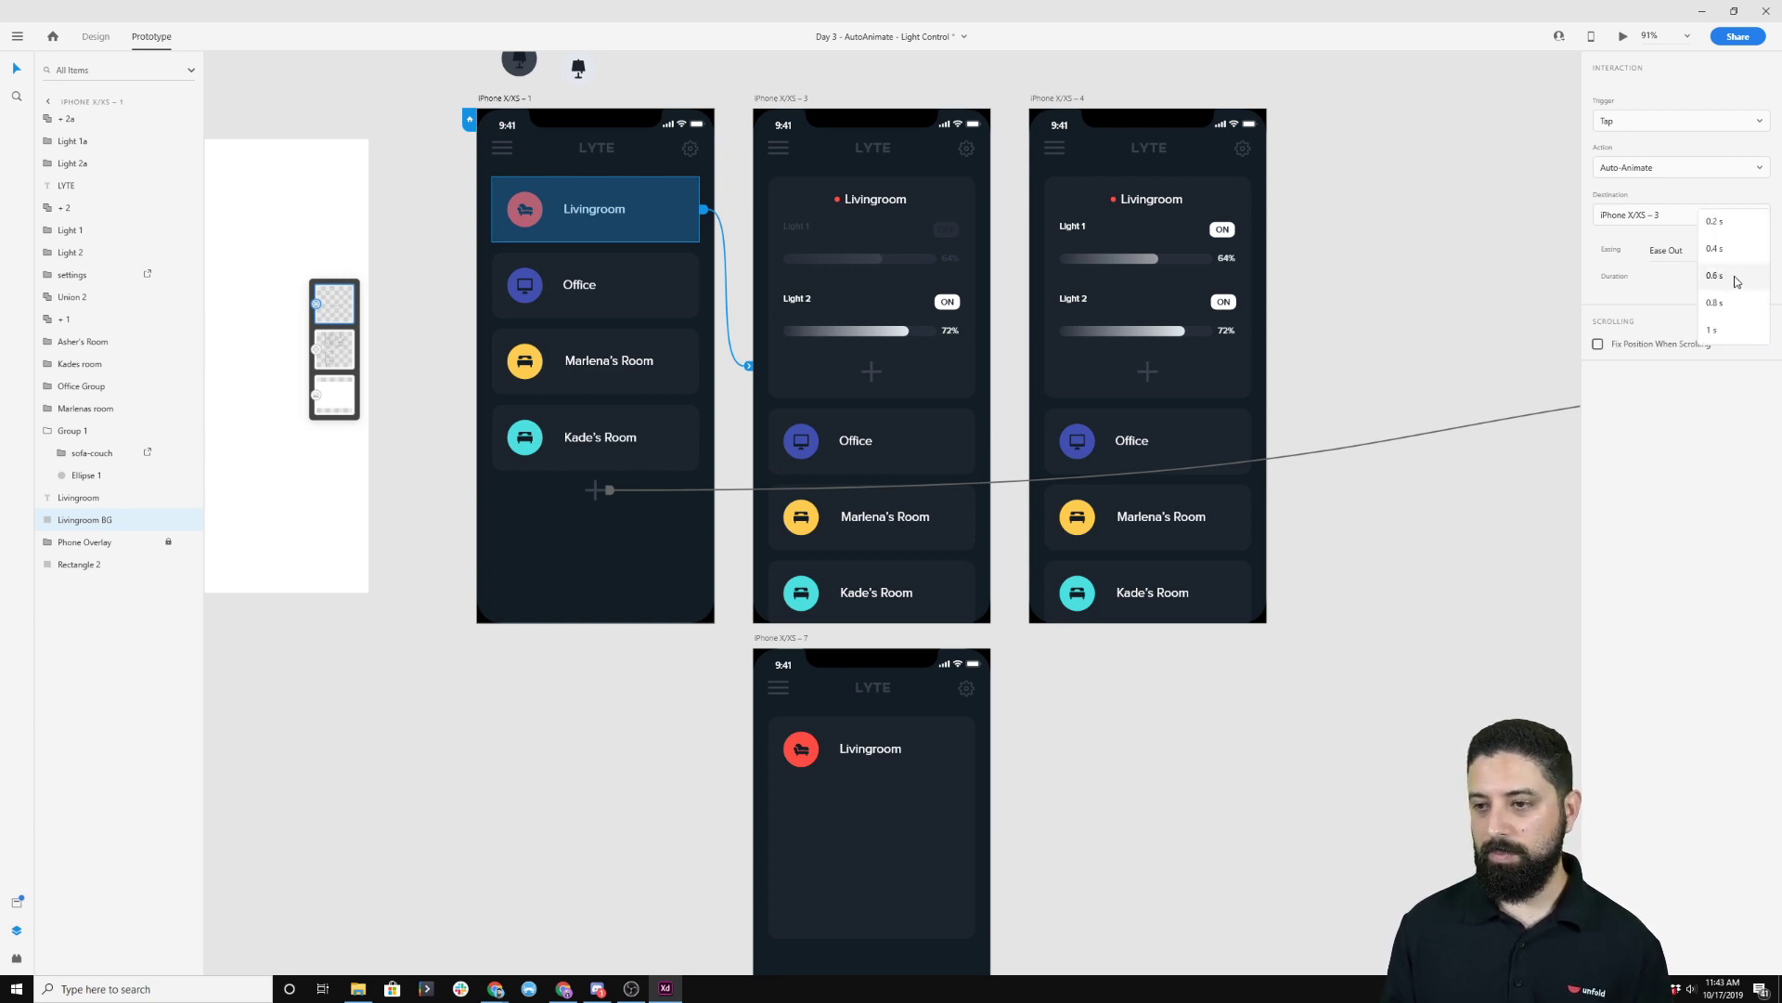
{"action": "left_click", "coordinate": [1735, 275]}
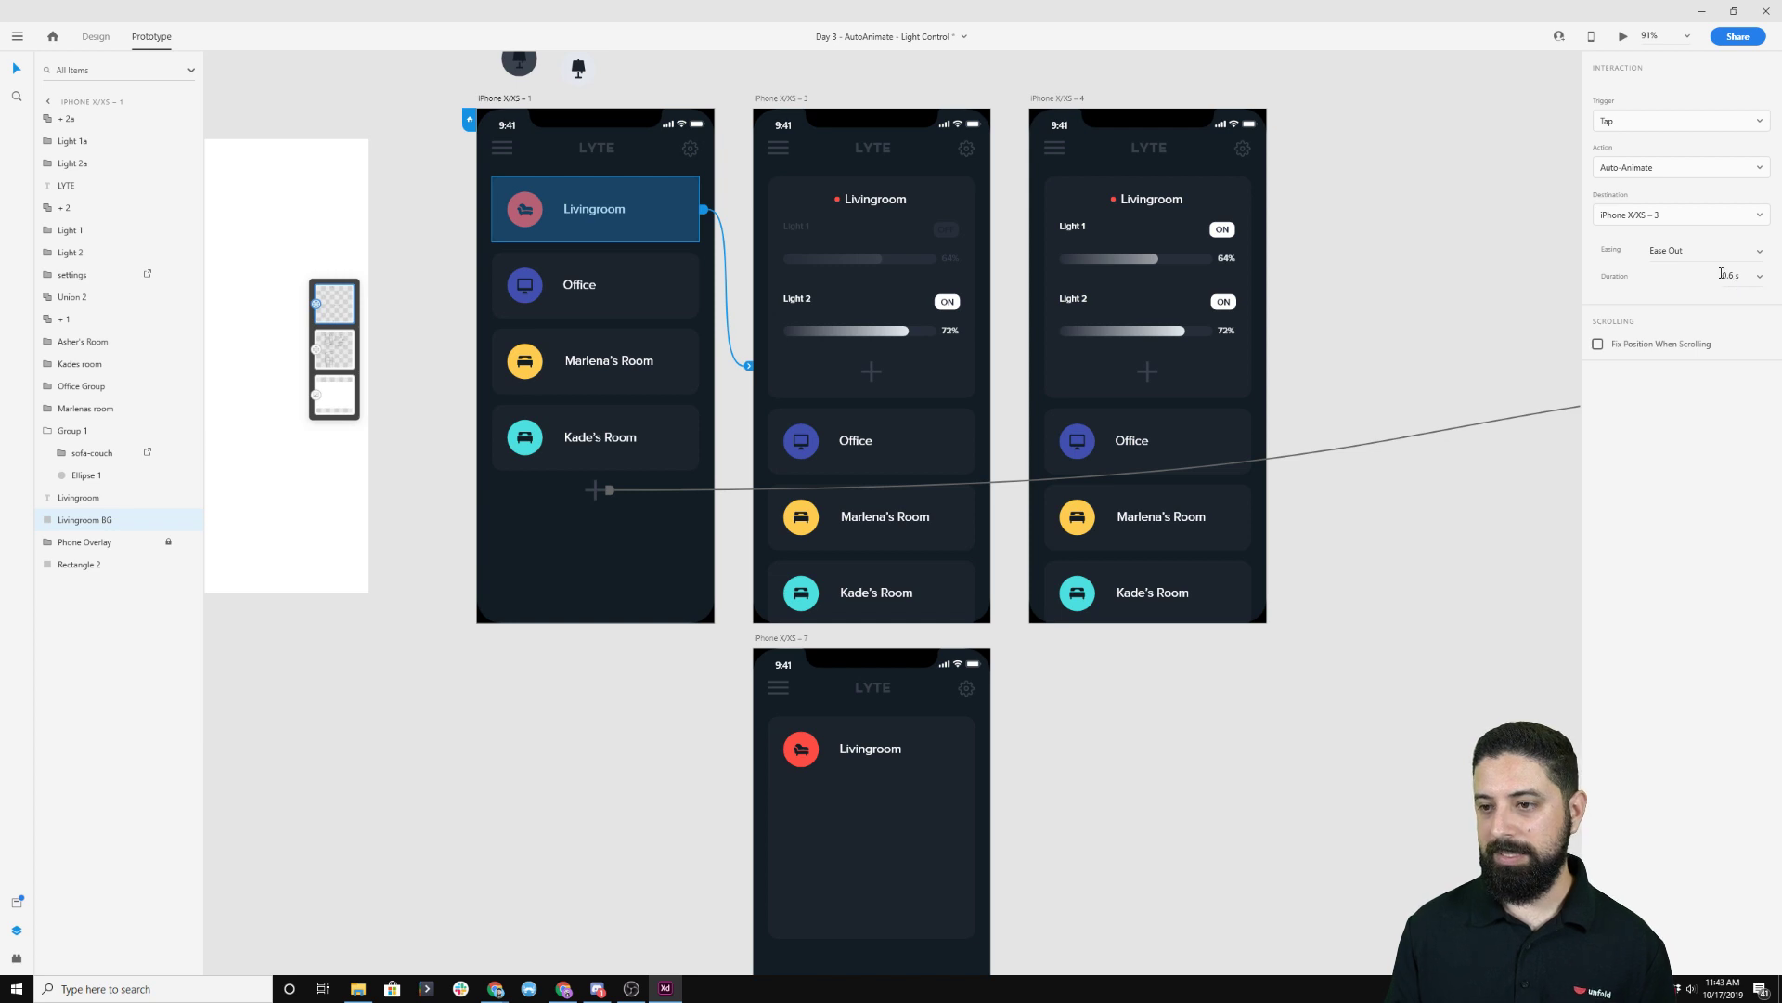
{"action": "left_click", "coordinate": [1760, 256]}
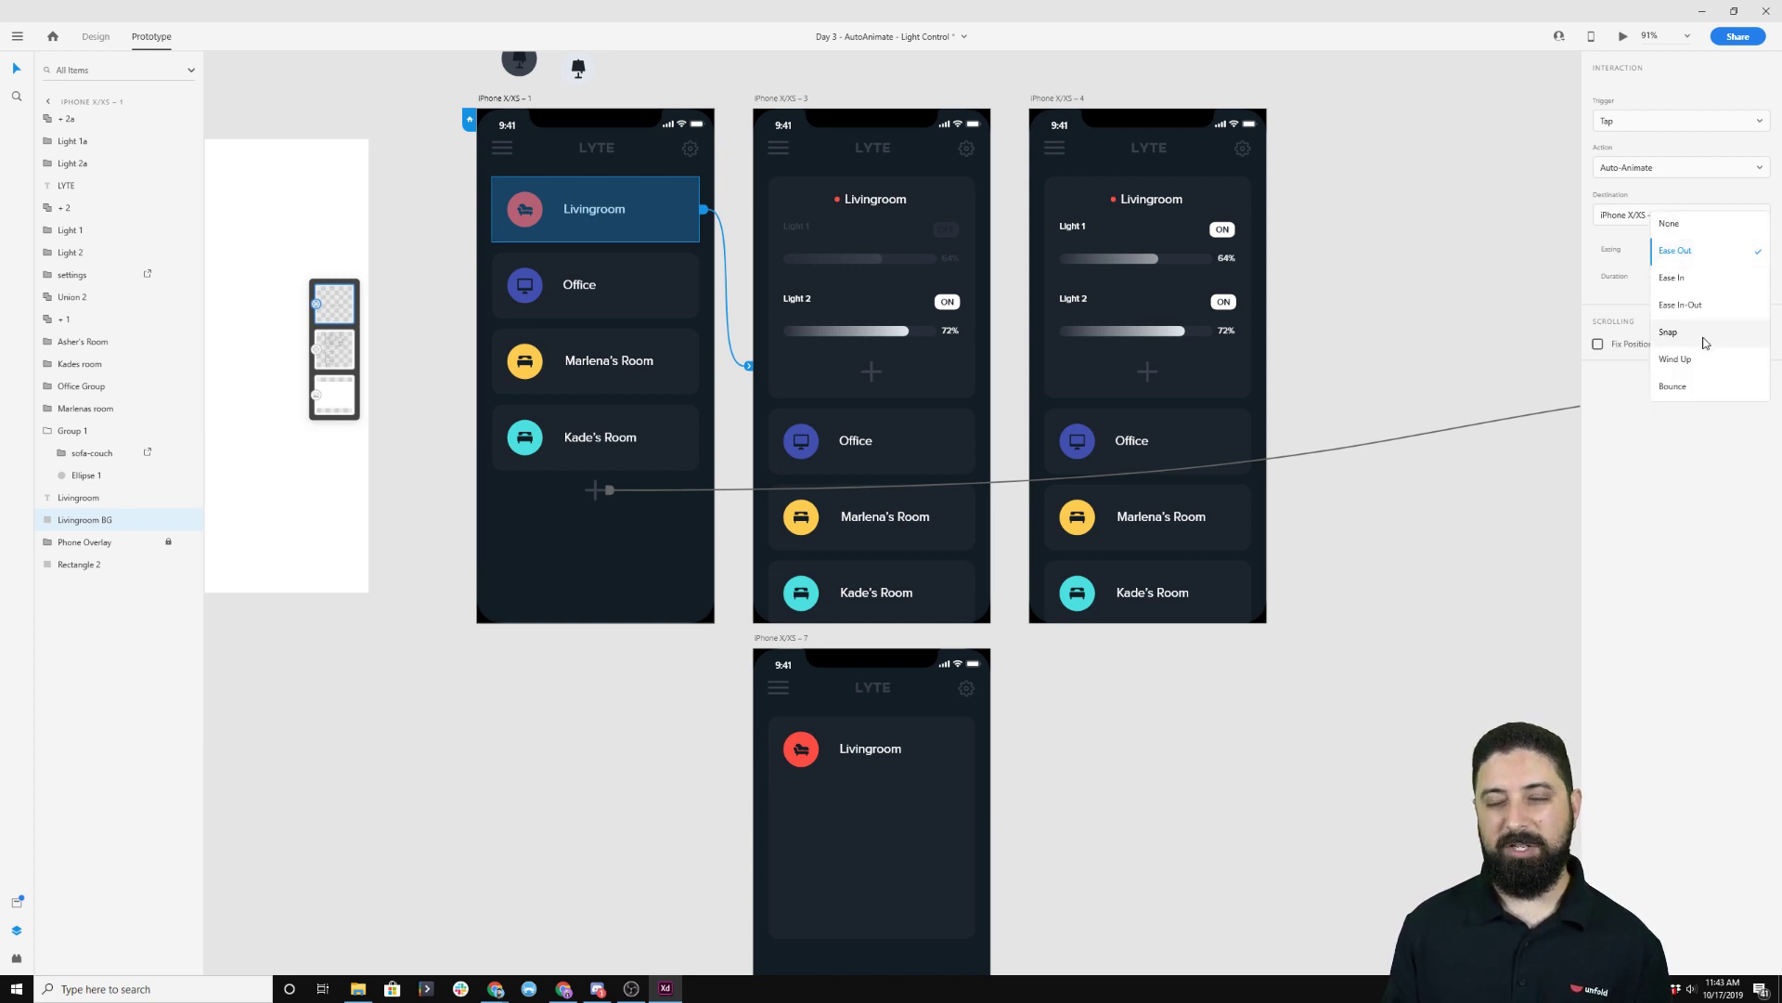
{"action": "left_click", "coordinate": [1376, 19]}
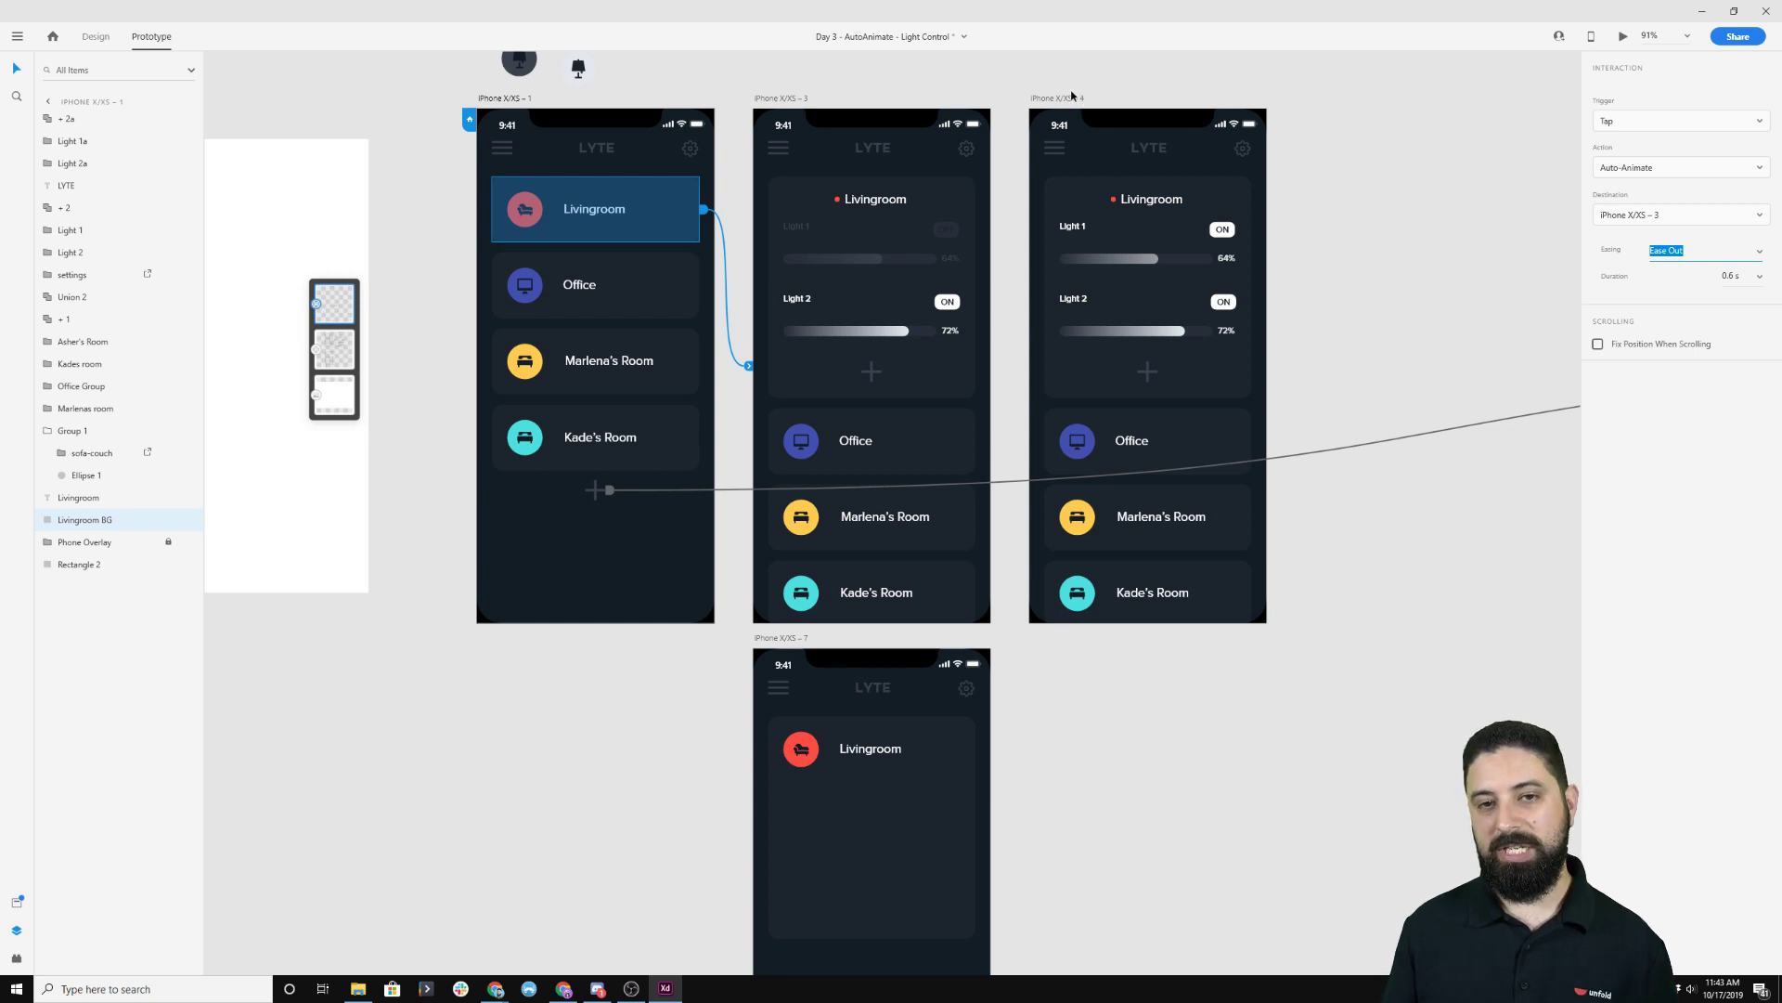
{"action": "key", "text": "Escape"}
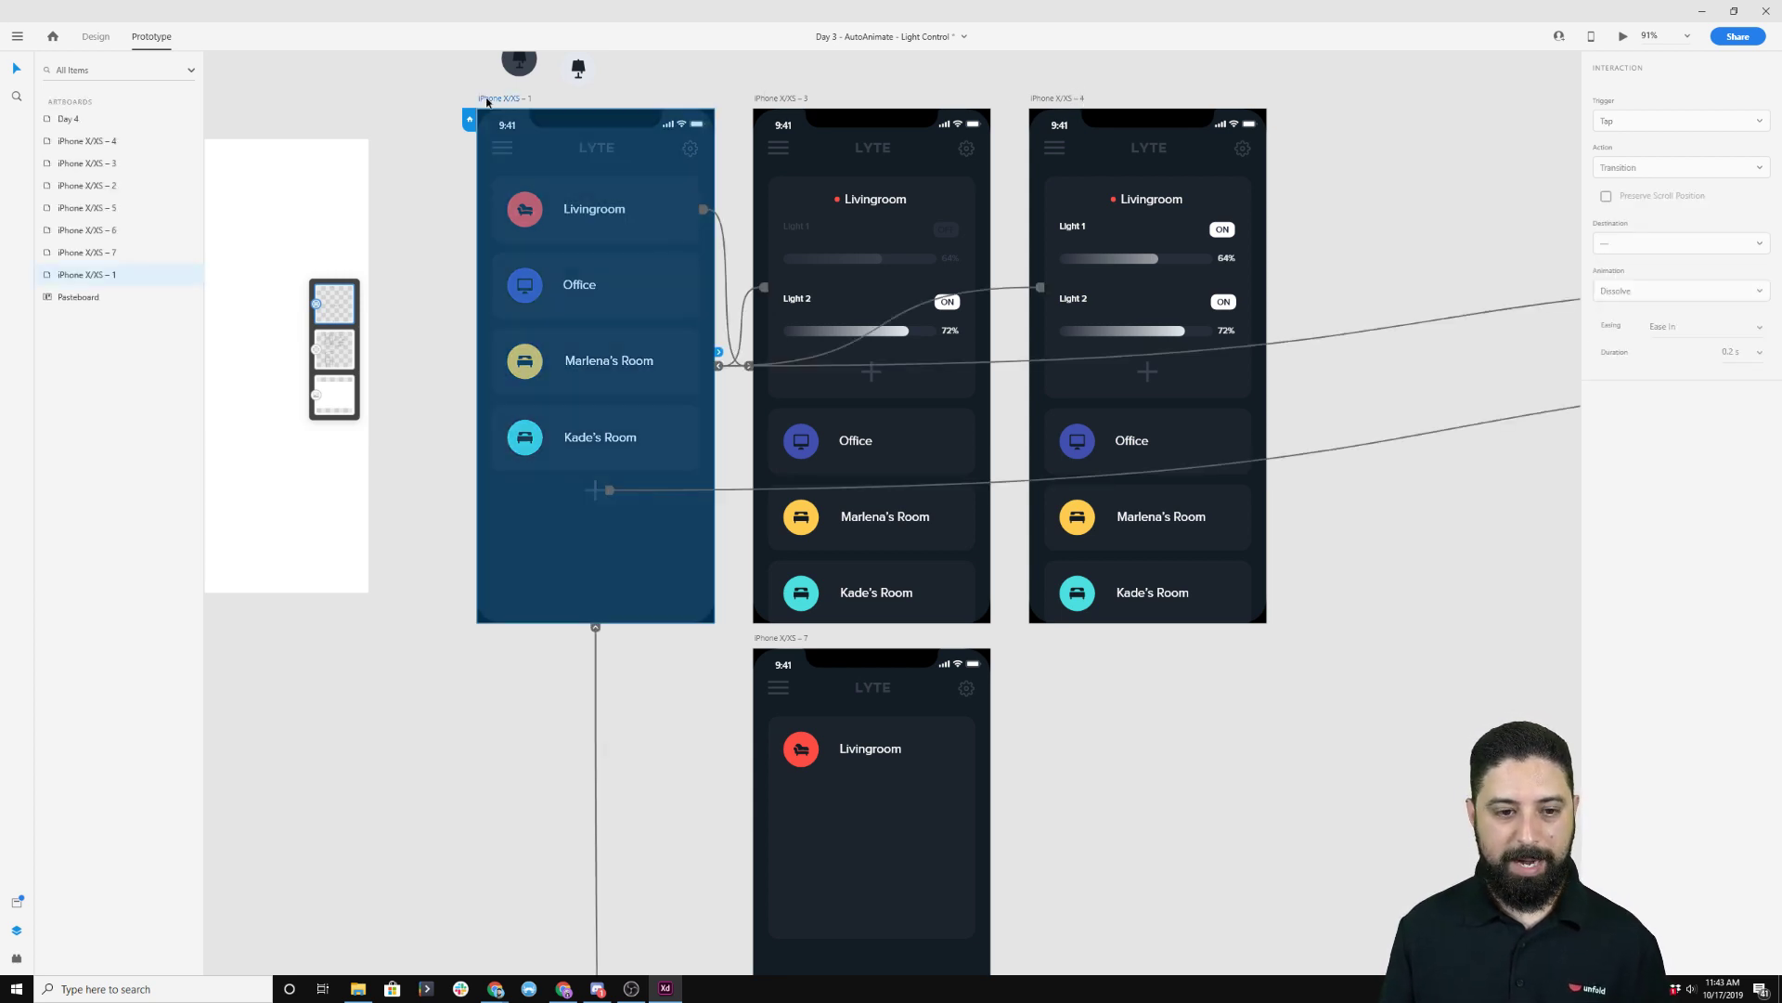
Examine the prototype links of the iPhone X/XS – 1 and iPhone X/XS – 3 artboards.
{"action": "left_click", "coordinate": [490, 100]}
{"action": "left_click", "coordinate": [852, 123]}
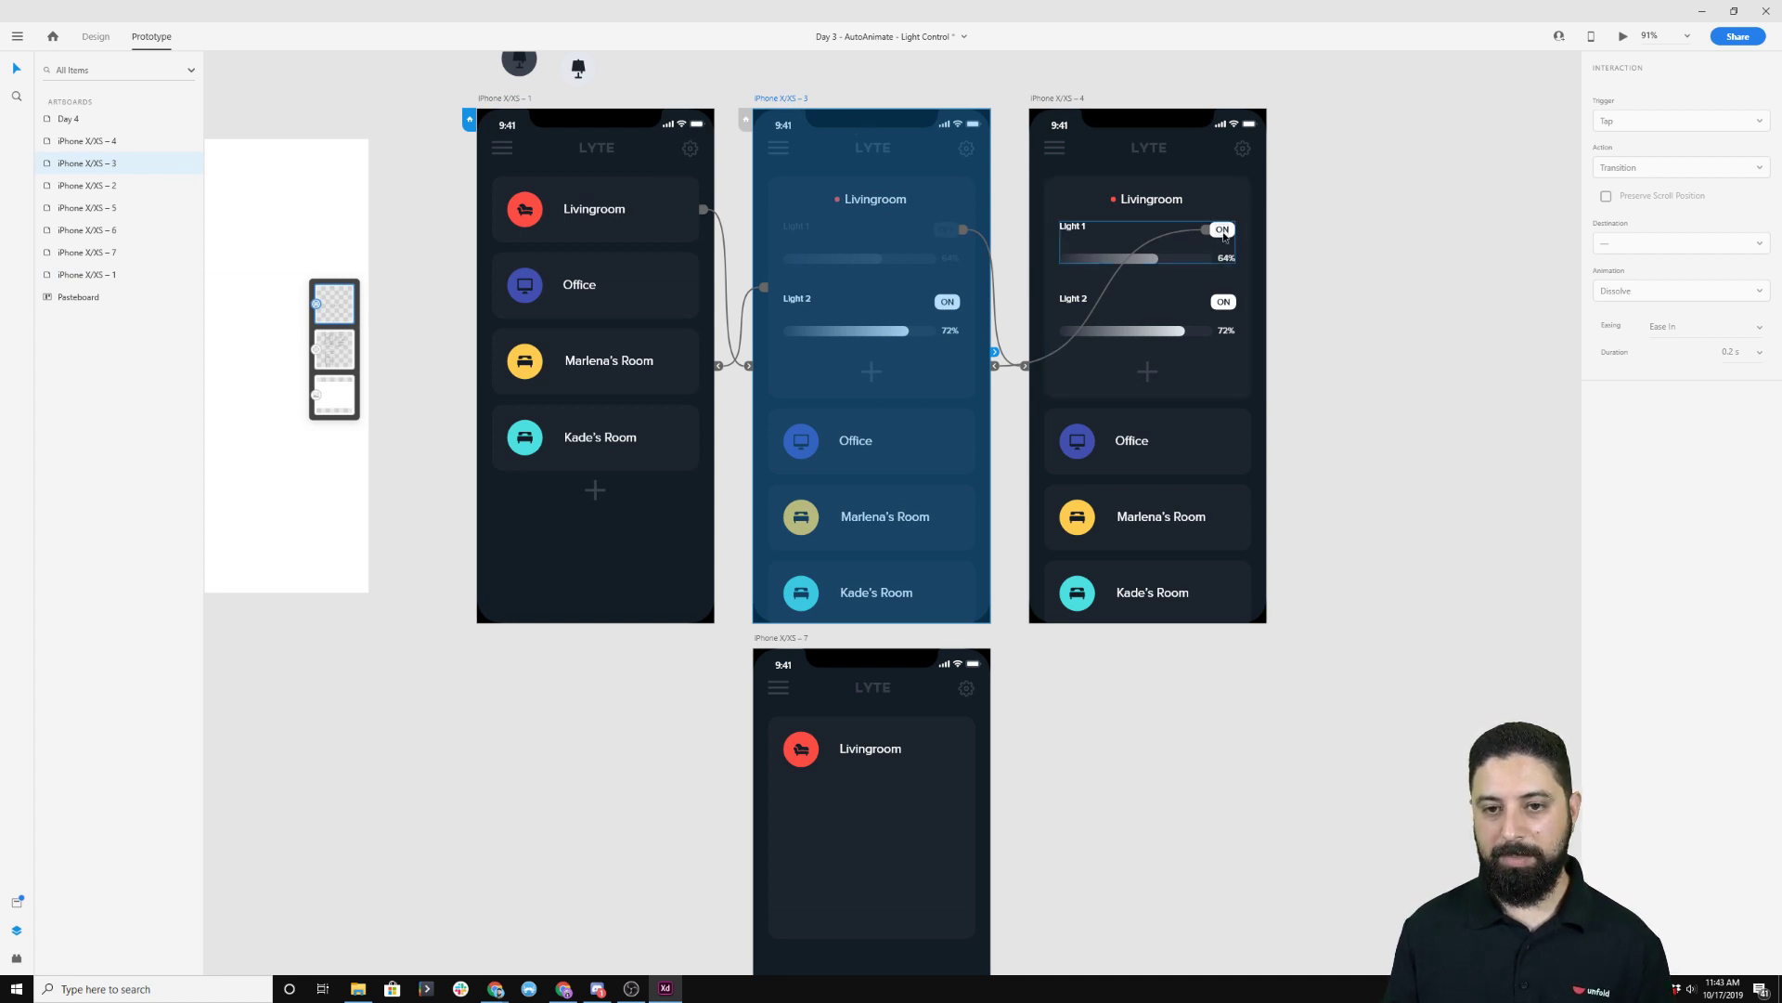
{"action": "left_click", "coordinate": [1004, 113]}
Return to designing and inspect the 64% text and the Livingroom card background around Light 1 on iPhone X/XS – 4.
{"action": "left_click", "coordinate": [96, 37]}
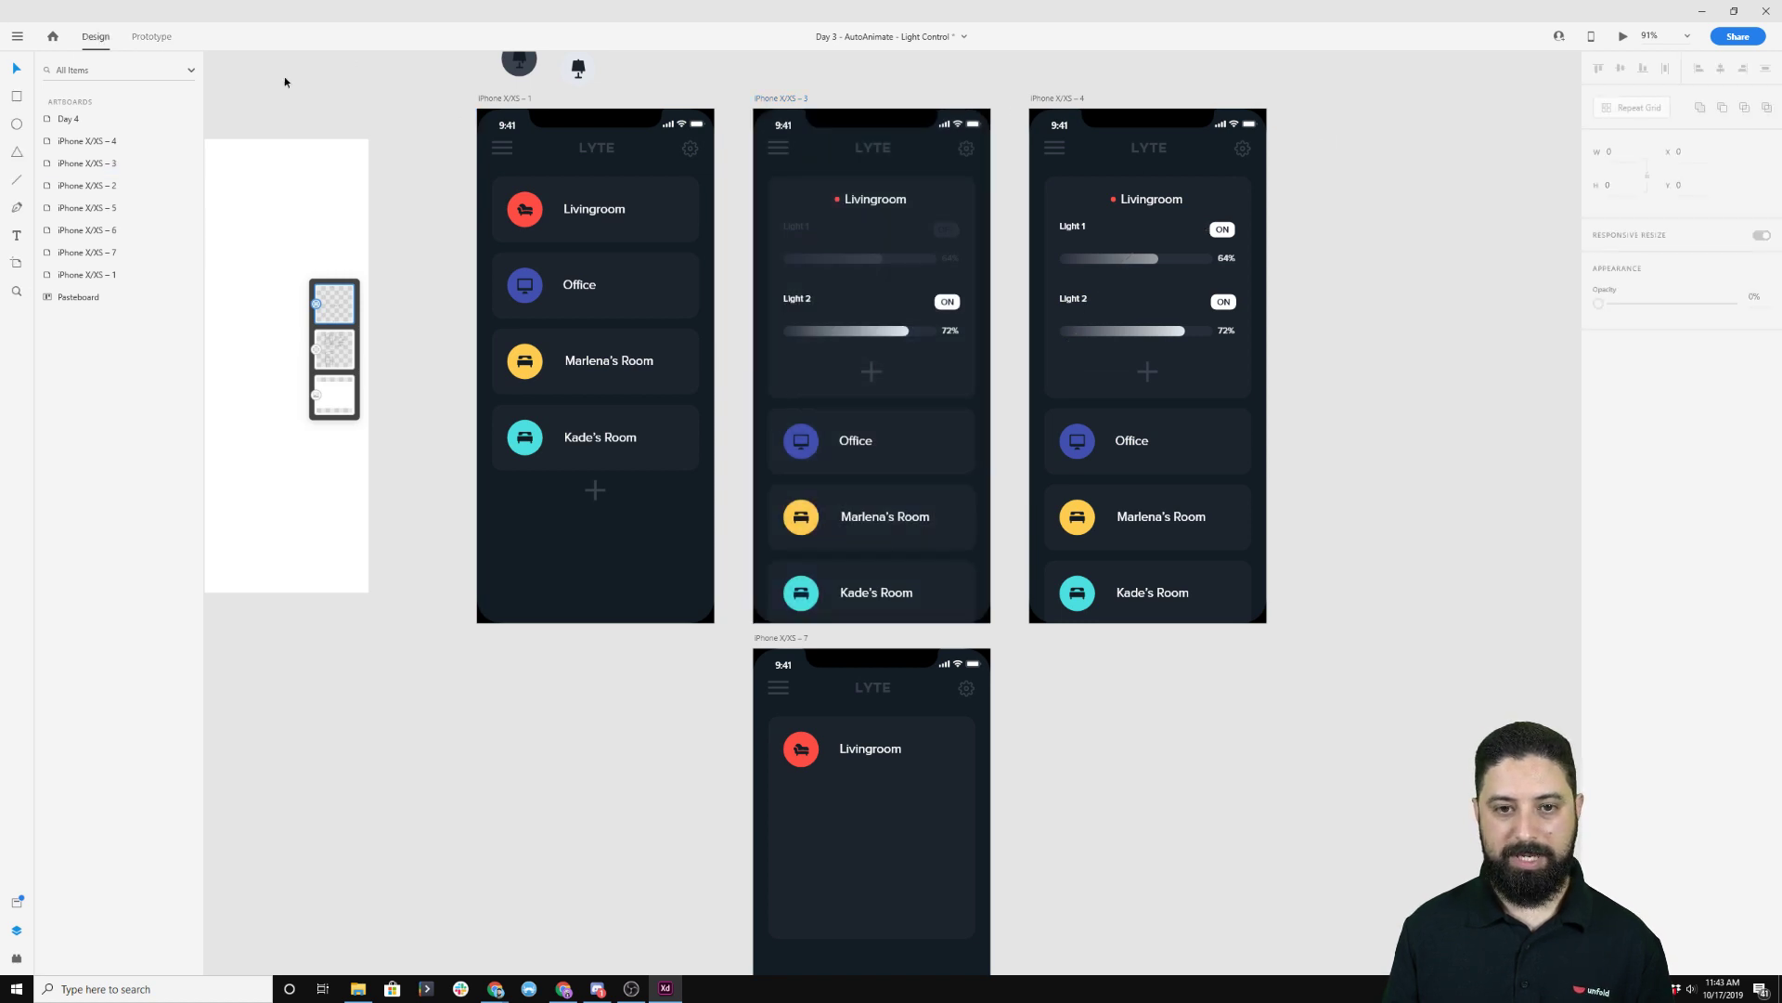
{"action": "scroll", "coordinate": [950, 209], "scroll_direction": "up", "scroll_amount": 5}
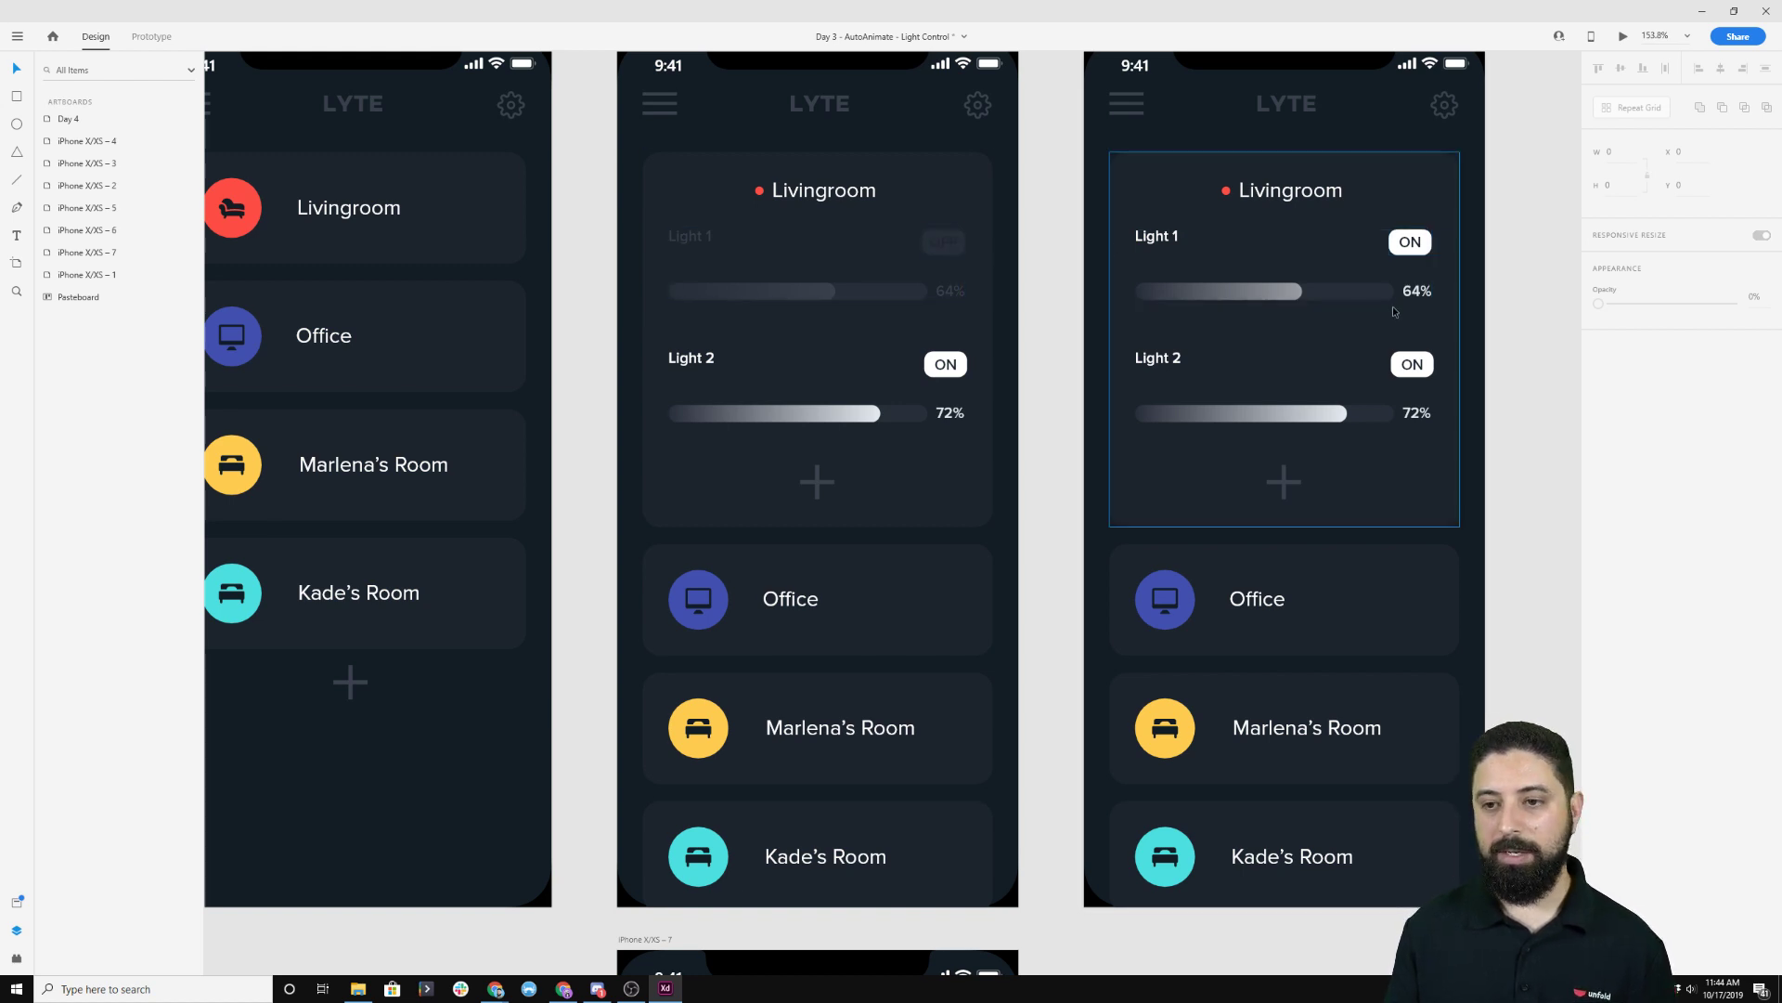
{"action": "double_click", "coordinate": [1418, 293]}
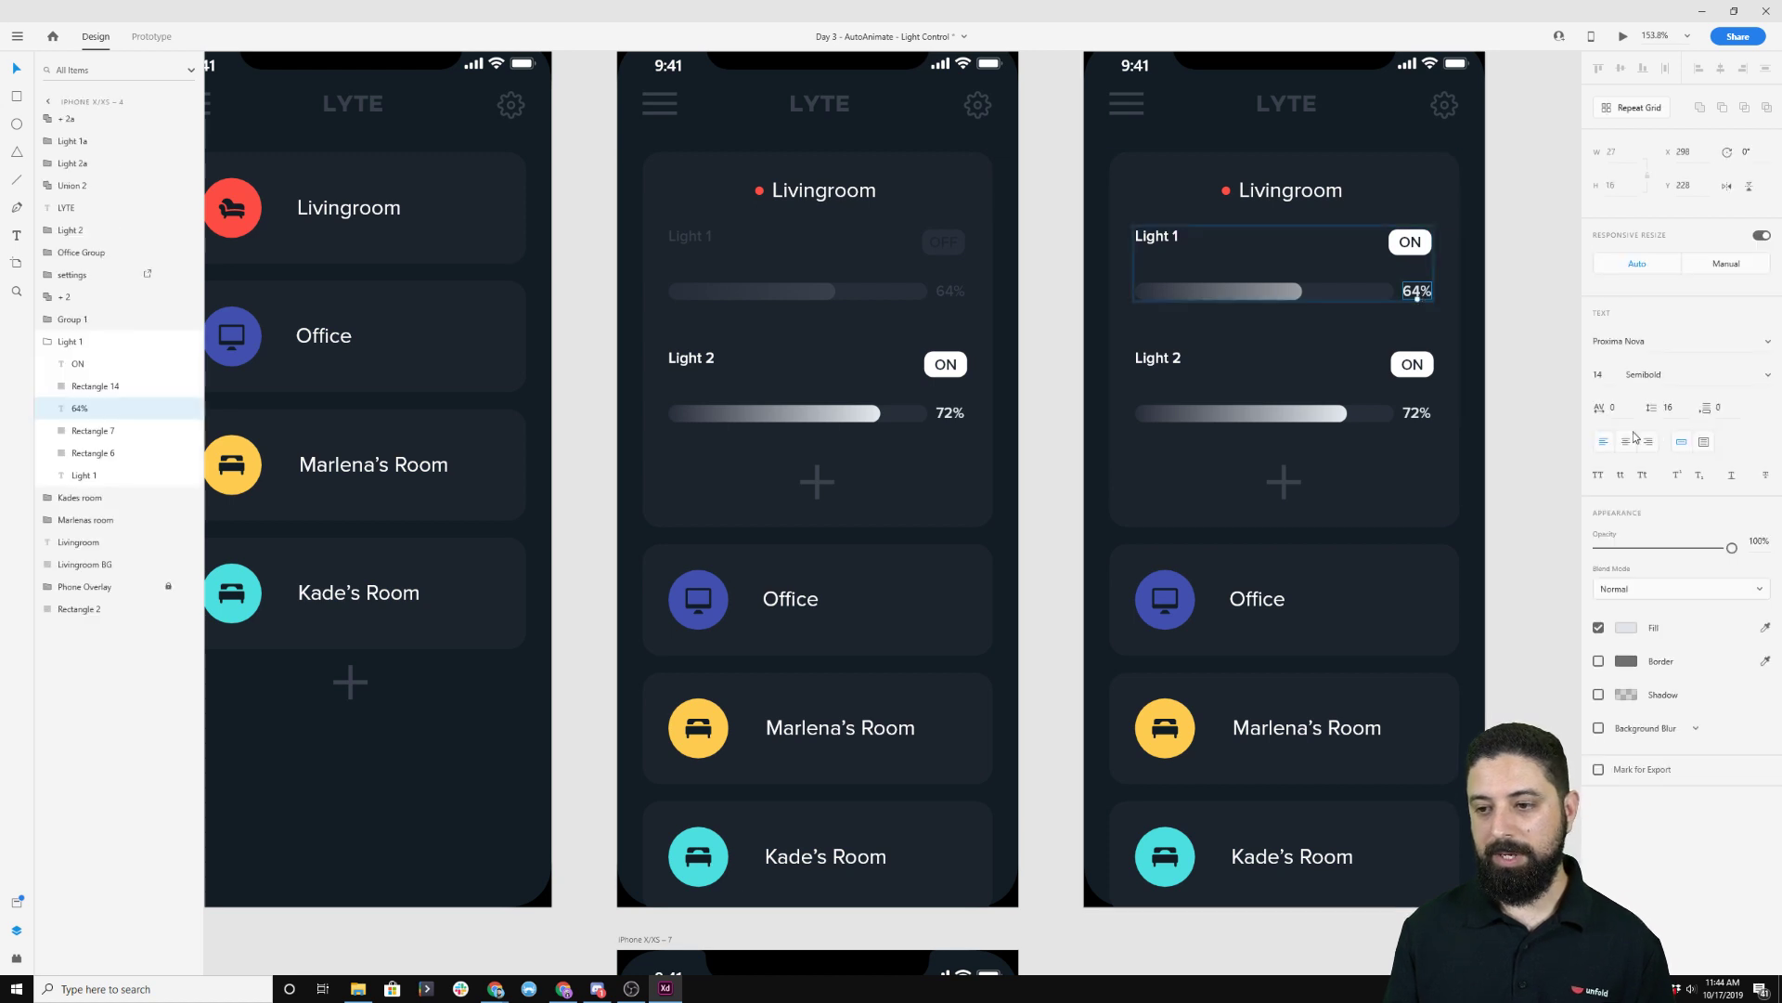
{"action": "left_click", "coordinate": [1151, 241]}
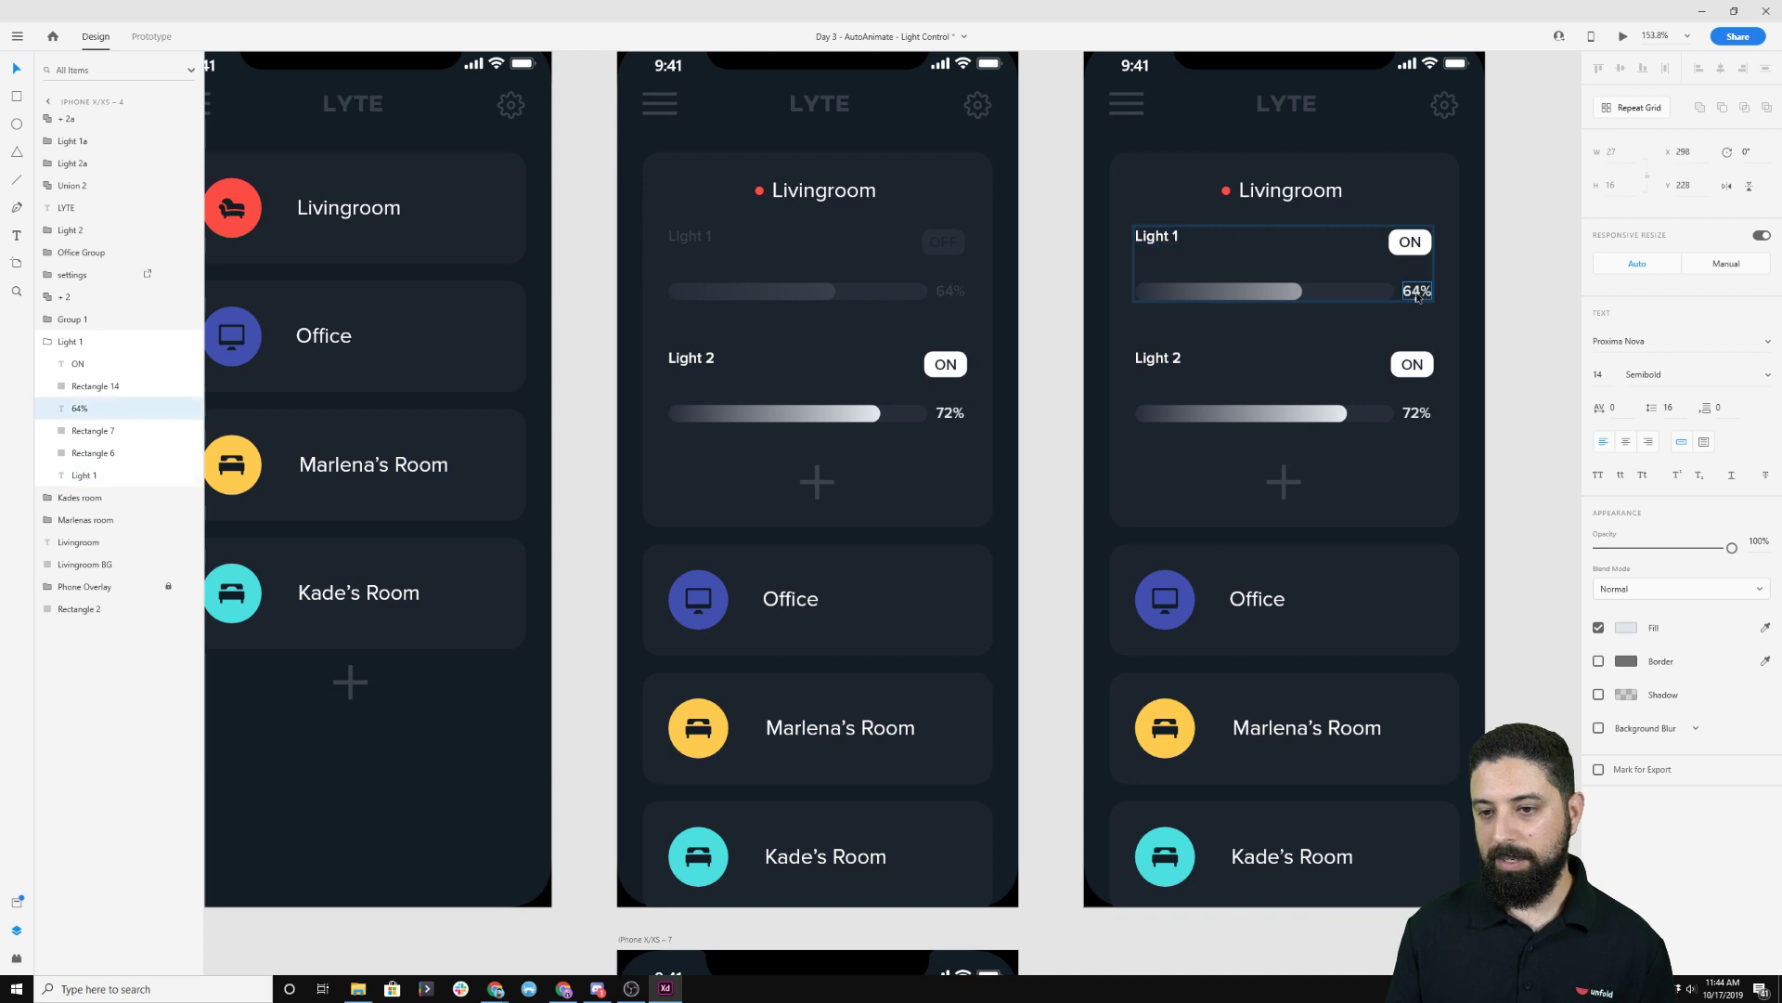
{"action": "left_click", "coordinate": [1418, 297]}
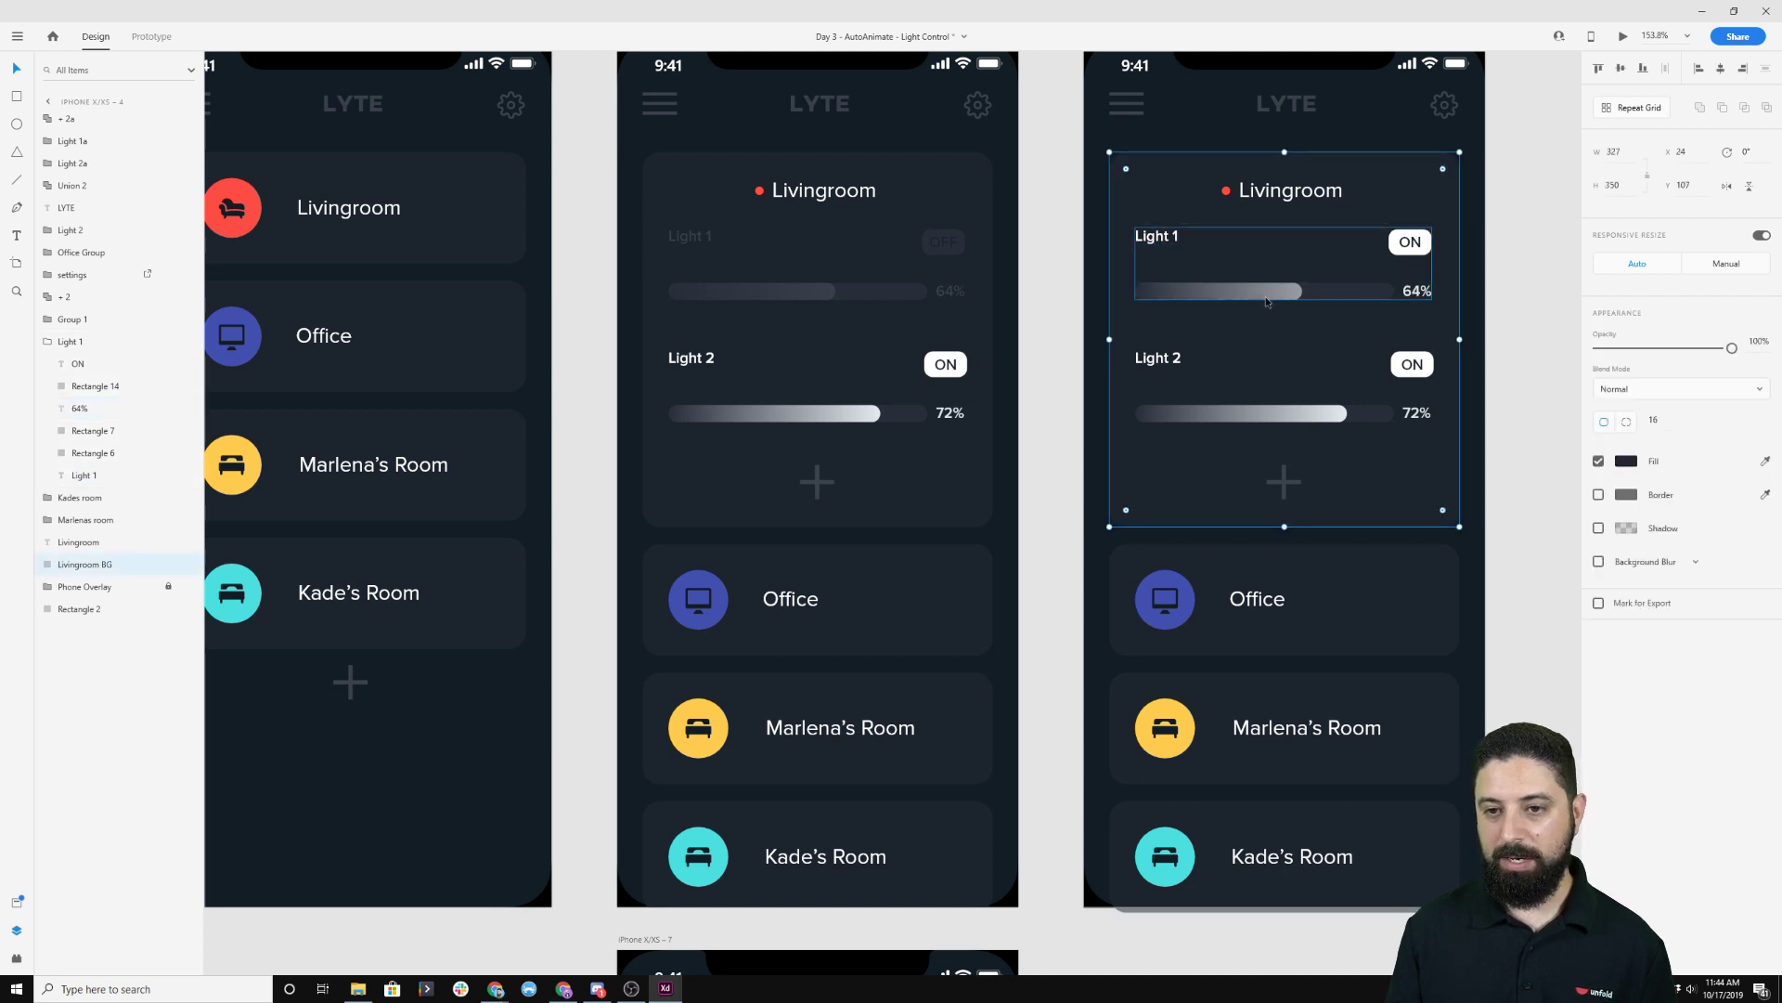
{"action": "left_click", "coordinate": [1508, 376]}
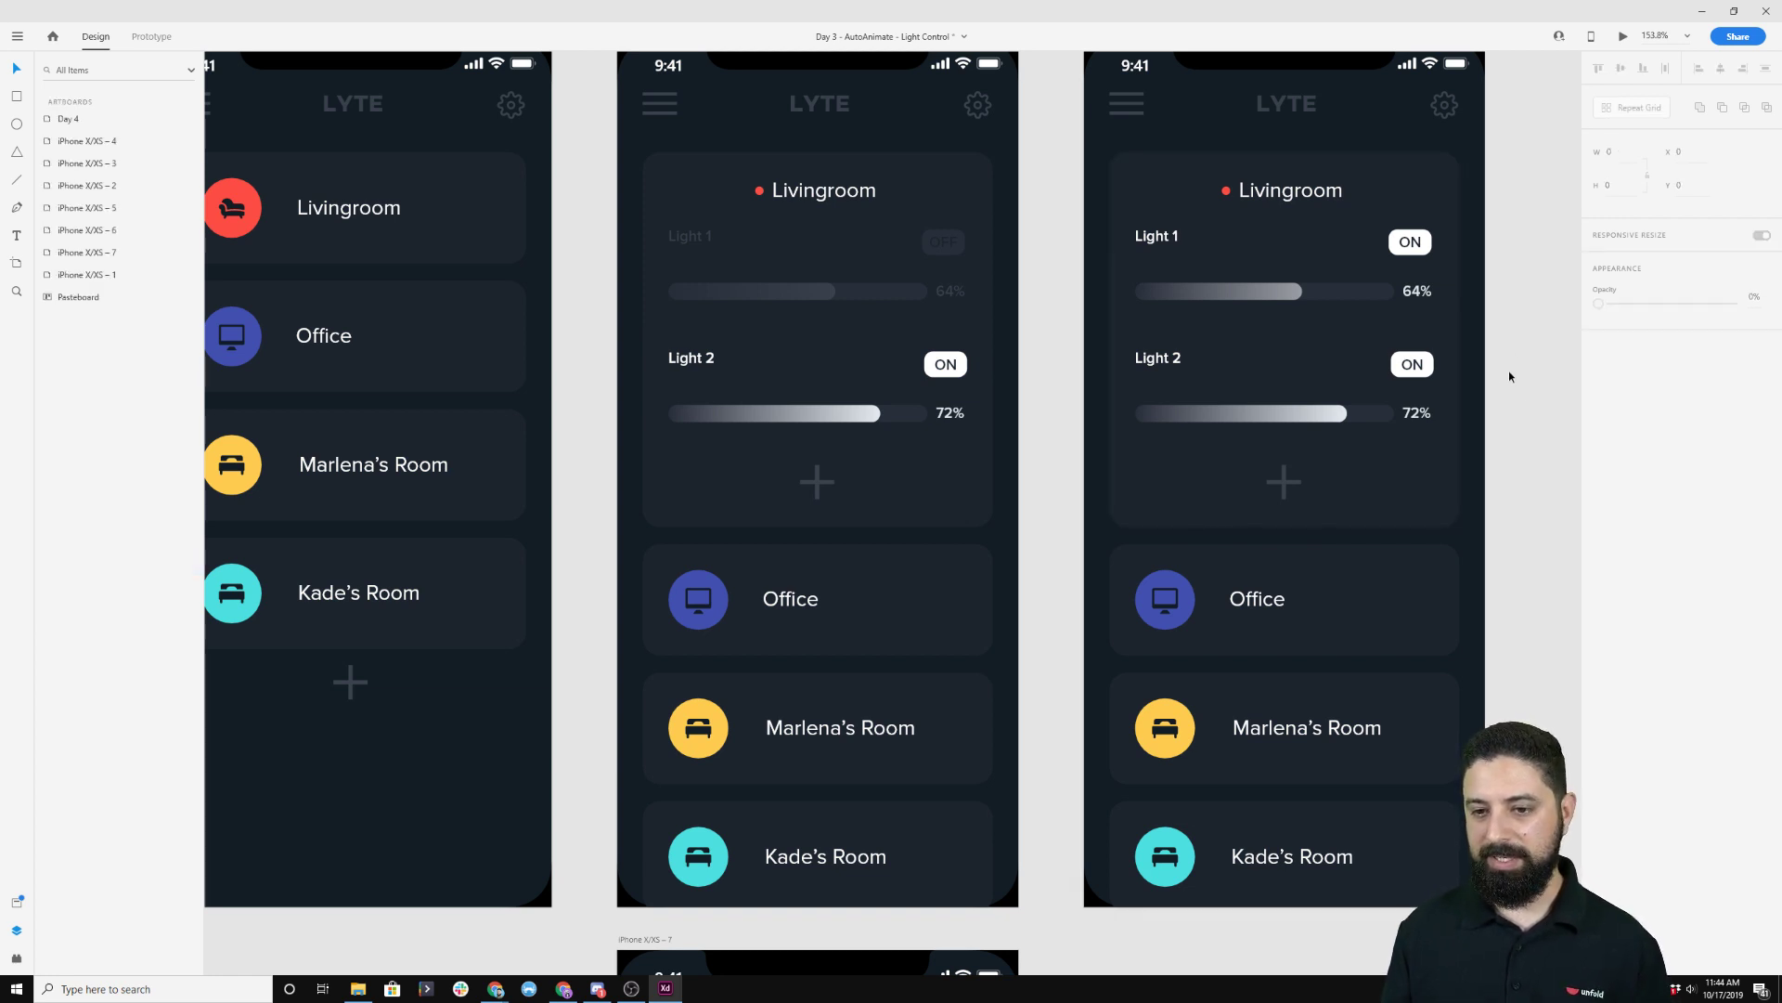
Move the iPhone X/XS – 5 and iPhone X/XS – 6 artboards together closer to iPhone X/XS – 4, starting at X 1998.
{"action": "scroll", "coordinate": [1522, 396], "scroll_direction": "down", "scroll_amount": 4}
{"action": "left_click_drag", "start_coordinate": [1567, 369], "coordinate": [1259, 314]}
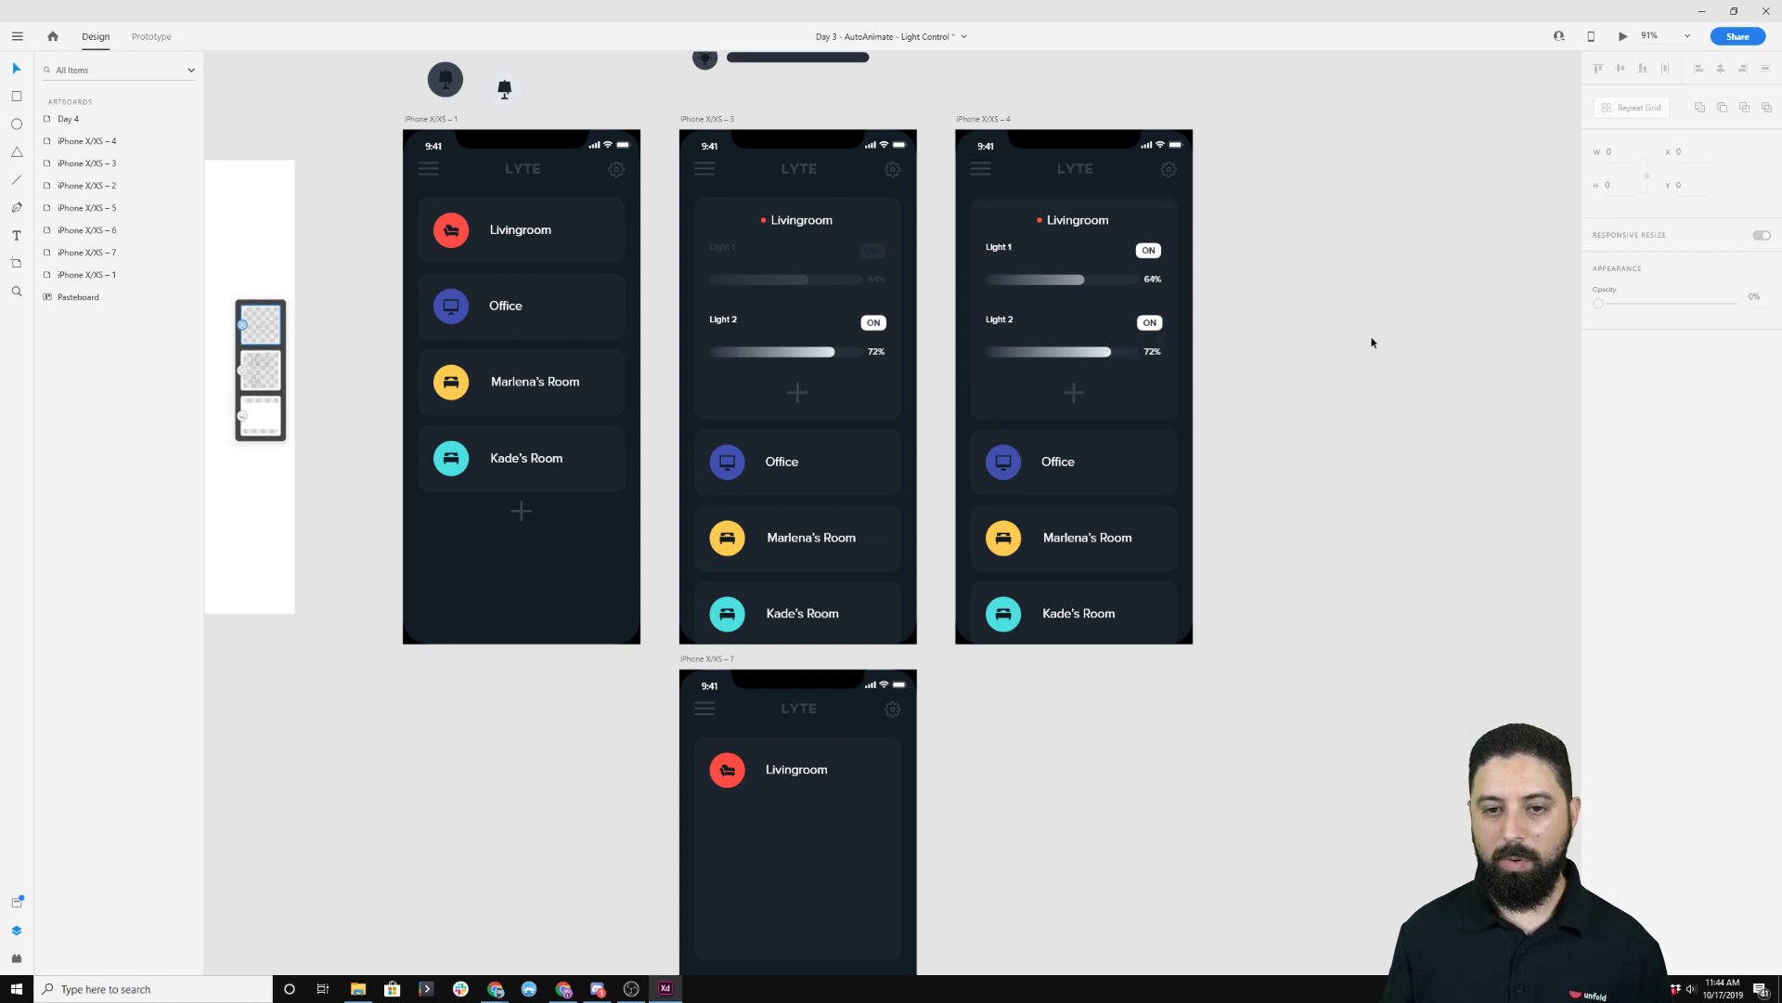
{"action": "scroll", "coordinate": [1372, 343], "scroll_direction": "down", "scroll_amount": 4}
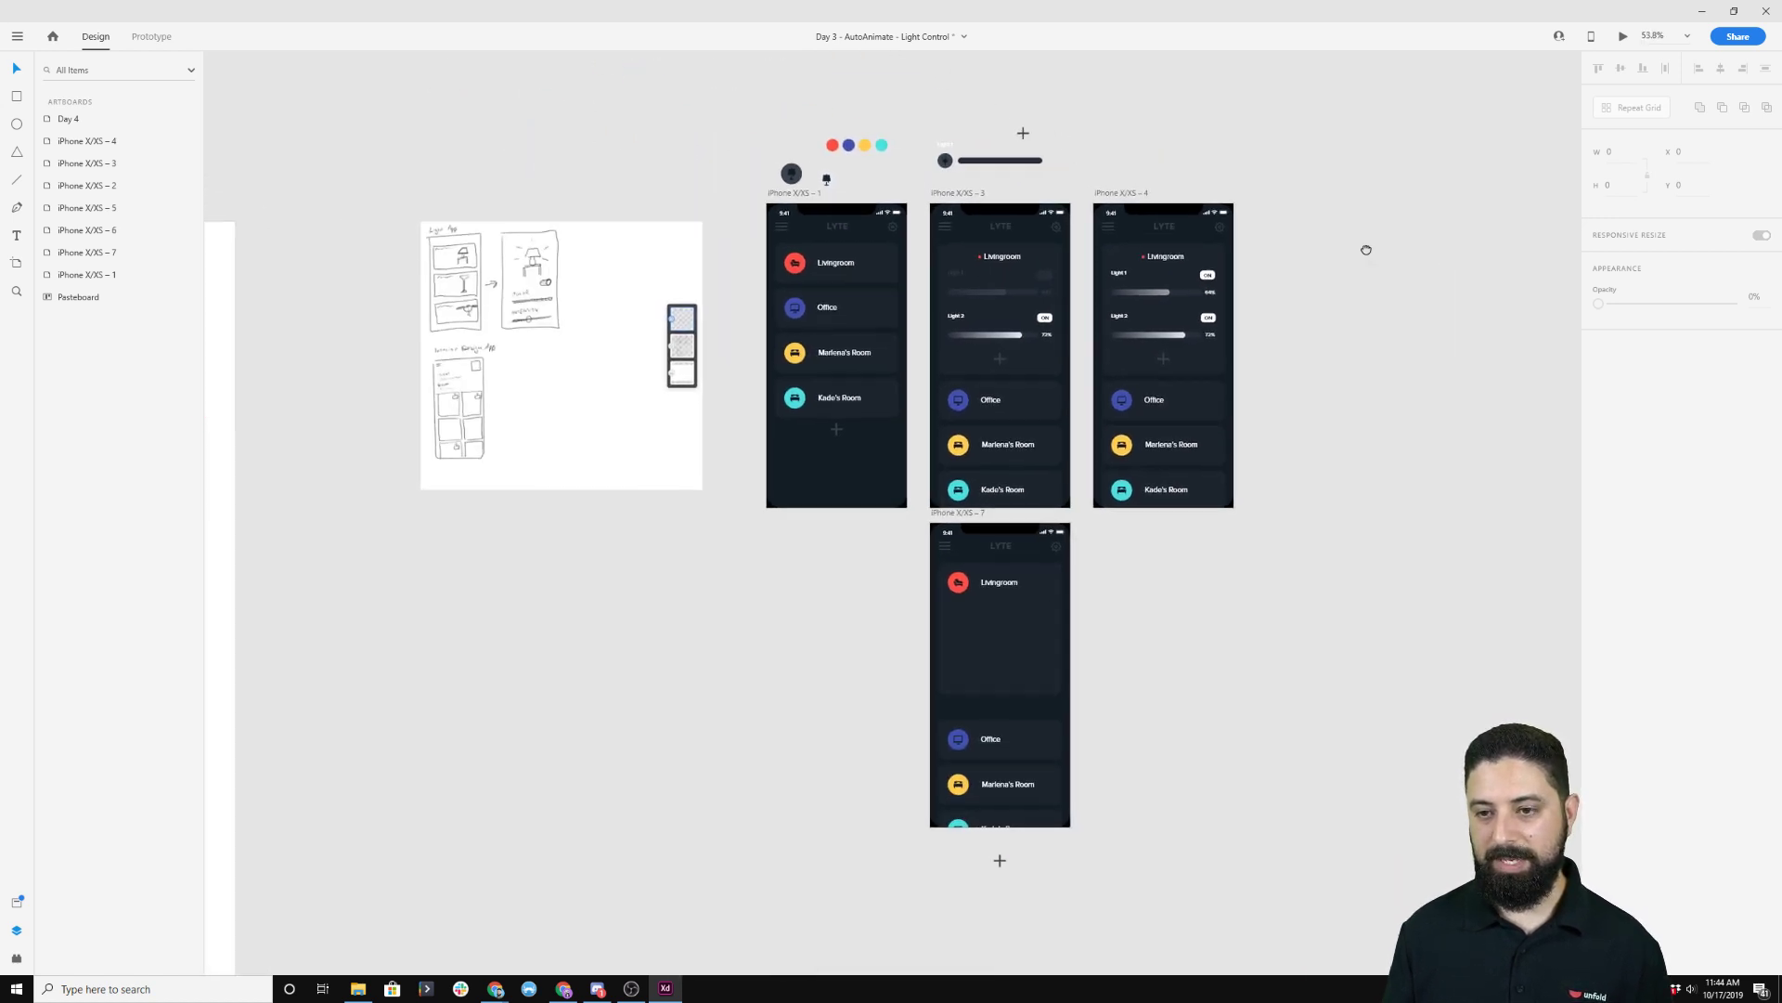
{"action": "mouse_move", "coordinate": [1365, 247]}
{"action": "left_mouse_down"}
{"action": "mouse_move", "coordinate": [1059, 244]}
{"action": "mouse_move", "coordinate": [1178, 245]}
{"action": "left_mouse_up"}
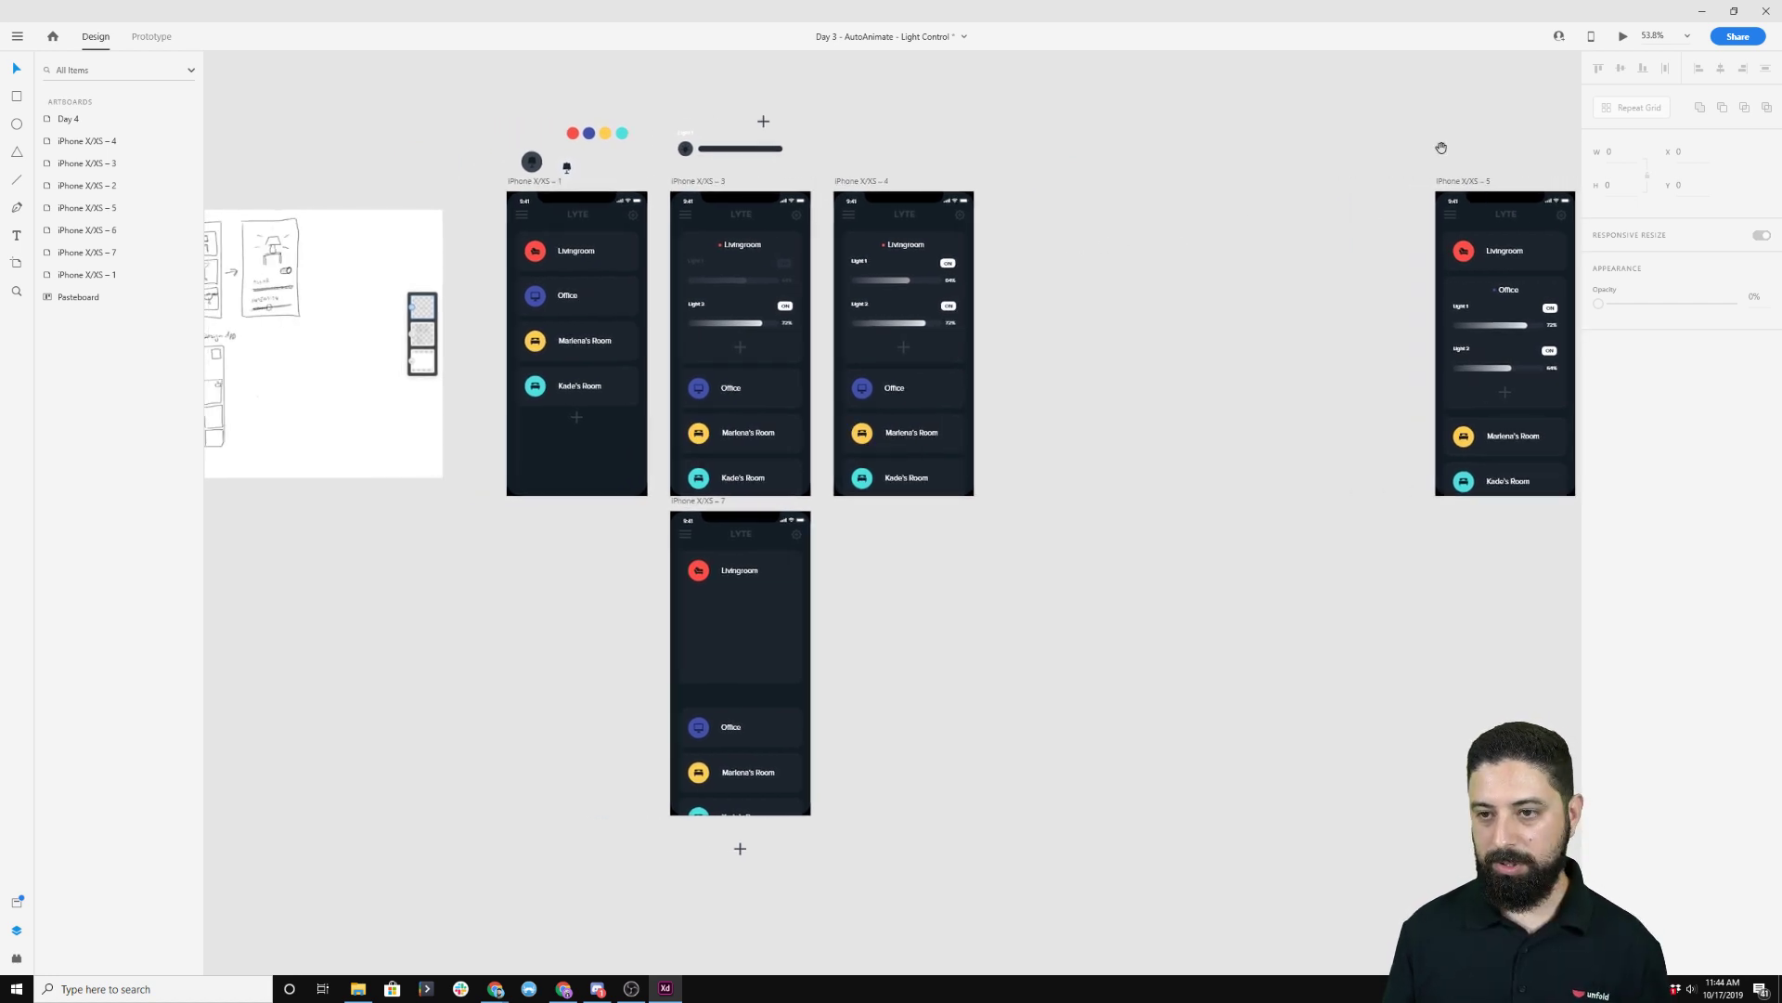
{"action": "left_click_drag", "start_coordinate": [1440, 149], "coordinate": [1286, 144]}
{"action": "left_click", "coordinate": [1308, 175]}
{"action": "left_click", "coordinate": [1464, 177], "text": "shift"}
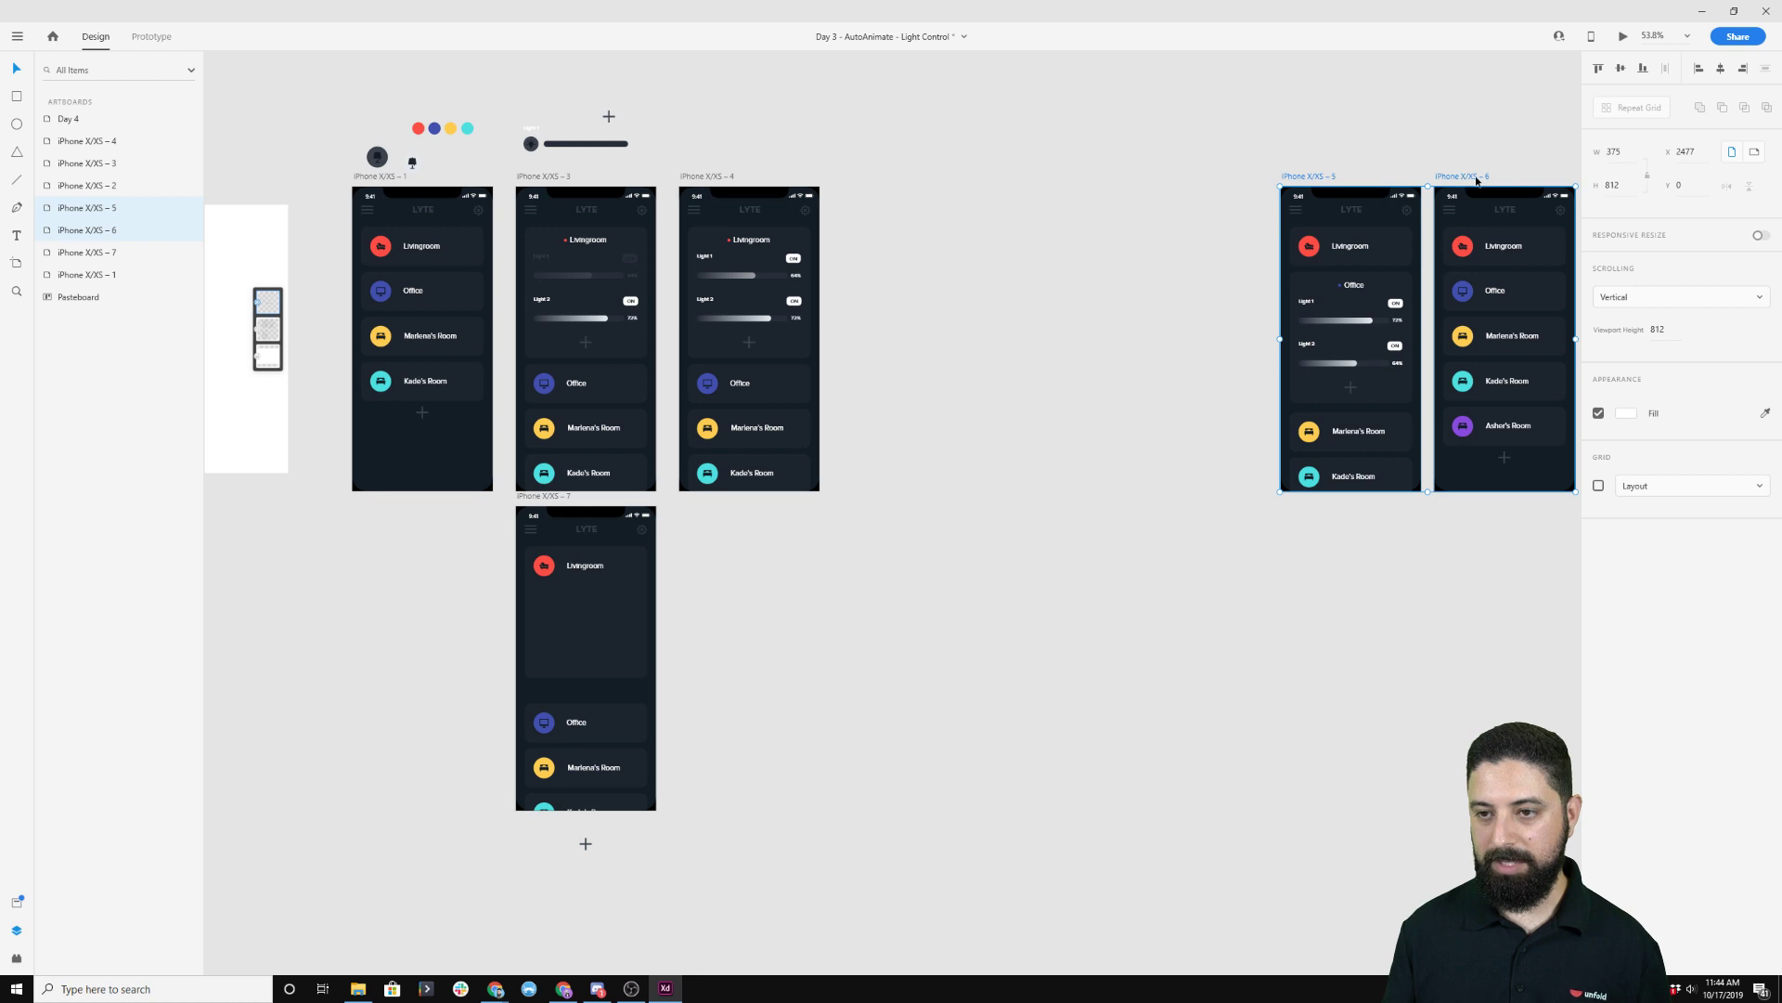
{"action": "left_click_drag", "start_coordinate": [1478, 180], "coordinate": [1299, 180]}
{"action": "left_click_drag", "start_coordinate": [925, 217], "coordinate": [1163, 265]}
{"action": "scroll", "coordinate": [1165, 272], "scroll_direction": "up", "scroll_amount": 3}
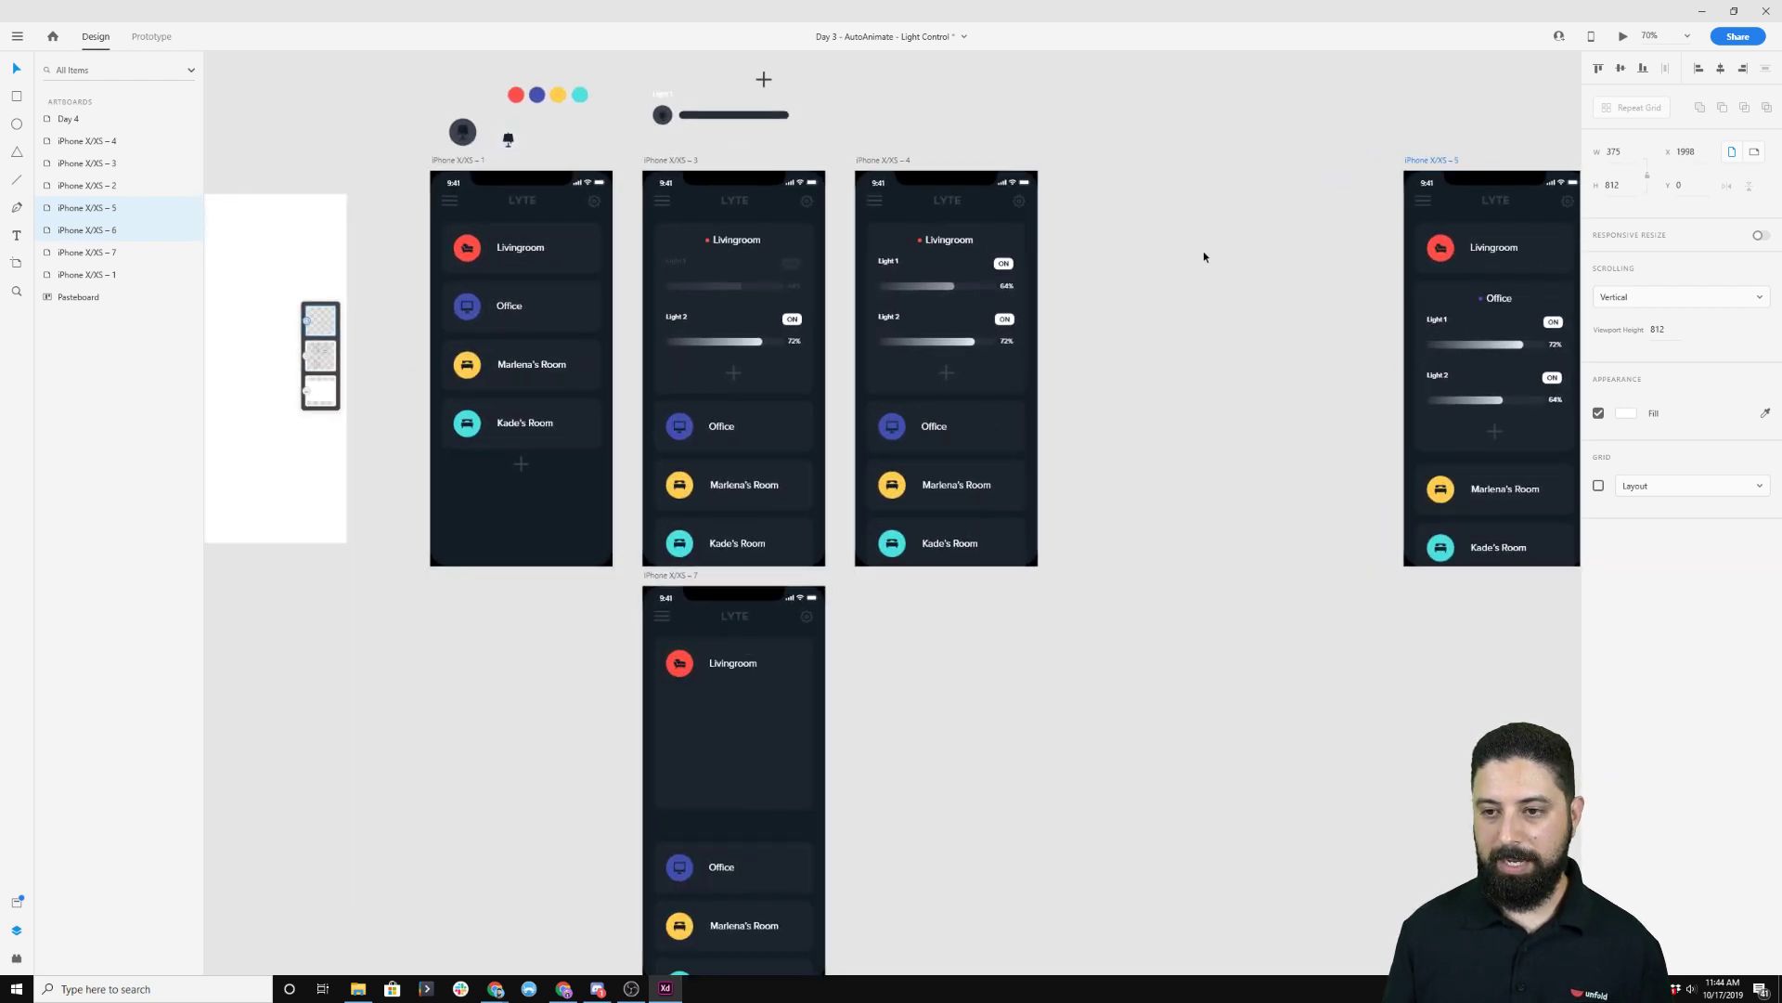
{"action": "left_click", "coordinate": [1216, 243]}
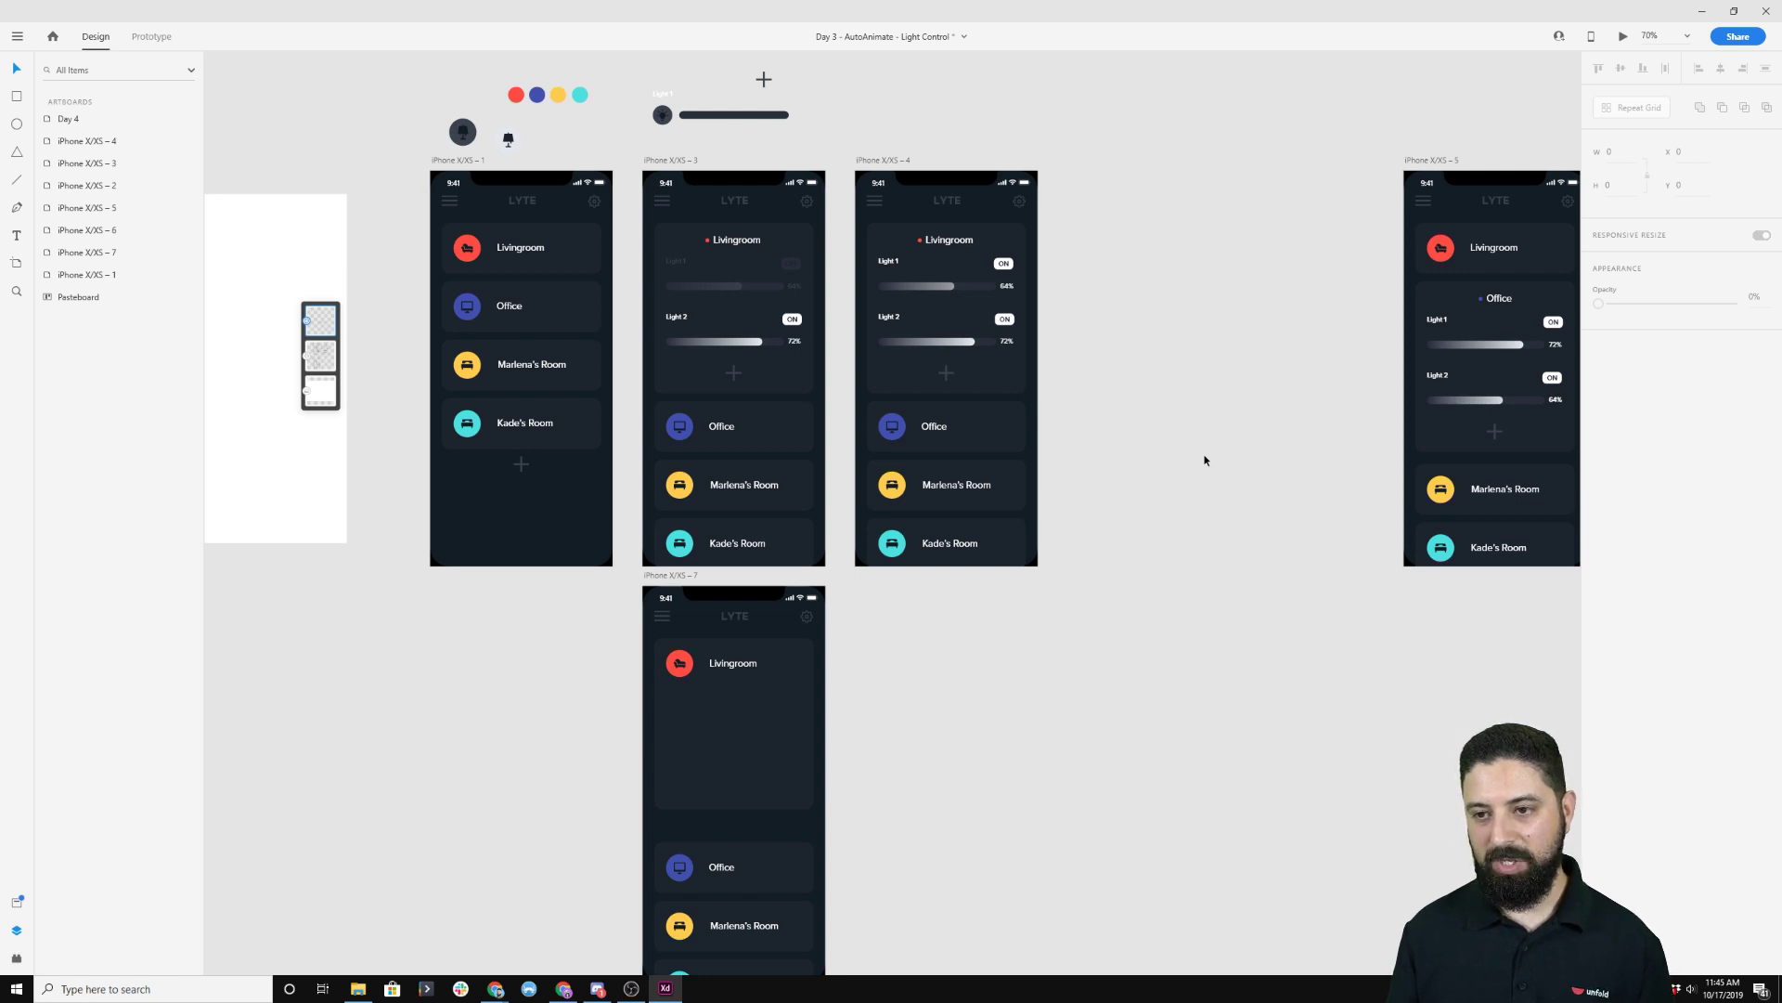
Inspect the hidden Light 1a group on iPhone X/XS – 4 and the dimmed Light 1 group on iPhone X/XS – 3.
{"action": "left_click", "coordinate": [978, 407]}
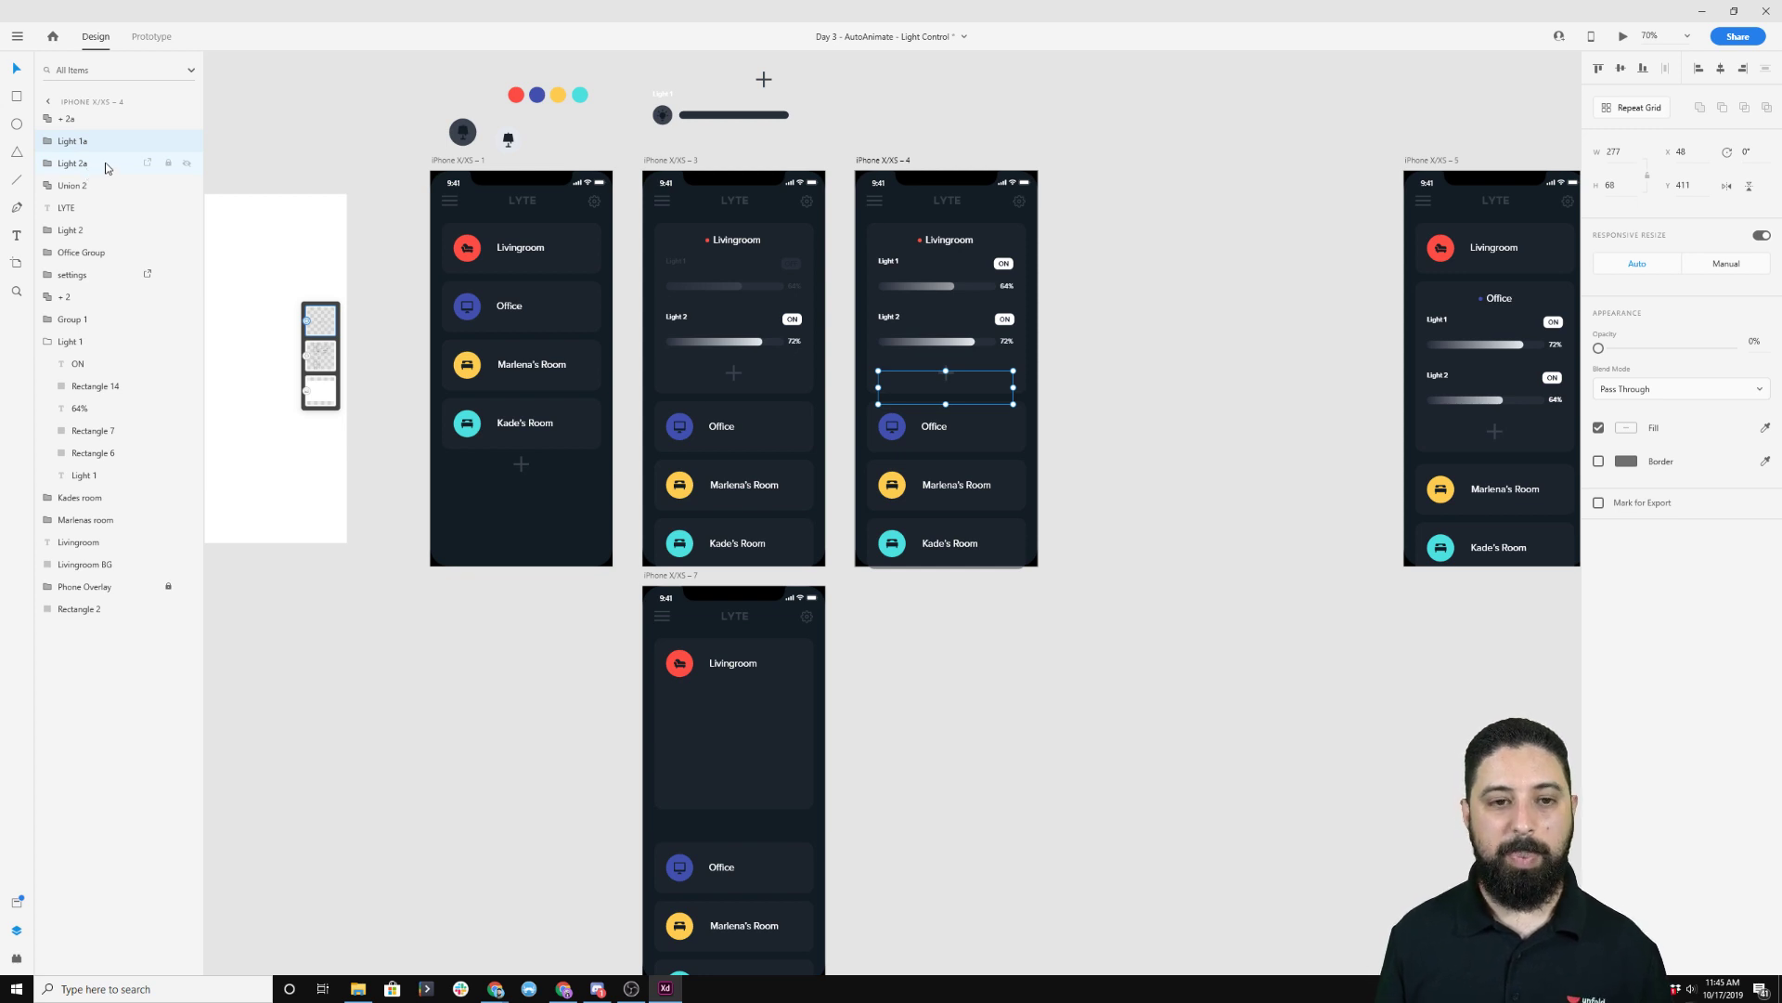
{"action": "left_click", "coordinate": [677, 266]}
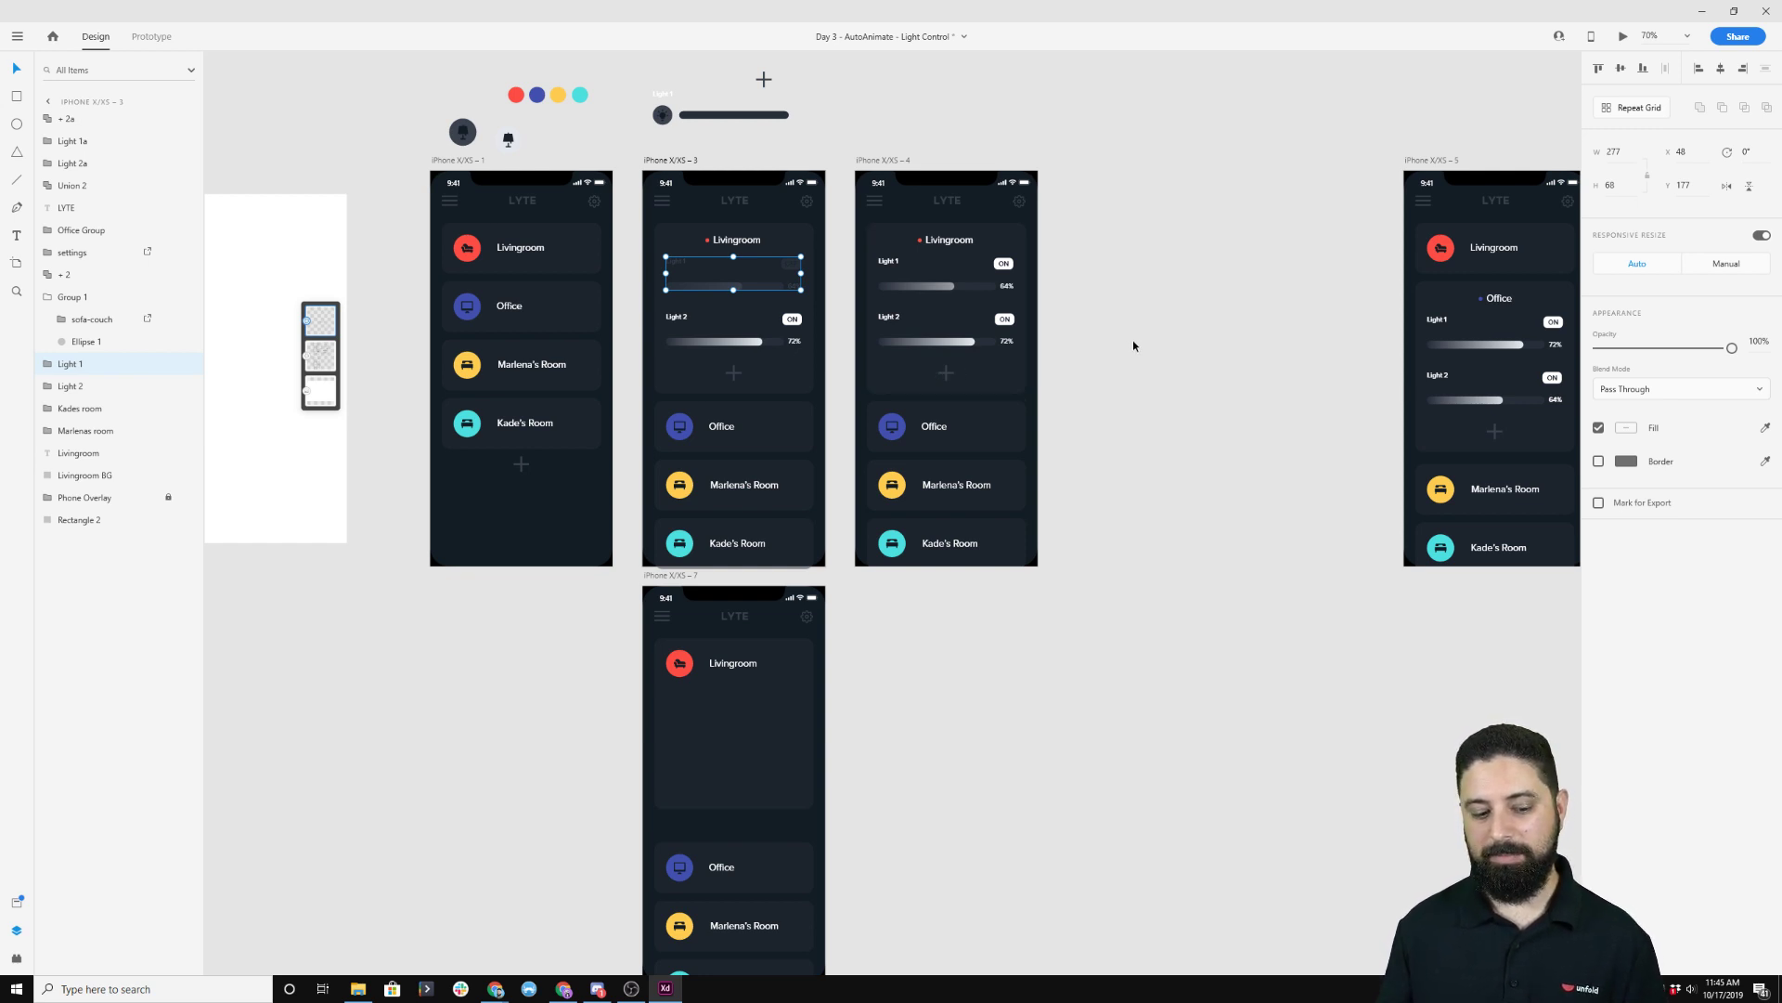
{"action": "left_click", "coordinate": [1063, 219]}
Fill the rectangle behind Light 1's OFF label on iPhone X/XS – 3 with white (#FFFFFF) and lower its opacity to 44%.
{"action": "scroll", "coordinate": [761, 225], "scroll_direction": "up", "scroll_amount": 4}
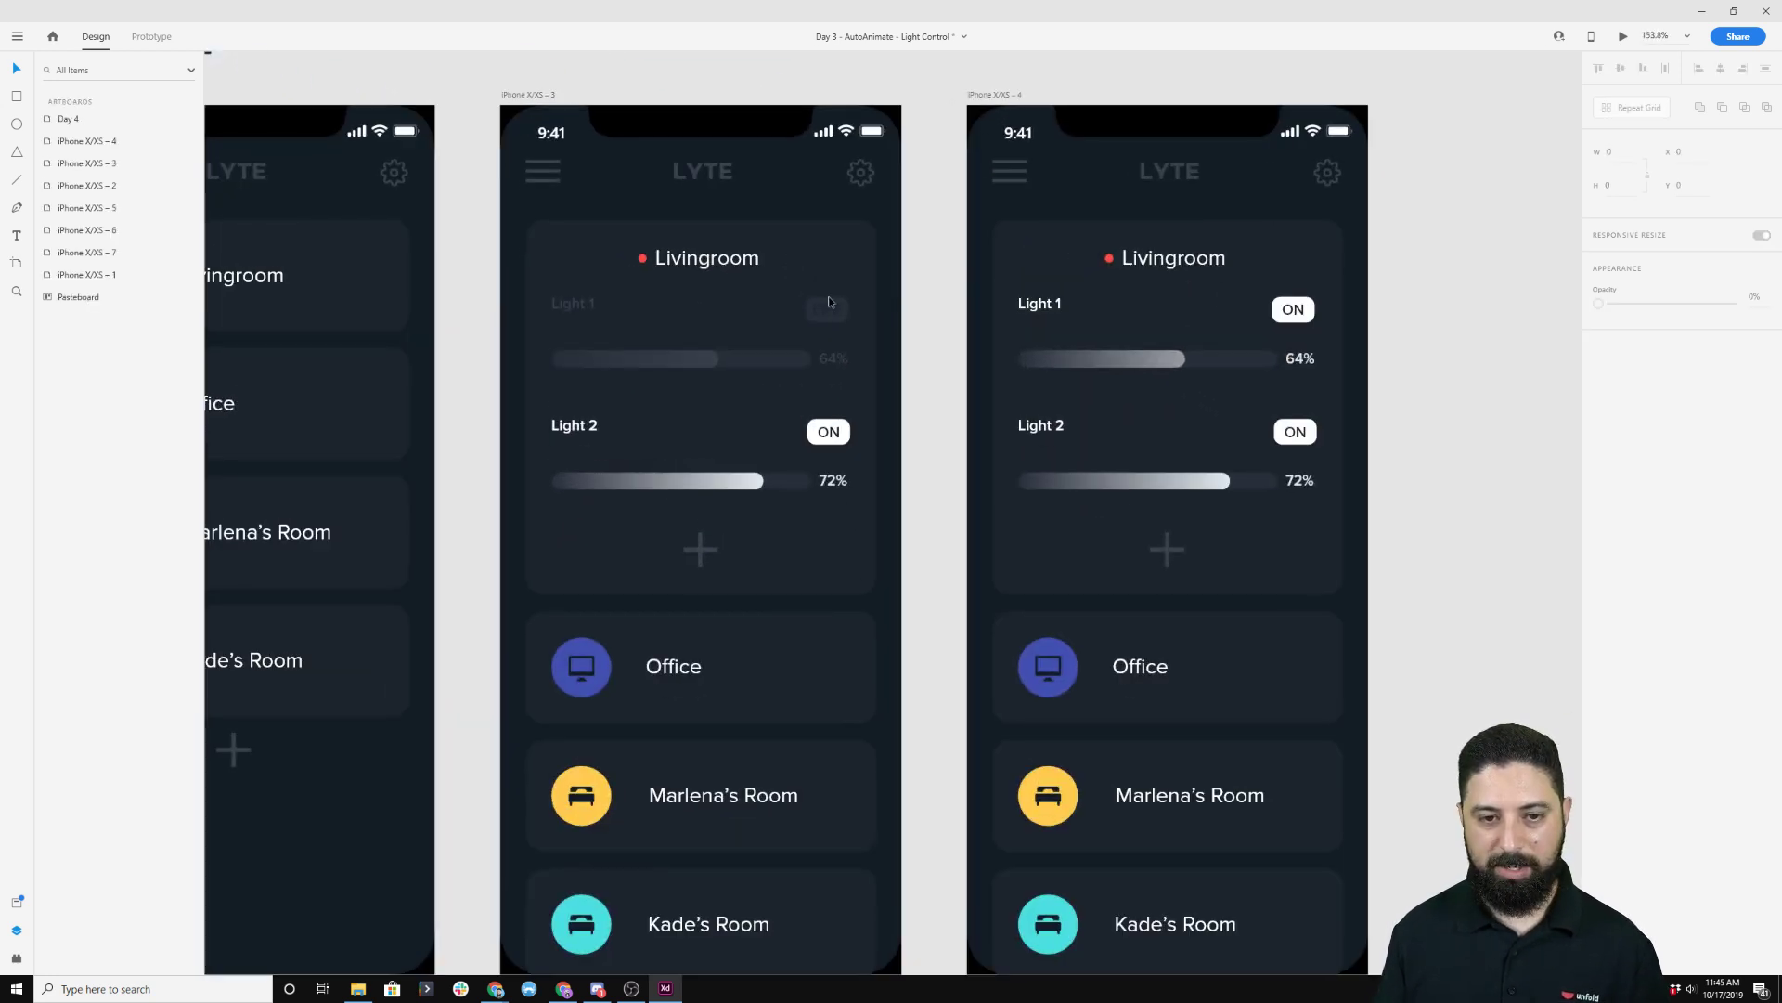
{"action": "double_click", "coordinate": [830, 302]}
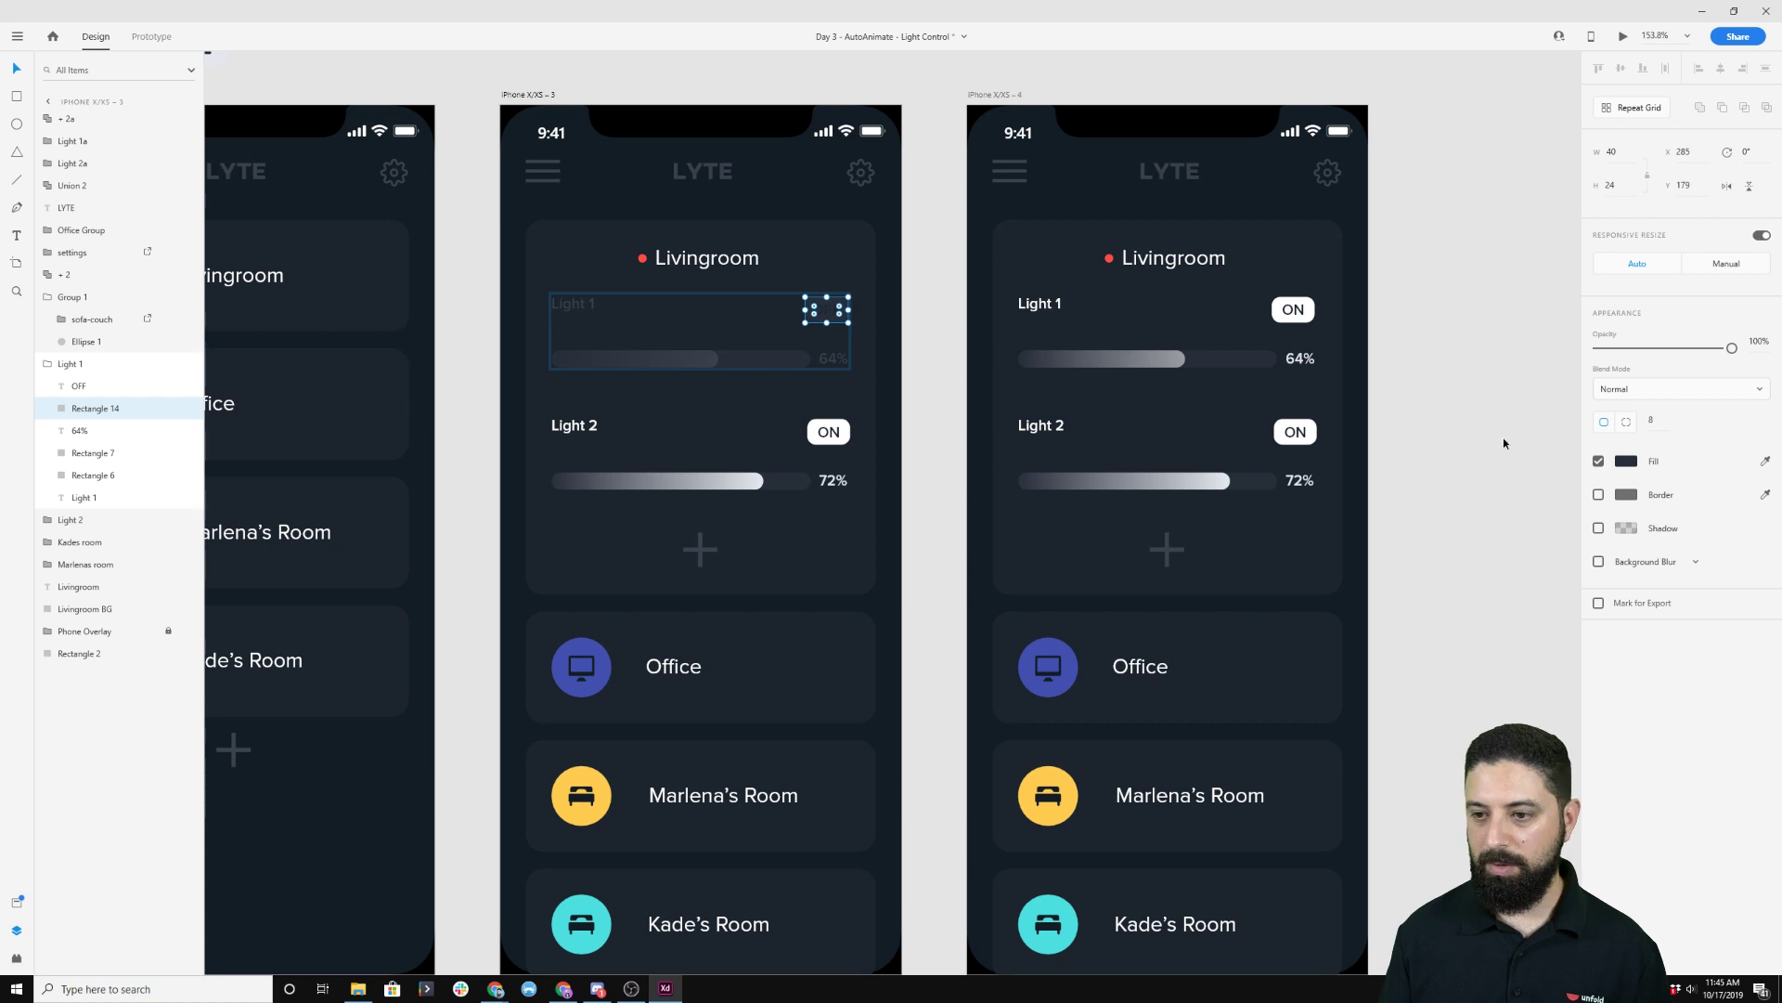
{"action": "left_click", "coordinate": [1629, 465]}
{"action": "left_click_drag", "start_coordinate": [1459, 420], "coordinate": [1369, 351]}
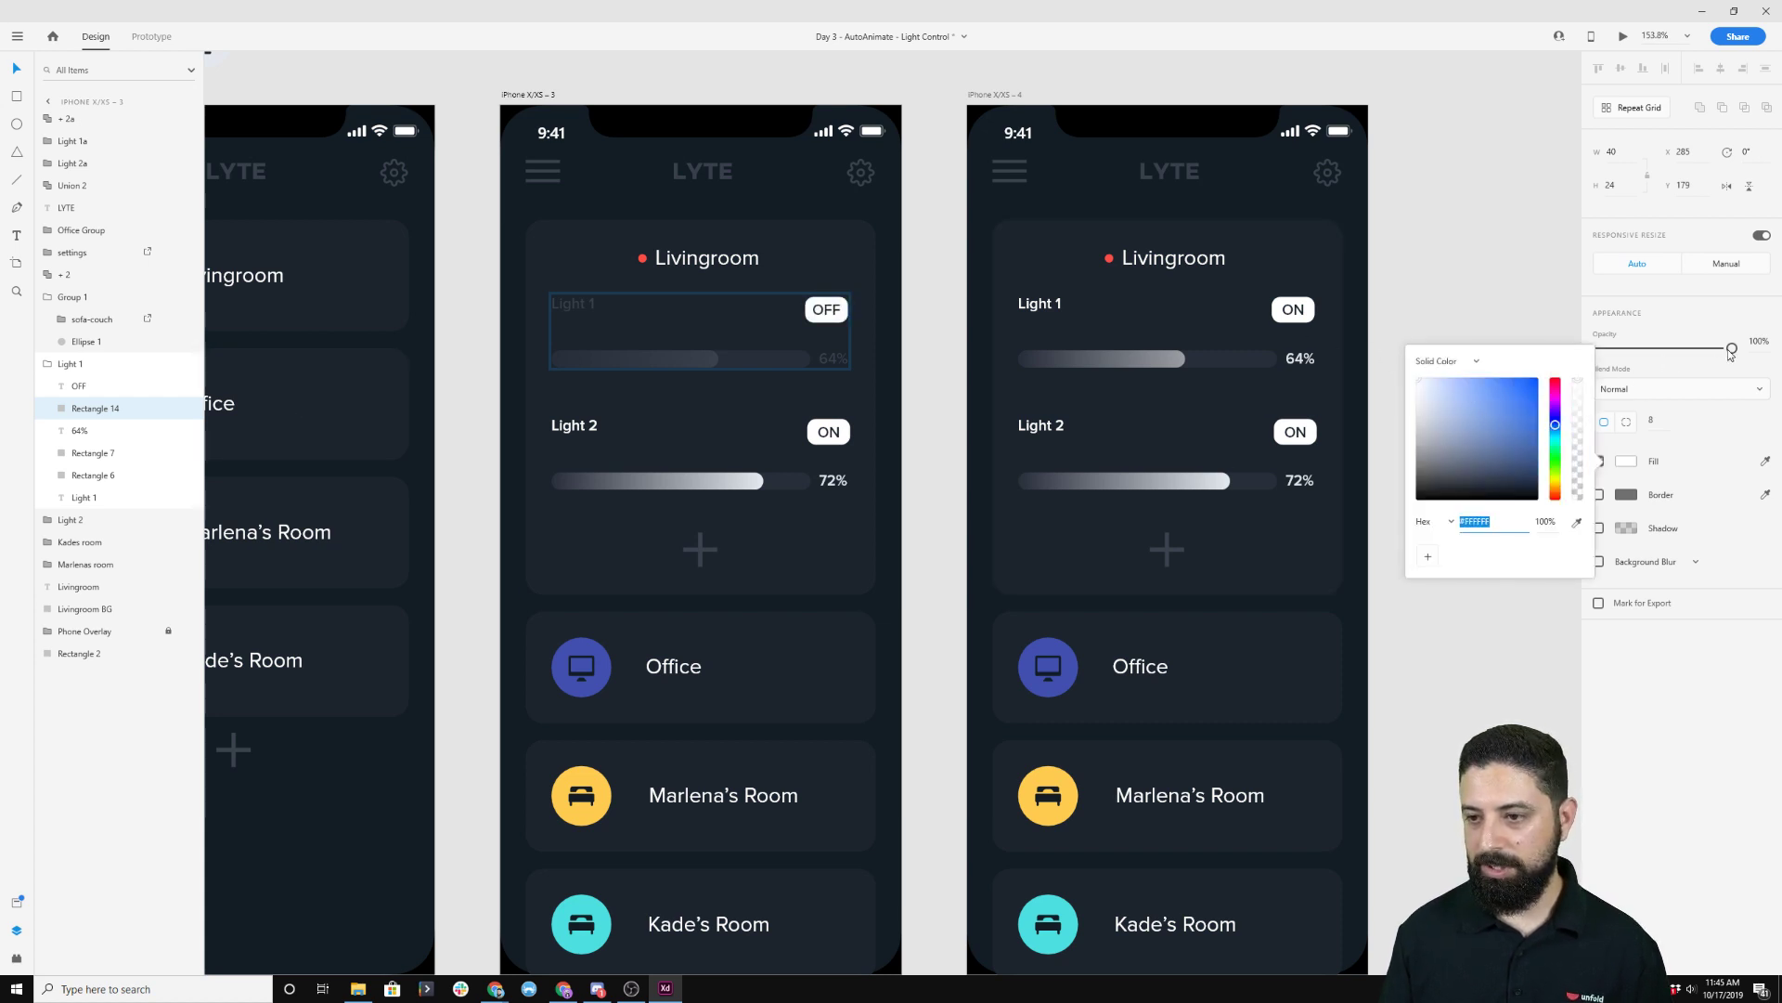
{"action": "left_click_drag", "start_coordinate": [1731, 347], "coordinate": [1656, 350]}
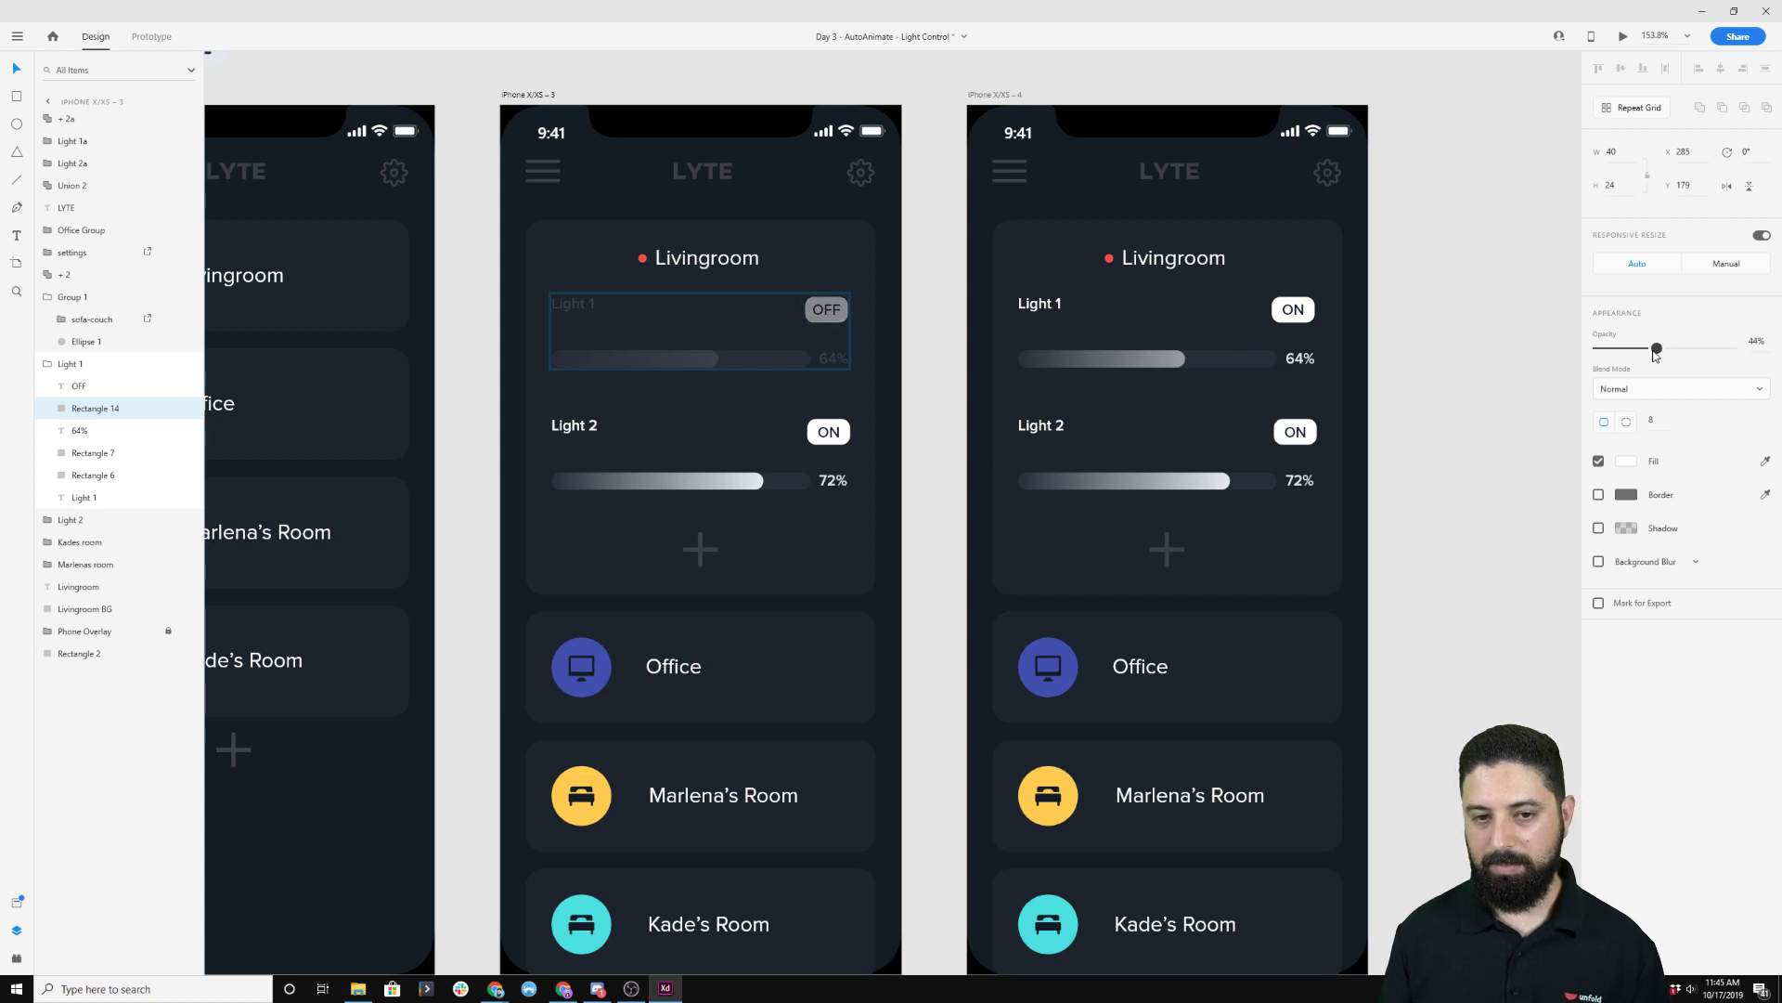
{"action": "left_click", "coordinate": [1445, 418]}
{"action": "scroll", "coordinate": [1444, 418], "scroll_direction": "down", "scroll_amount": 3}
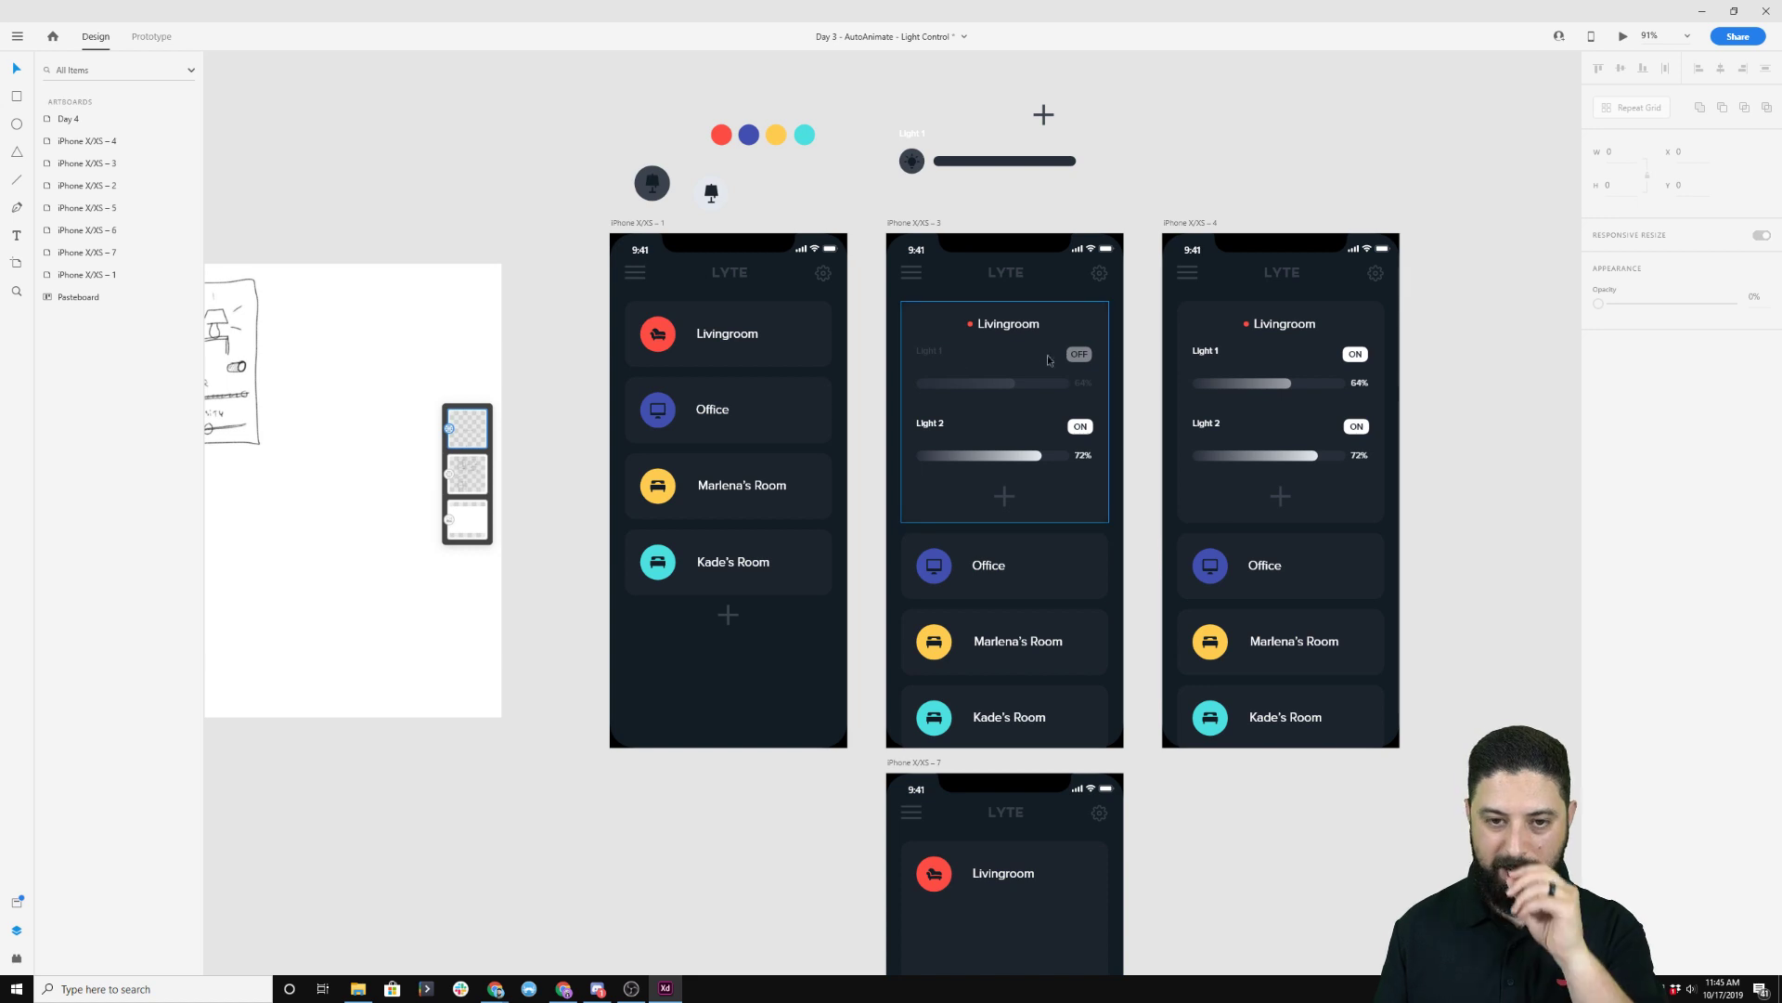
{"action": "left_click_drag", "start_coordinate": [1485, 468], "coordinate": [946, 375]}
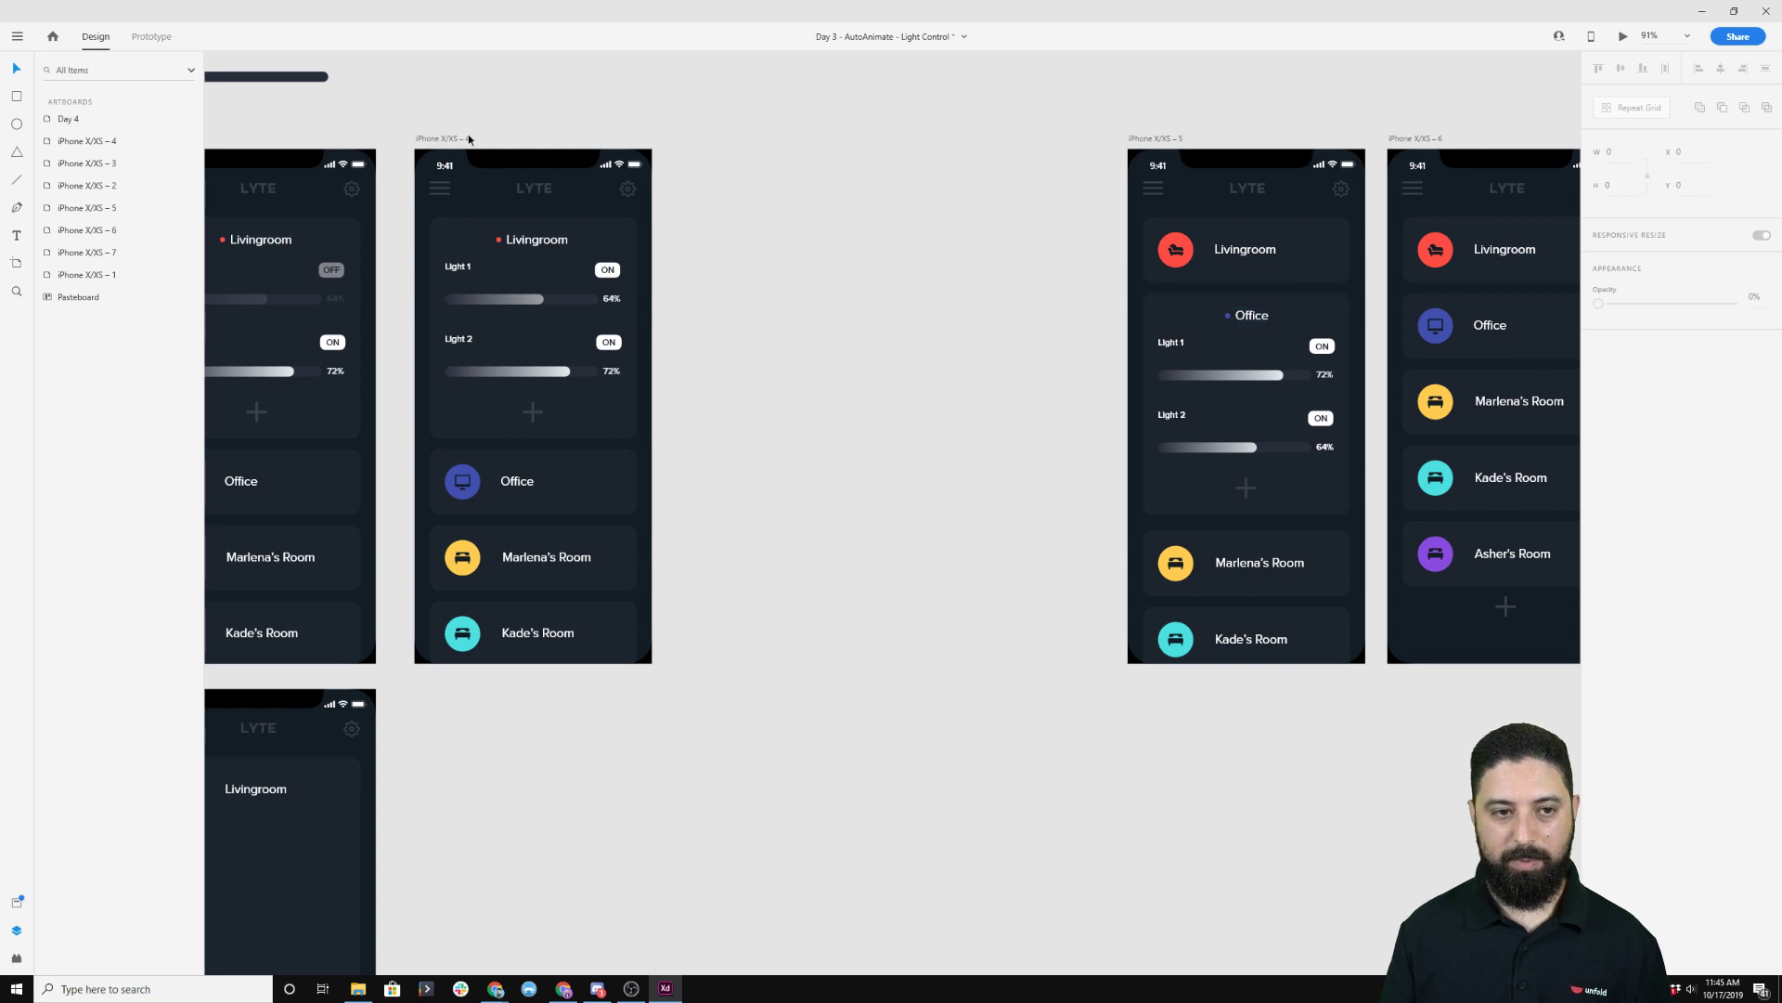
Duplicate the iPhone X/XS – 1 artboard and place the copy beside iPhone X/XS – 4 at X 1291.
{"action": "left_click_drag", "start_coordinate": [410, 121], "coordinate": [677, 125]}
{"action": "scroll", "coordinate": [703, 164], "scroll_direction": "down", "scroll_amount": 1}
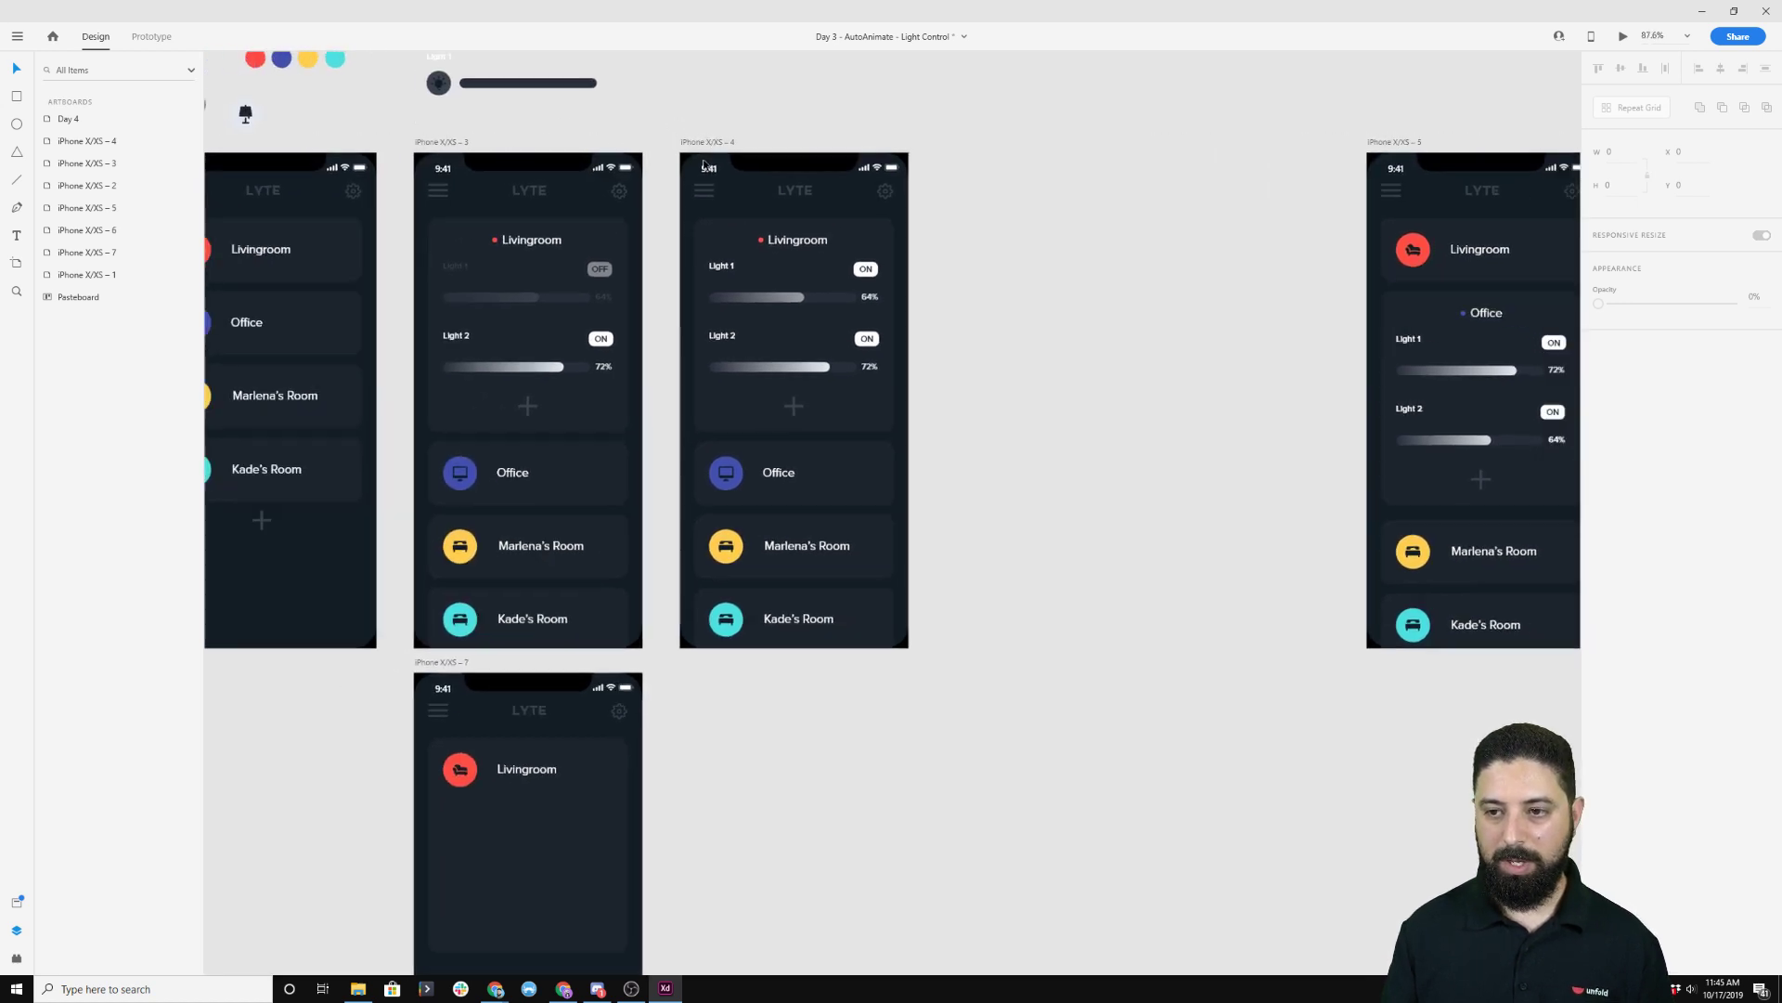
{"action": "scroll", "coordinate": [704, 163], "scroll_direction": "down", "scroll_amount": 3}
{"action": "left_click", "coordinate": [374, 147]}
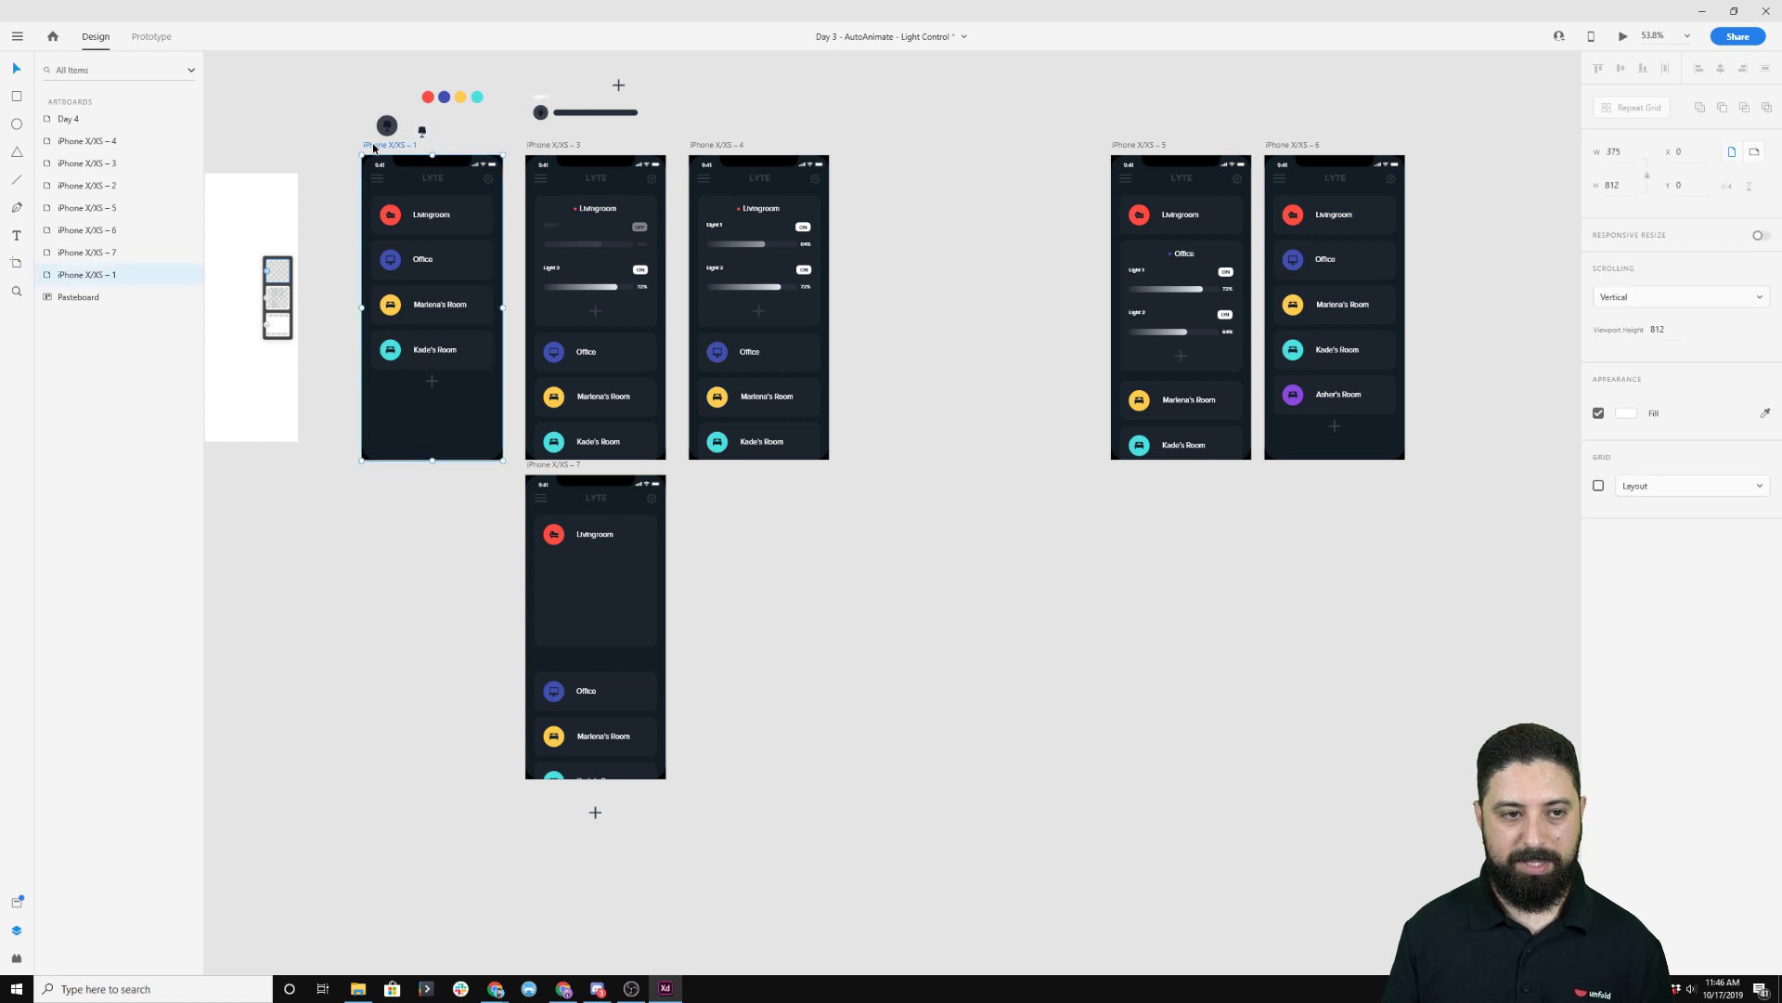
{"action": "left_click_drag", "start_coordinate": [374, 146], "coordinate": [855, 147]}
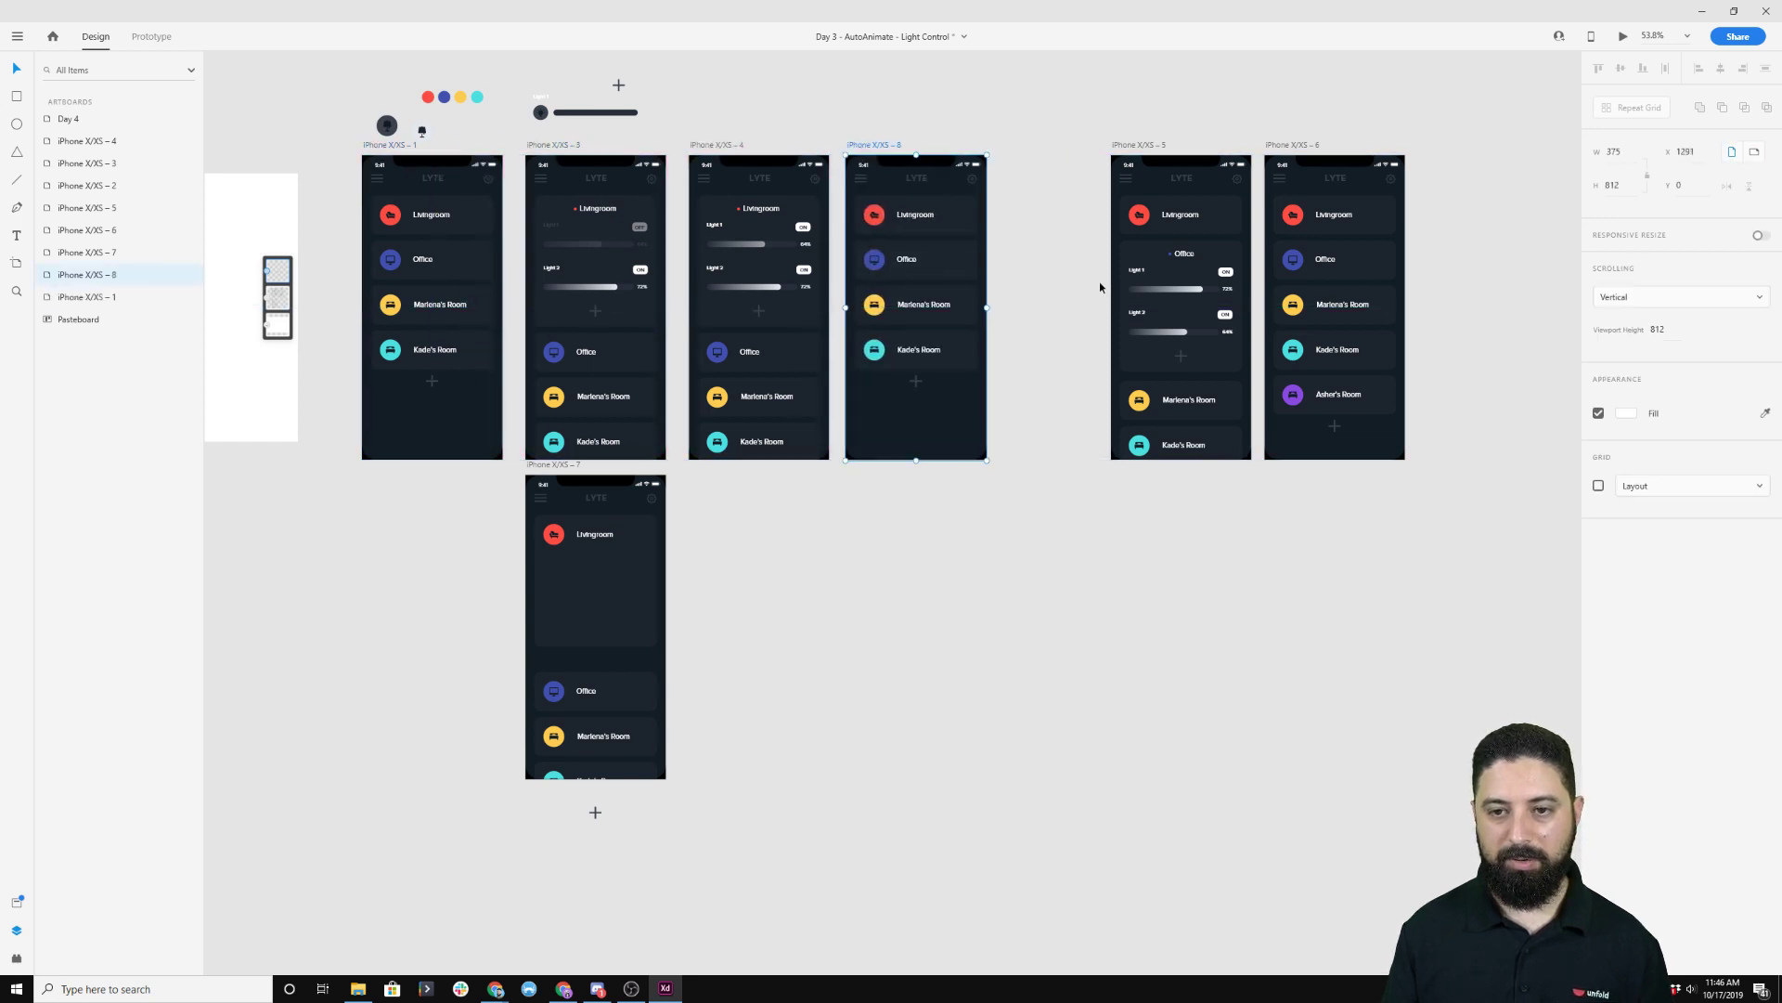
Inspect the hidden Light 2a and Light 1a groups on the duplicated iPhone X/XS – 8 artboard.
{"action": "scroll", "coordinate": [1099, 287], "scroll_direction": "up", "scroll_amount": 5}
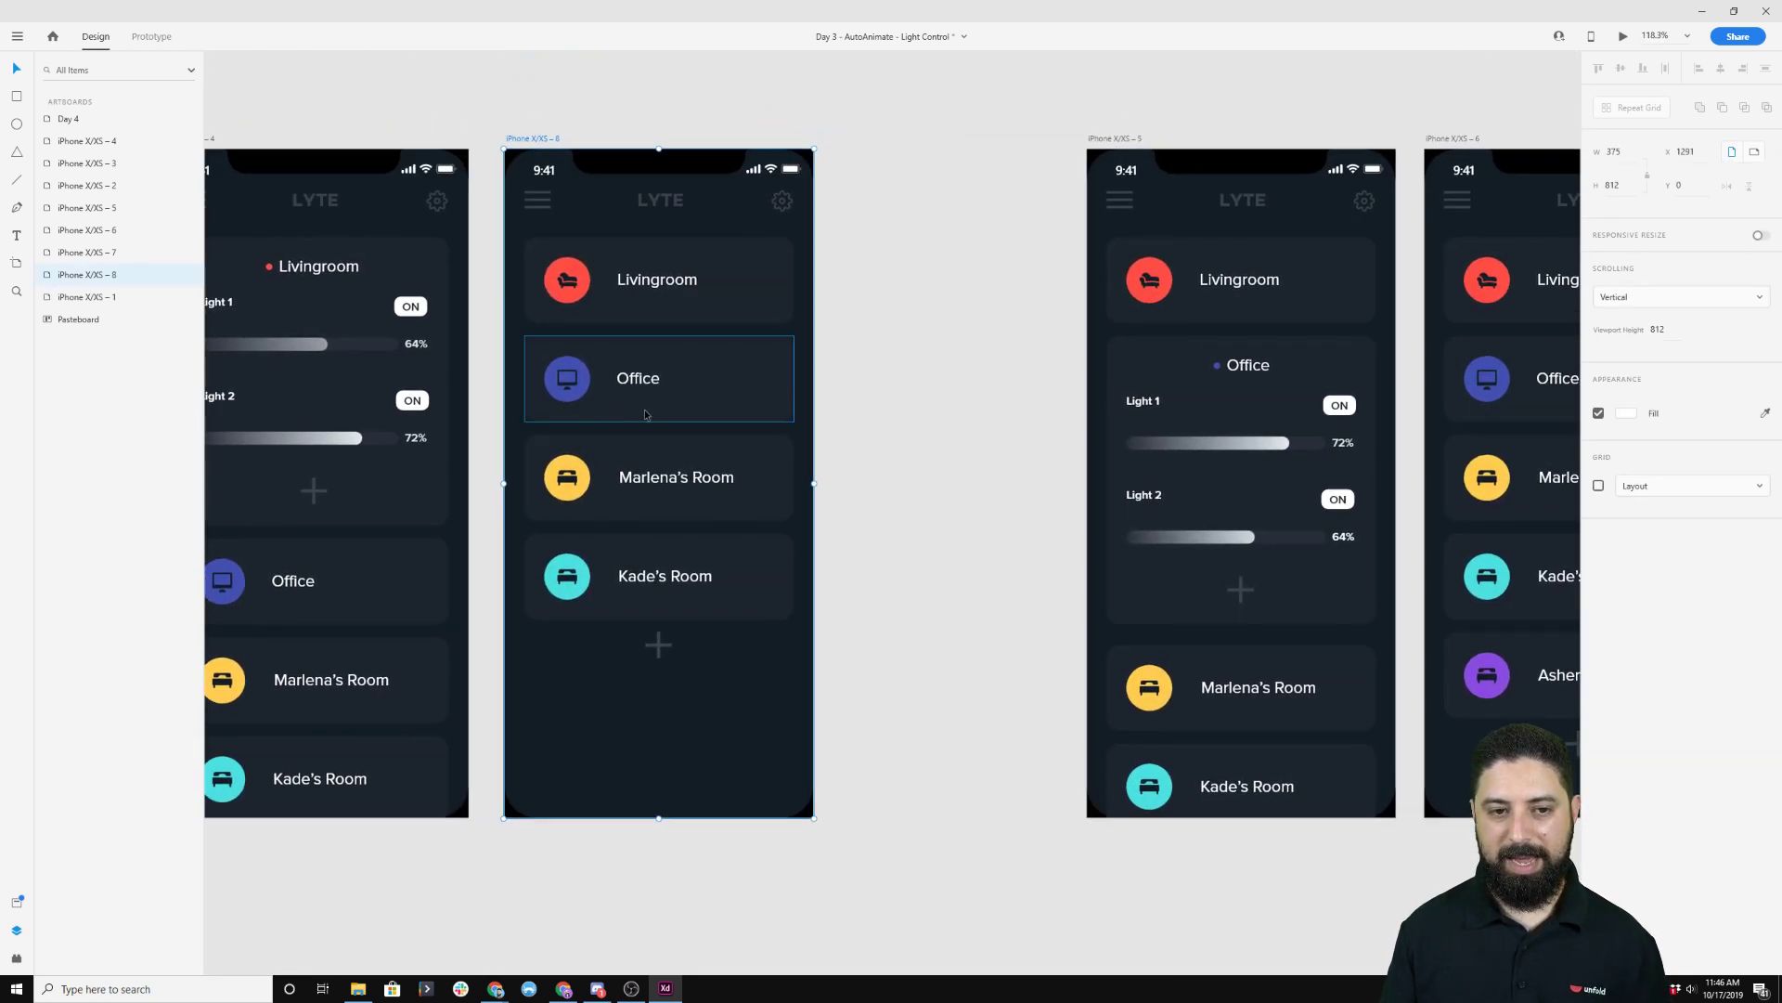
{"action": "left_click", "coordinate": [636, 449]}
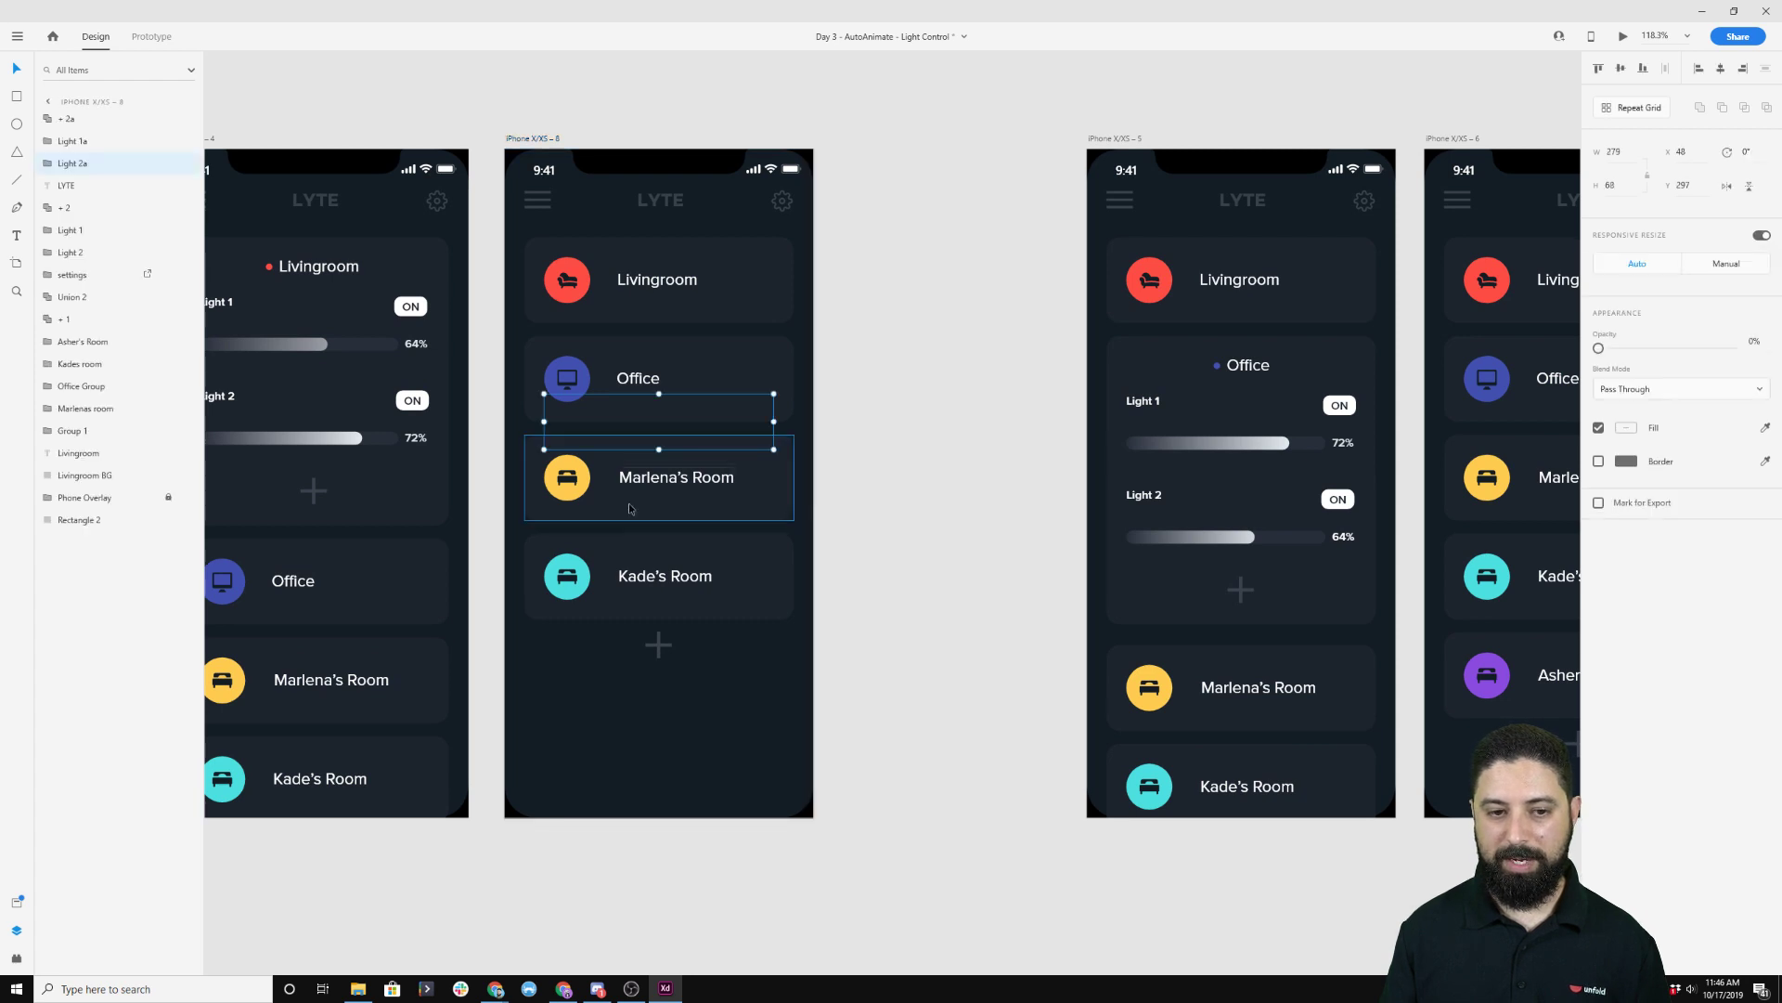
{"action": "left_click", "coordinate": [623, 538]}
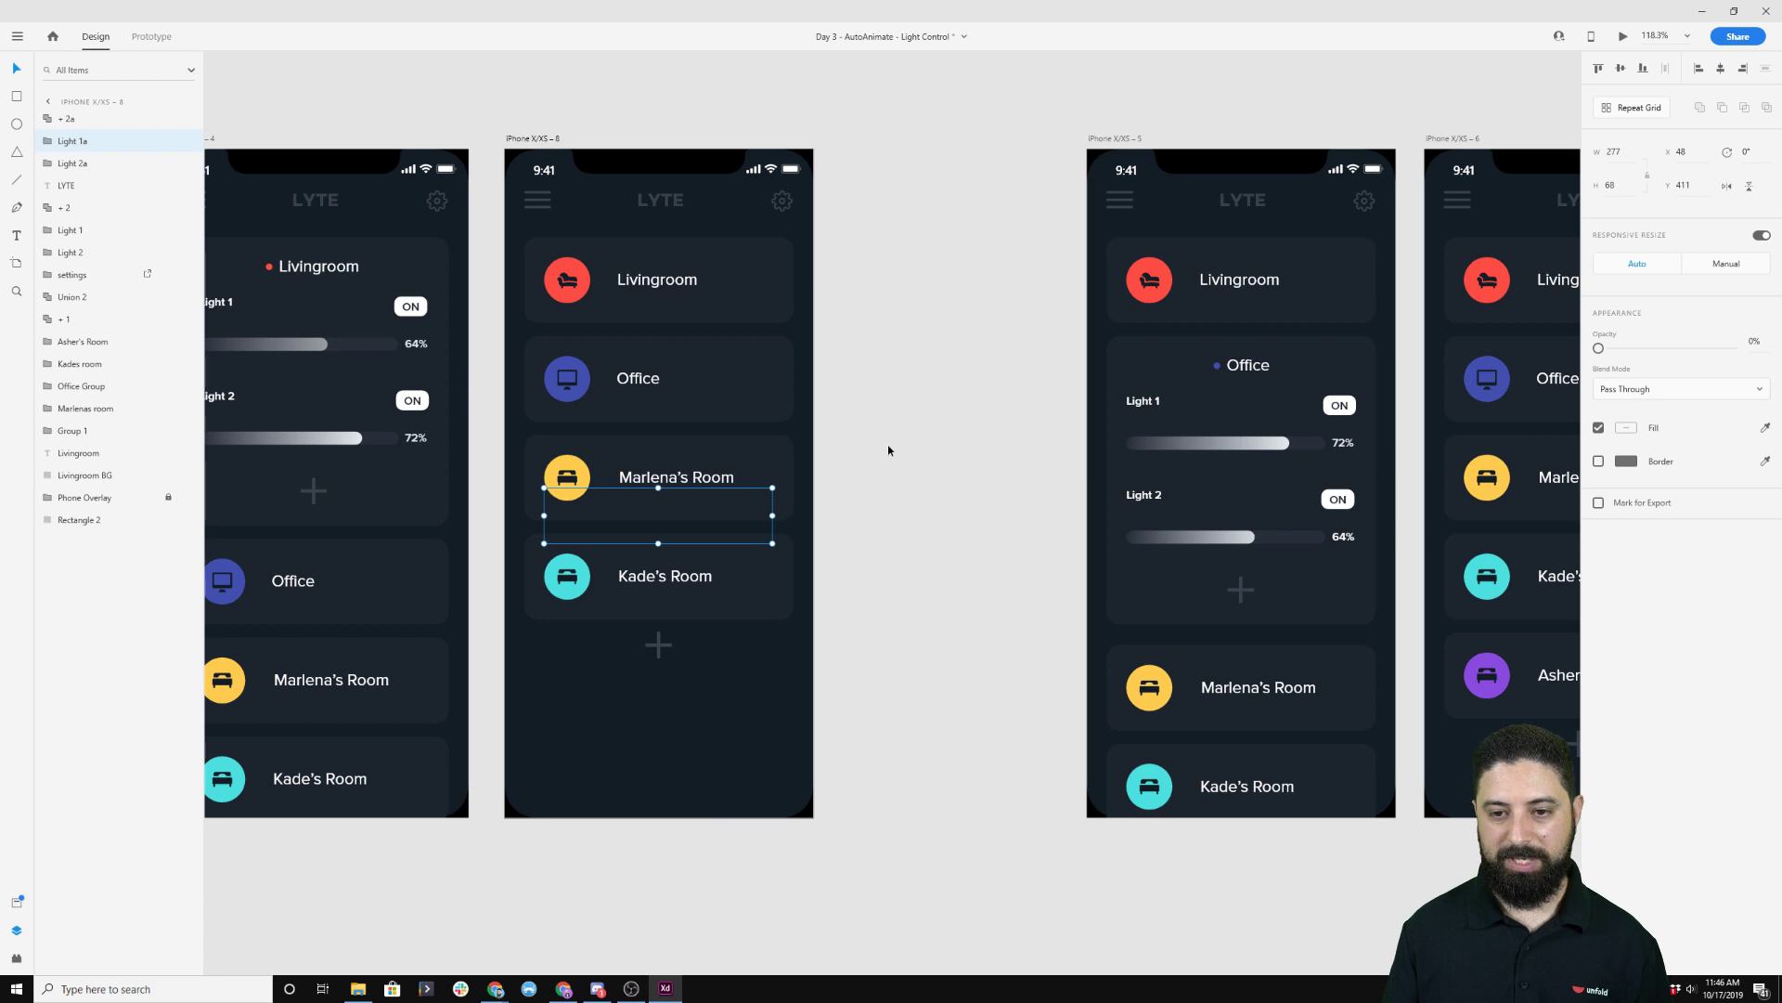
Try pasting the visible Light 1a and Light 2a groups from iPhone X/XS – 5 onto iPhone X/XS – 8, and remove the copies.
{"action": "left_click", "coordinate": [1142, 402]}
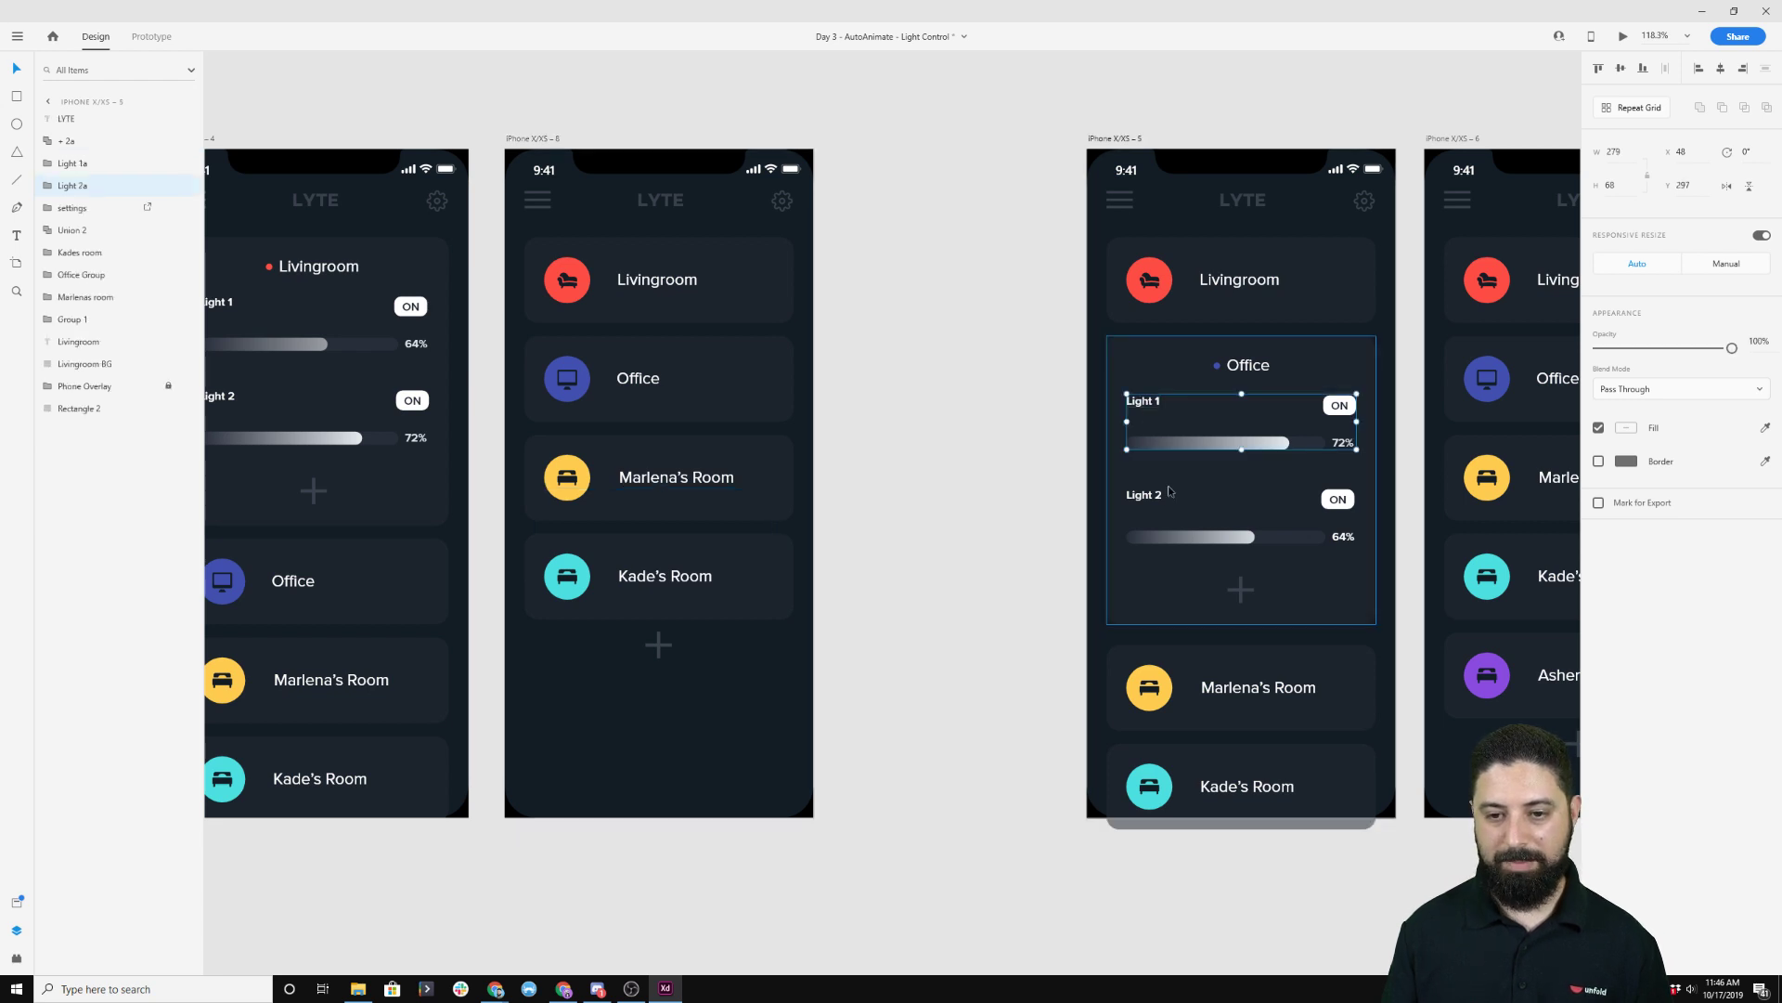
{"action": "left_click", "coordinate": [524, 140]}
{"action": "key", "text": "ctrl+v"}
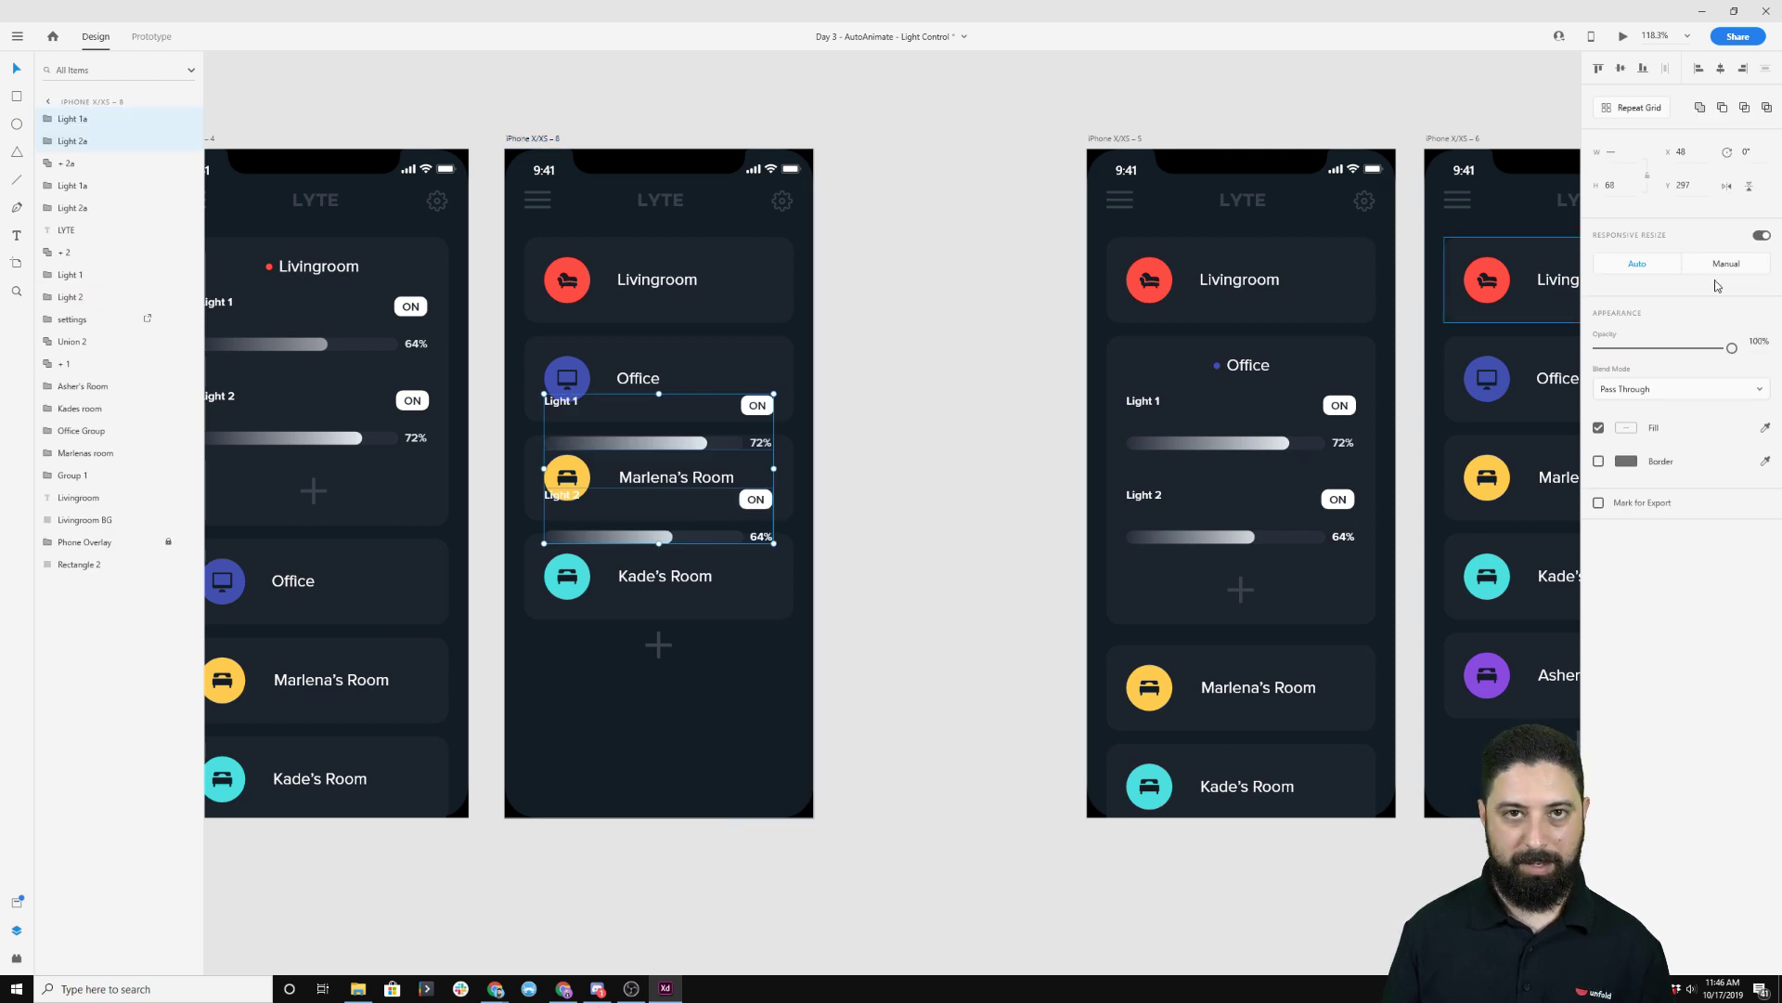
{"action": "key", "text": "Delete"}
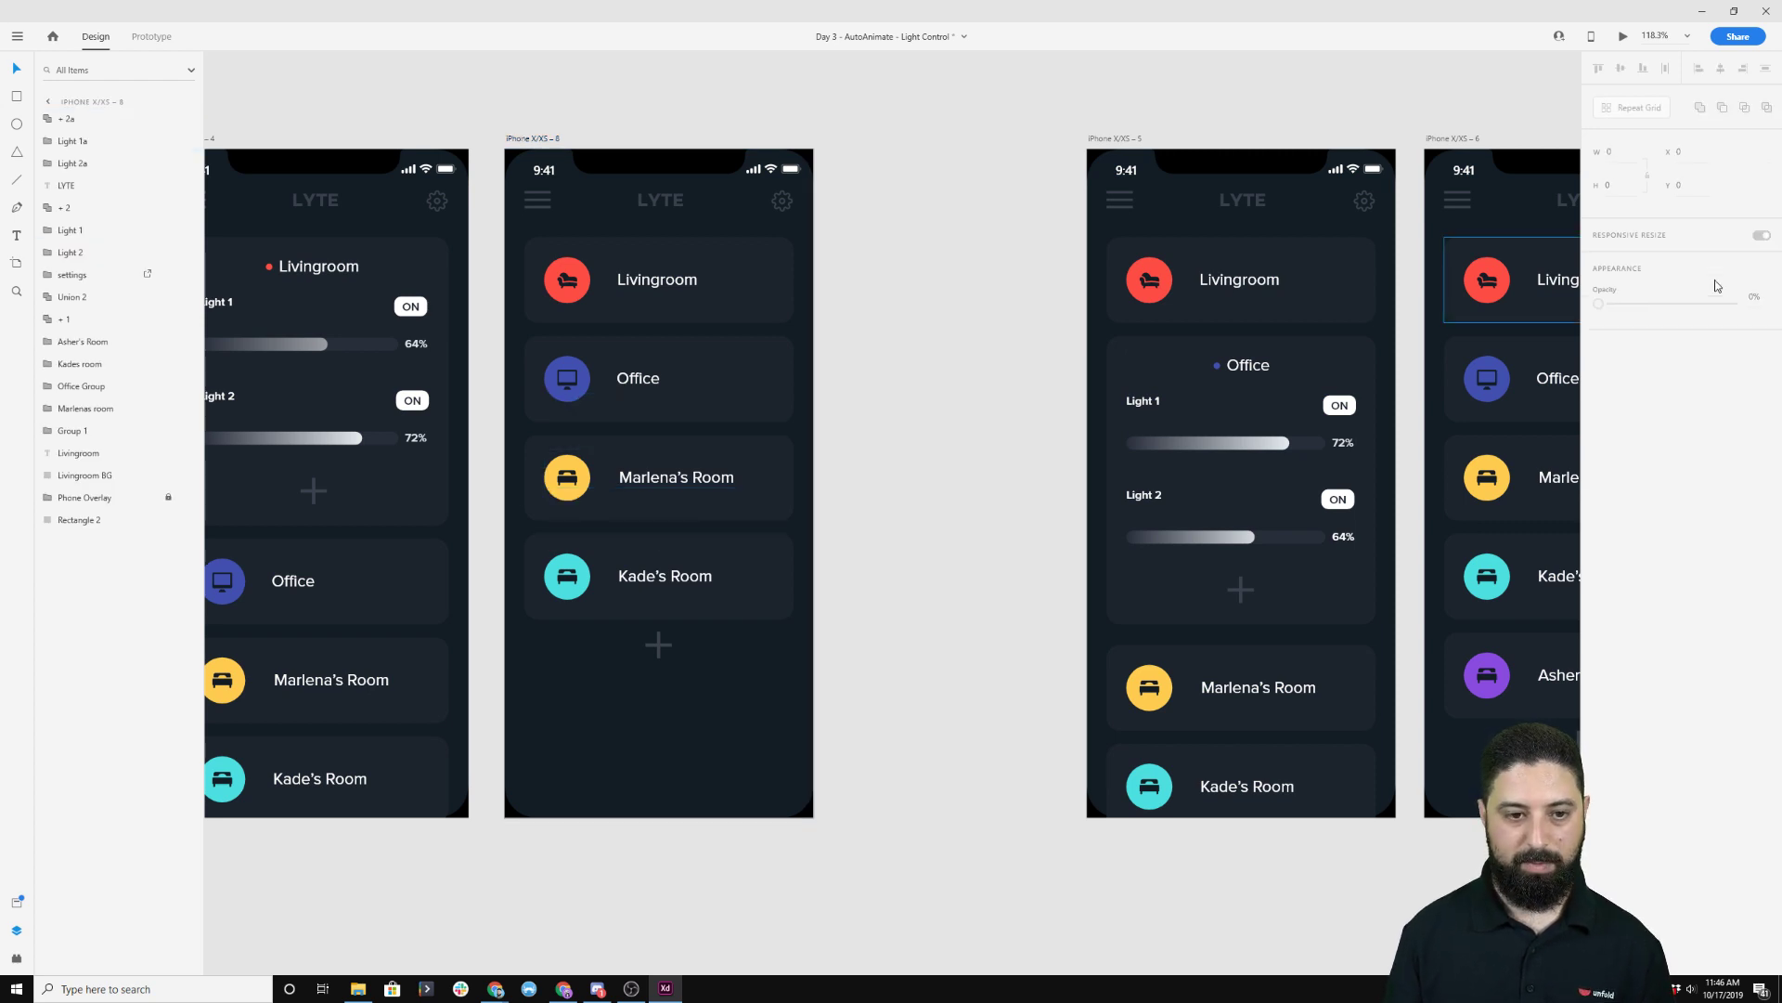
Delete the monitor icon from the blue circle in the Office card on iPhone X/XS – 8.
{"action": "double_click", "coordinate": [571, 384]}
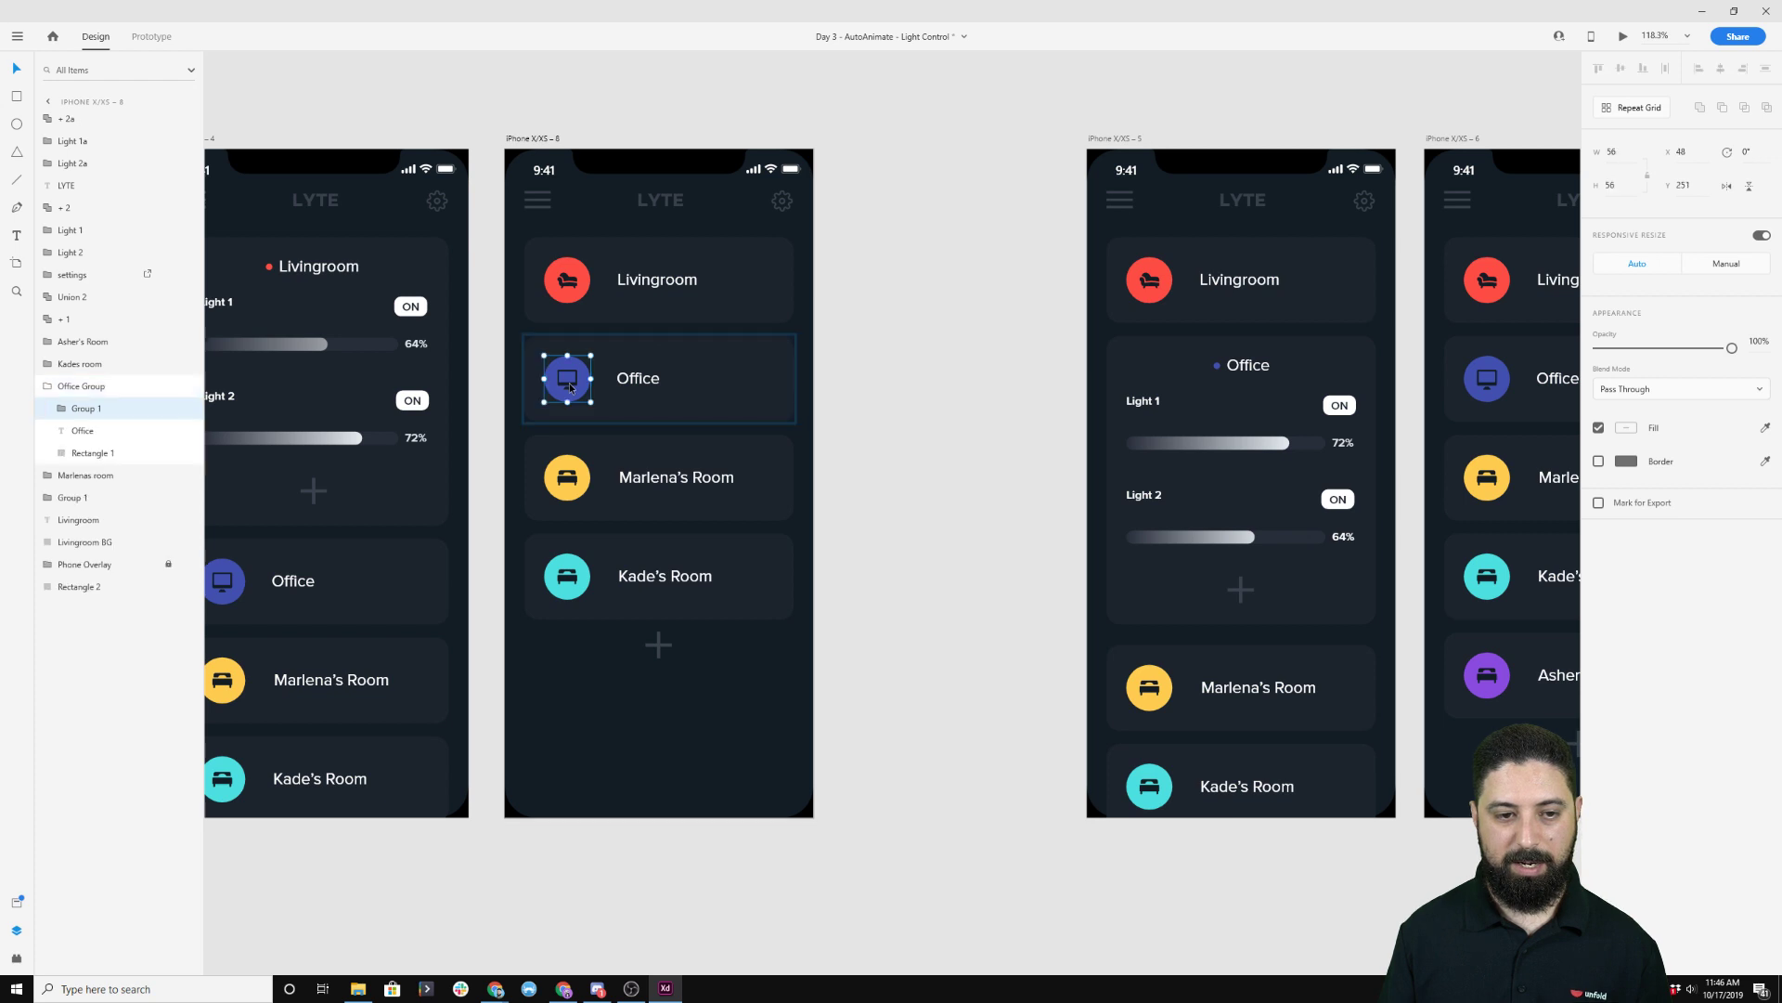
{"action": "double_click", "coordinate": [567, 388]}
{"action": "key", "text": "Delete"}
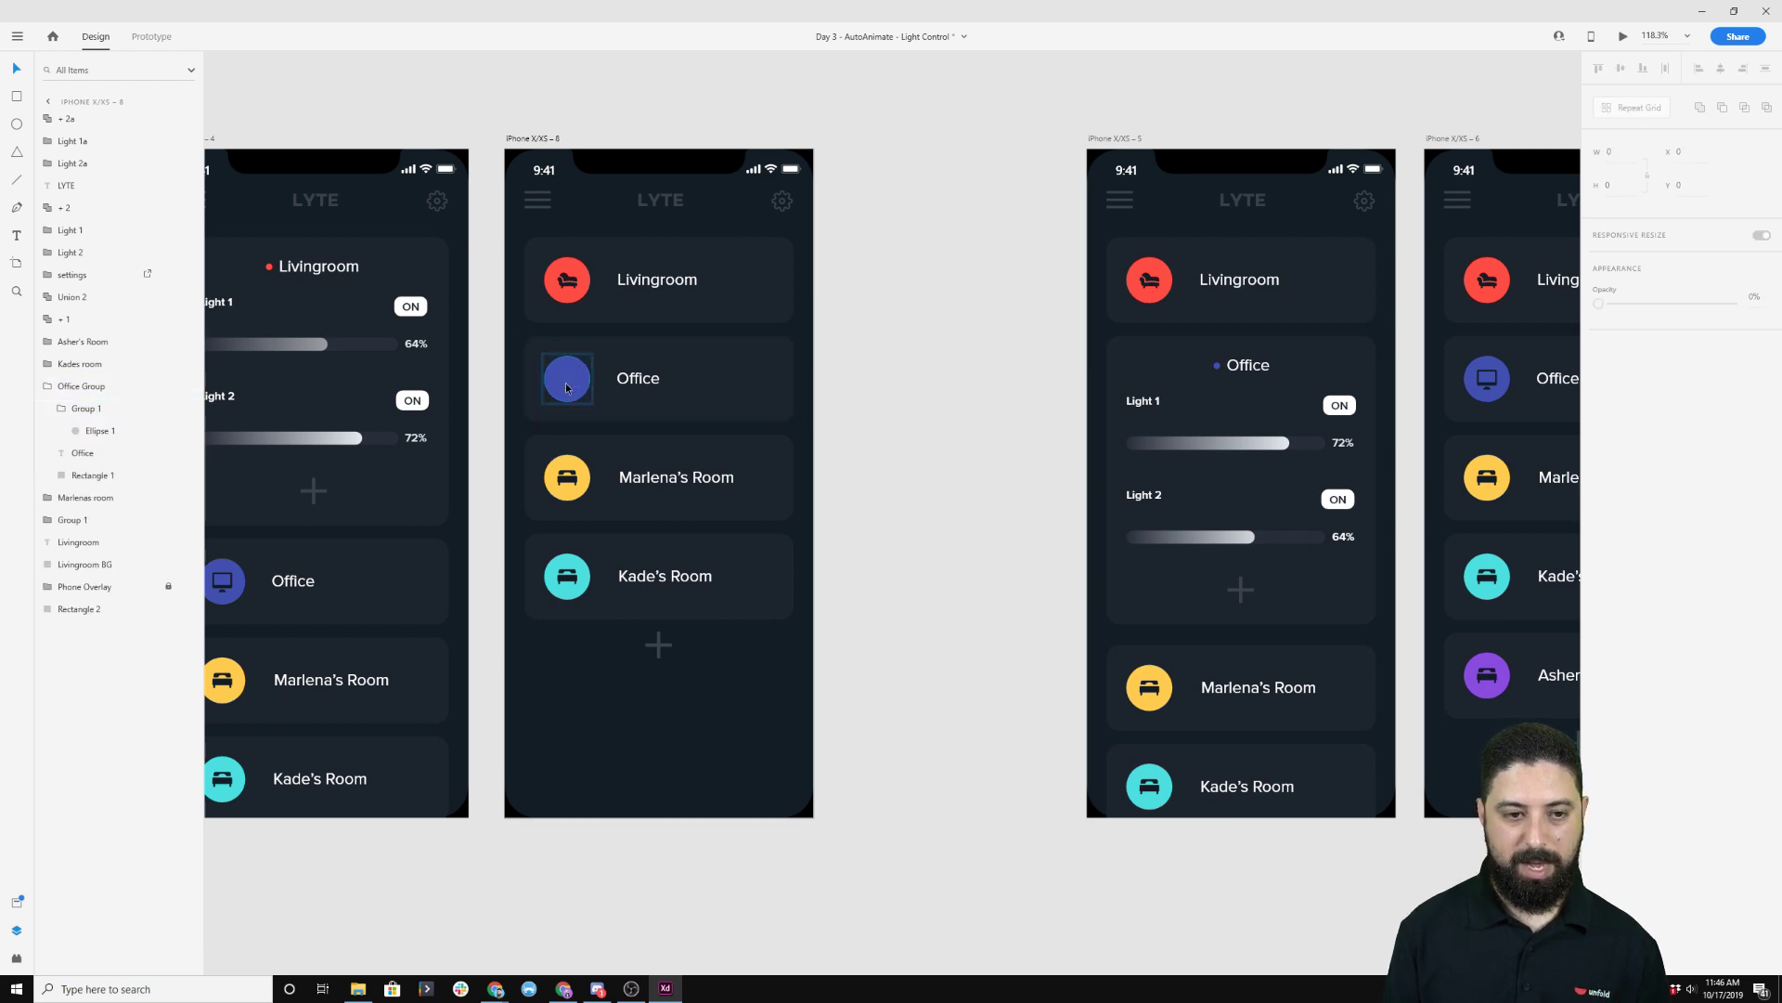
Resize the Office card's blue circle to 8 by 8 on iPhone X/XS – 8.
{"action": "left_click", "coordinate": [568, 388]}
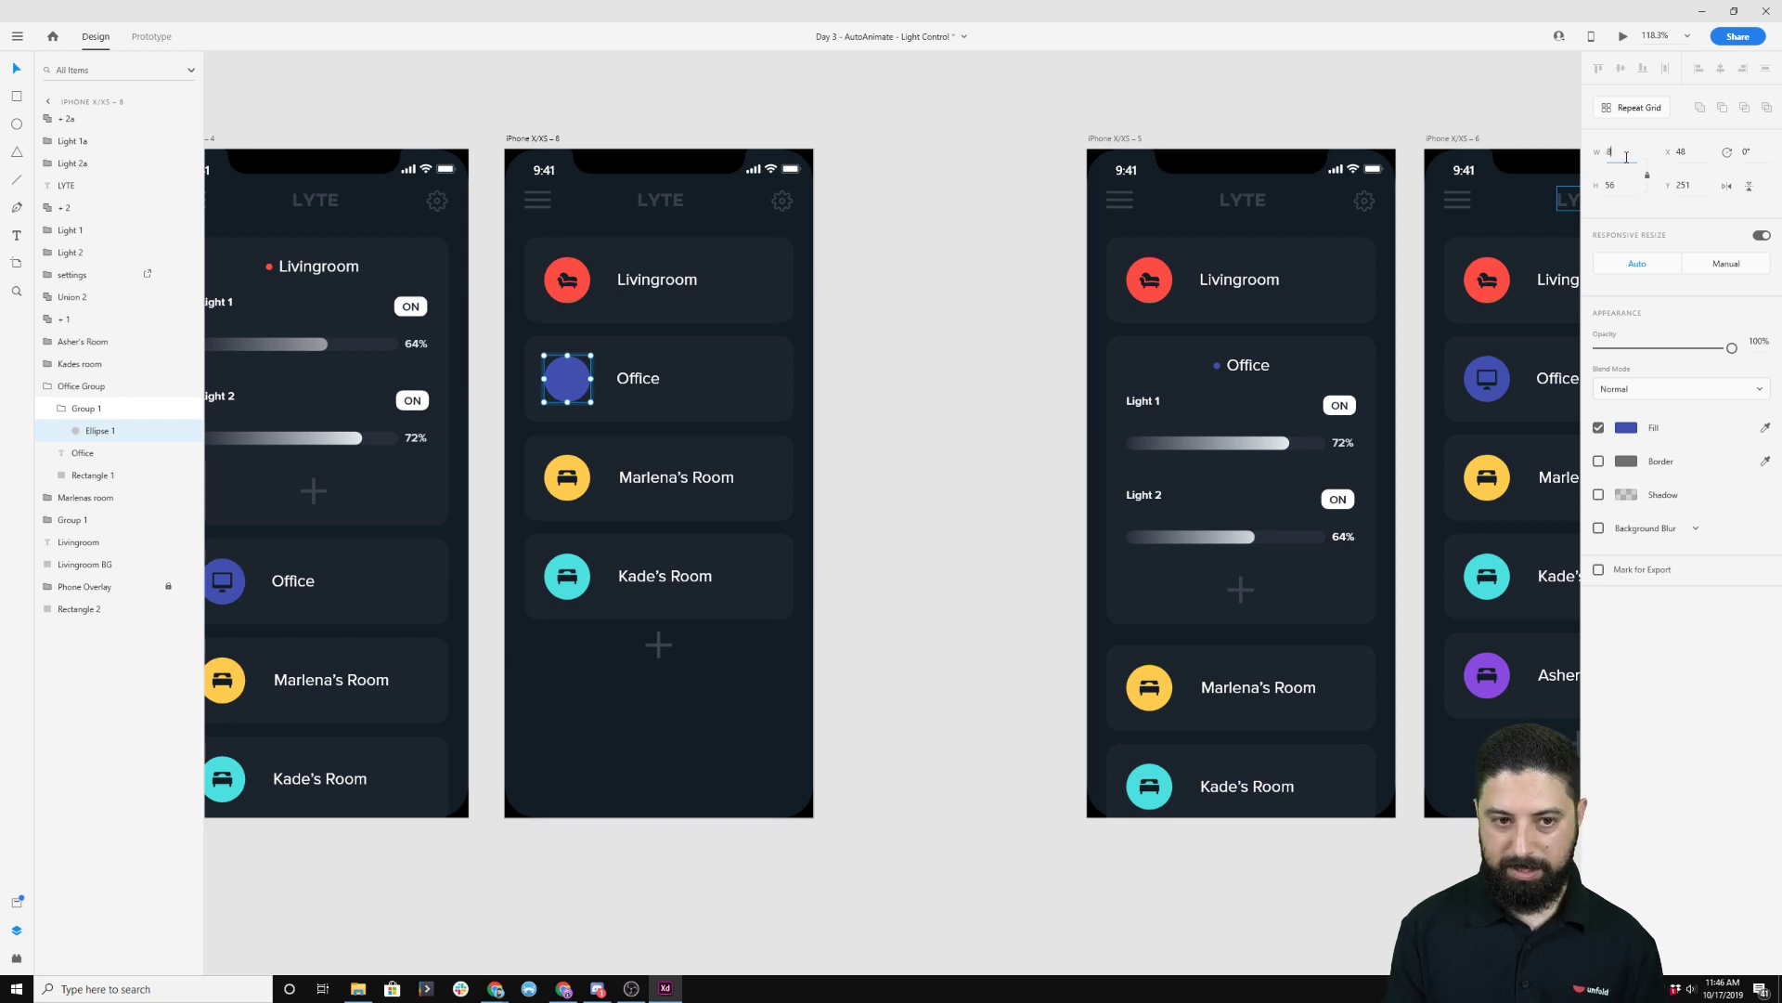
{"action": "key", "text": "Tab"}
{"action": "scroll", "coordinate": [617, 389], "scroll_direction": "up", "scroll_amount": 4}
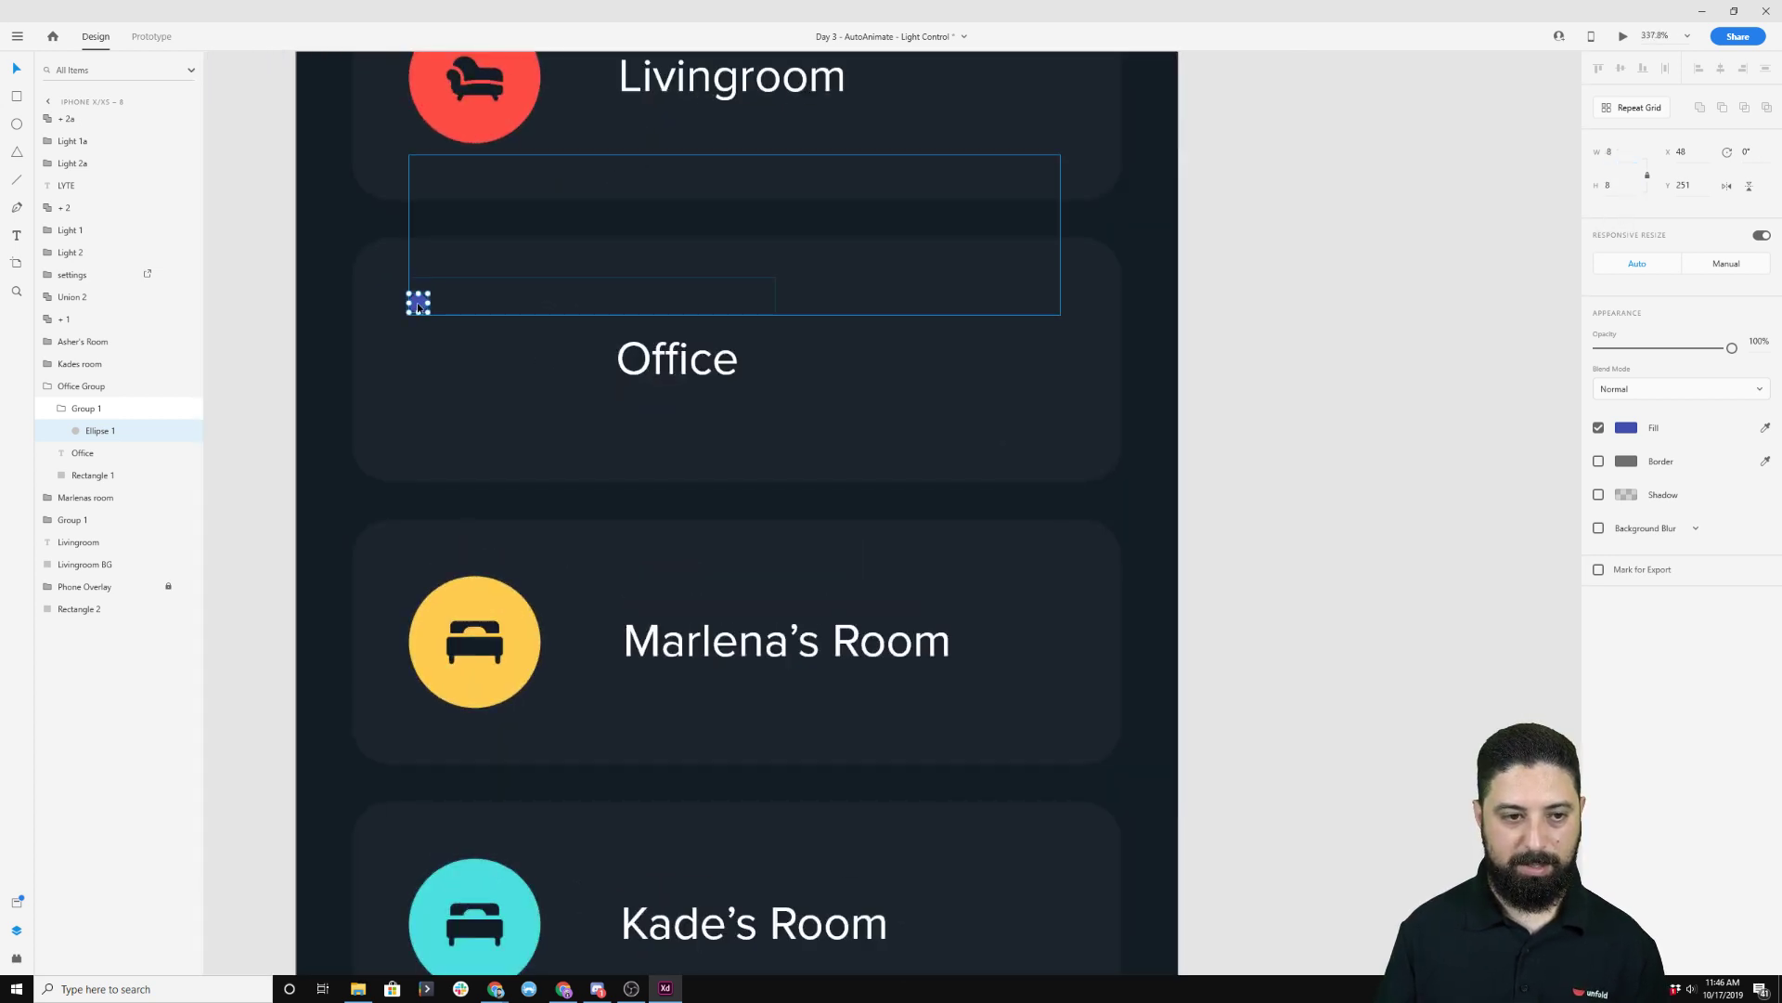
Move the small blue dot next to the Office label, to X 118 and Y 271.
{"action": "left_click", "coordinate": [418, 306]}
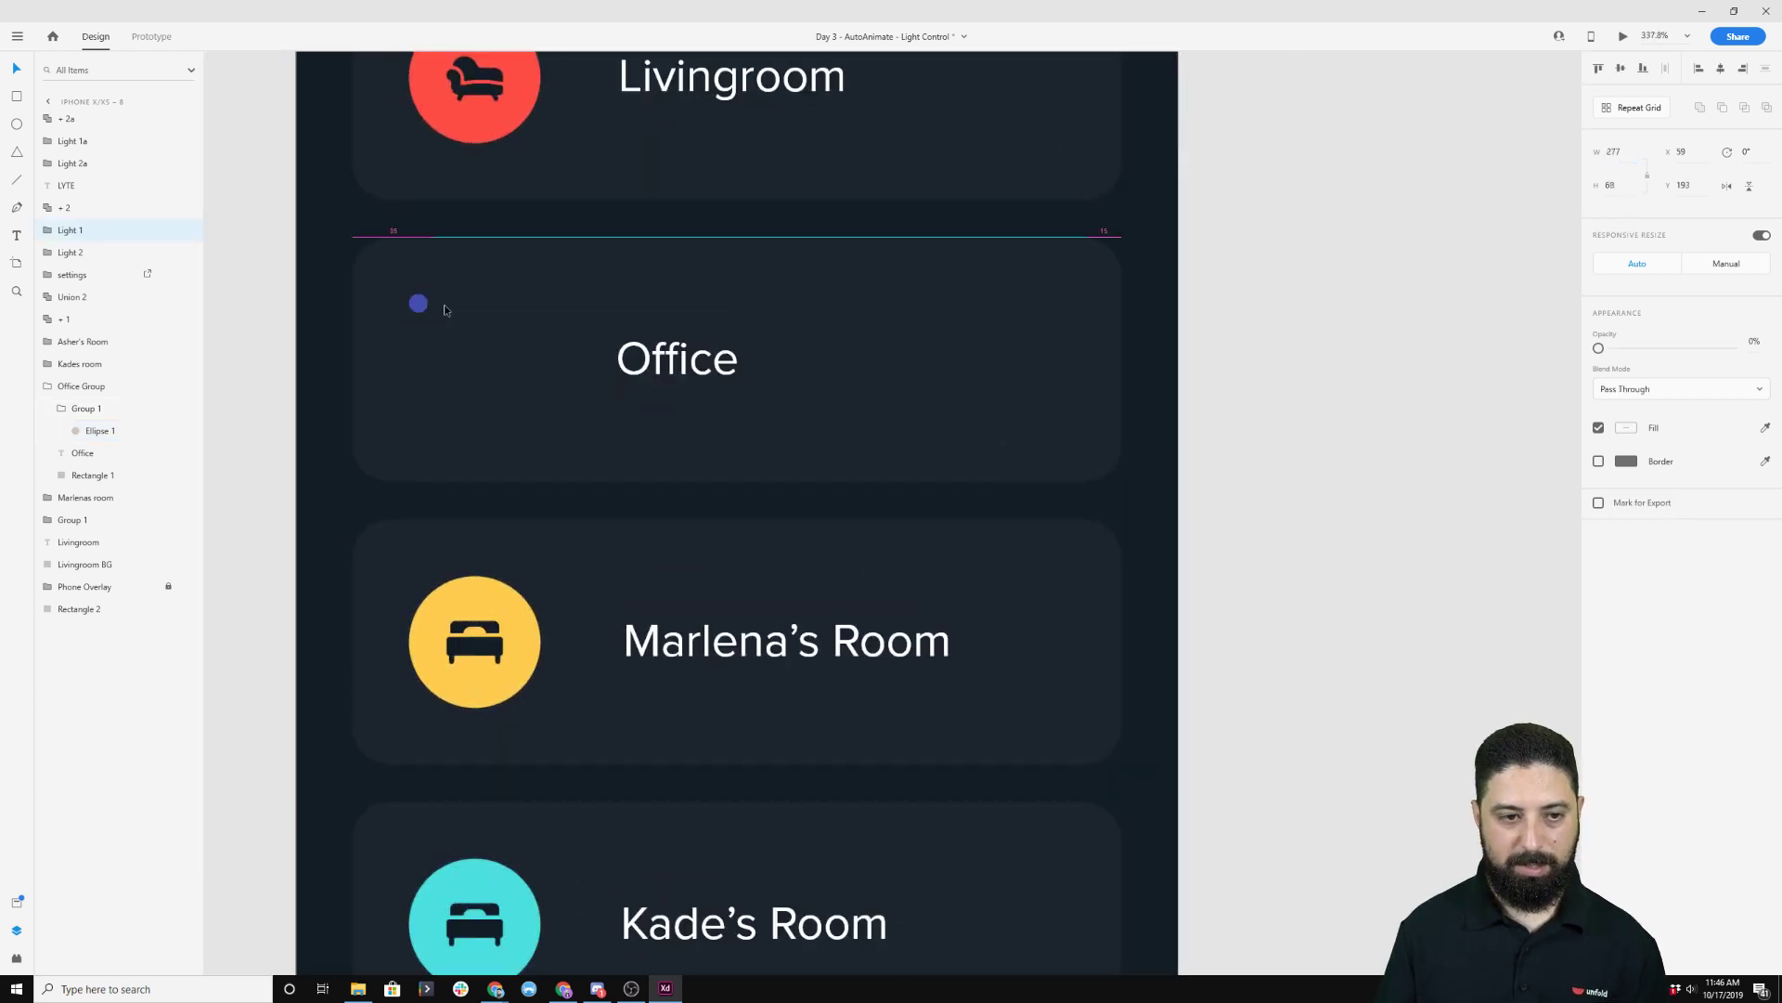
{"action": "left_click", "coordinate": [611, 398]}
{"action": "left_click", "coordinate": [96, 430]}
{"action": "key", "text": "shift+Right"}
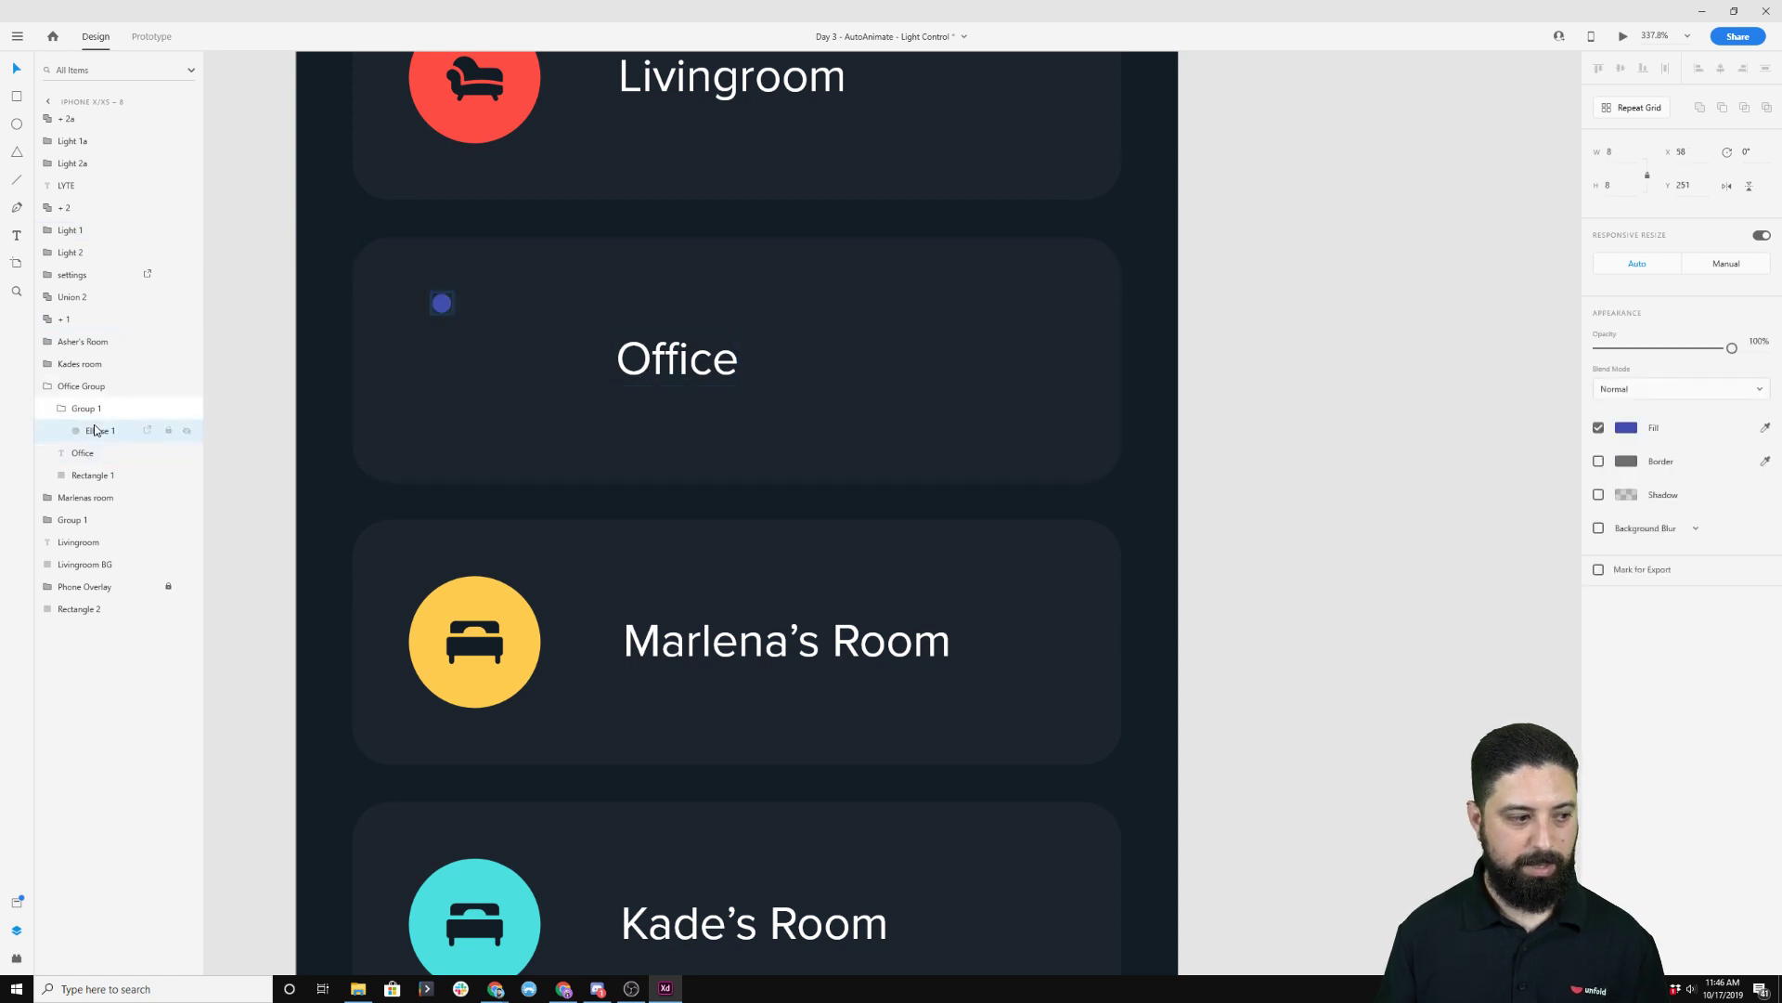
{"action": "key", "text": "shift+Right"}
{"action": "key", "text": "shift+Right"}
{"action": "key", "text": "shift+Right"}
{"action": "key", "text": "shift+Right"}
{"action": "key", "text": "shift+Right"}
{"action": "key", "text": "shift+Right"}
{"action": "key", "text": "shift+Down"}
{"action": "key", "text": "shift+Down"}
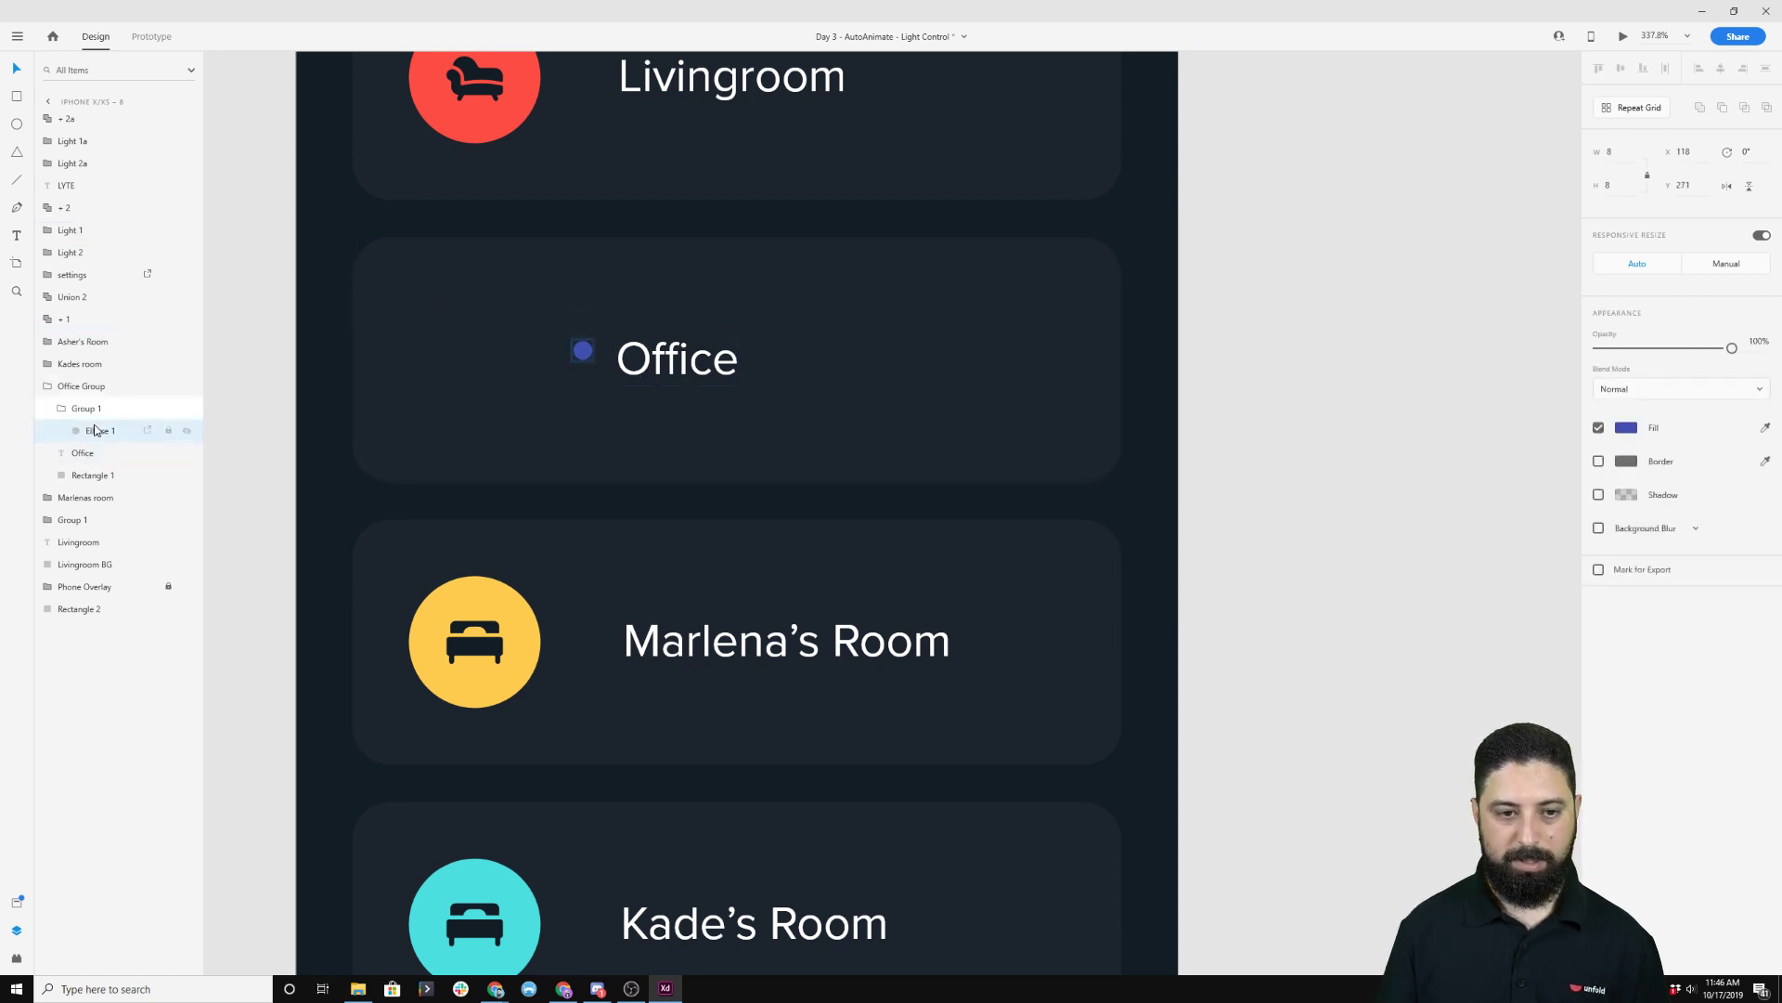
Align the blue dot to the vertical middle of the Office text and nudge it closer, to X 120.
{"action": "left_click", "coordinate": [682, 359], "text": "shift"}
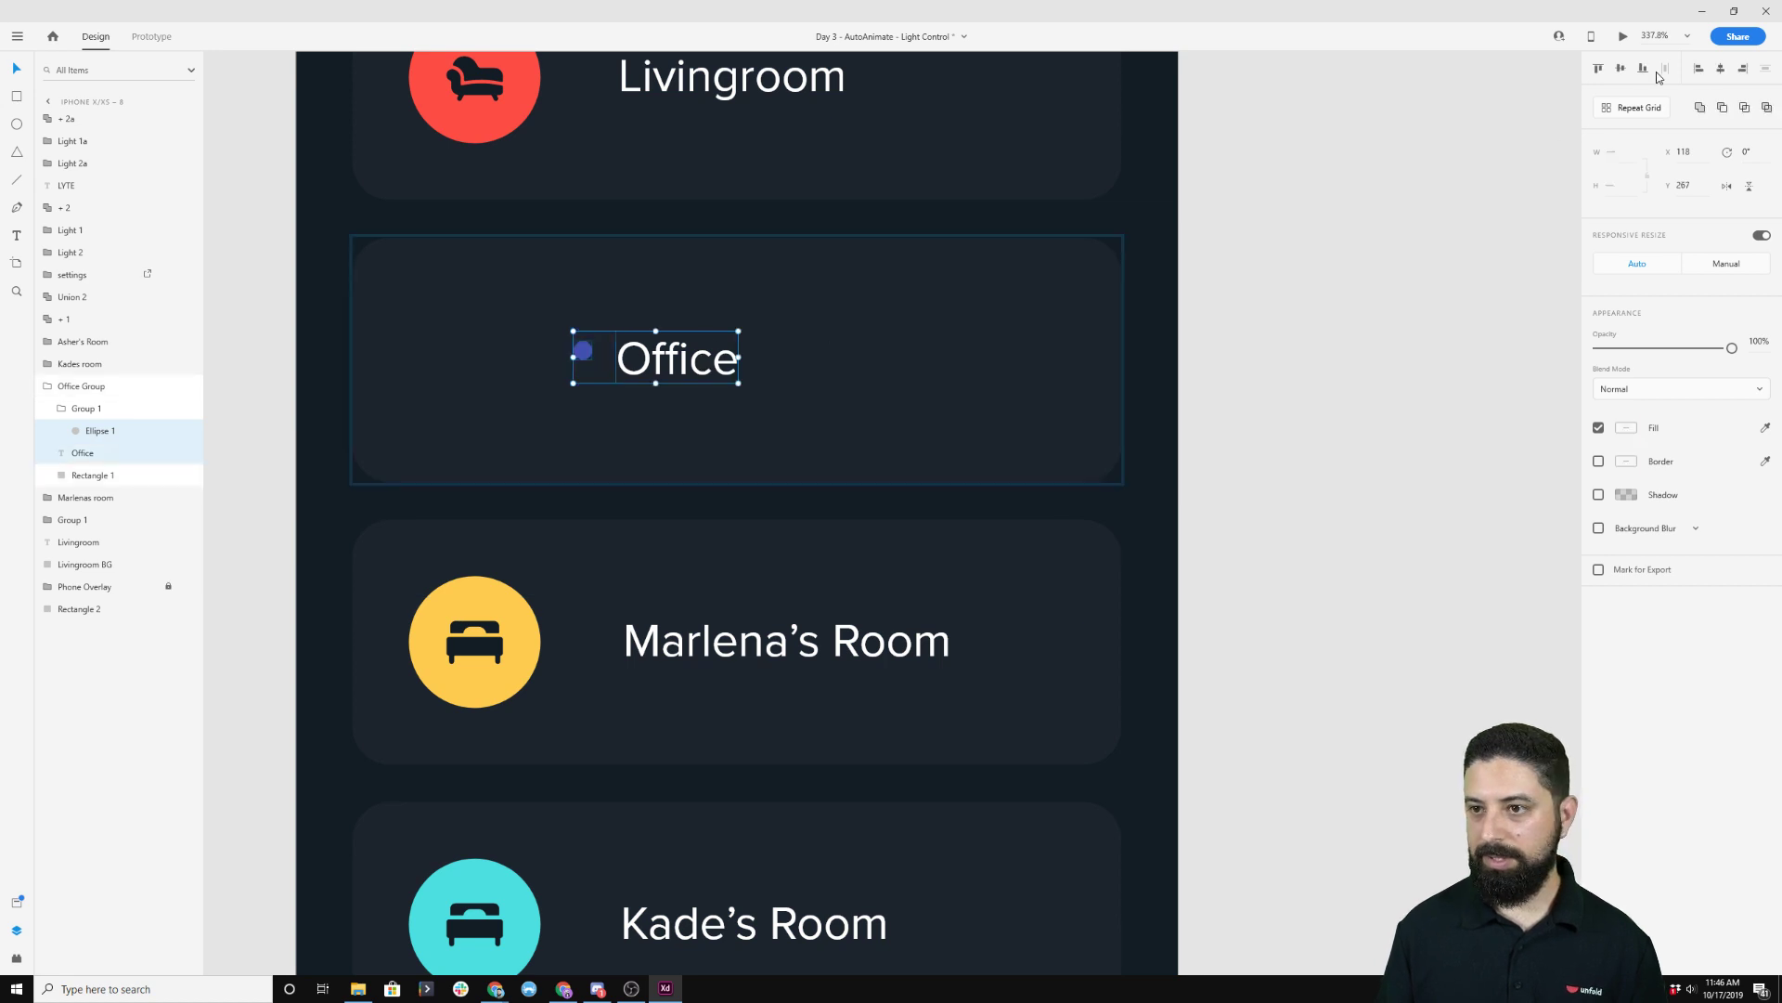
{"action": "left_click", "coordinate": [1621, 68]}
{"action": "left_click", "coordinate": [634, 374], "text": "shift"}
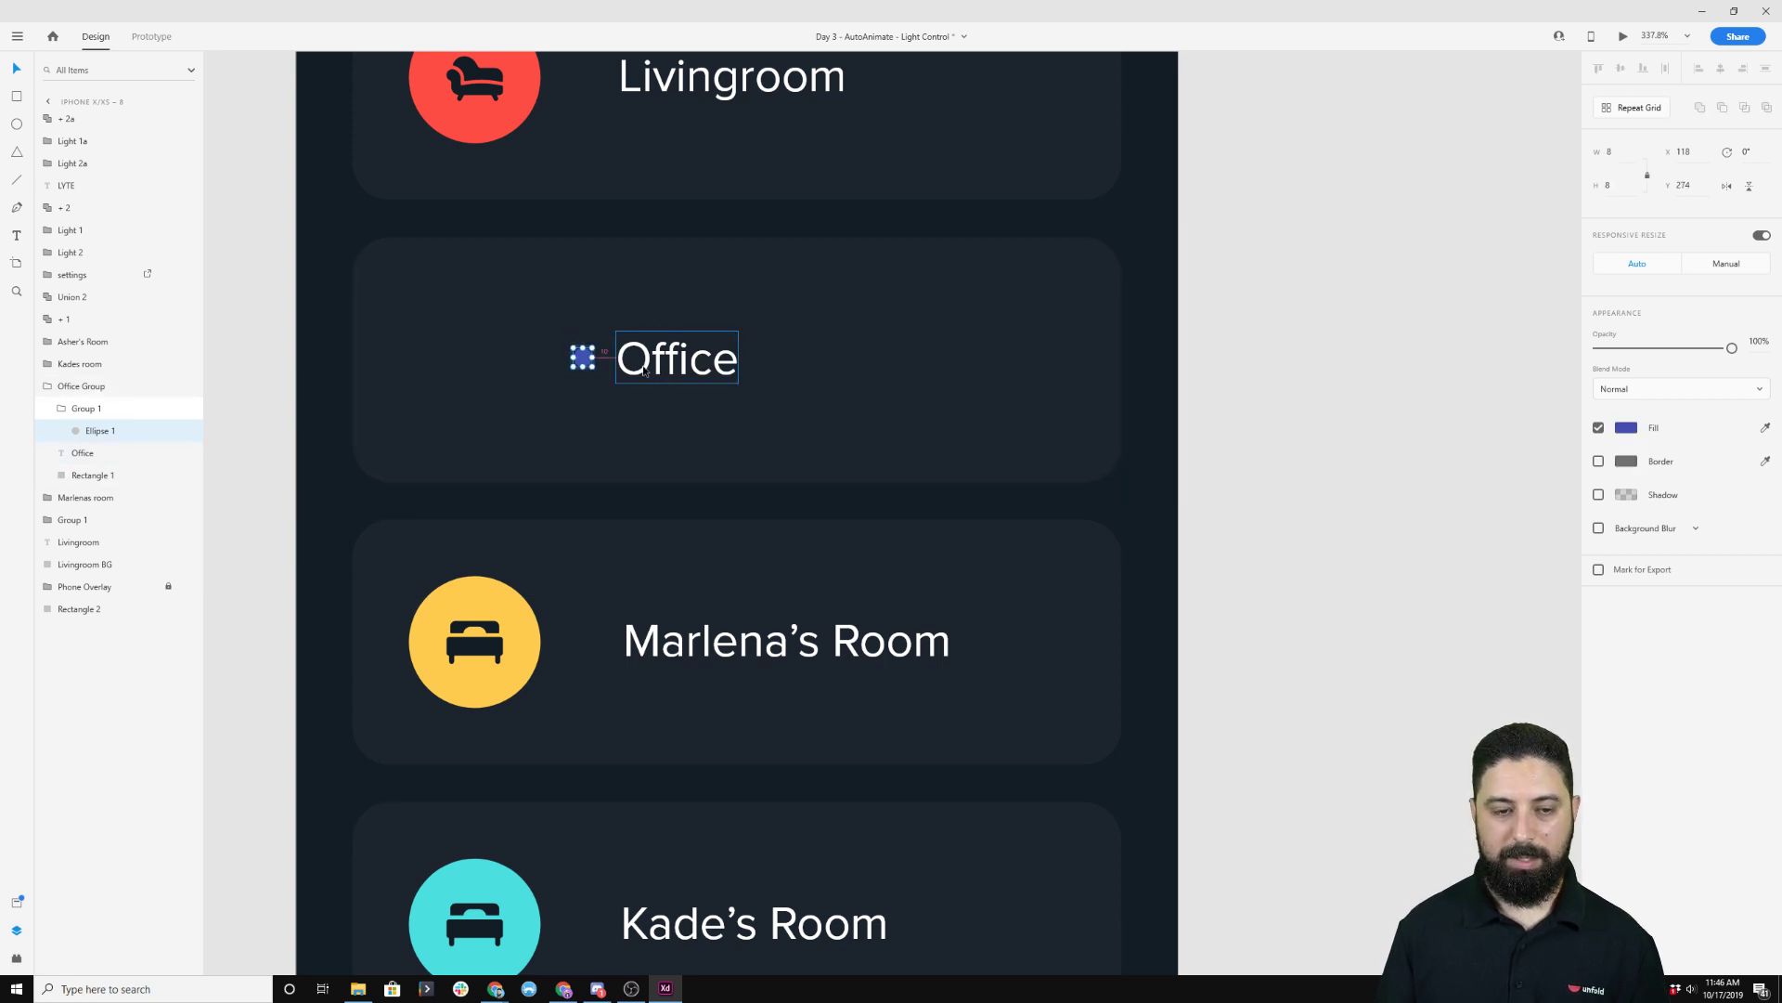
{"action": "key", "text": "Right"}
{"action": "key", "text": "Right"}
Move the blue dot and Office text together to the upper centre of the Office card, at X 154 and Y 239.
{"action": "left_click", "coordinate": [643, 371], "text": "shift"}
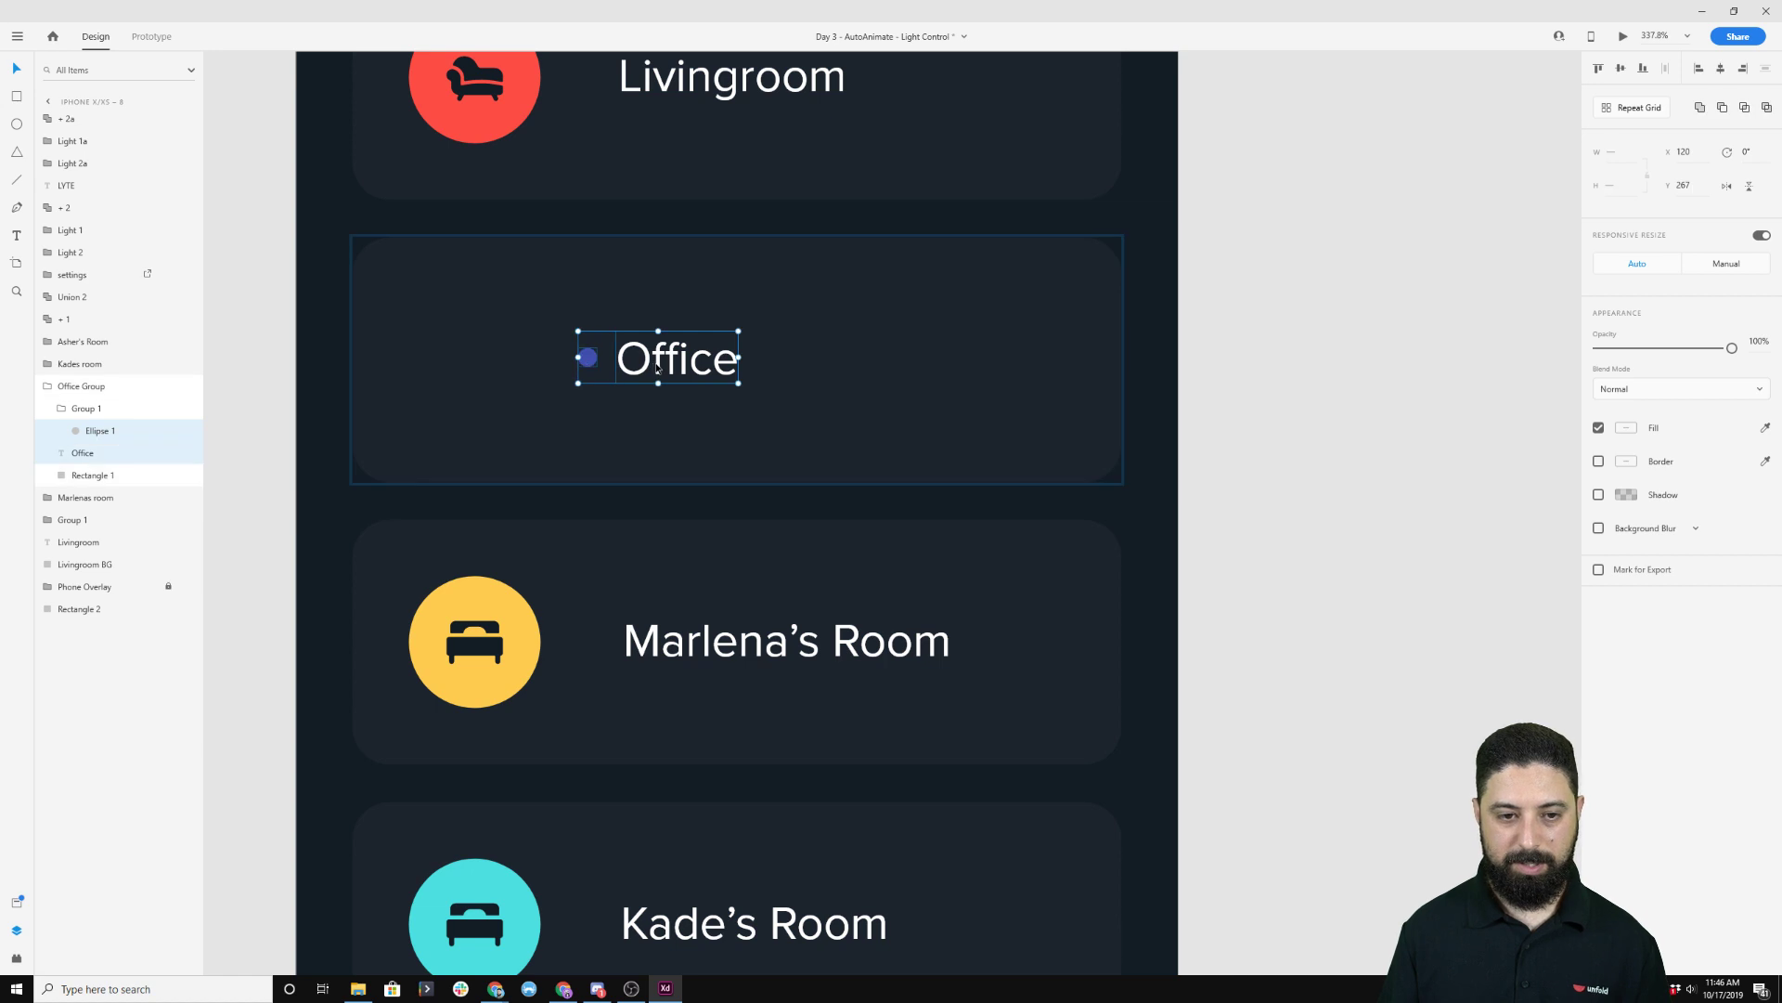
{"action": "left_click_drag", "start_coordinate": [645, 370], "coordinate": [739, 310]}
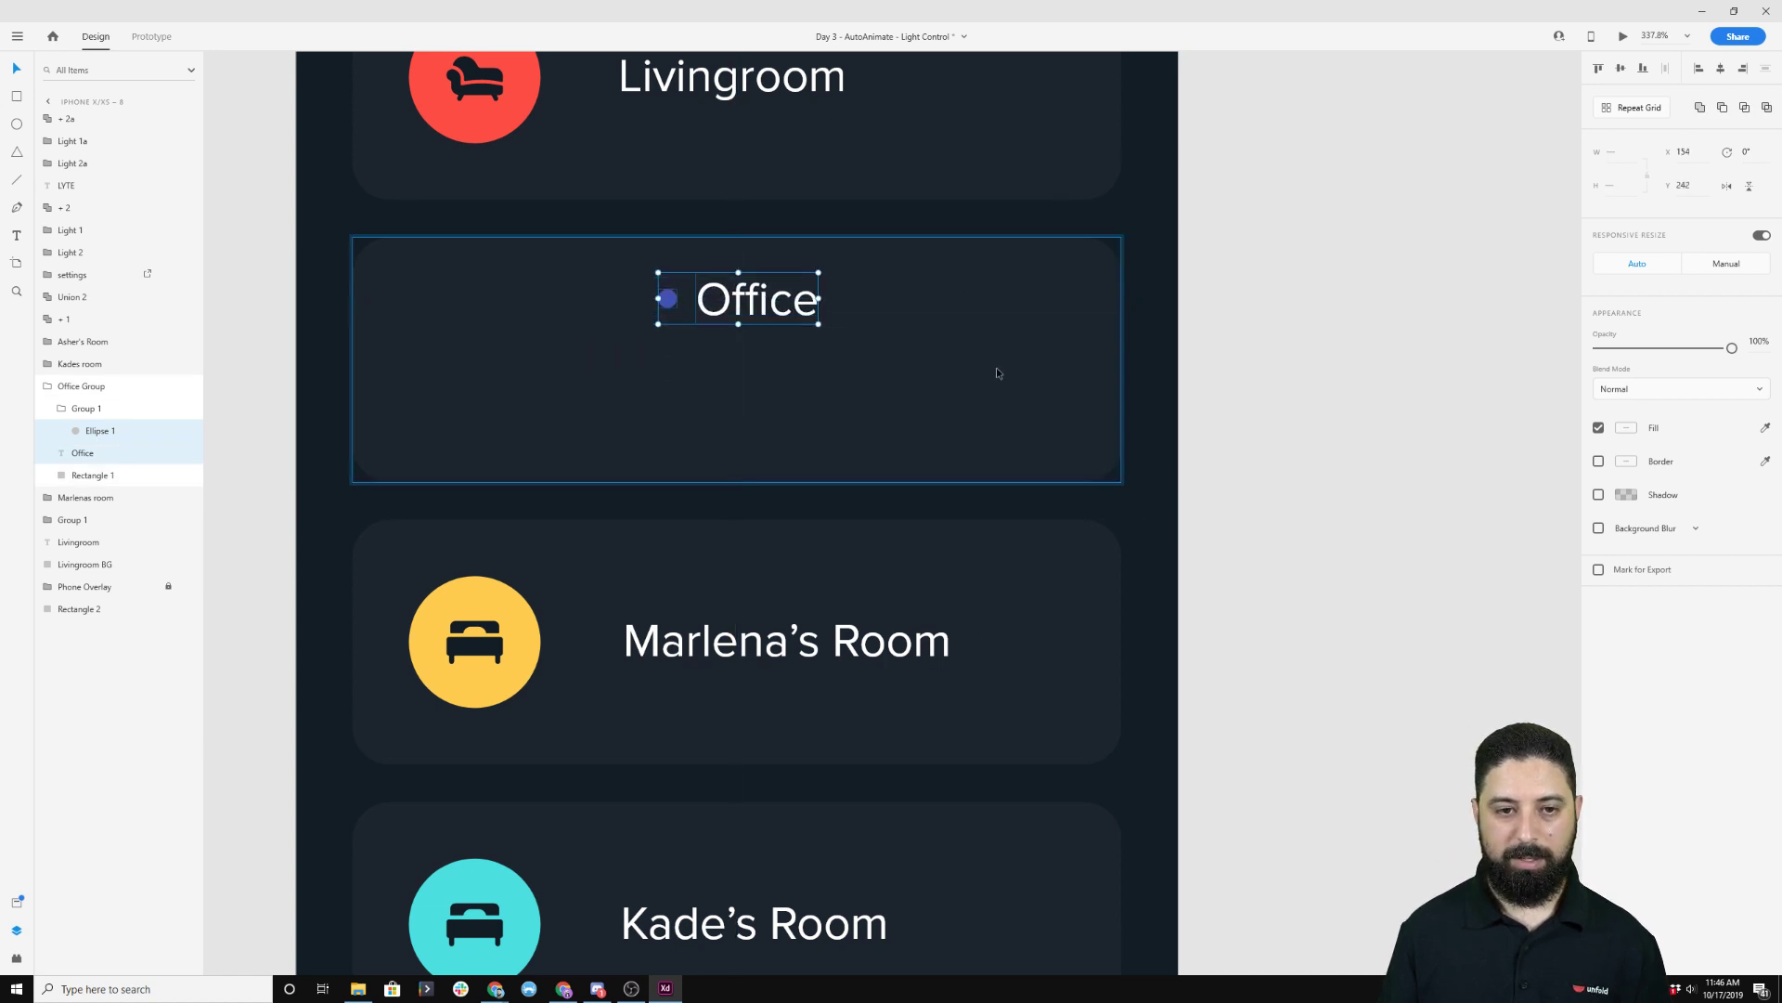
{"action": "key", "text": "Up"}
{"action": "key", "text": "Up"}
{"action": "key", "text": "Up"}
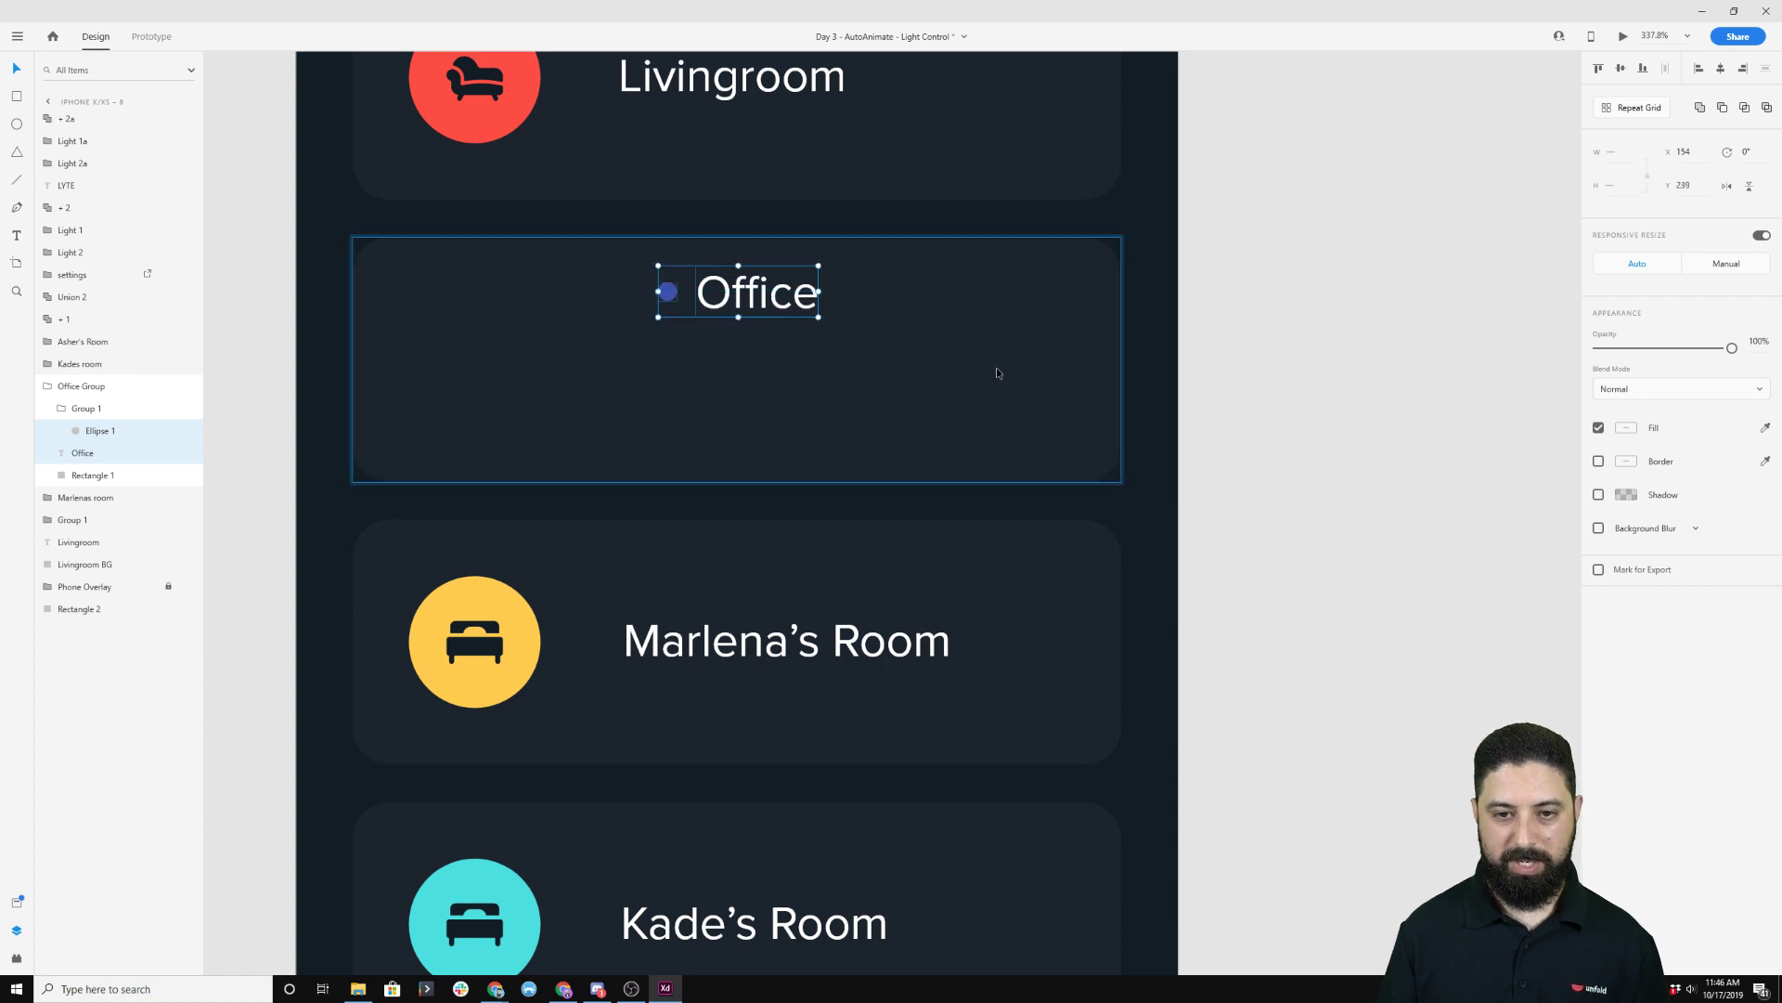
Move the two bedroom cards and the plus sign on iPhone X/XS – 8 straight down to start at Y 502.
{"action": "scroll", "coordinate": [1347, 391], "scroll_direction": "down", "scroll_amount": 5}
{"action": "left_click", "coordinate": [1347, 392]}
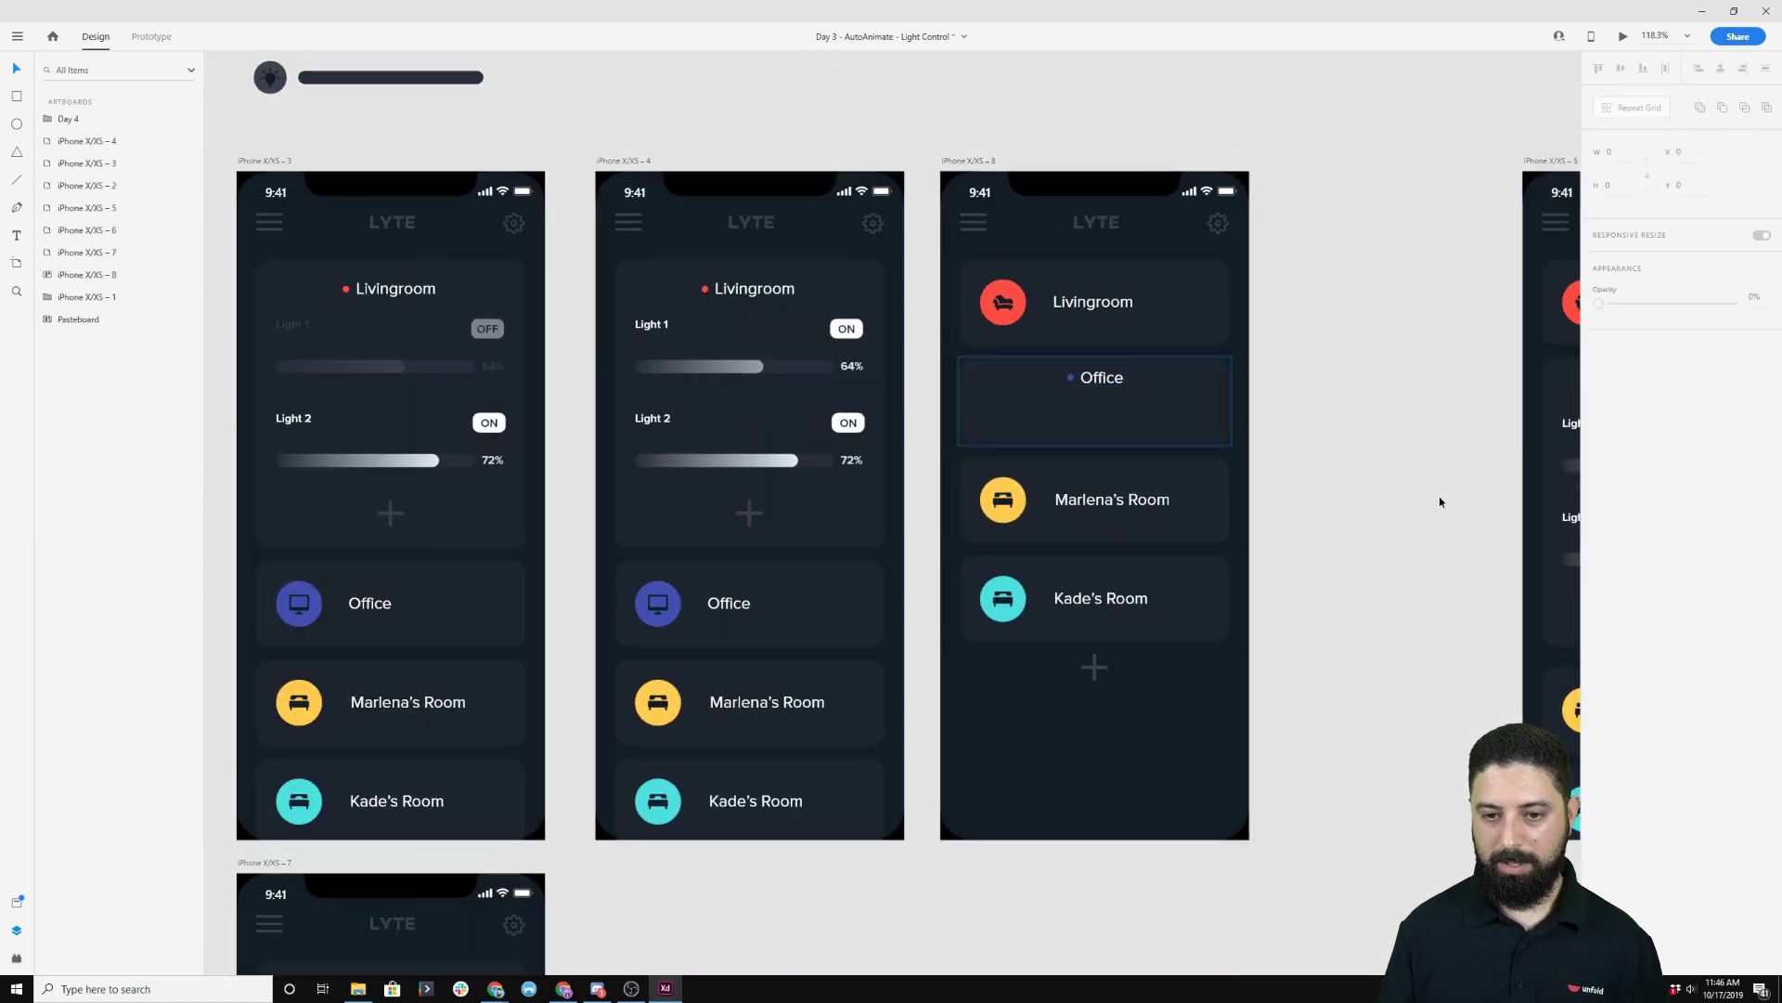
{"action": "left_click", "coordinate": [1080, 515]}
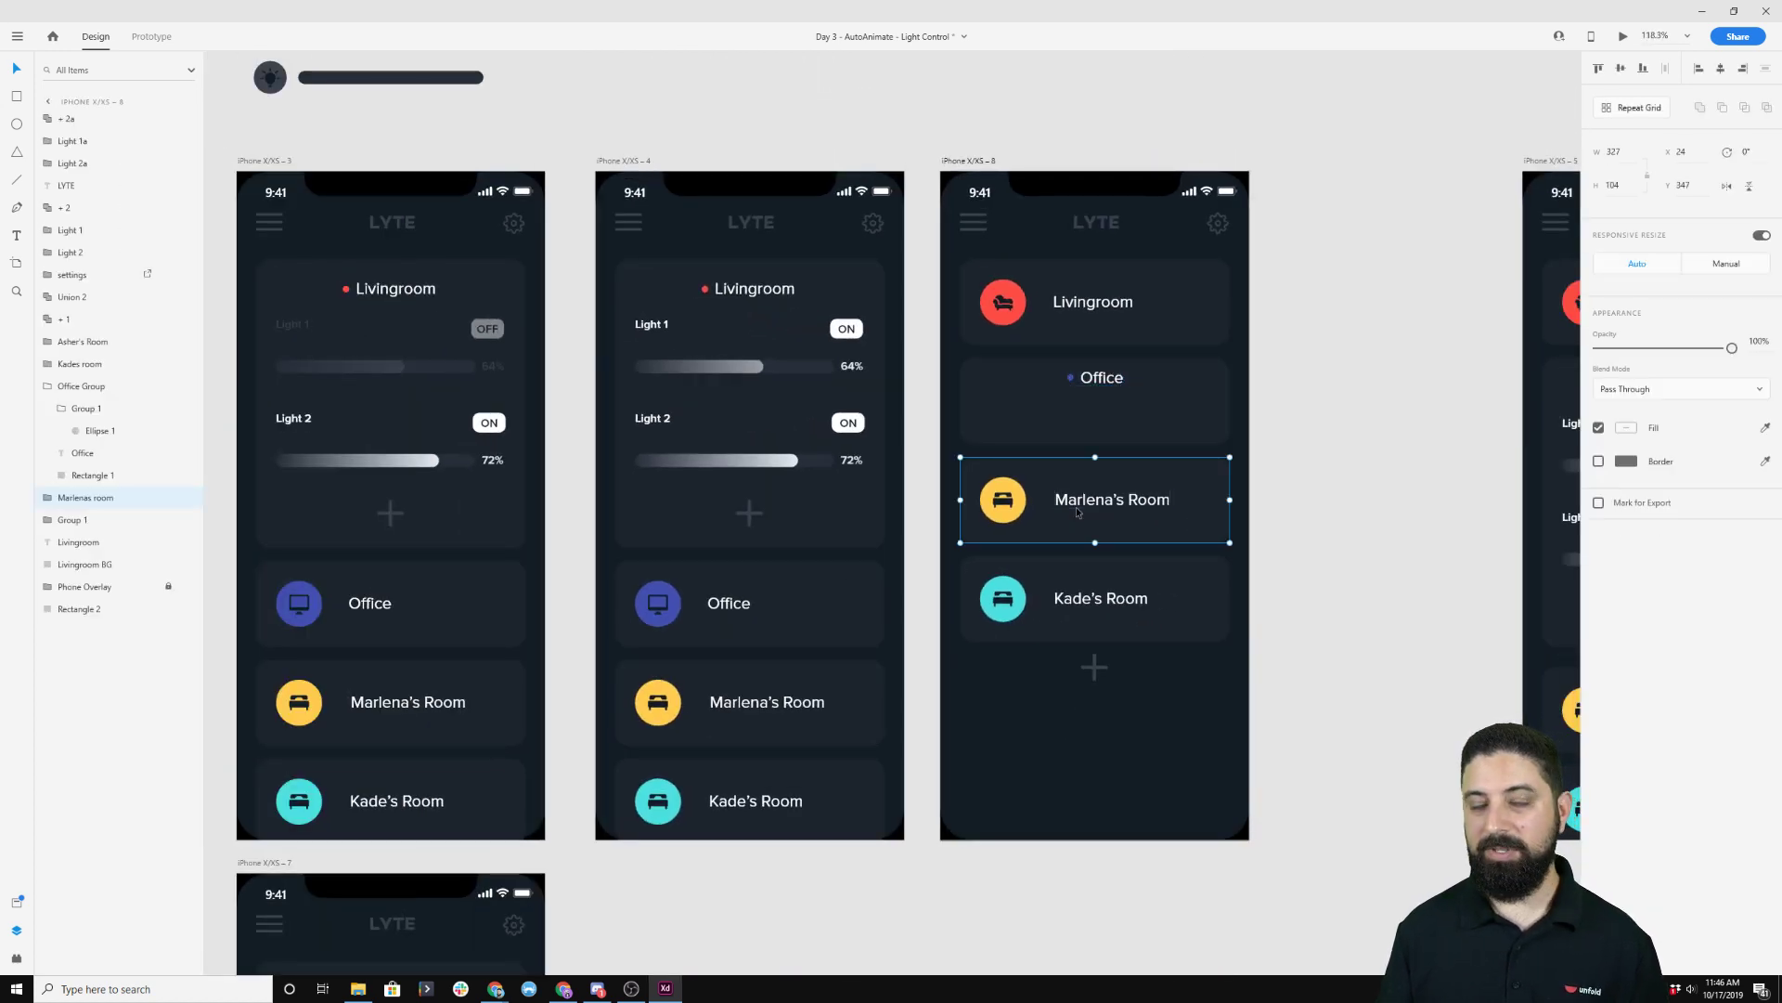
{"action": "left_click", "coordinate": [1102, 602], "text": "shift"}
{"action": "left_click", "coordinate": [1094, 668], "text": "shift"}
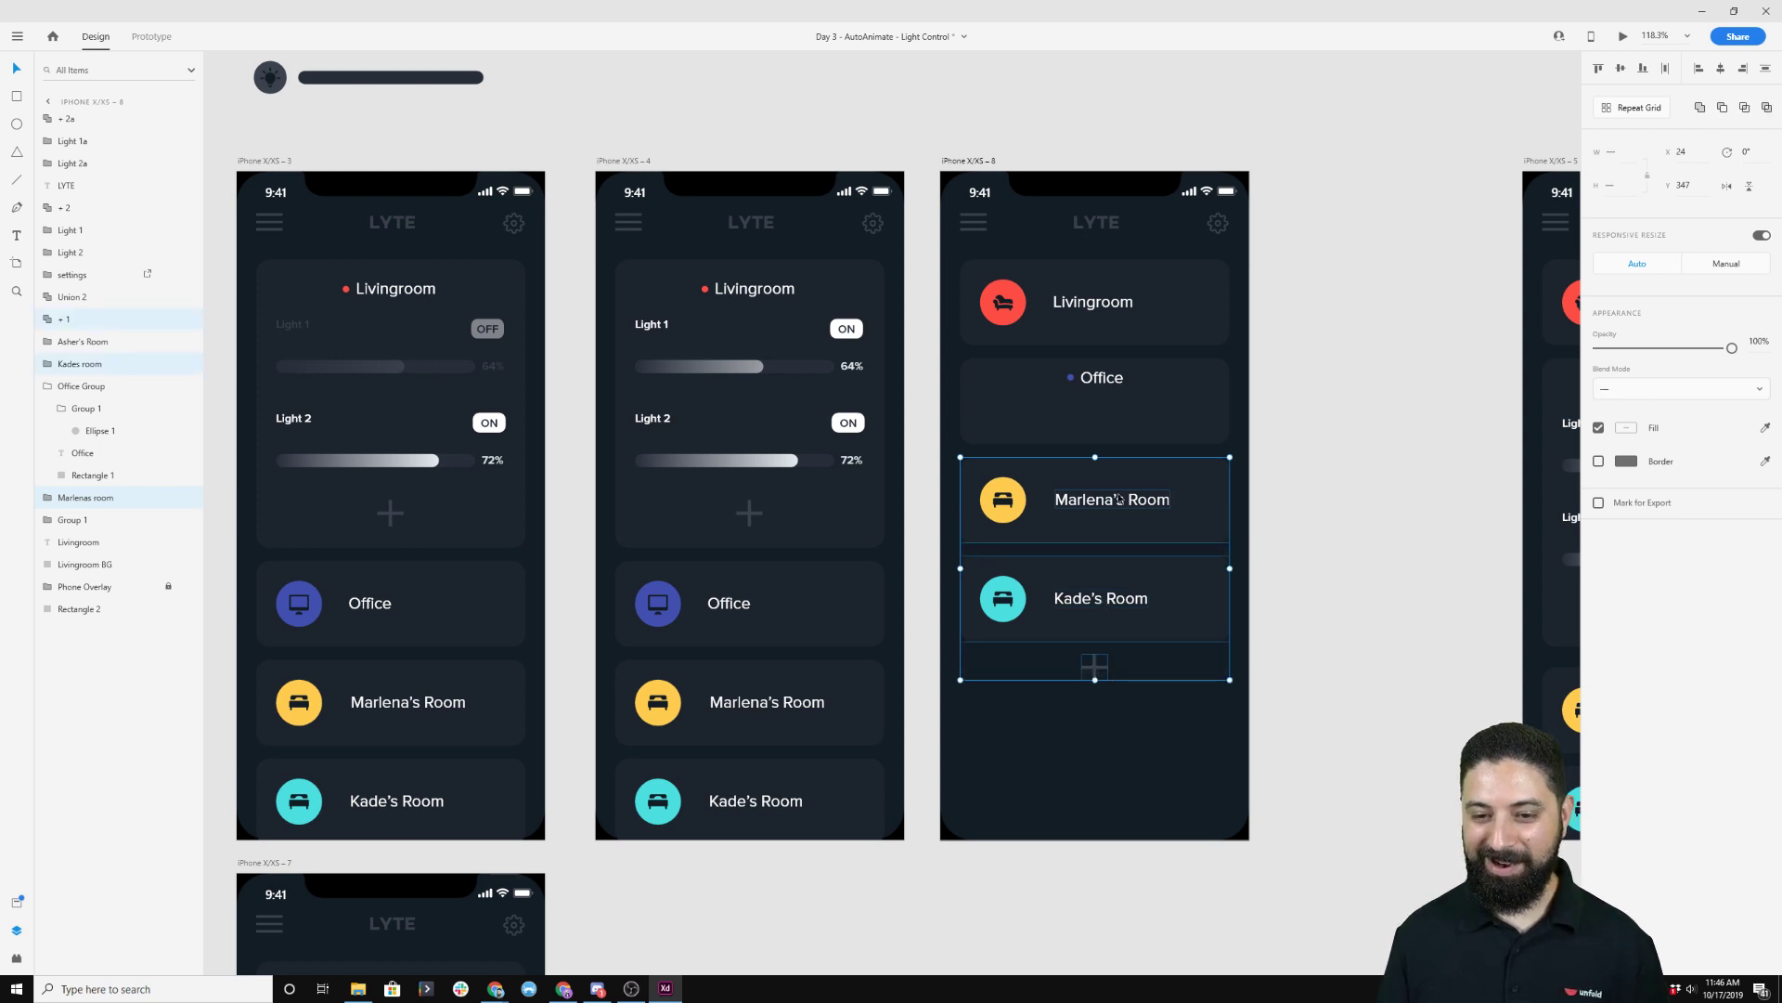
{"action": "left_click_drag", "start_coordinate": [1119, 498], "coordinate": [1118, 626]}
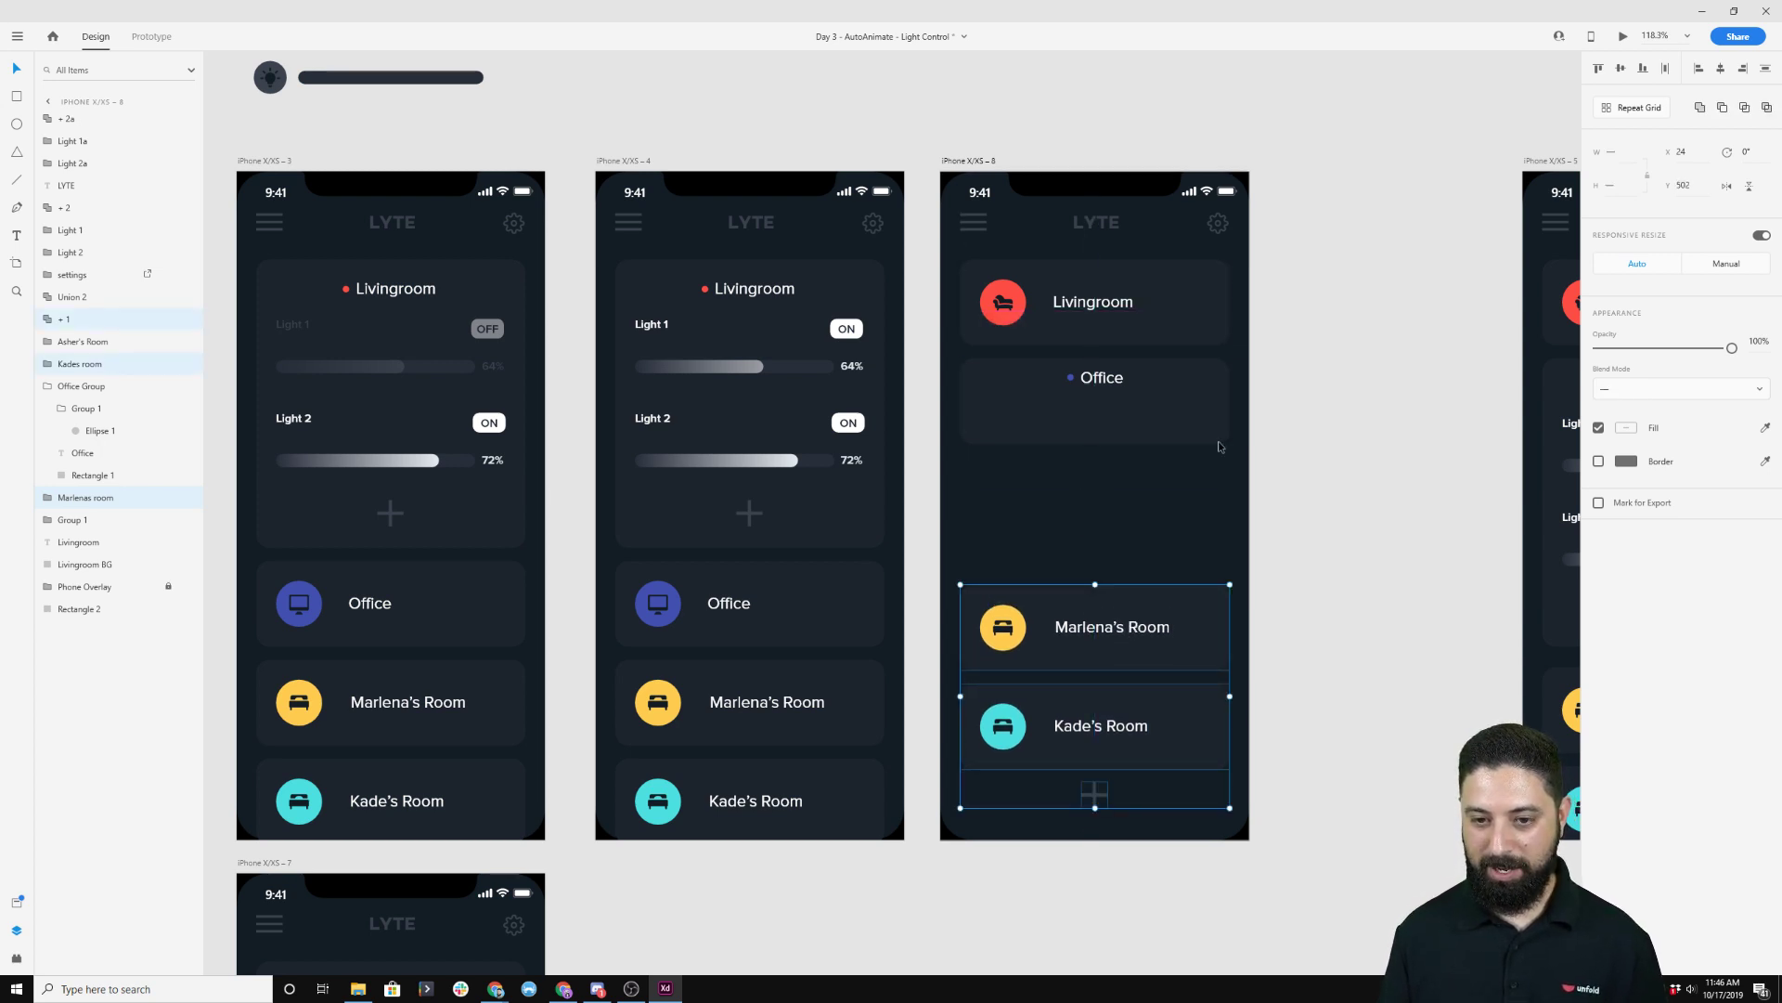
Set the height of the Office card's background rectangle on iPhone X/XS – 8 to 350.
{"action": "left_click", "coordinate": [1217, 440]}
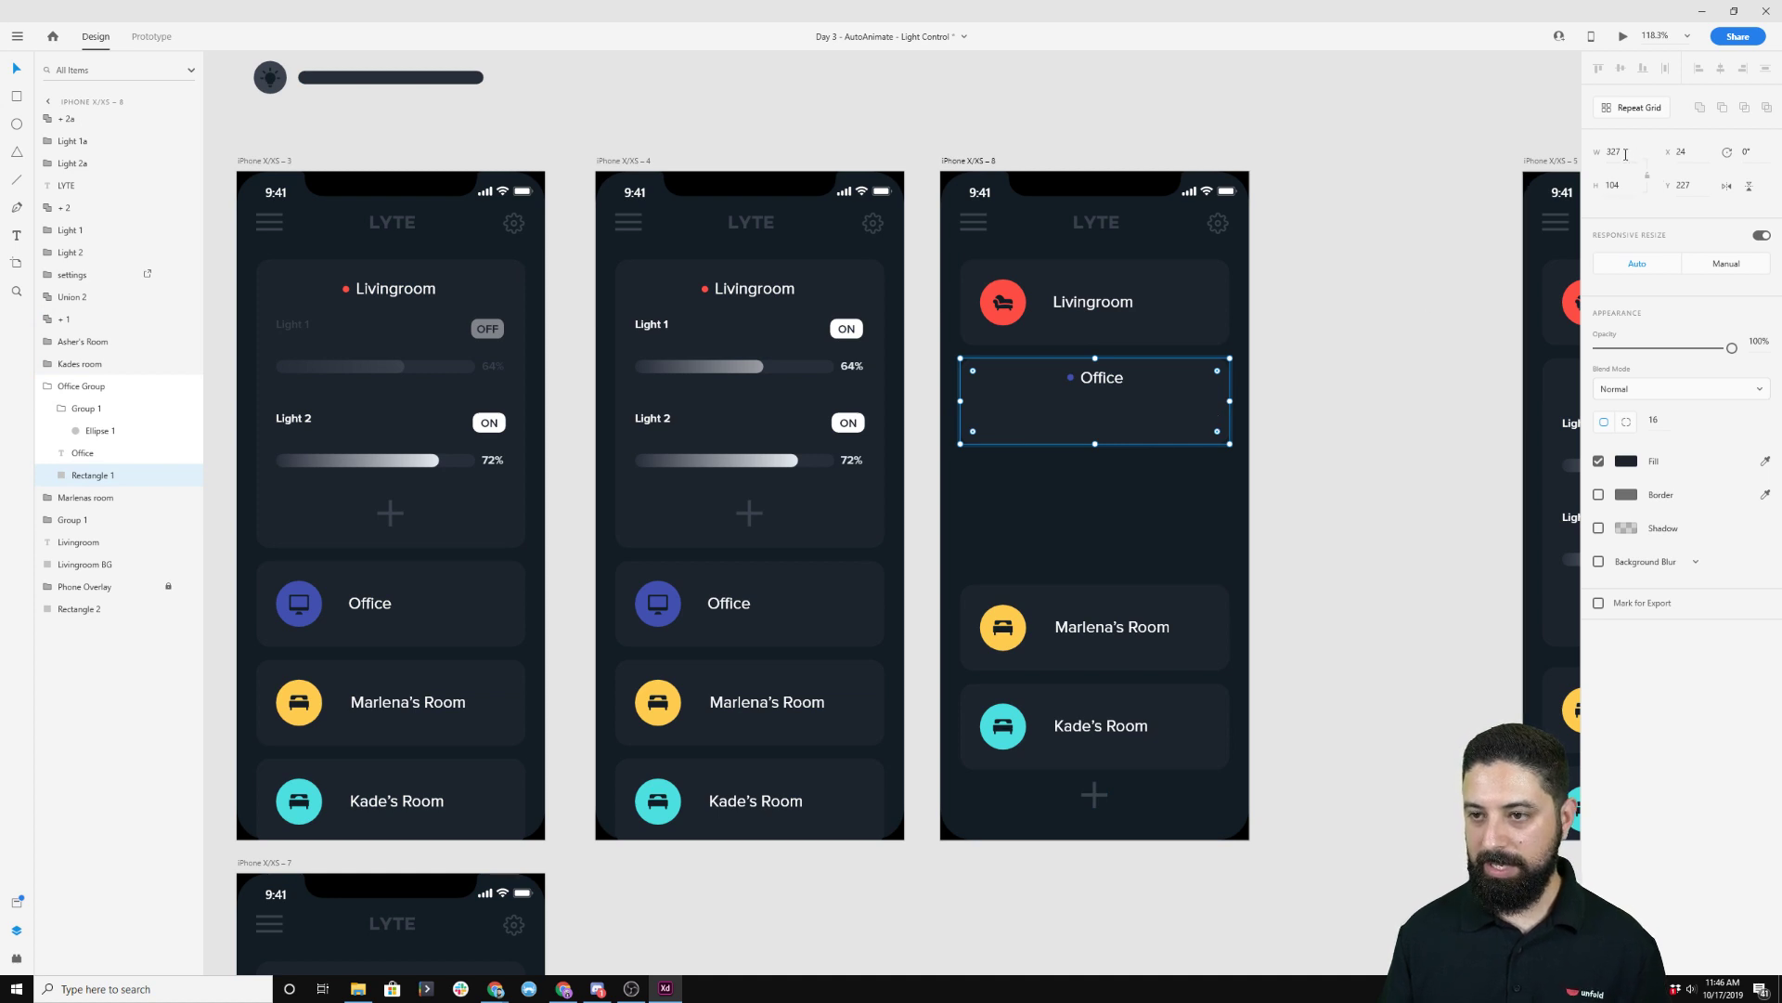
{"action": "left_click", "coordinate": [1623, 187]}
{"action": "type", "text": "350"}
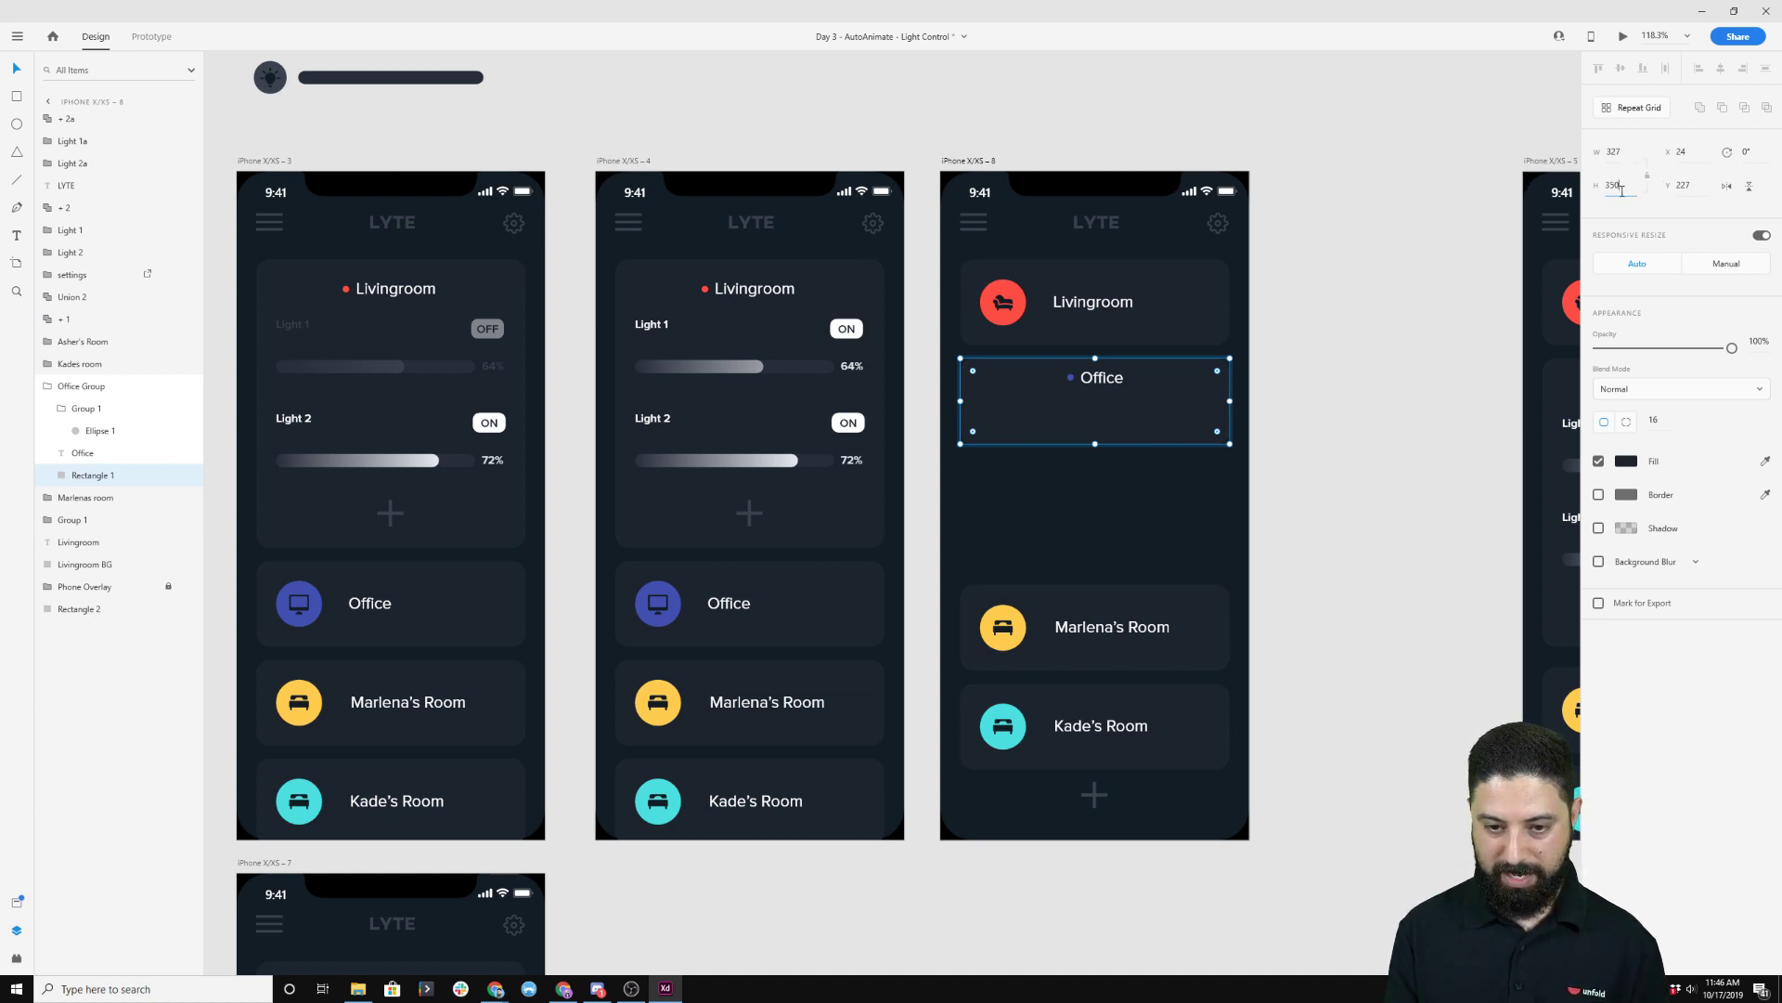
{"action": "key", "text": "Return"}
Move the two bedroom cards and the plus sign below the enlarged Office card, starting at Y 592.
{"action": "left_click", "coordinate": [1024, 655]}
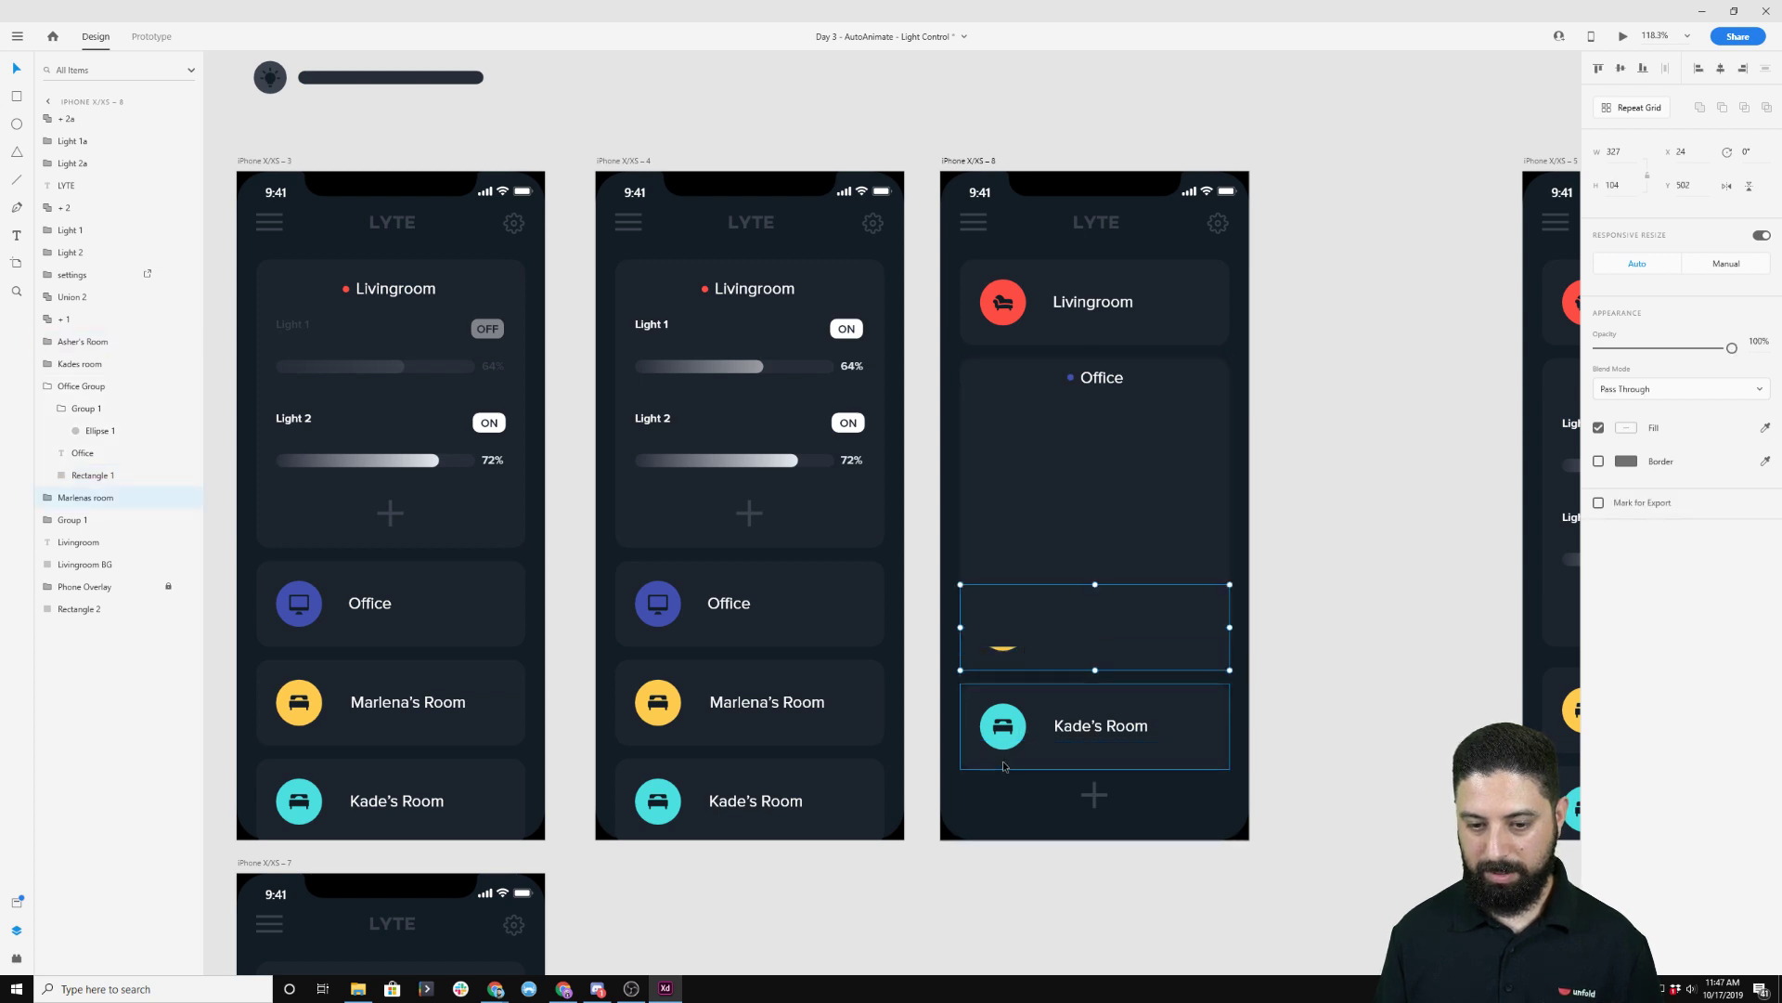
{"action": "left_click", "coordinate": [1075, 748], "text": "shift"}
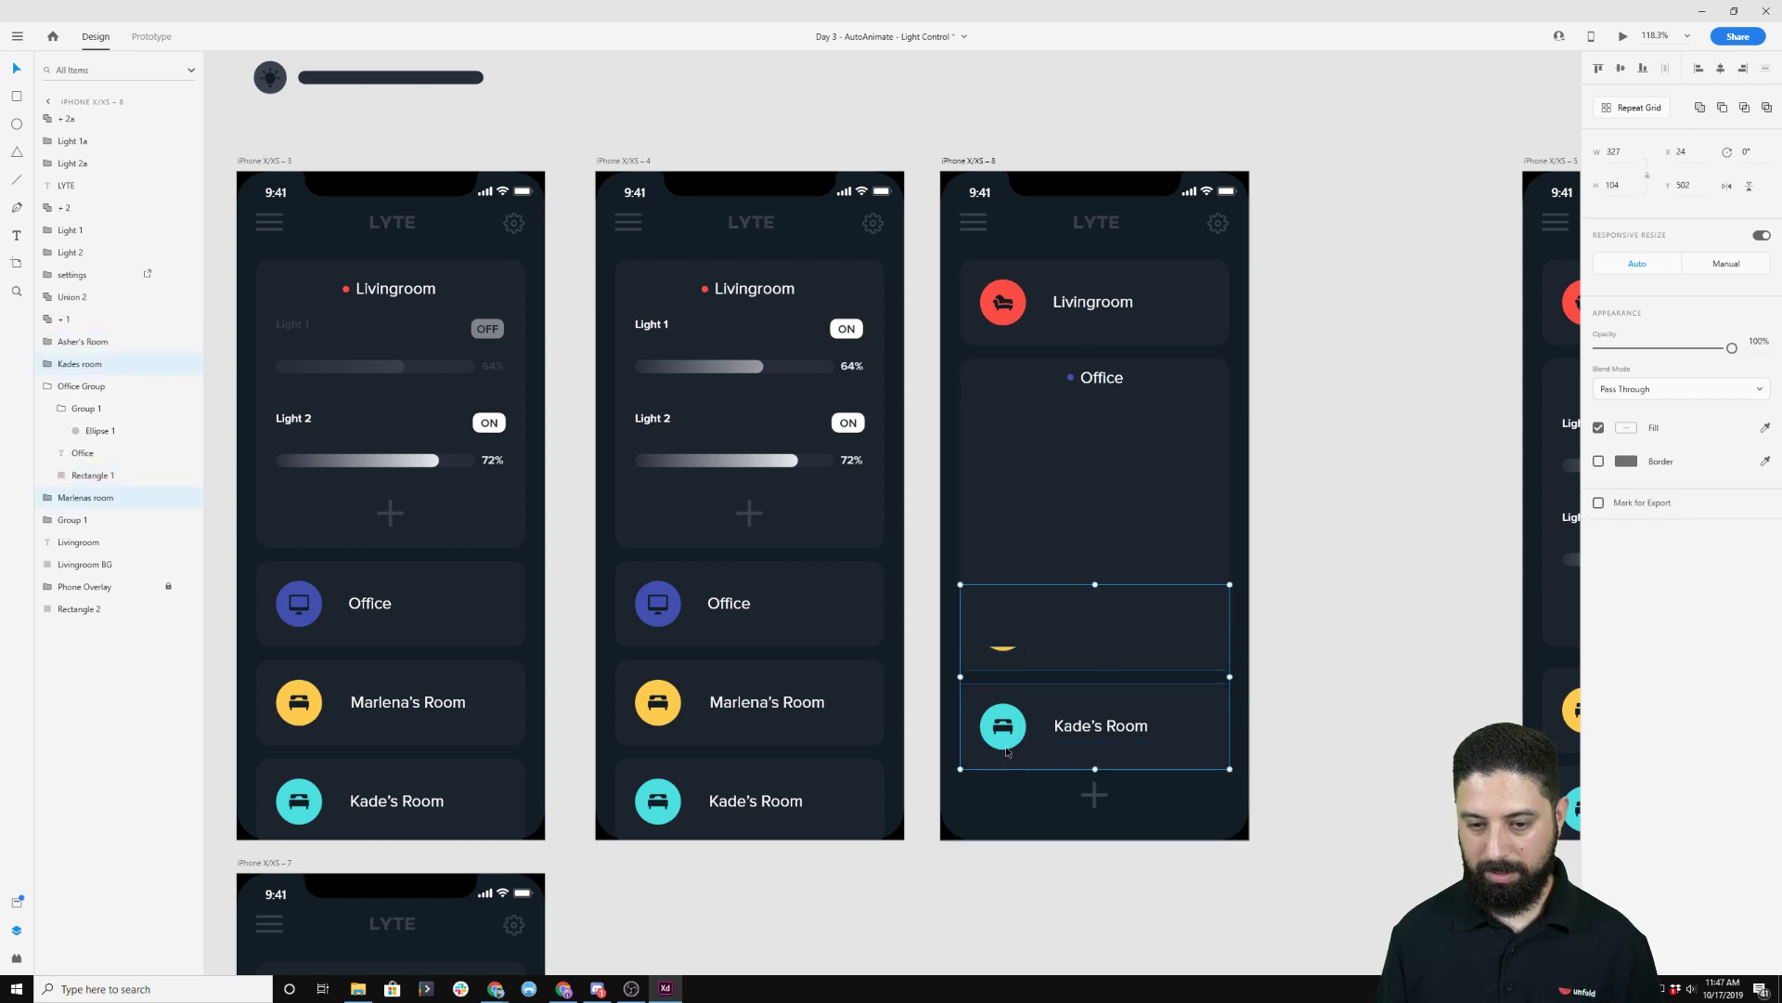
{"action": "left_click", "coordinate": [1094, 796], "text": "shift"}
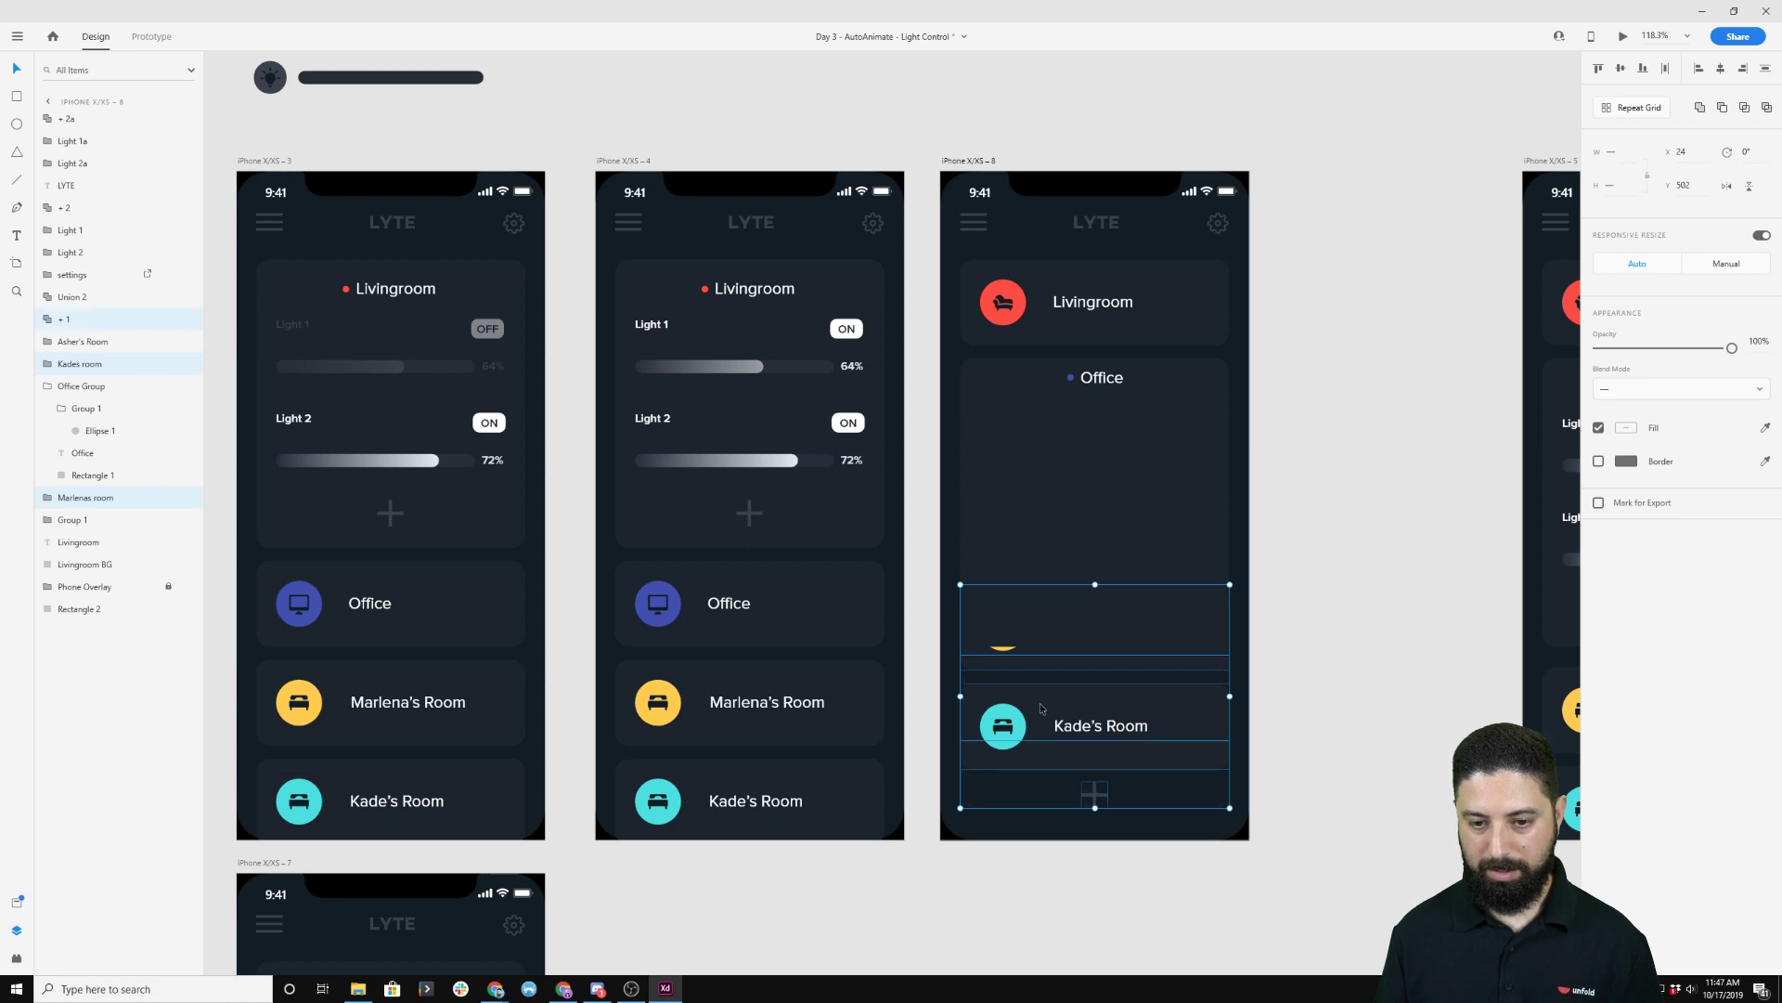
{"action": "key", "text": "shift+Down"}
{"action": "key", "text": "shift+Down"}
{"action": "key", "text": "shift+Down"}
{"action": "key", "text": "shift+Down"}
{"action": "key", "text": "shift+Down"}
{"action": "key", "text": "shift+Down"}
{"action": "key", "text": "shift+Down"}
{"action": "key", "text": "shift+Down"}
{"action": "key", "text": "shift+Down"}
{"action": "key", "text": "shift+Down"}
{"action": "key", "text": "shift+Down"}
{"action": "key", "text": "shift+Down"}
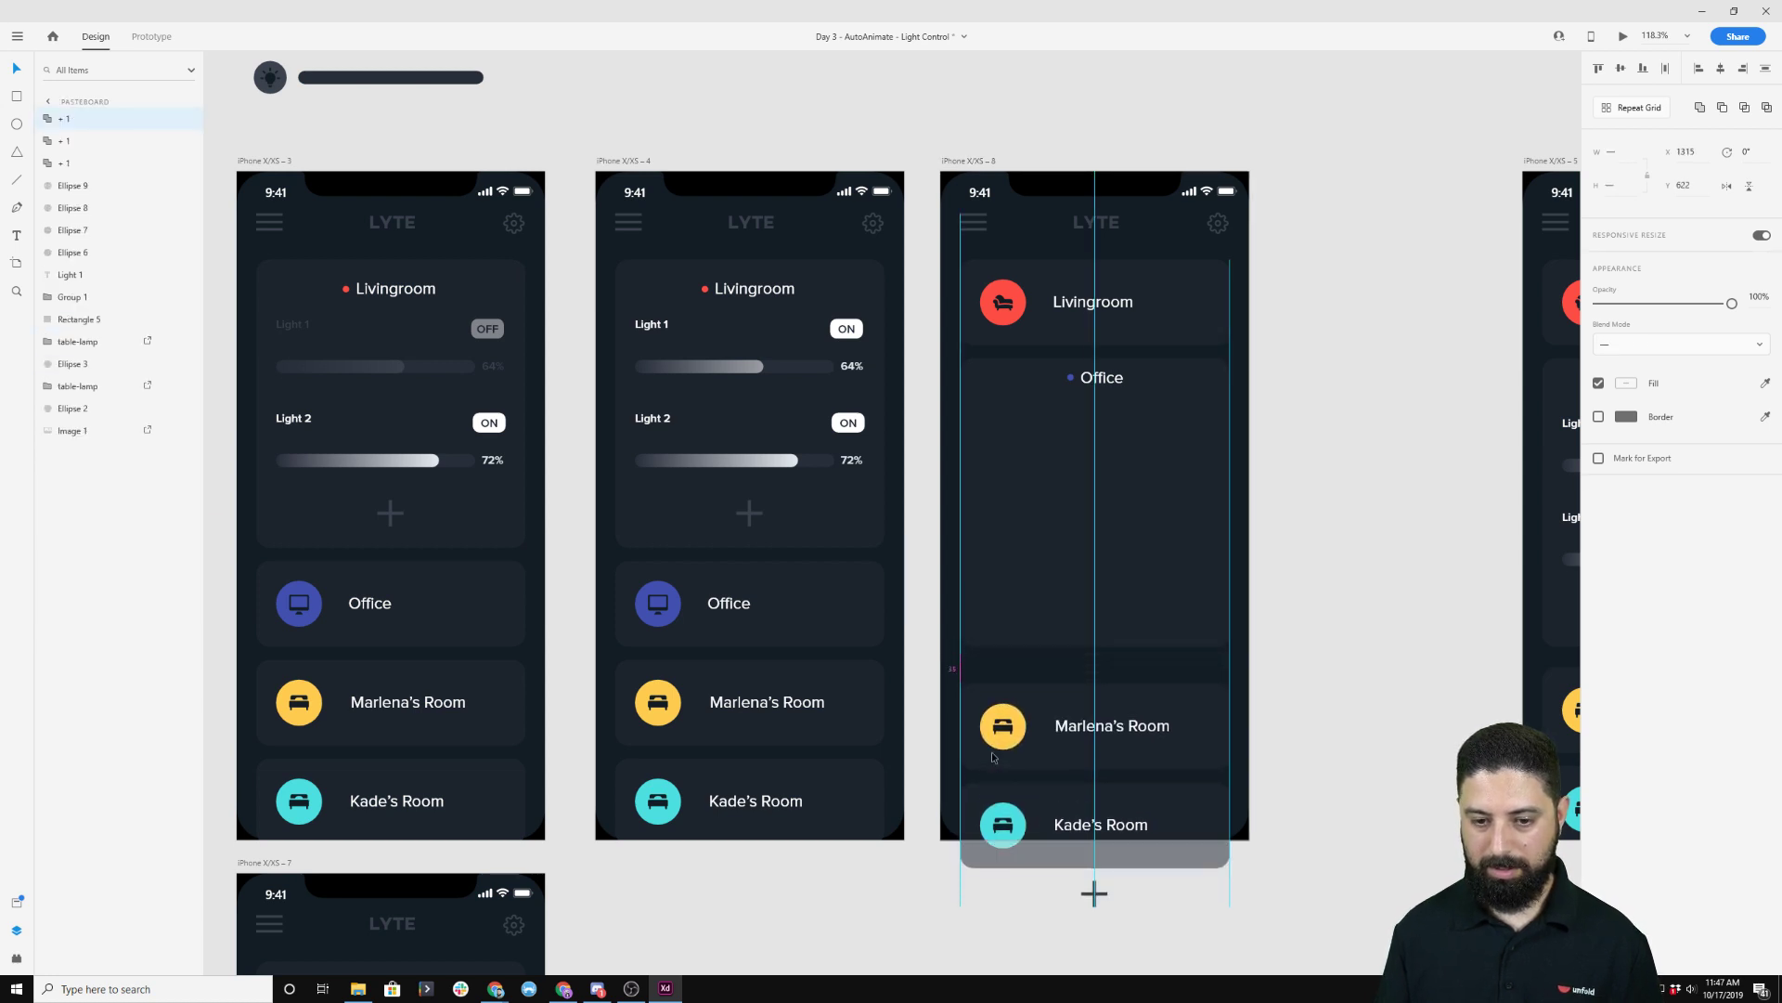
{"action": "key", "text": "shift+Up"}
{"action": "key", "text": "shift+Up"}
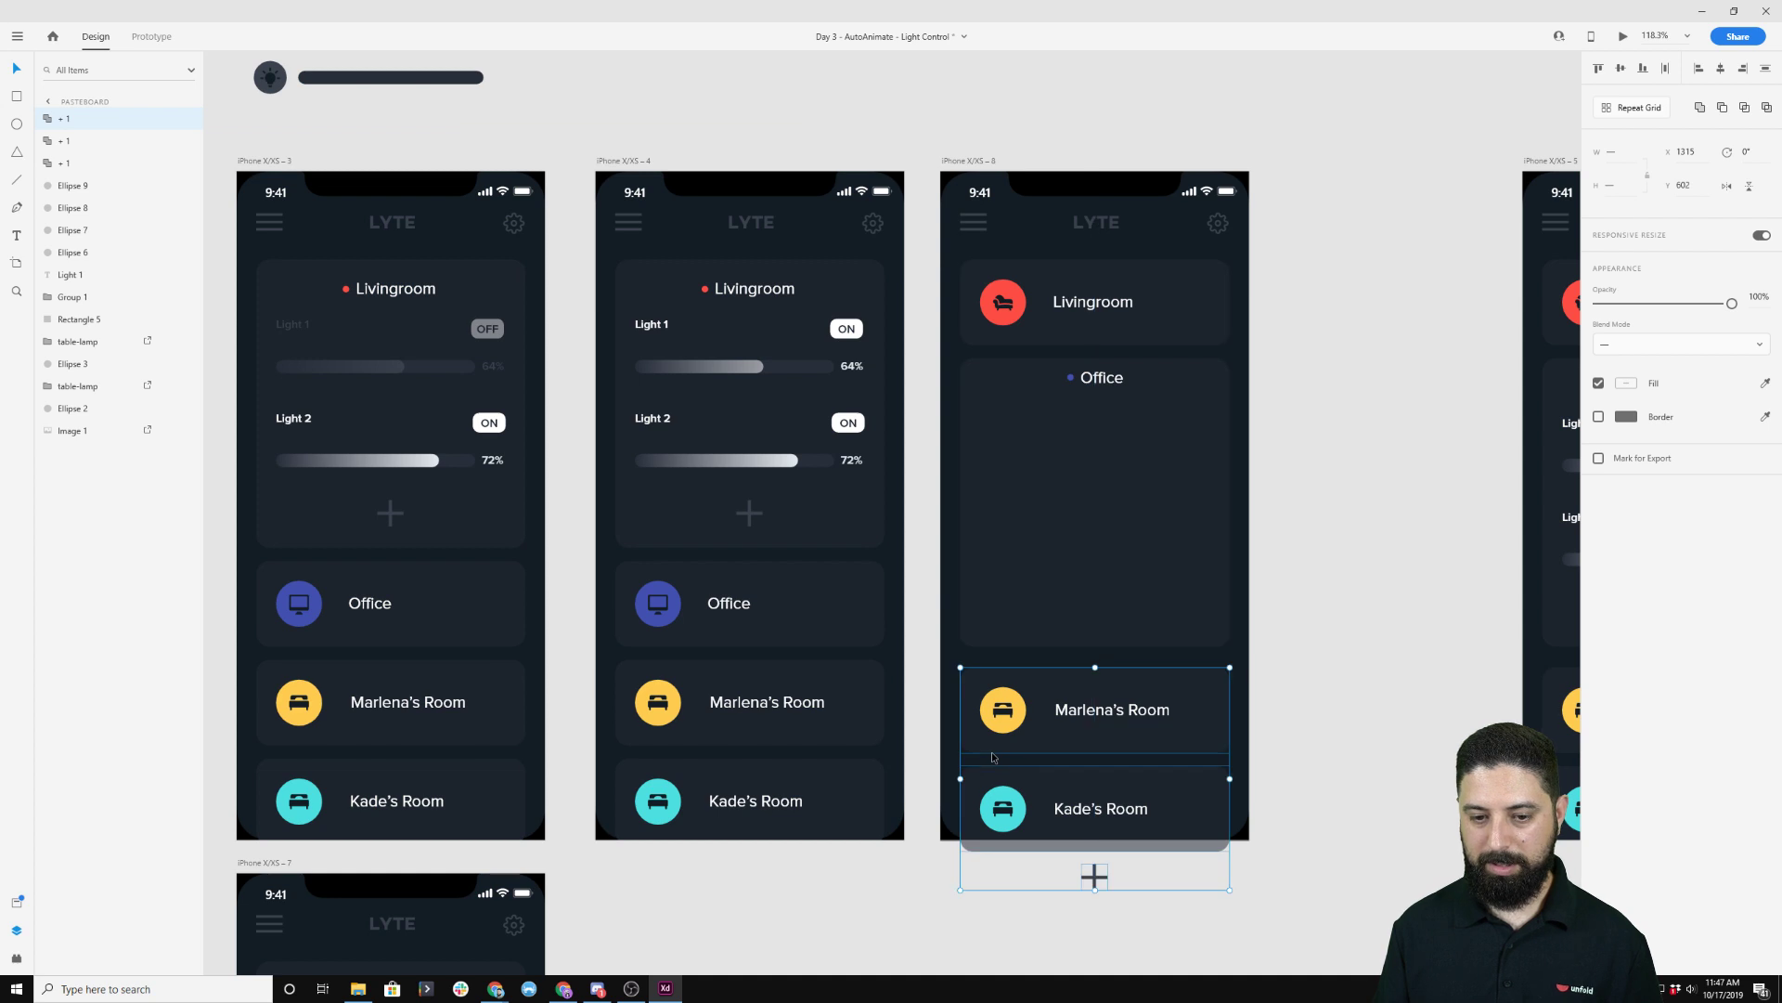
{"action": "key", "text": "shift+Up"}
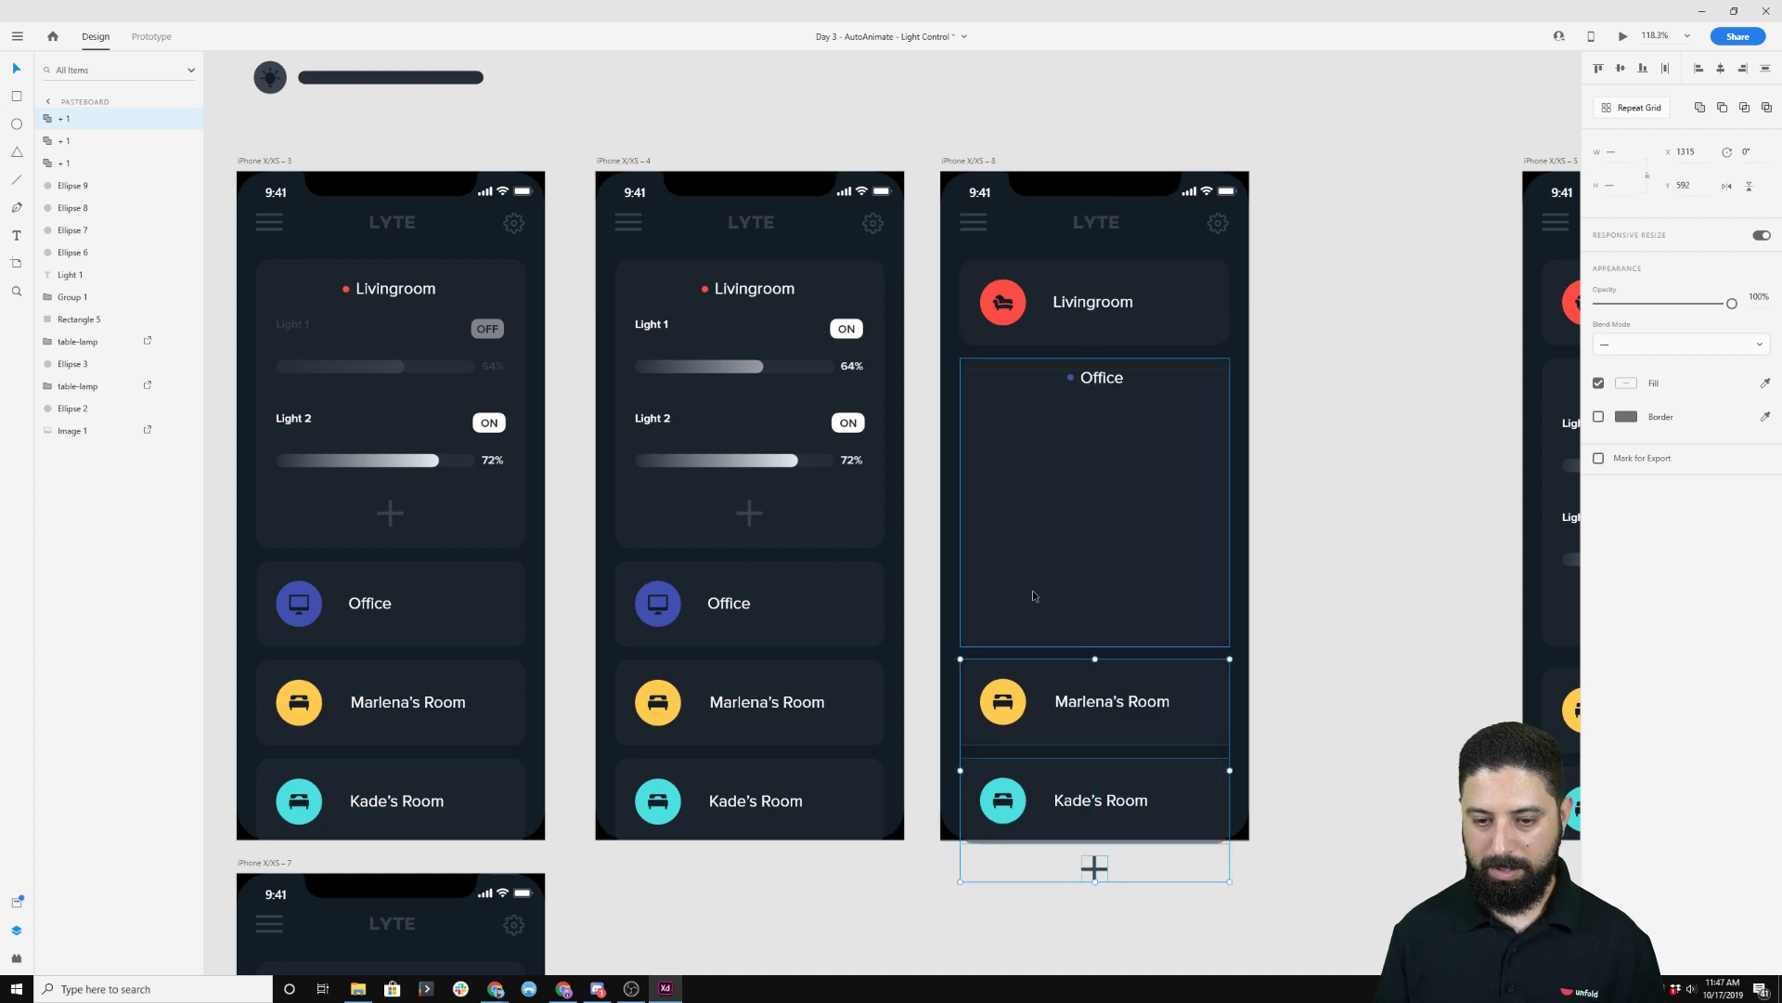
{"action": "left_click", "coordinate": [1357, 560]}
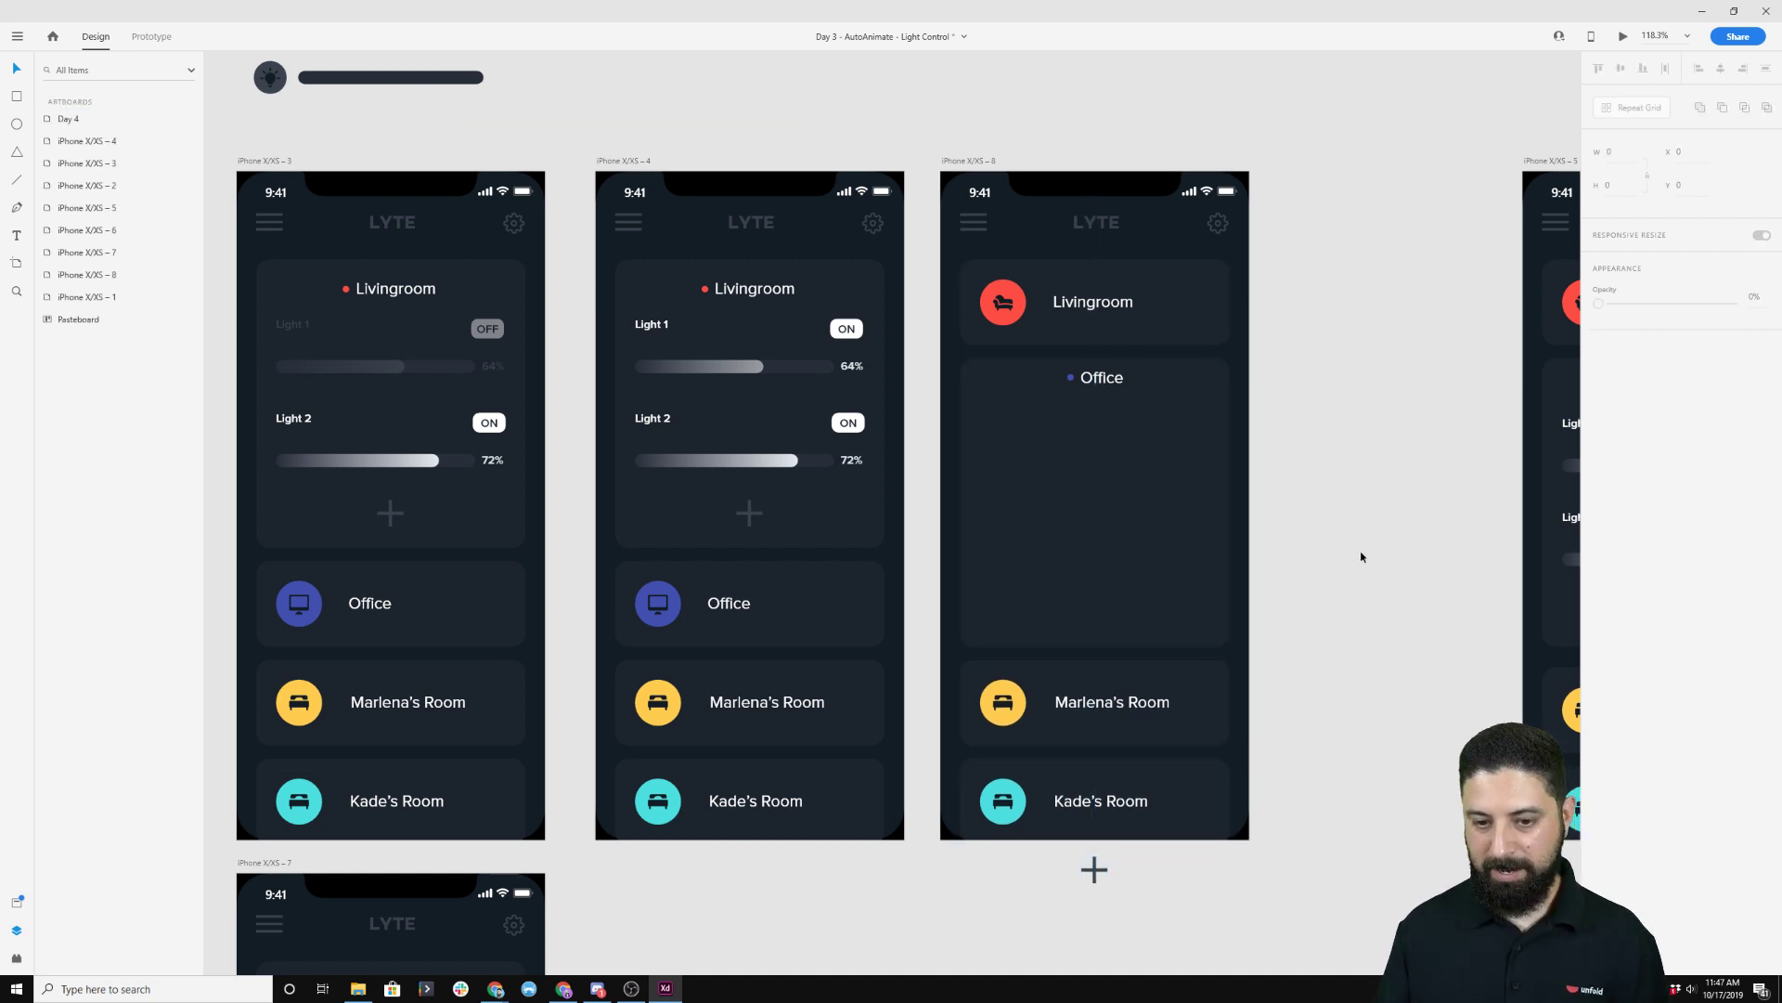
{"action": "left_click_drag", "start_coordinate": [1296, 431], "coordinate": [1168, 402]}
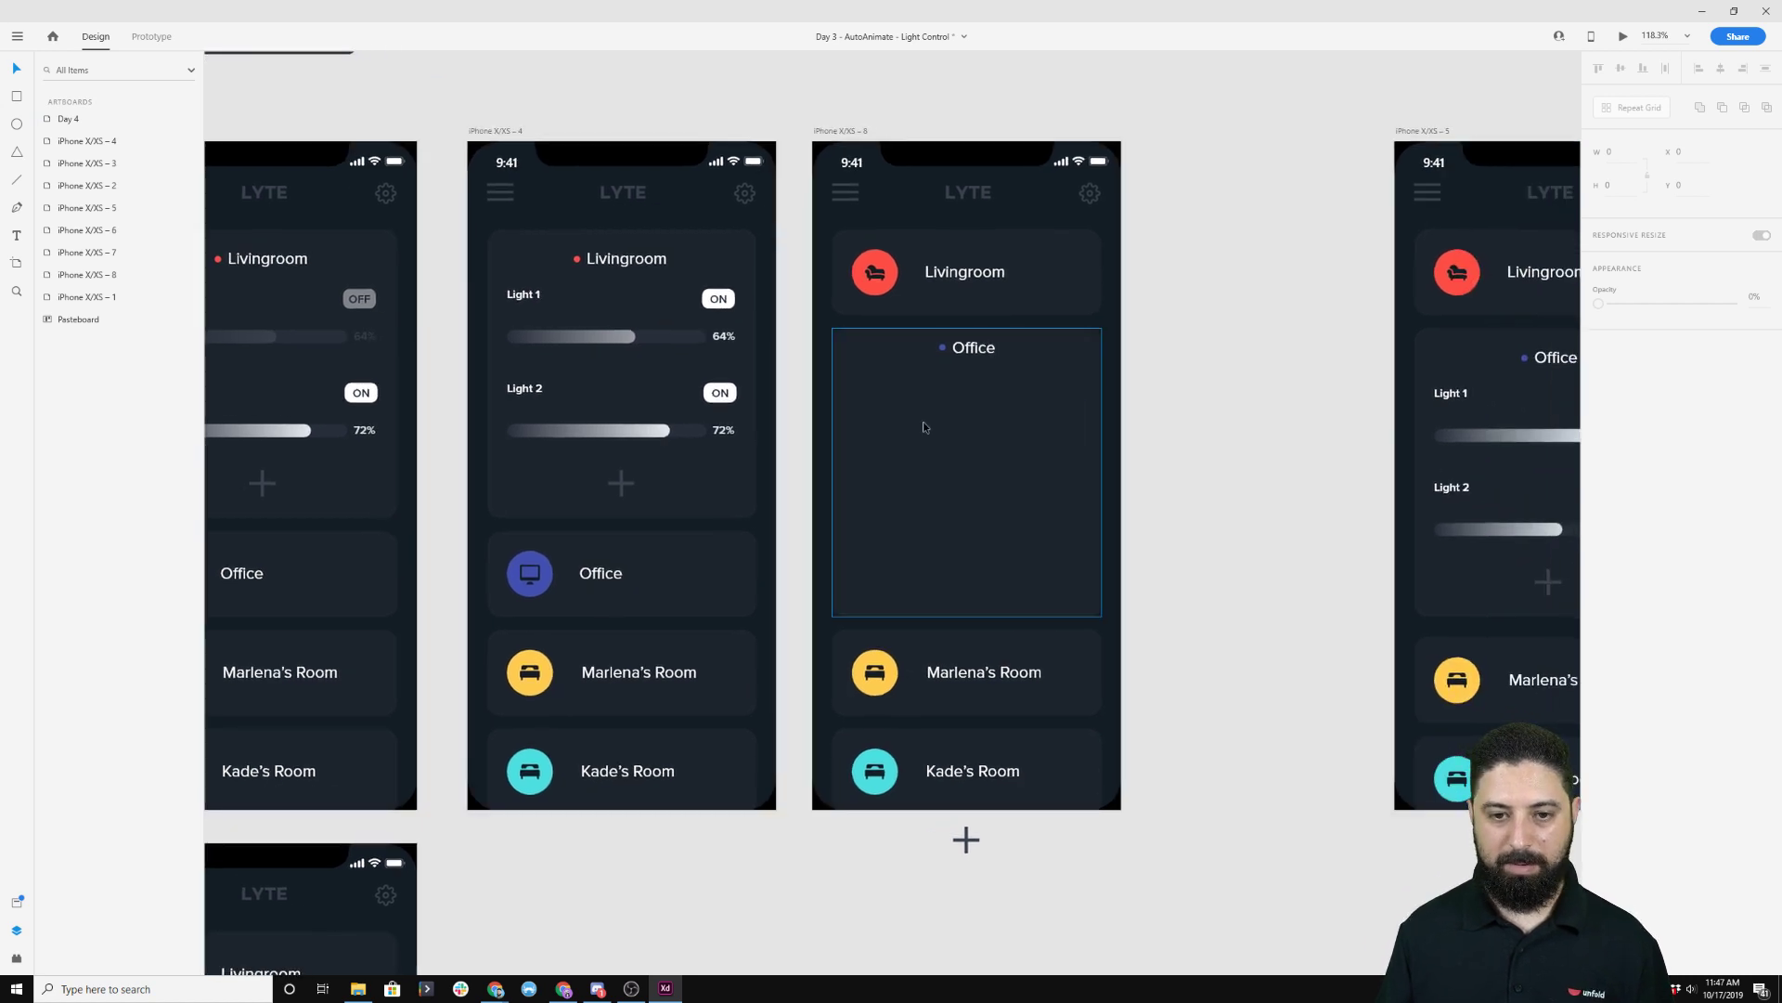
Set the opacity of the Light 2a and Light 1a groups and the + 2a plus sign on iPhone X/XS – 8 to 100%.
{"action": "left_click", "coordinate": [963, 412]}
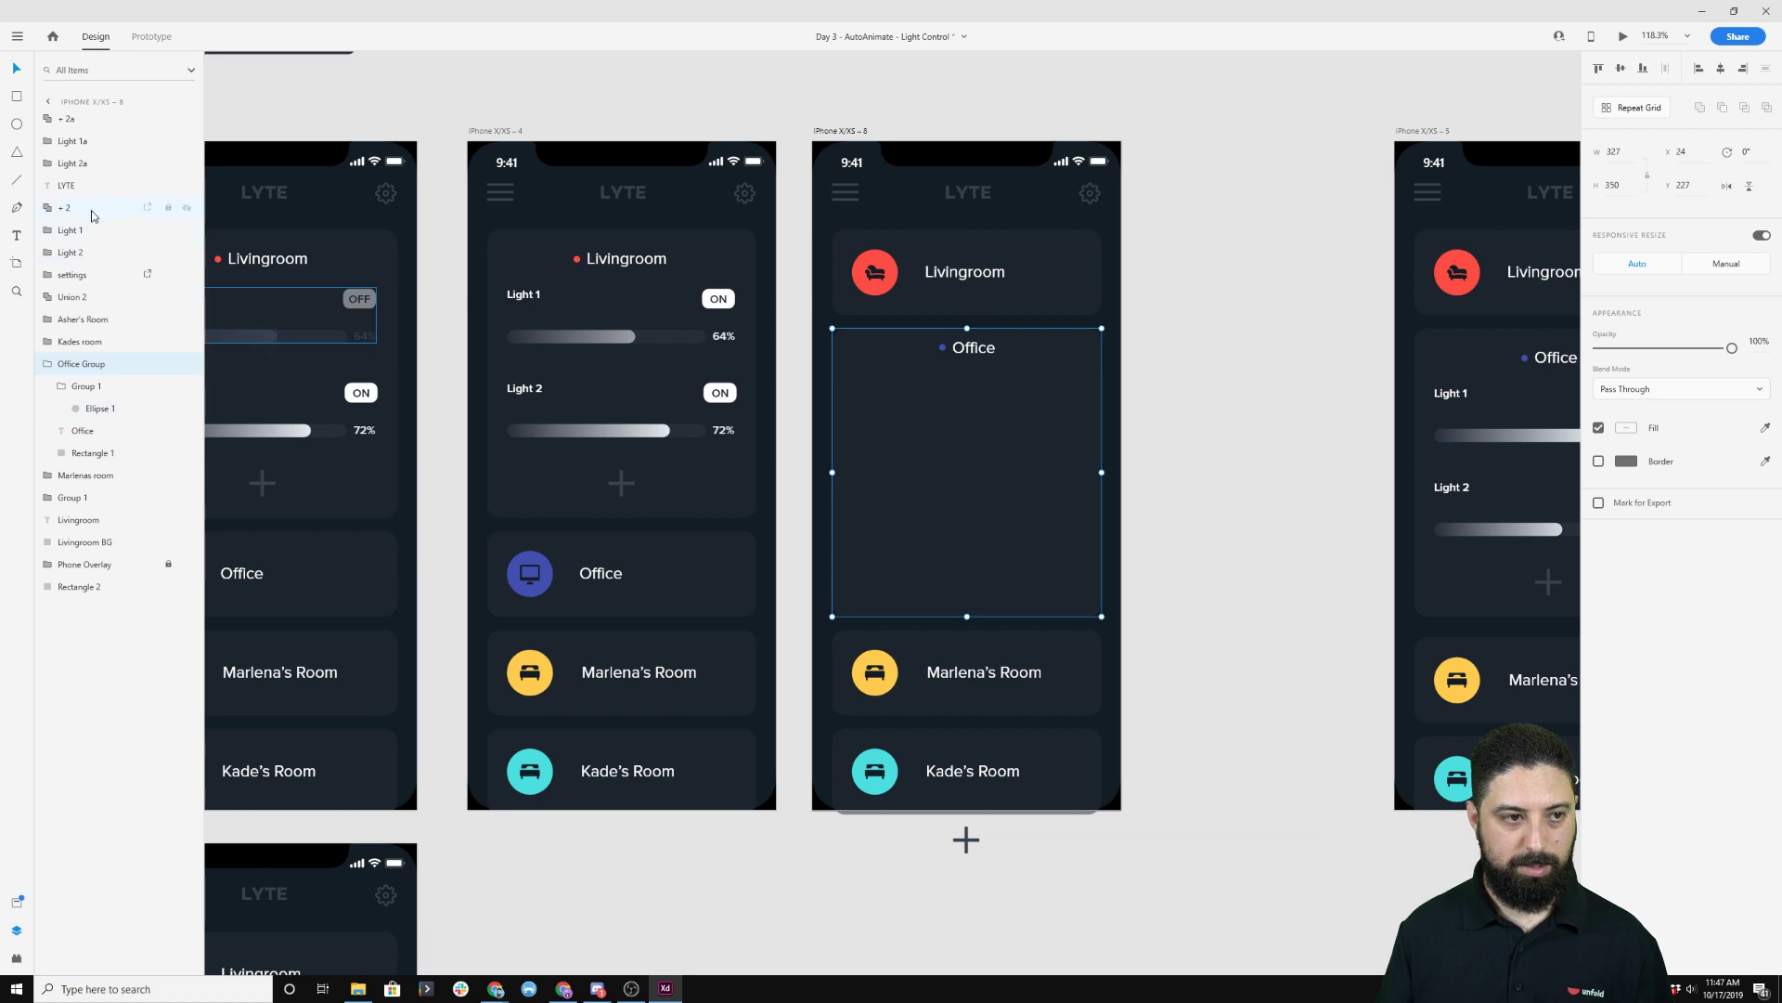
{"action": "left_click", "coordinate": [72, 164]}
{"action": "key", "text": "0"}
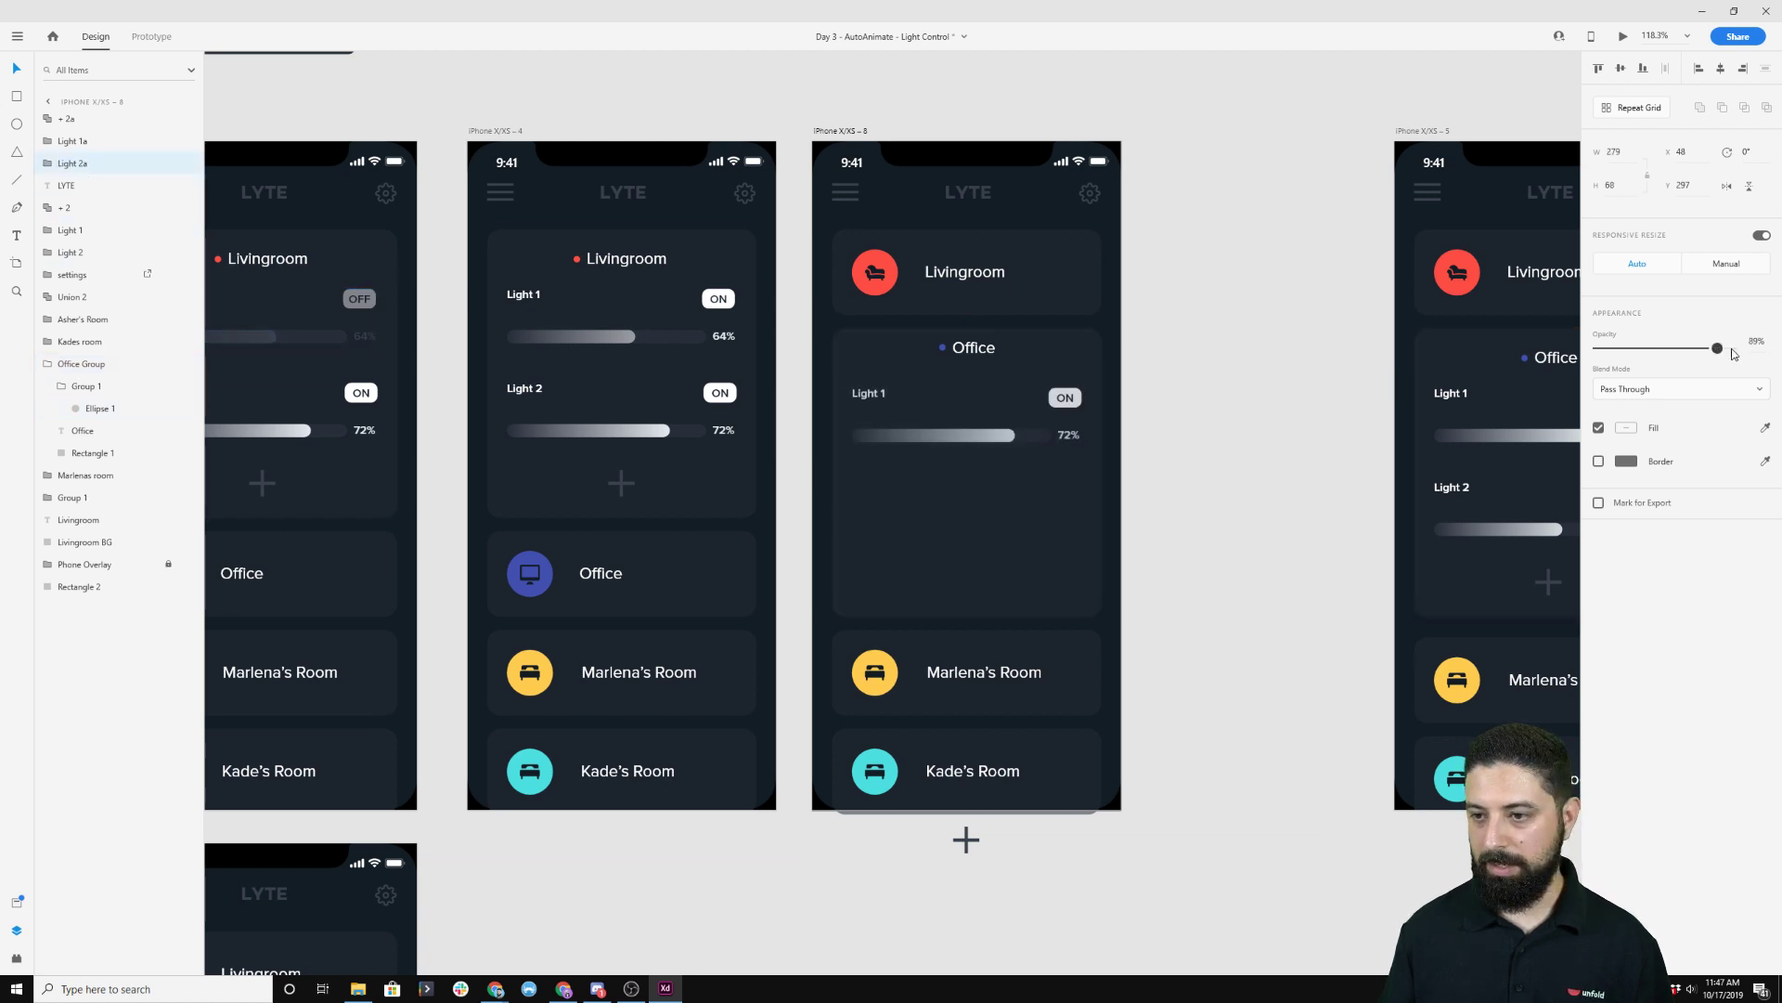
{"action": "left_click", "coordinate": [70, 141]}
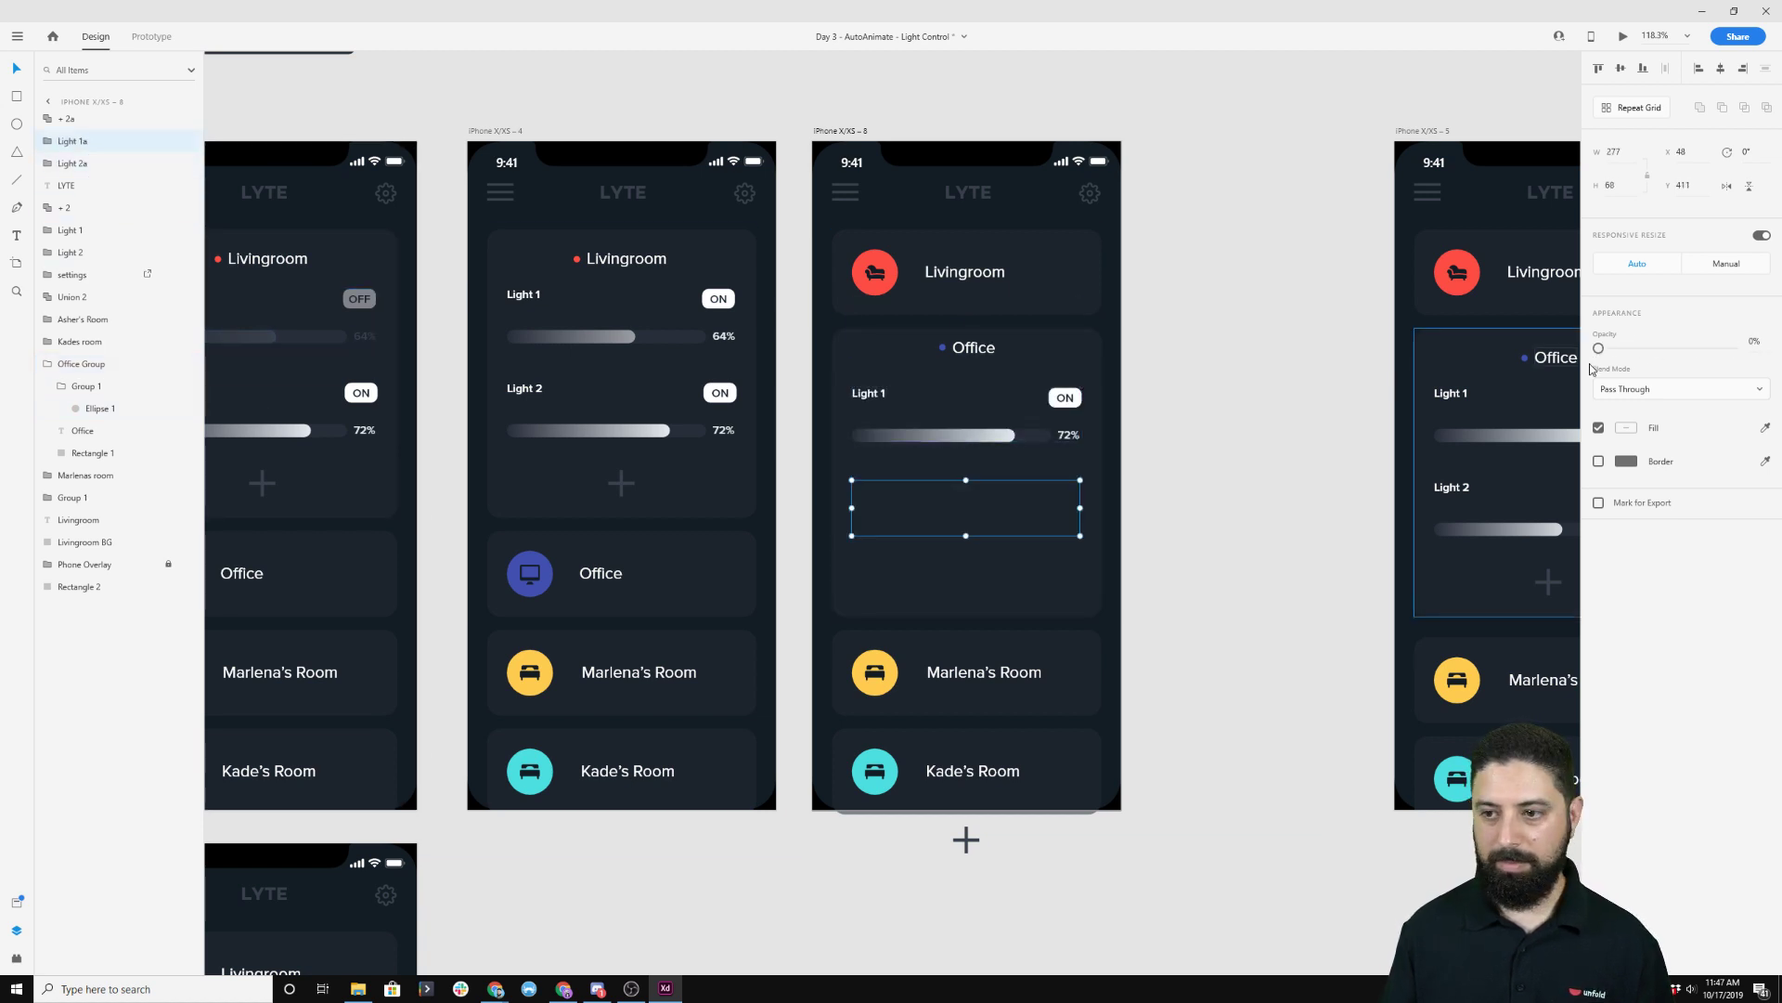
{"action": "left_click_drag", "start_coordinate": [1604, 349], "coordinate": [1781, 347]}
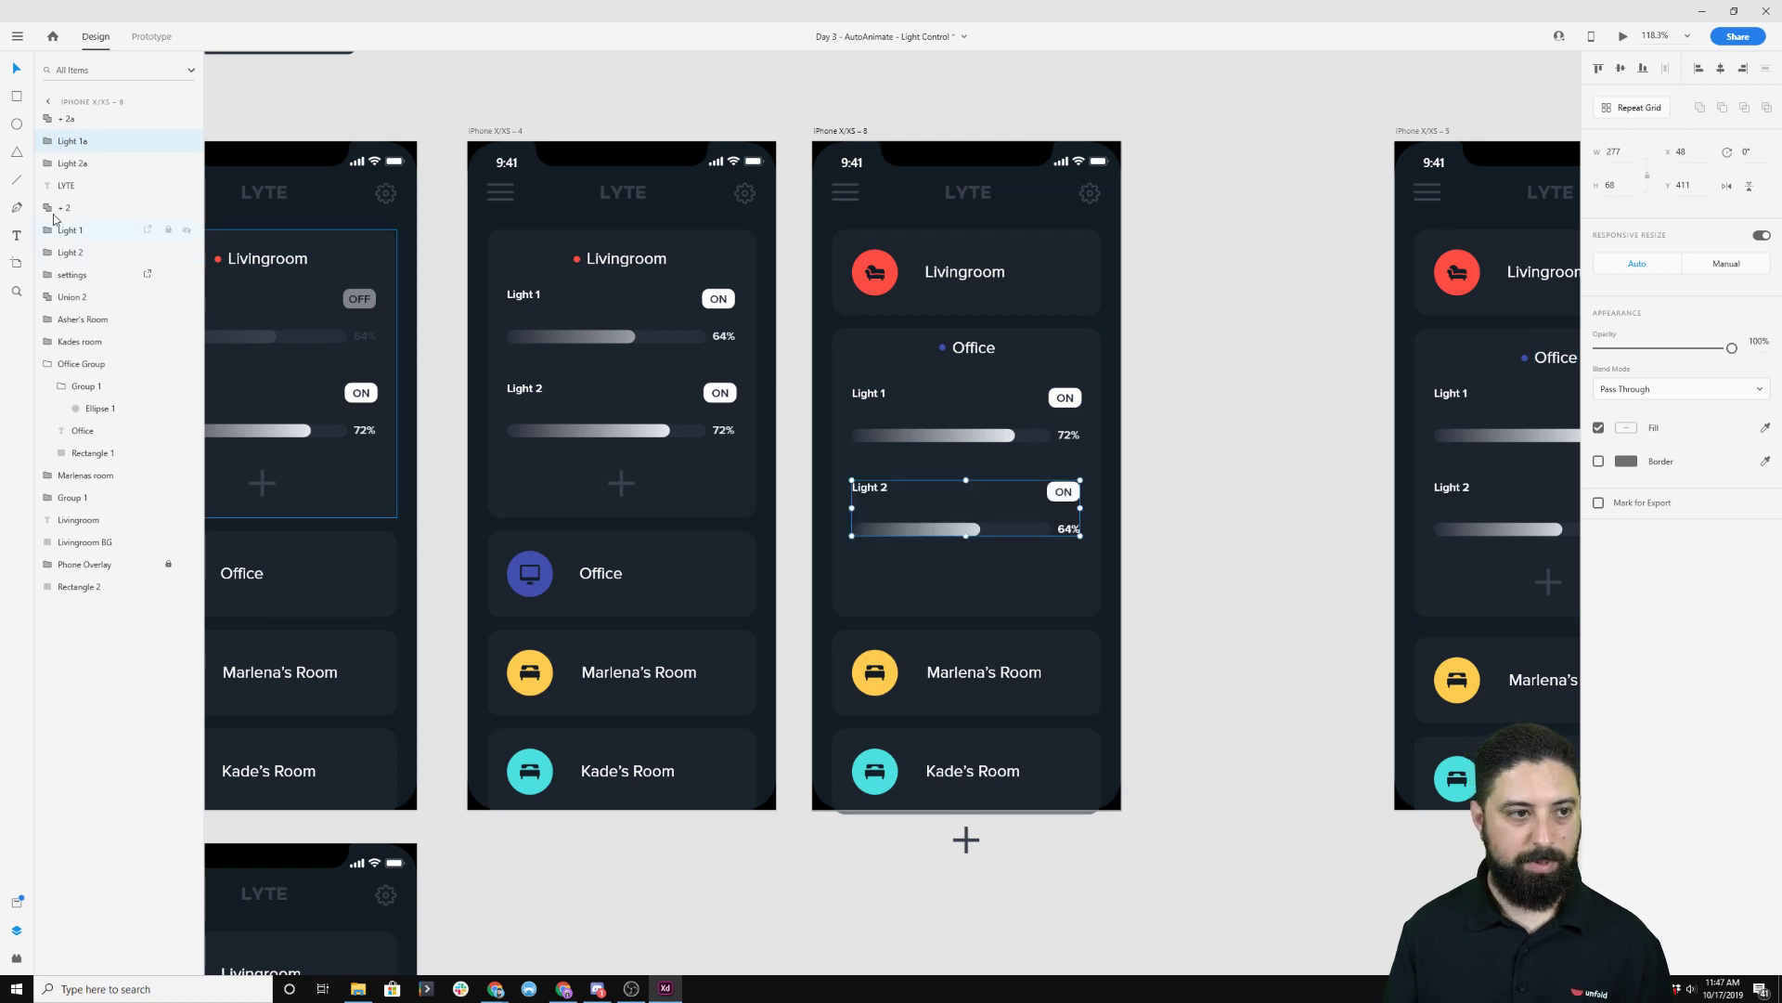
{"action": "left_click", "coordinate": [67, 119]}
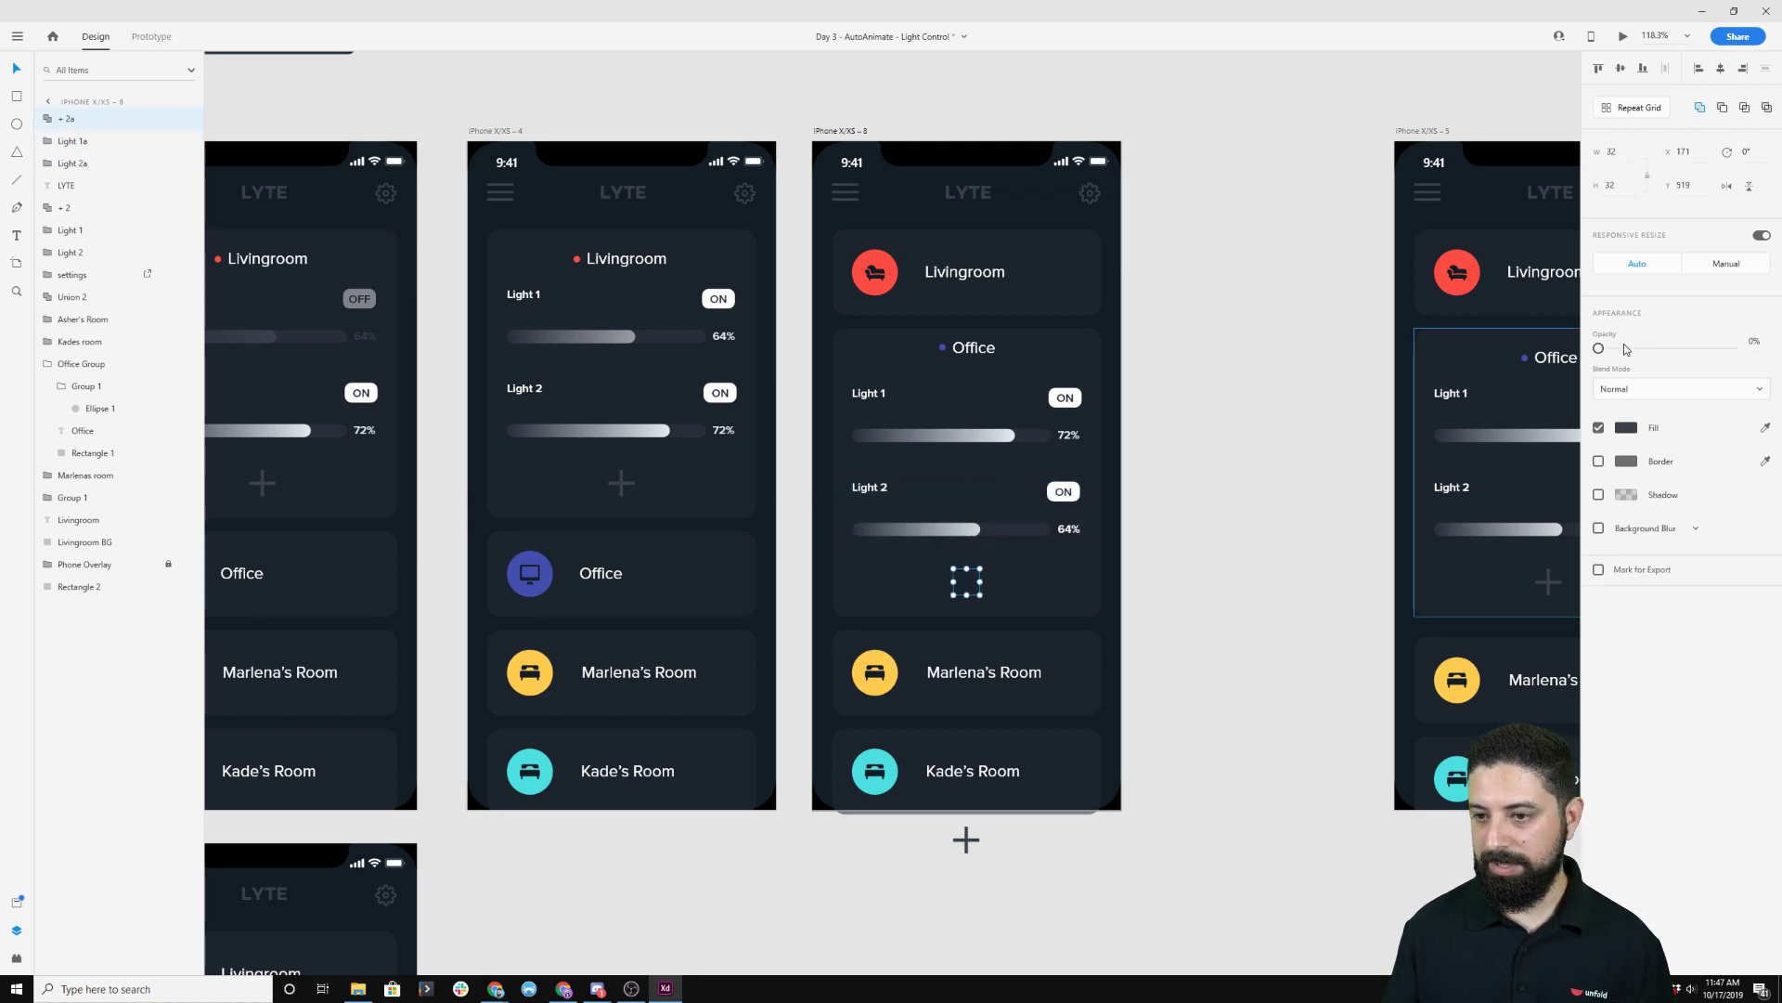
{"action": "left_click_drag", "start_coordinate": [1599, 348], "coordinate": [1781, 336]}
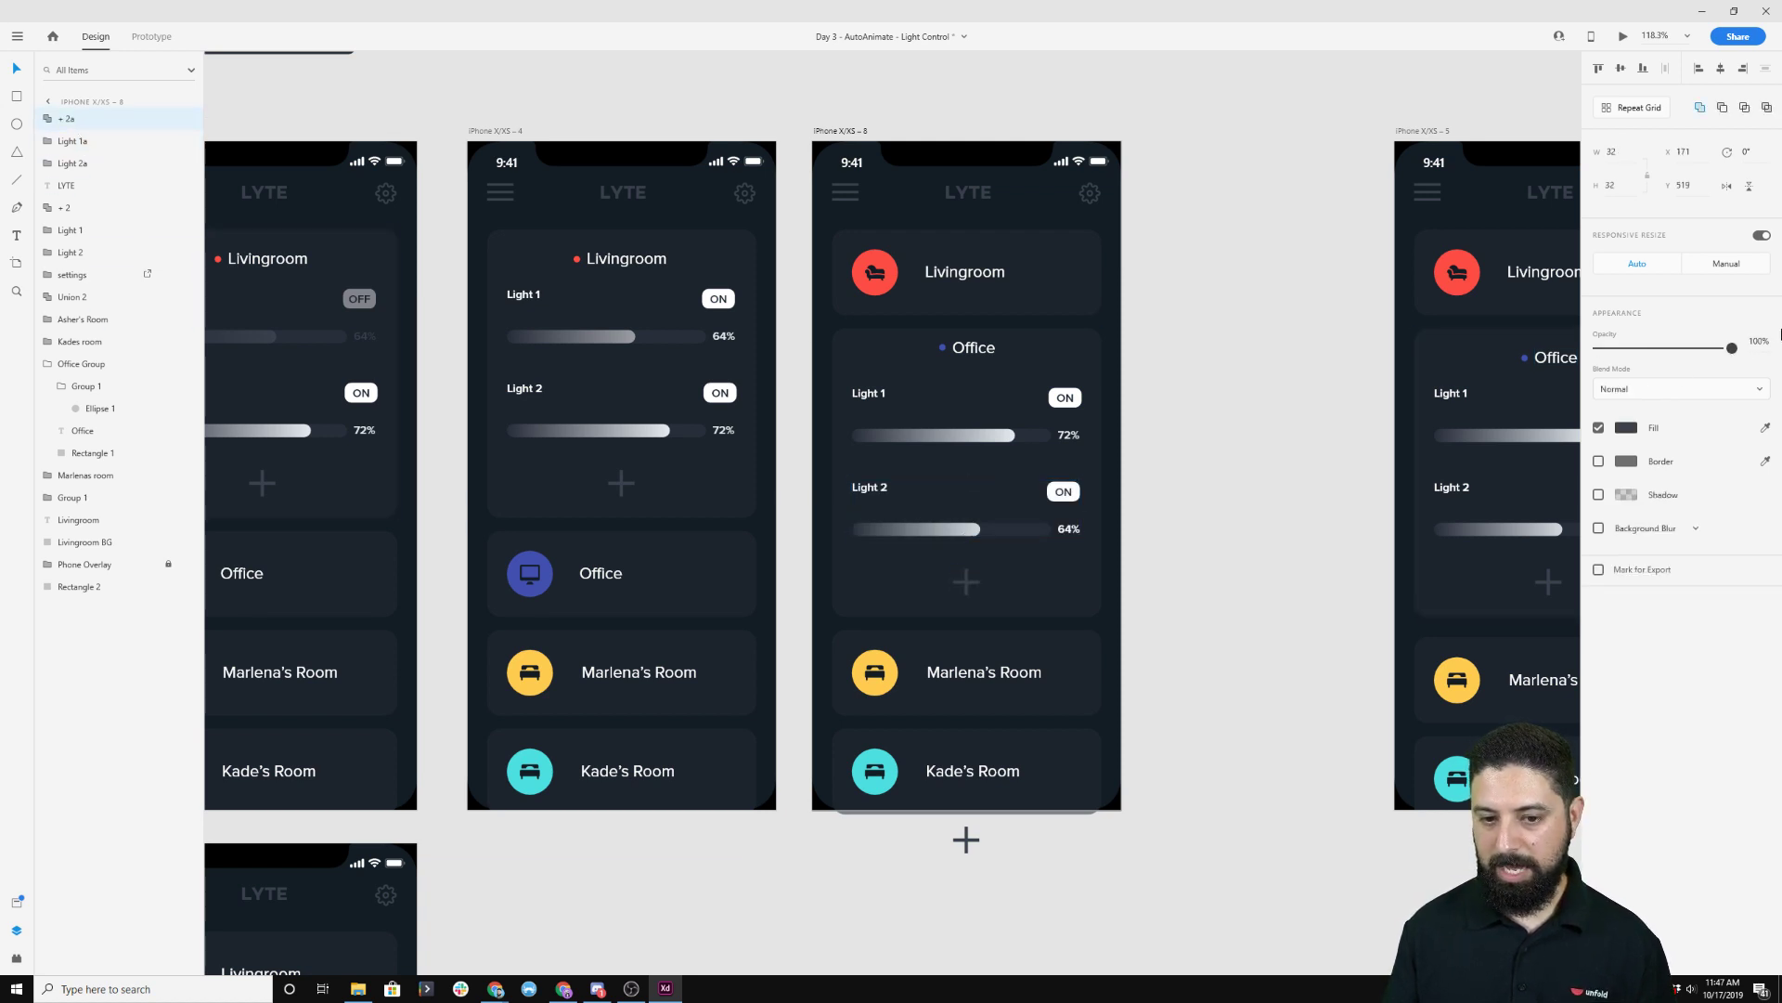
{"action": "left_click", "coordinate": [1237, 474]}
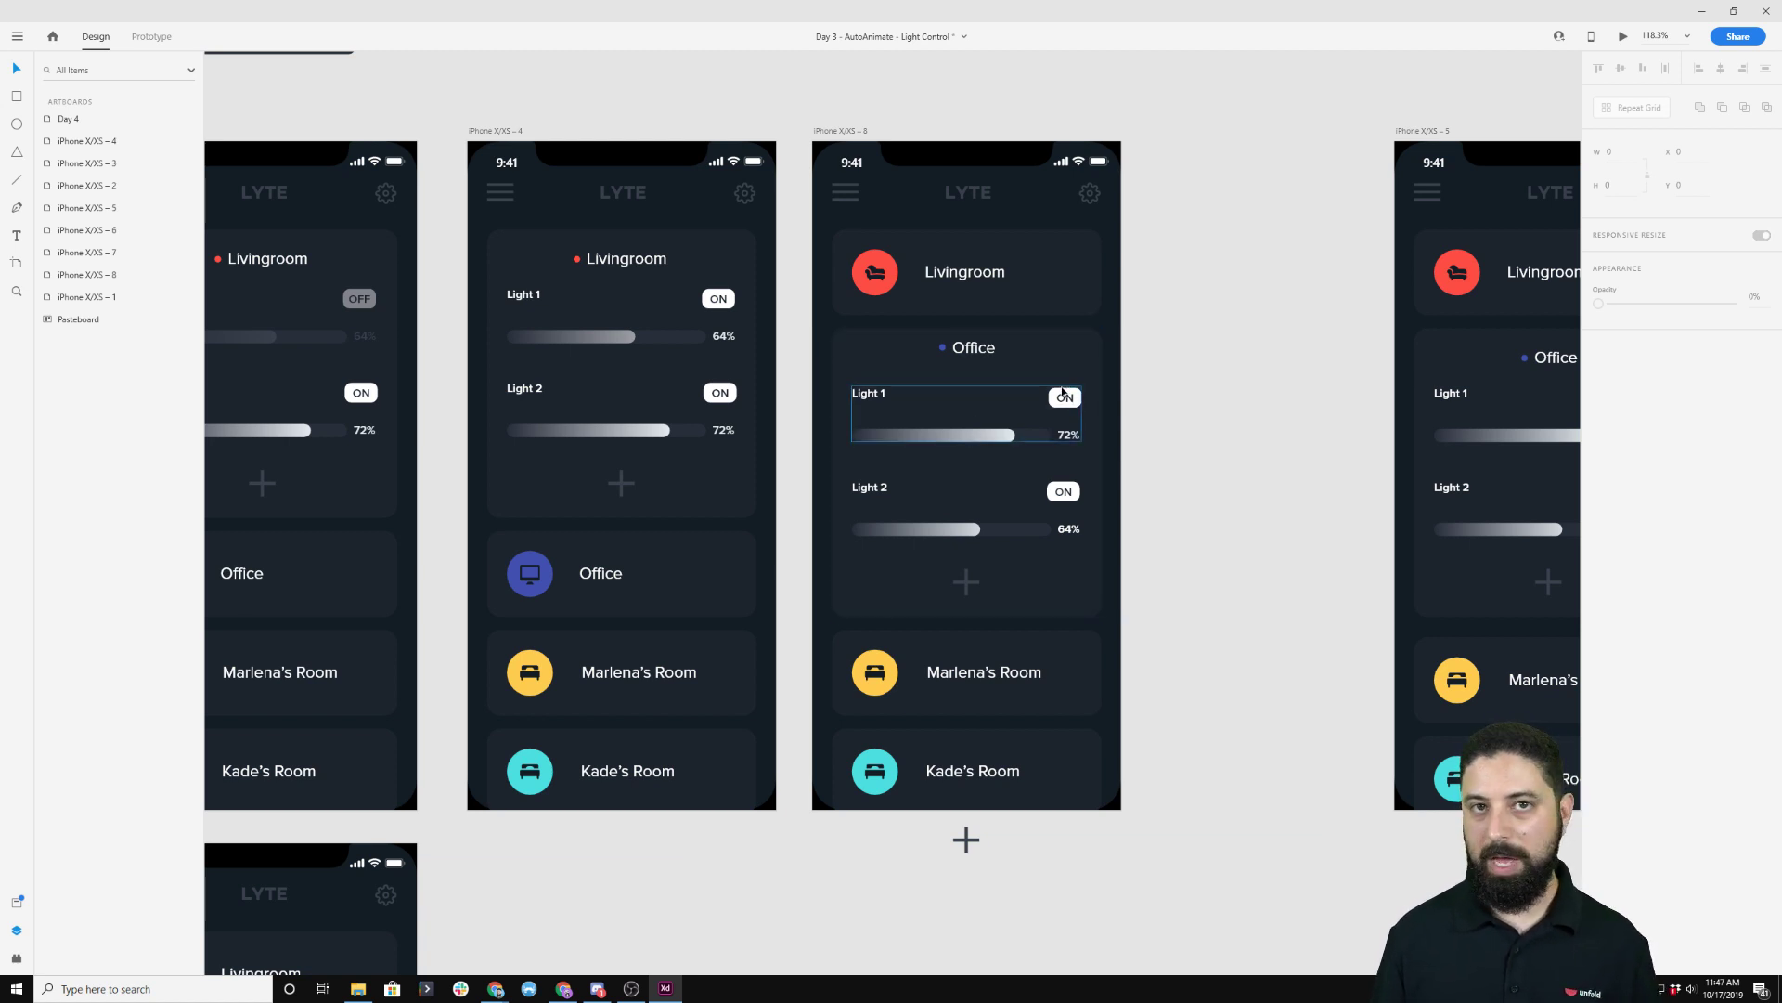
{"action": "scroll", "coordinate": [1205, 374], "scroll_direction": "down", "scroll_amount": 5}
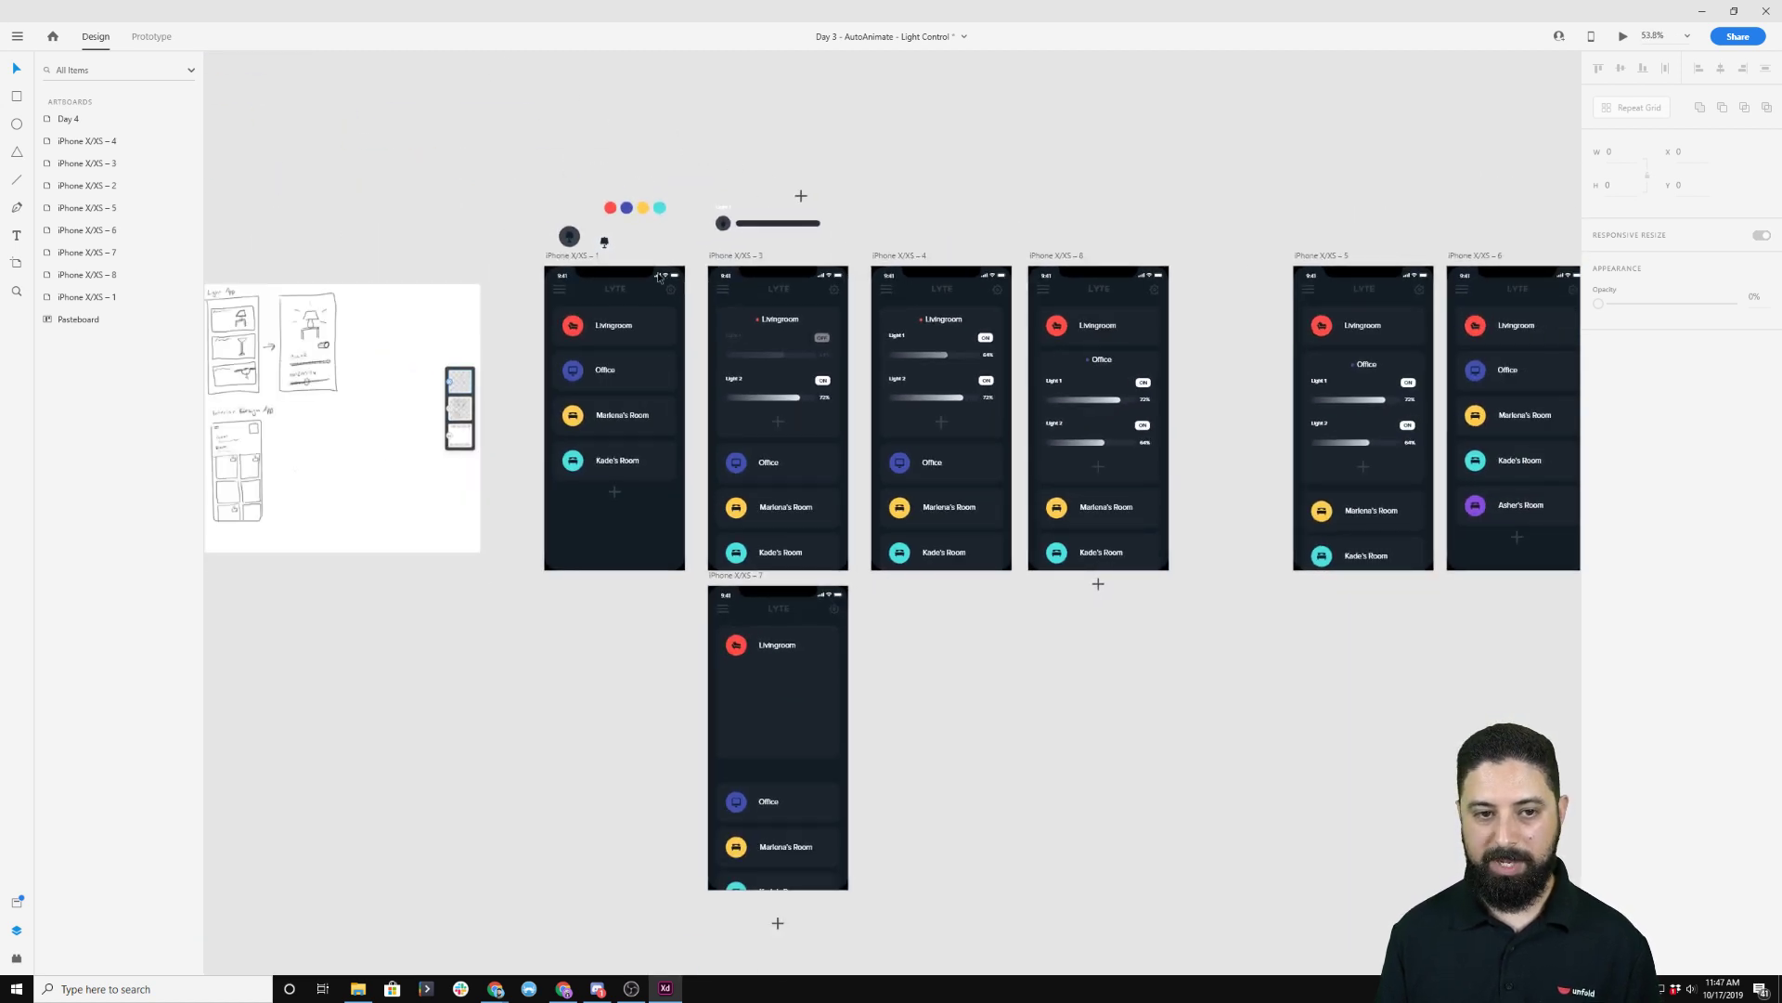
{"action": "left_click", "coordinate": [549, 257]}
{"action": "left_click", "coordinate": [1623, 37]}
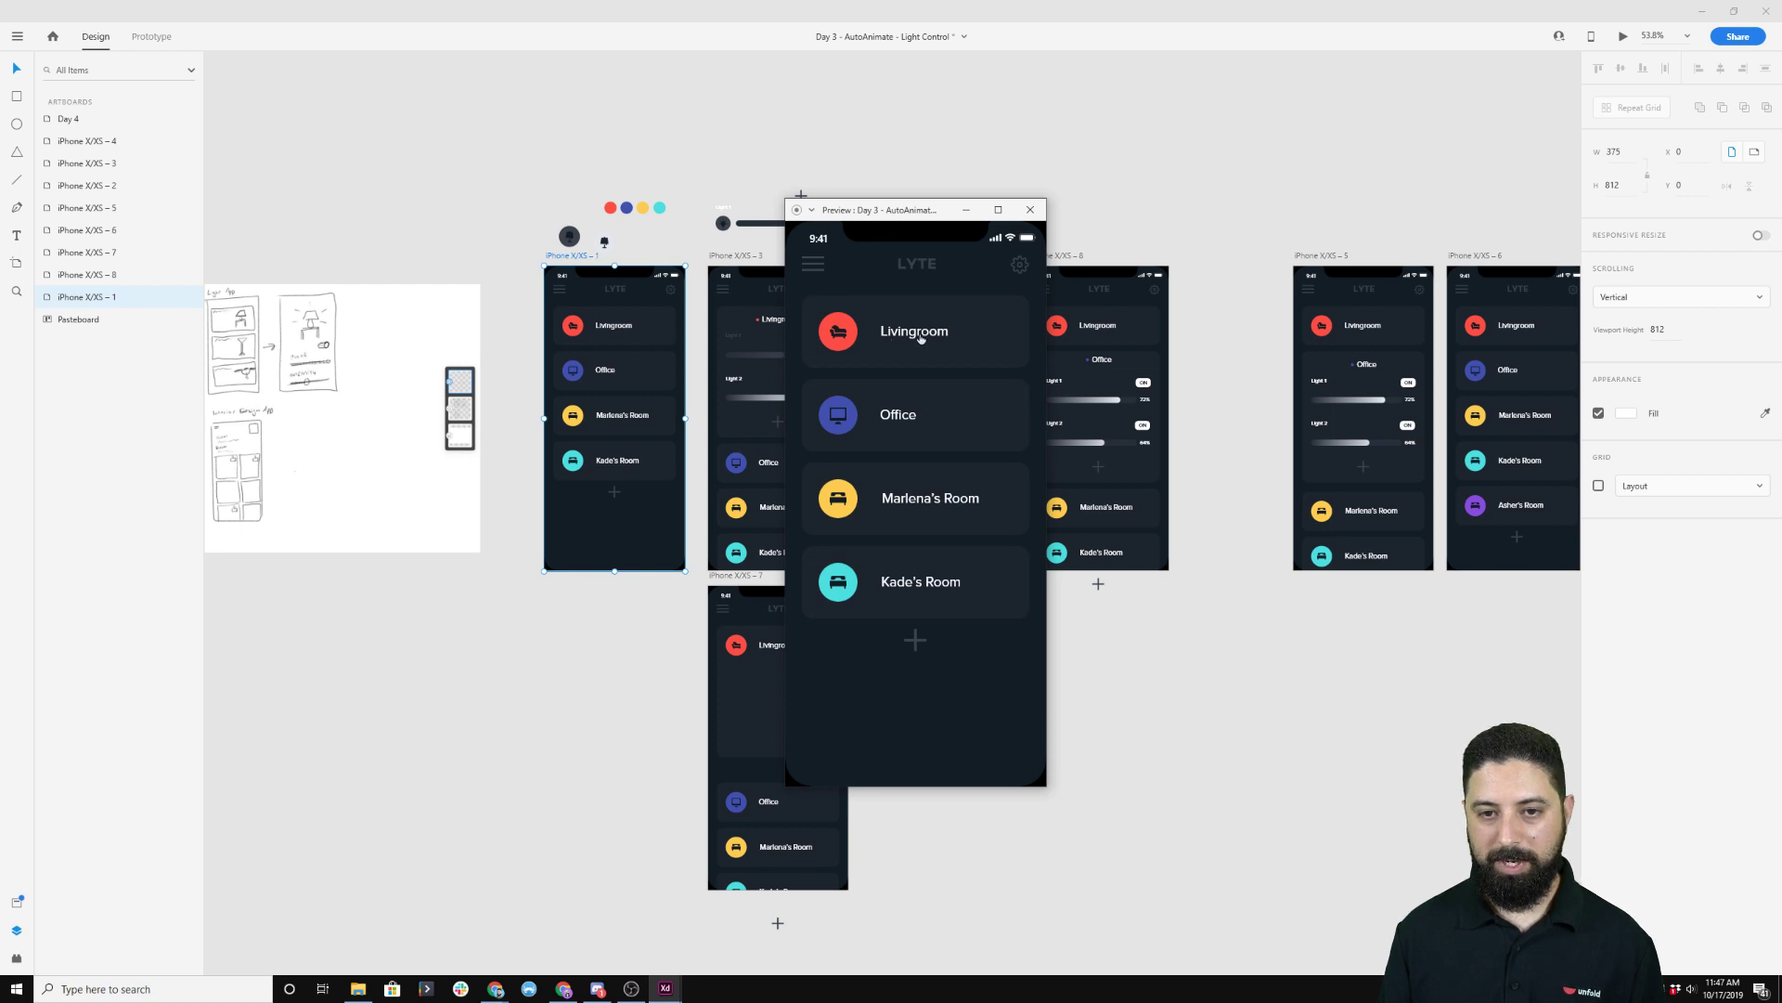
{"action": "left_click", "coordinate": [1029, 209]}
Link the Office cards on iPhone X/XS – 1 and iPhone X/XS – 3 to iPhone X/XS – 8 with a Tap-triggered Auto-Animate.
{"action": "left_click", "coordinate": [612, 370]}
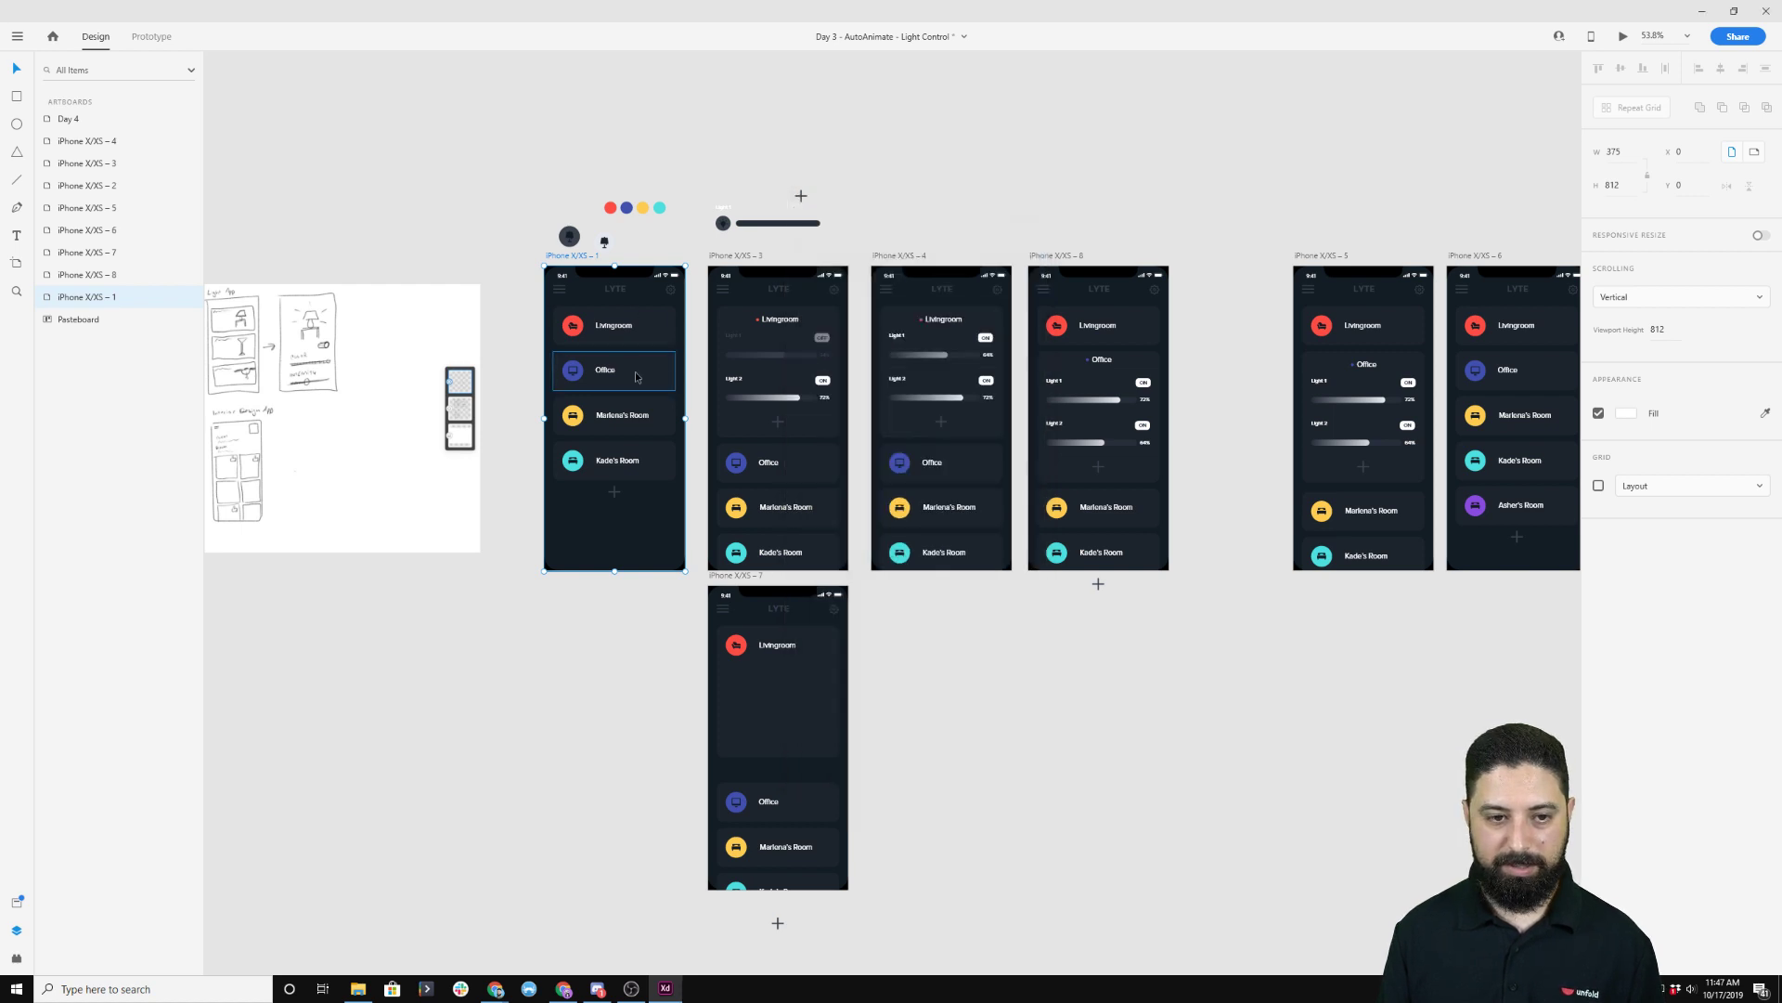
{"action": "left_click", "coordinate": [162, 41]}
{"action": "left_click_drag", "start_coordinate": [680, 372], "coordinate": [1100, 381]}
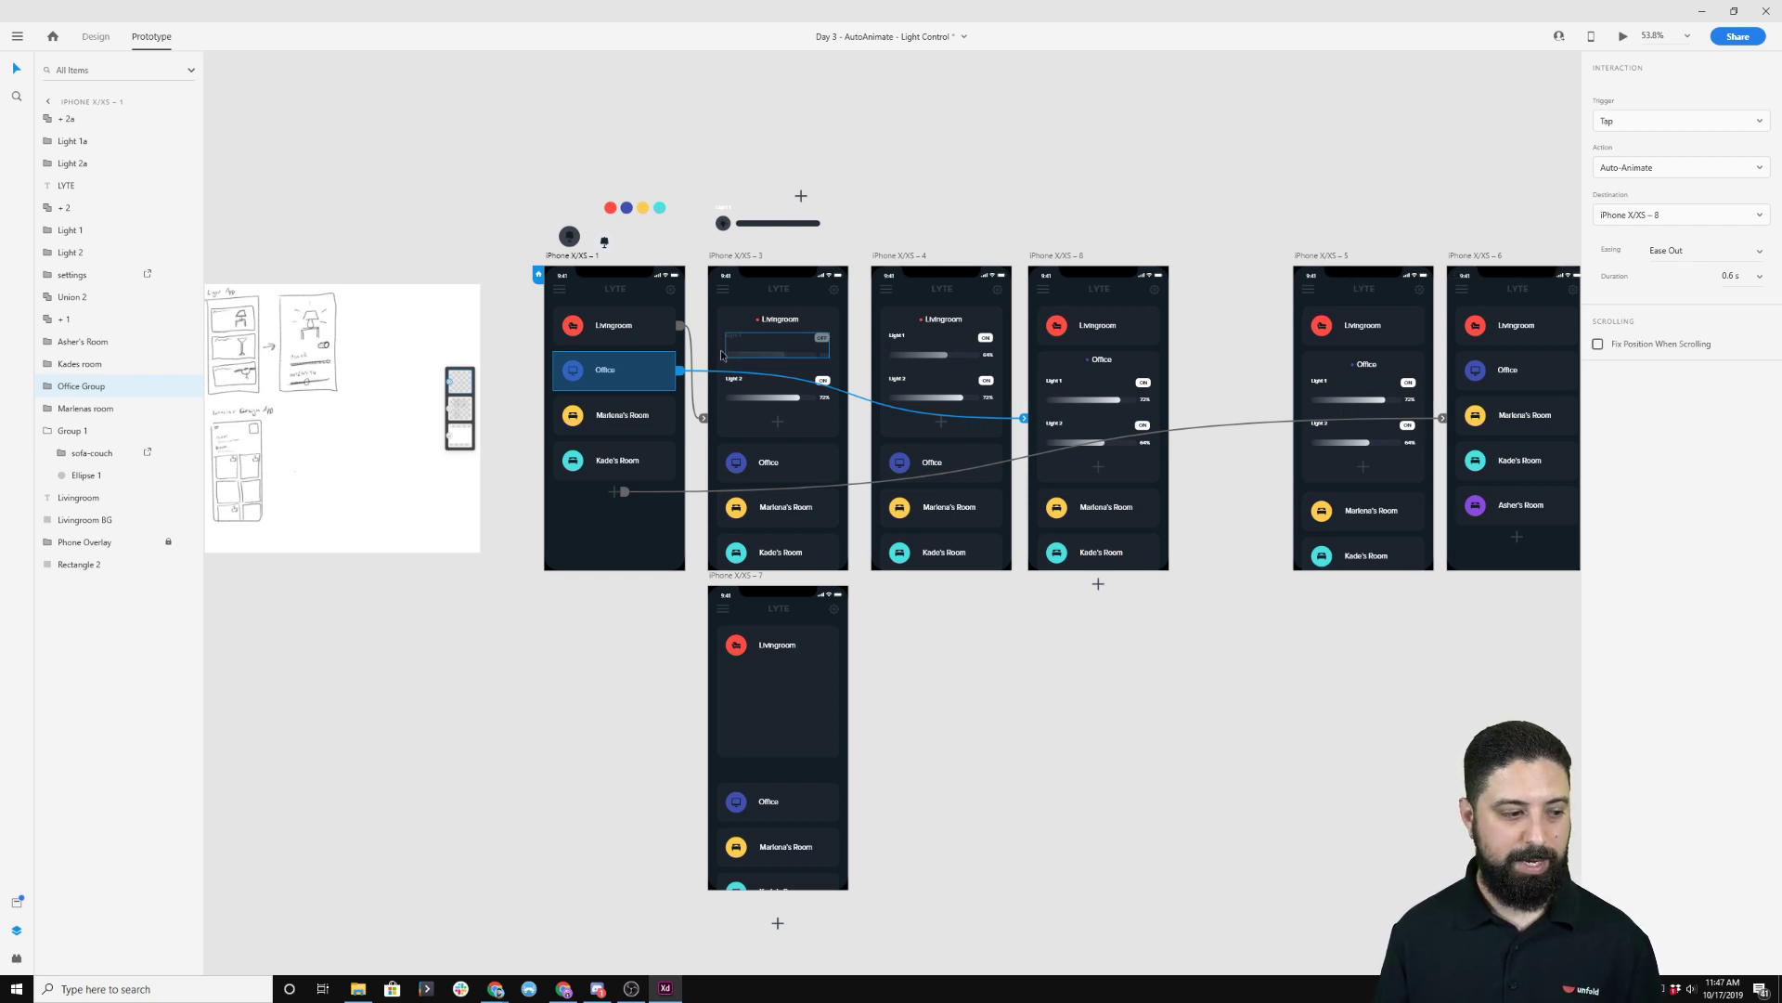
{"action": "scroll", "coordinate": [708, 351], "scroll_direction": "up", "scroll_amount": 5}
{"action": "left_click", "coordinate": [722, 209]}
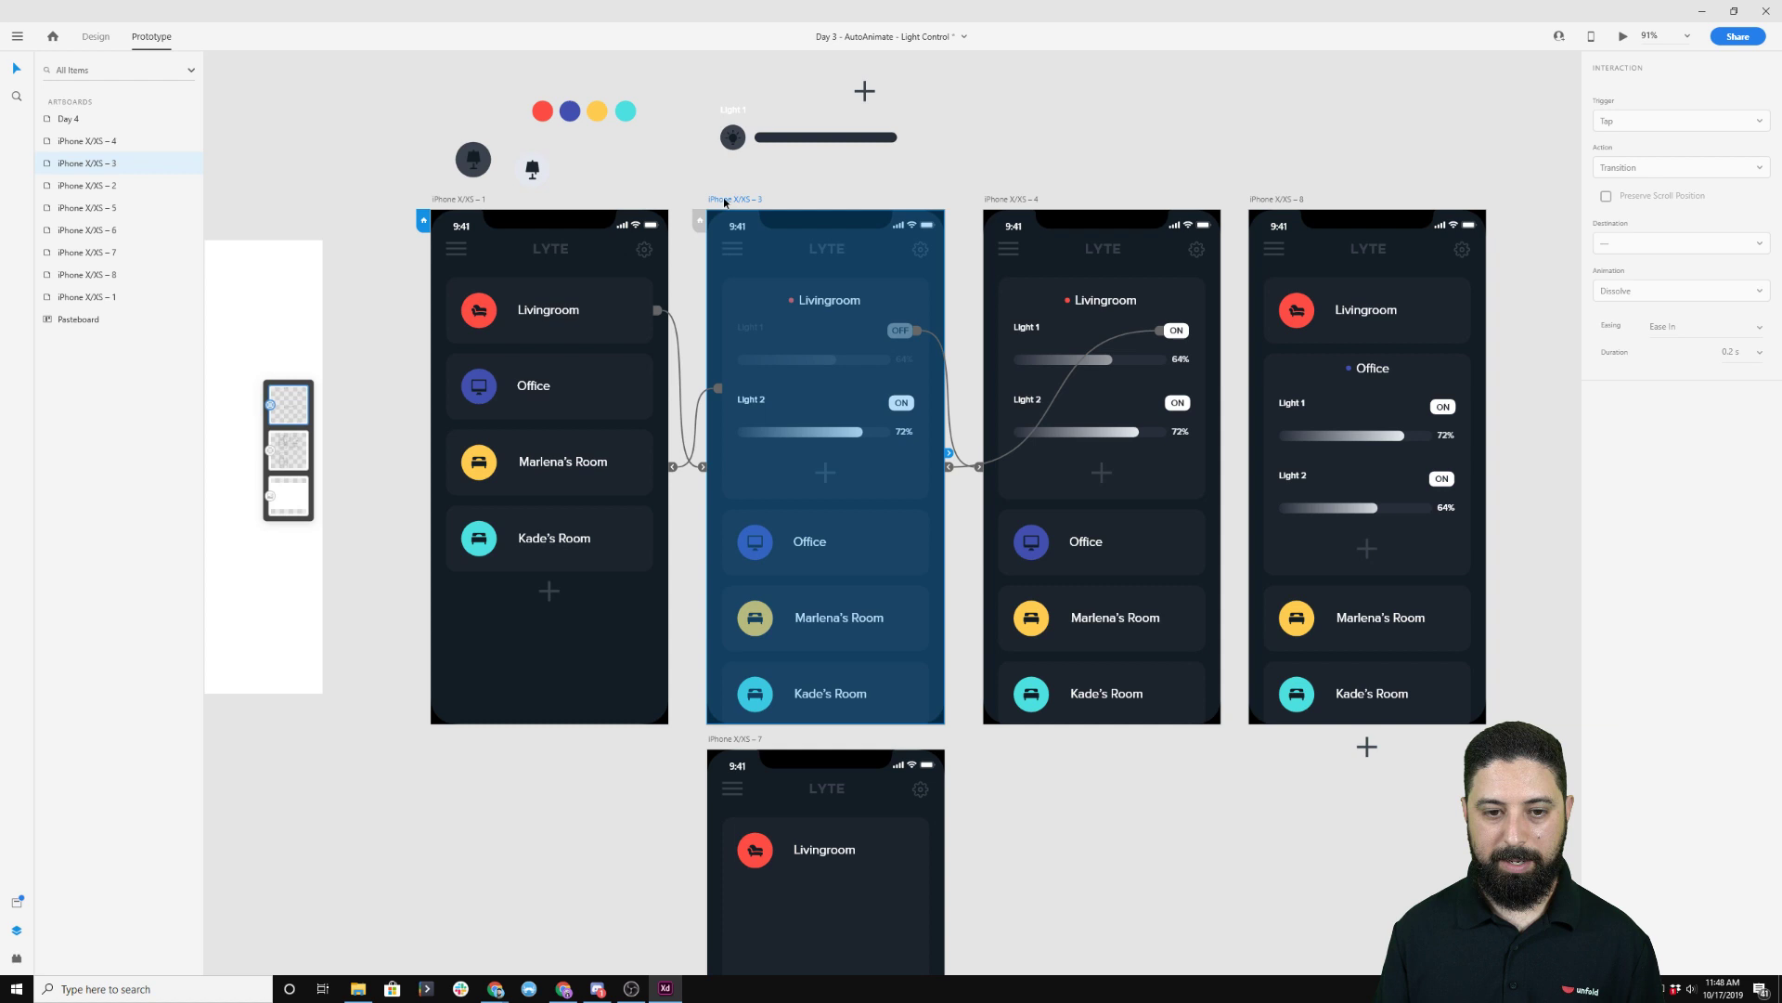
{"action": "left_click", "coordinate": [891, 548]}
{"action": "left_click_drag", "start_coordinate": [934, 543], "coordinate": [1434, 473]}
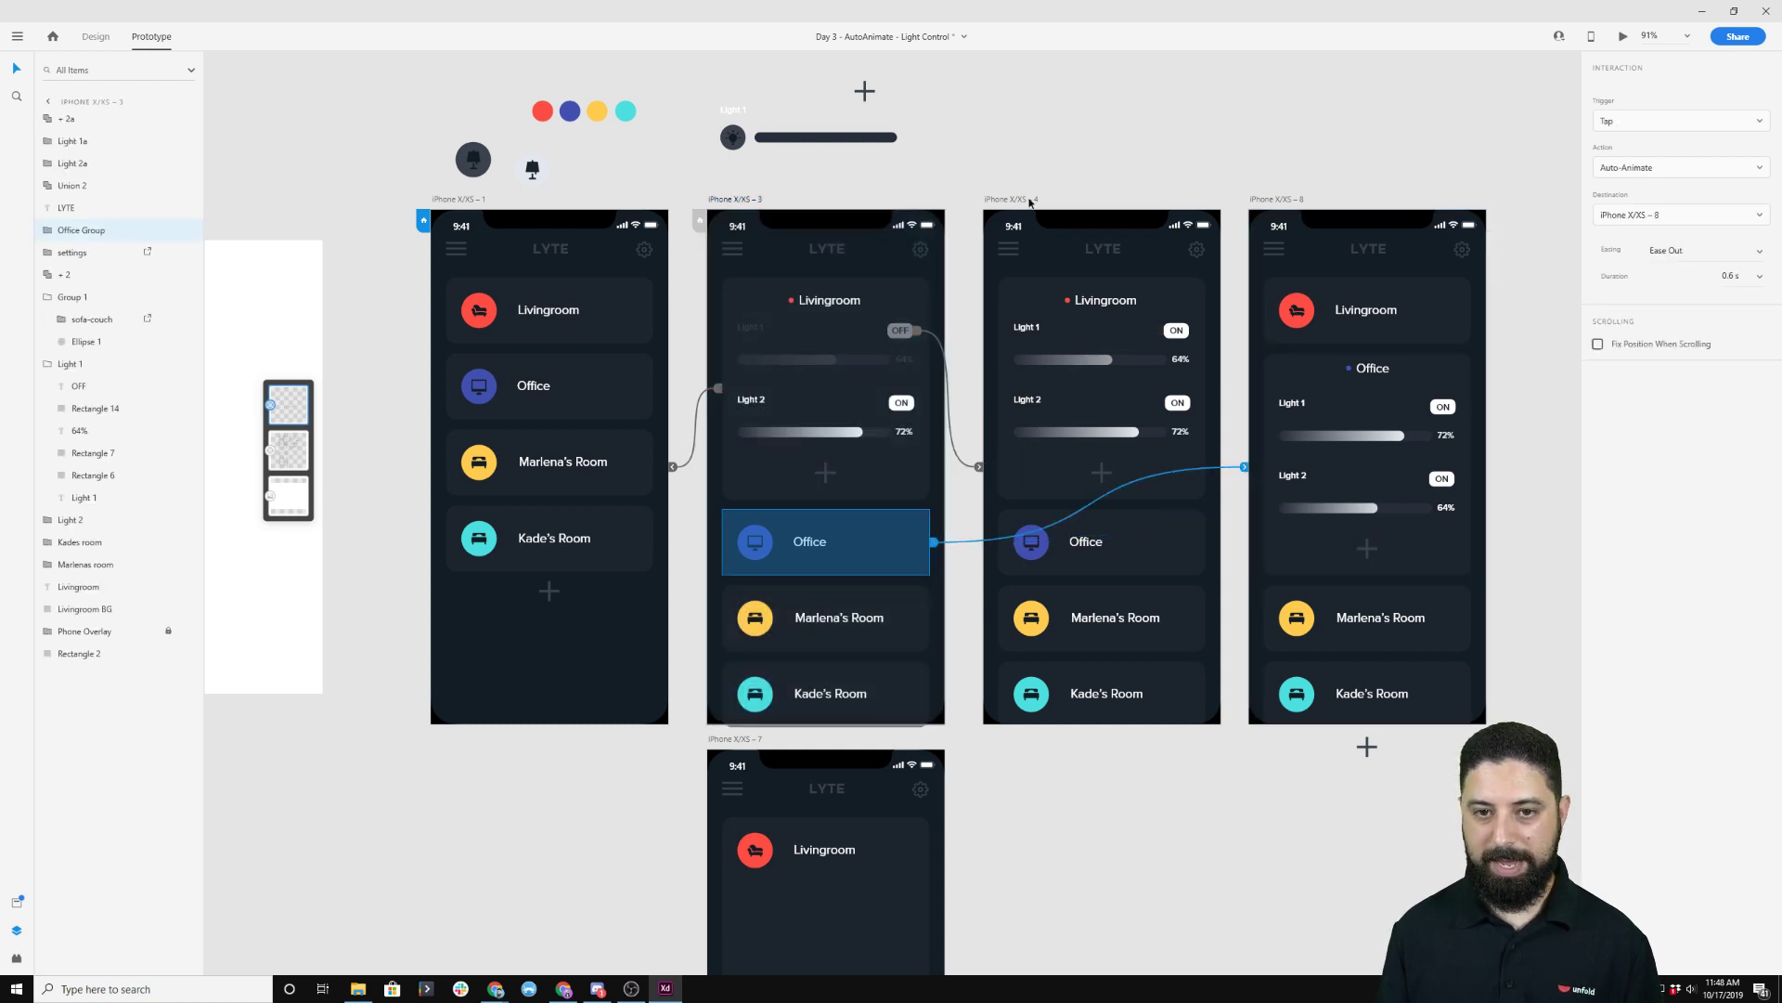
Check the Office card's link on iPhone X/XS – 4 and redirect the Office link on iPhone X/XS – 3 to iPhone X/XS – 5.
{"action": "left_click", "coordinate": [1029, 202]}
{"action": "left_click", "coordinate": [1192, 557]}
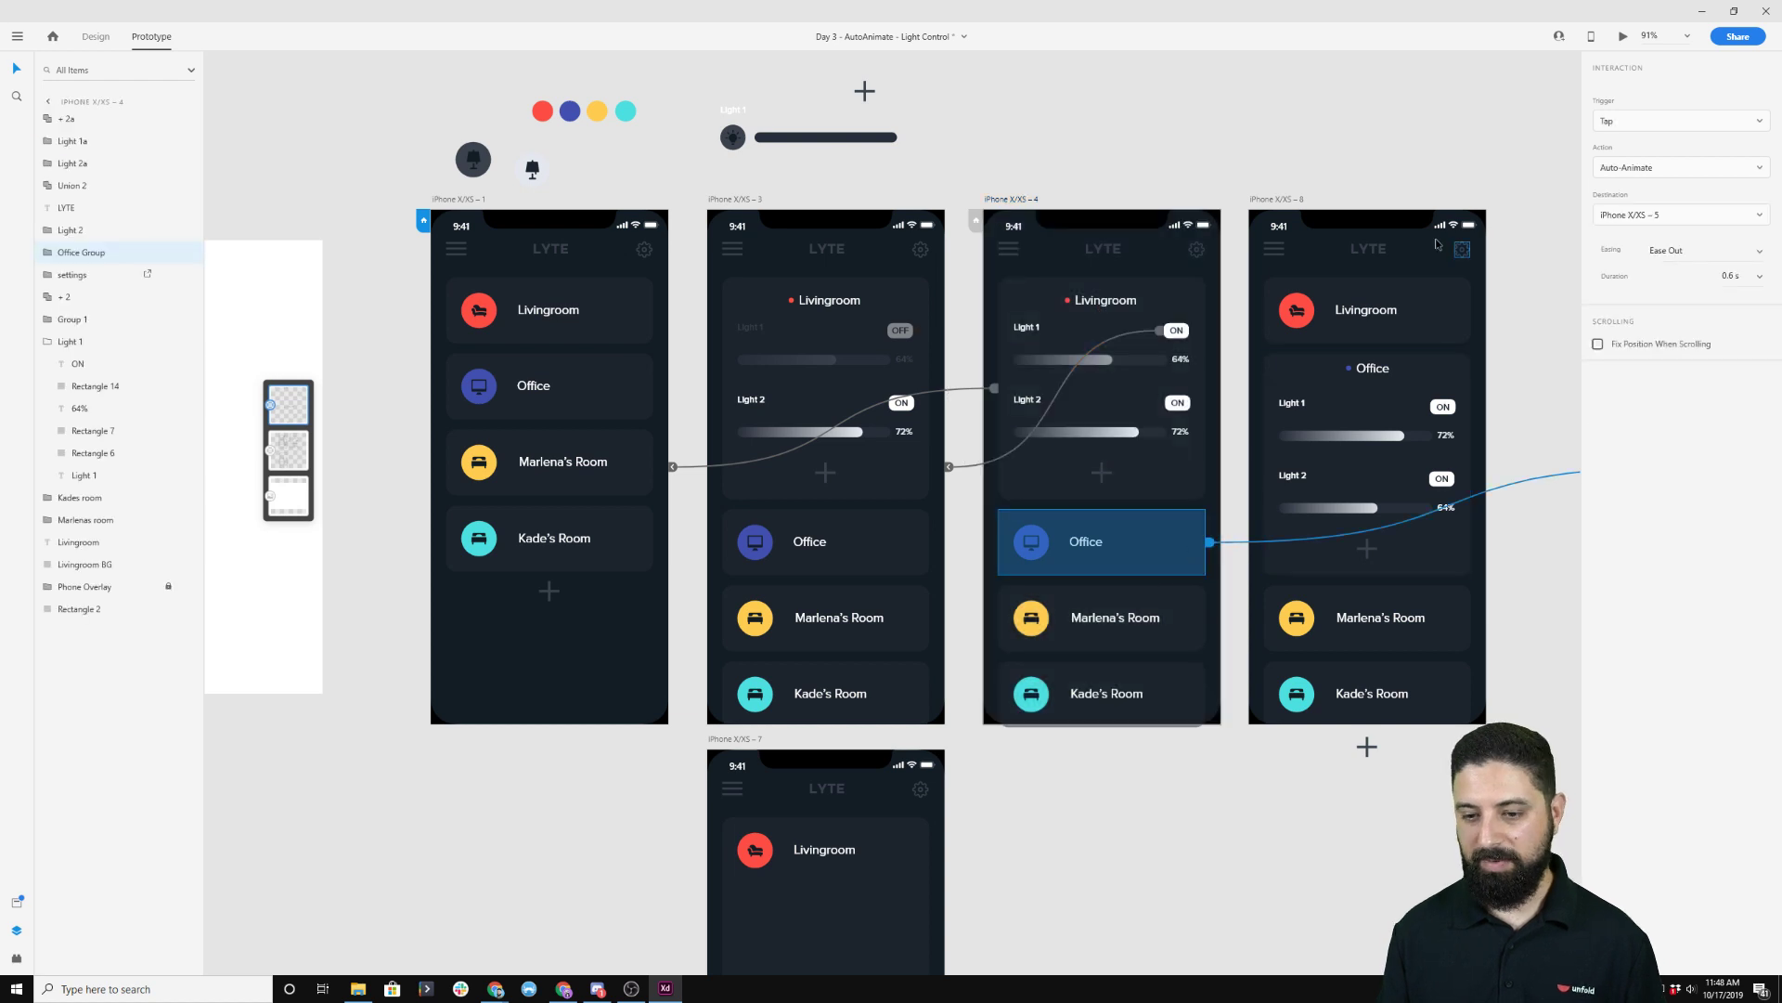
{"action": "scroll", "coordinate": [1065, 200], "scroll_direction": "right", "scroll_amount": 5}
{"action": "scroll", "coordinate": [1066, 199], "scroll_direction": "down", "scroll_amount": 4}
{"action": "left_click", "coordinate": [698, 190]}
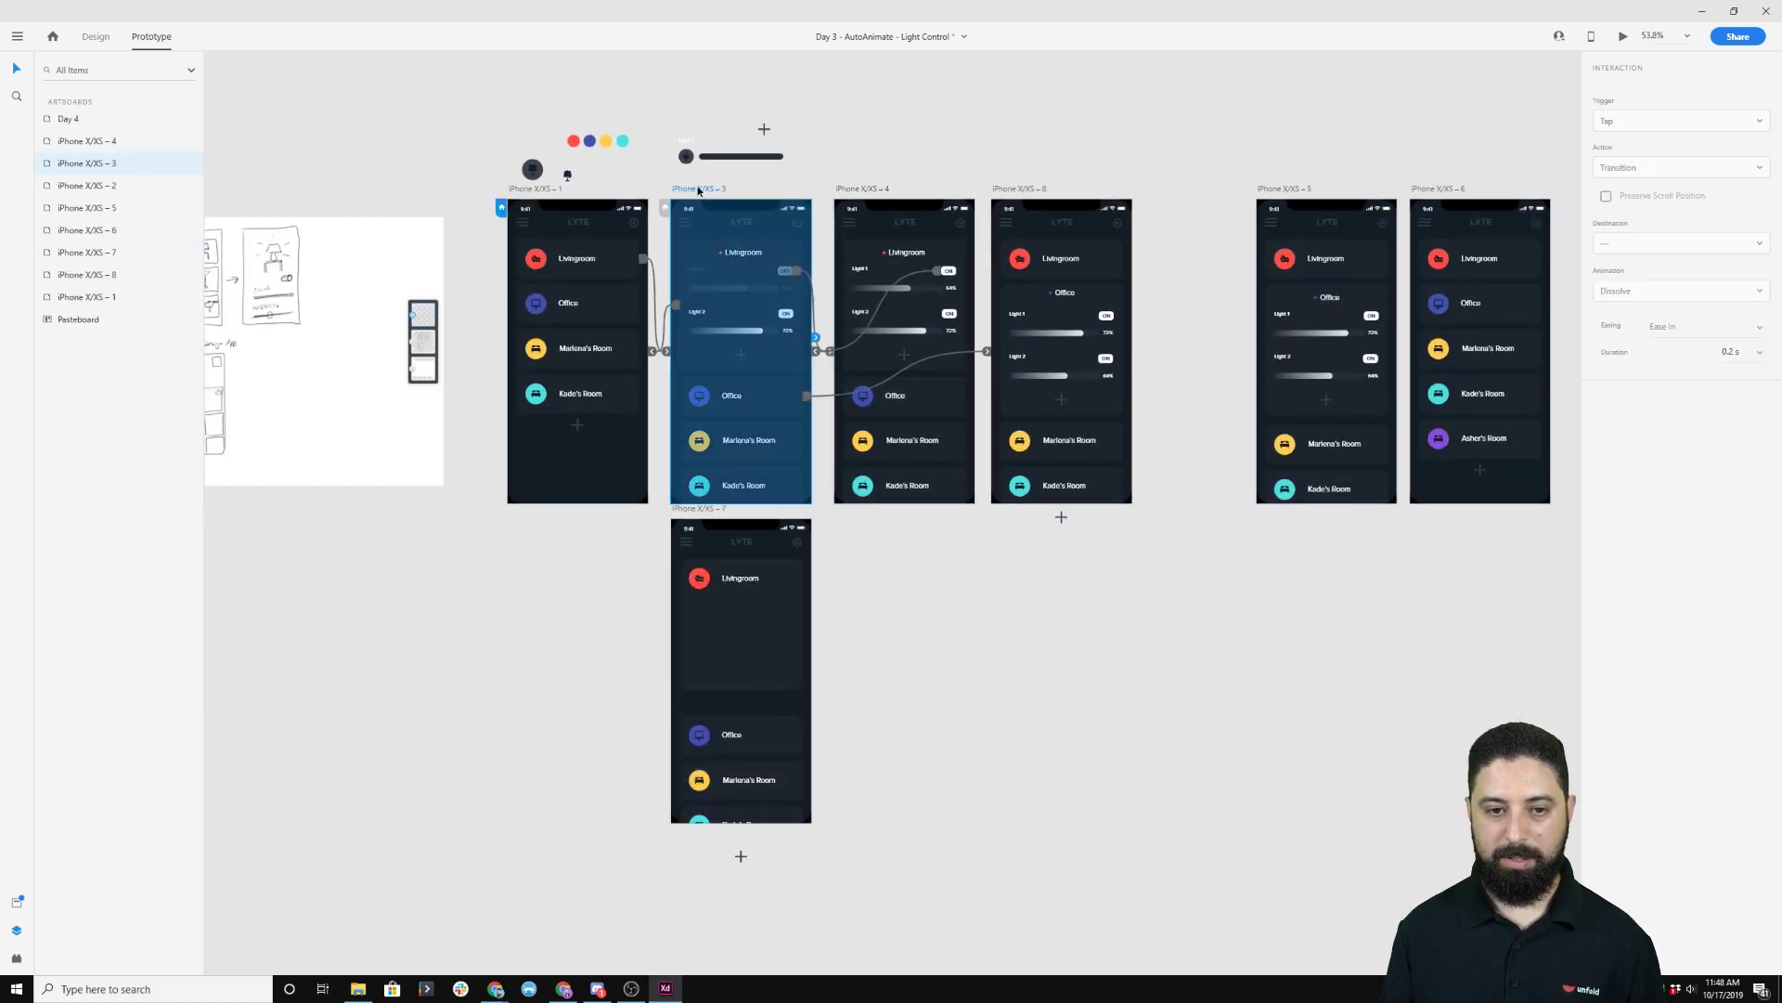
{"action": "left_click_drag", "start_coordinate": [806, 394], "coordinate": [1288, 370]}
Redirect the Office card's link on iPhone X/XS – 1 to iPhone X/XS – 5.
{"action": "left_click", "coordinate": [537, 190]}
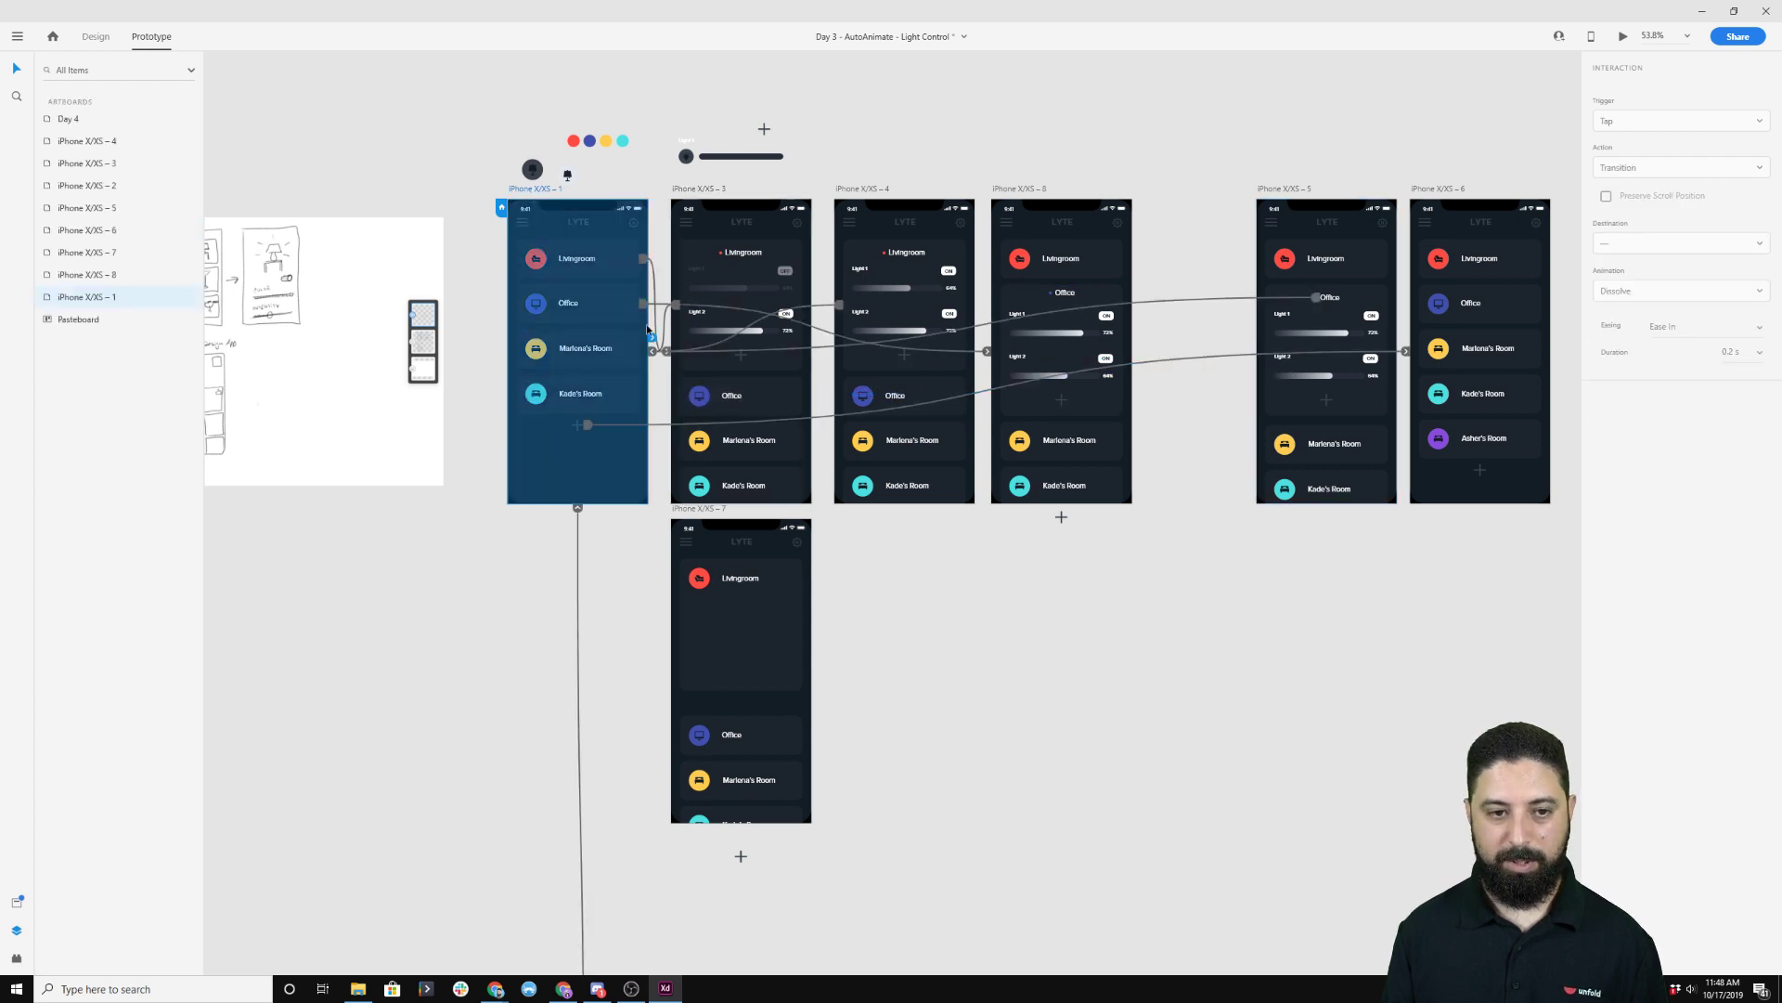
{"action": "left_click", "coordinate": [585, 303]}
{"action": "left_click_drag", "start_coordinate": [986, 351], "coordinate": [1279, 364]}
Preview the prototype from iPhone X/XS – 1, expanding Livingroom, switching Light 1 on and expanding Office, and close the preview.
{"action": "left_click", "coordinate": [524, 190]}
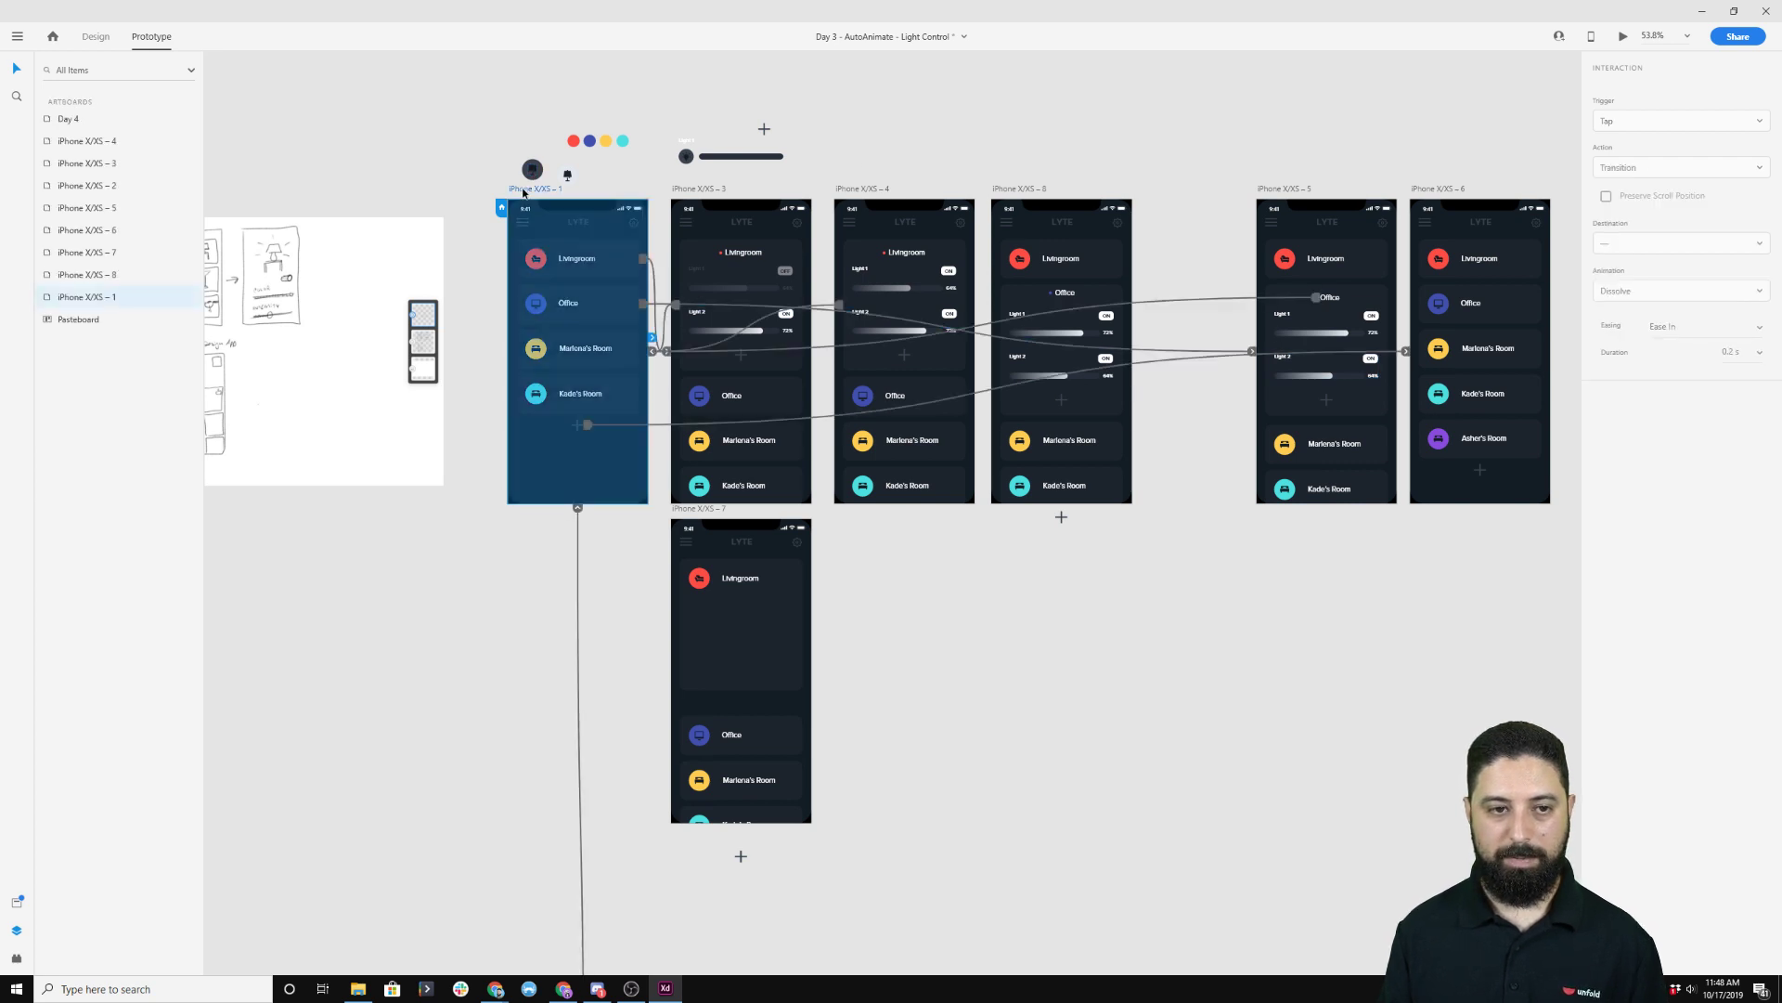
{"action": "left_click", "coordinate": [96, 38]}
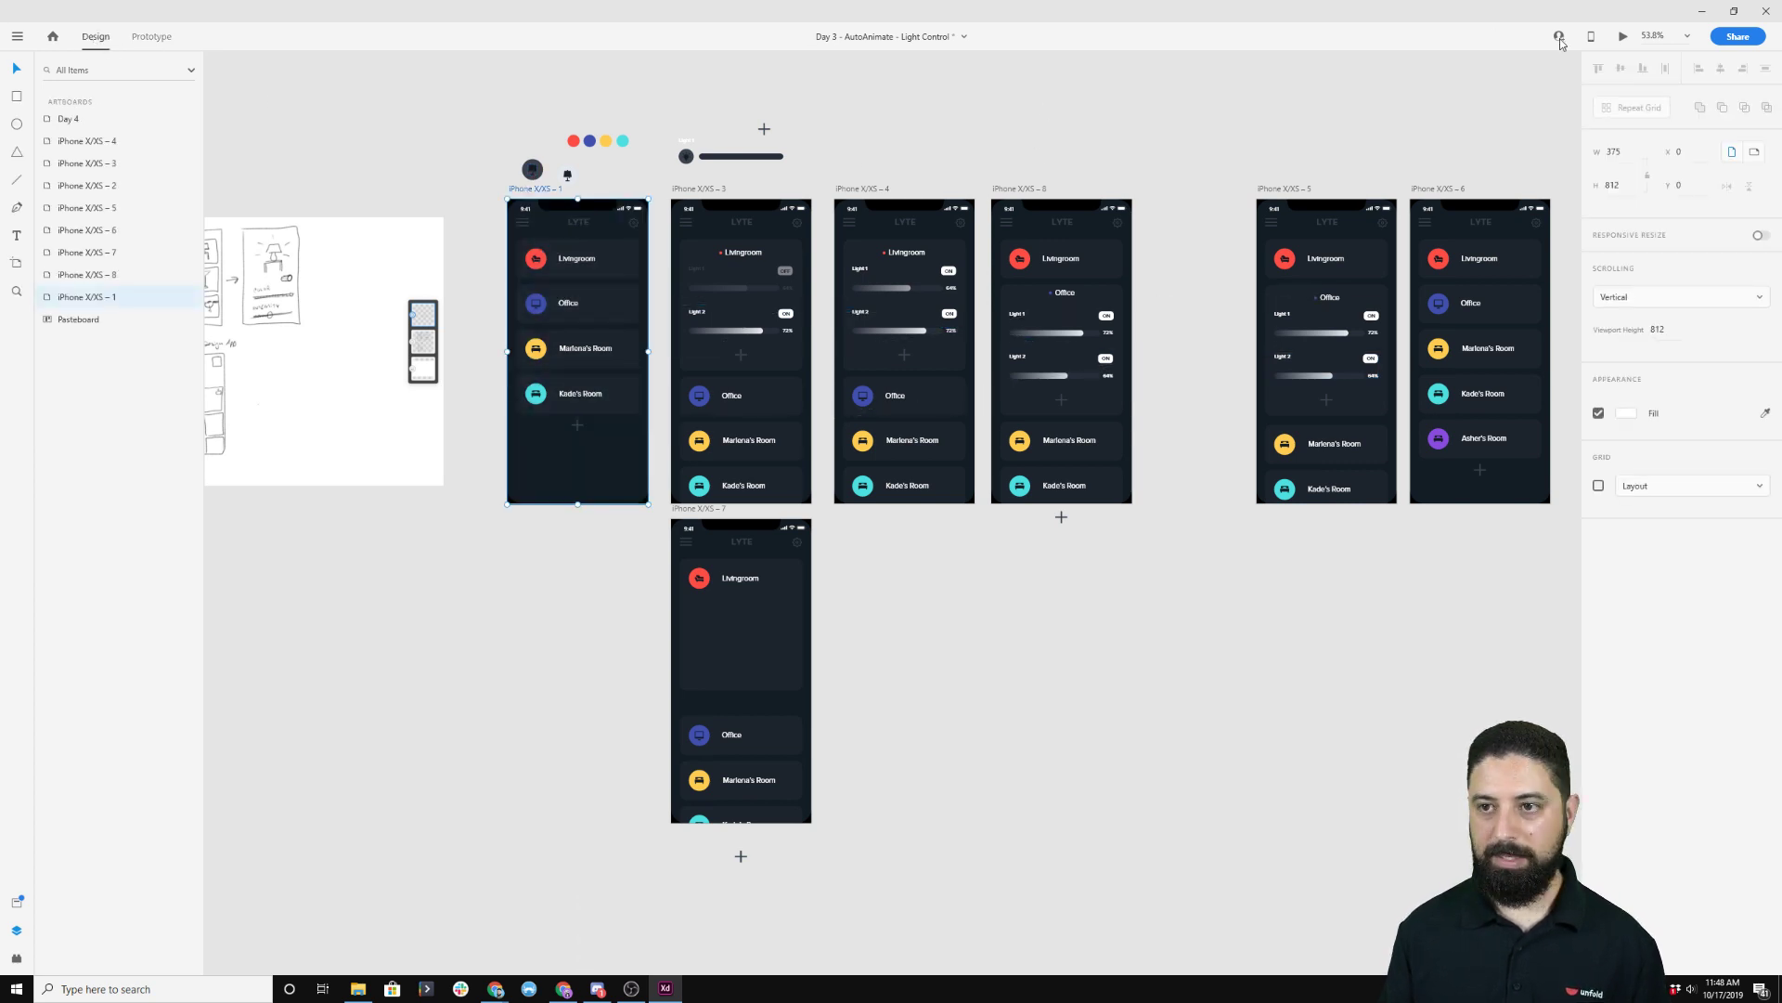
{"action": "key", "text": "ctrl+Return"}
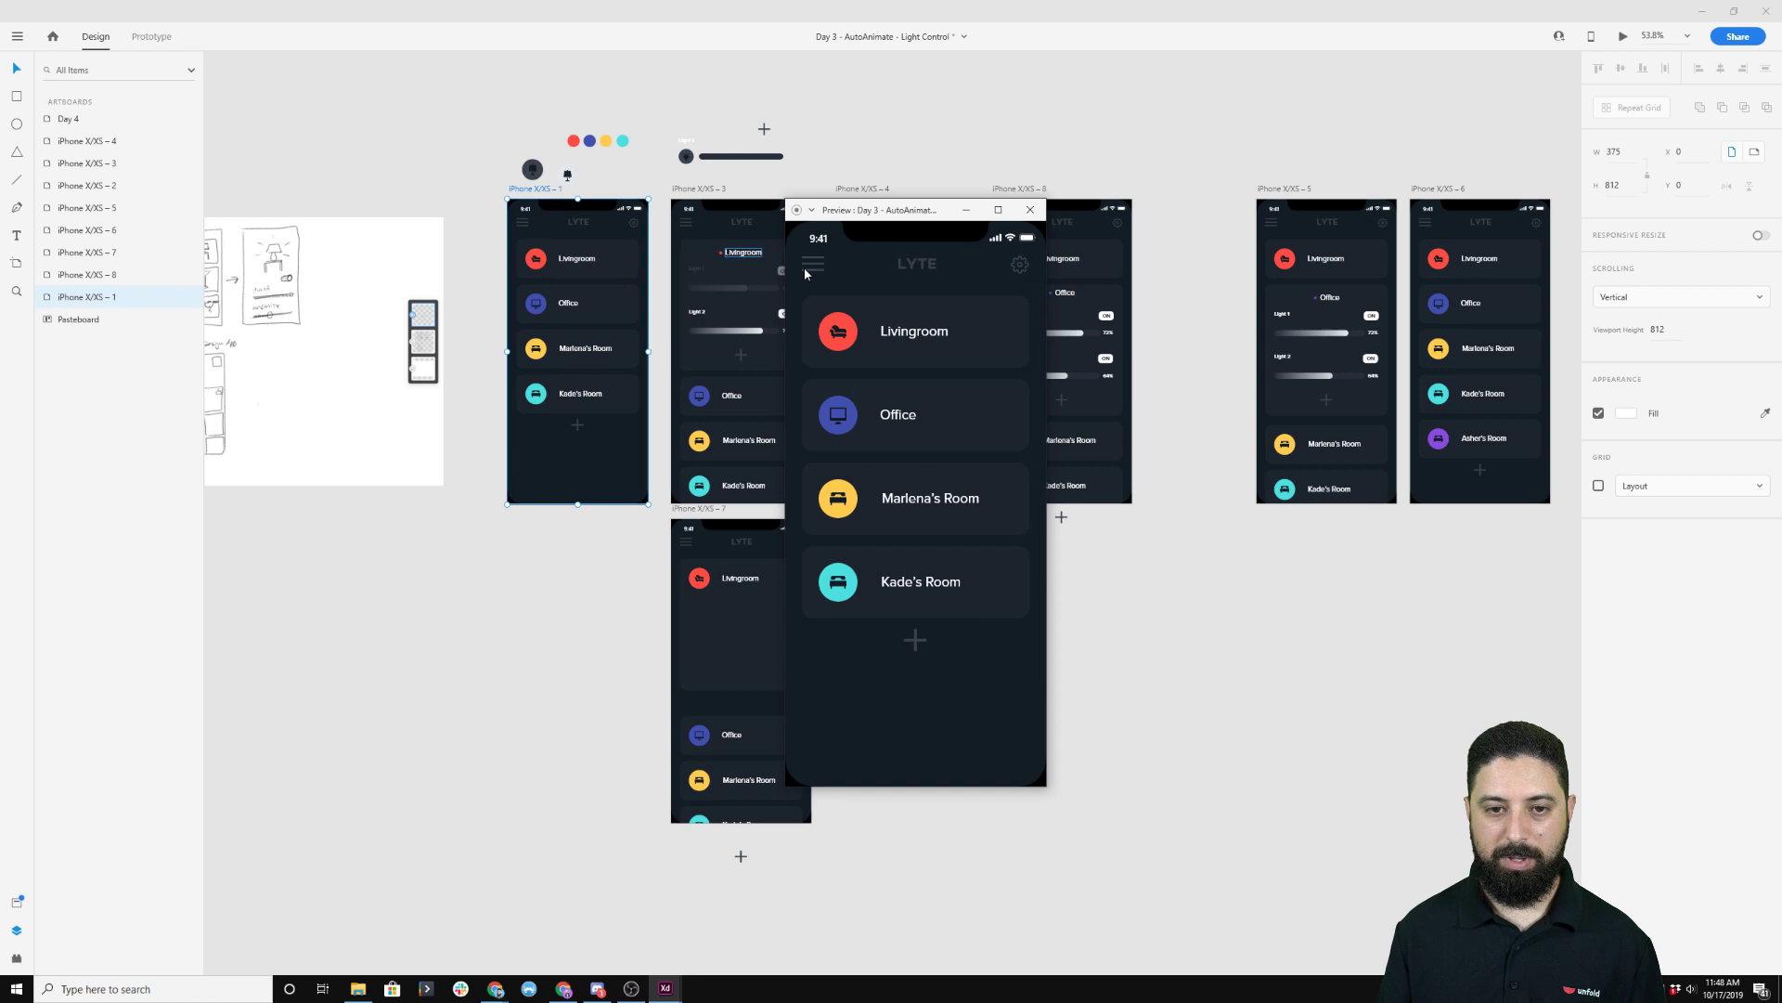
{"action": "left_click", "coordinate": [914, 340]}
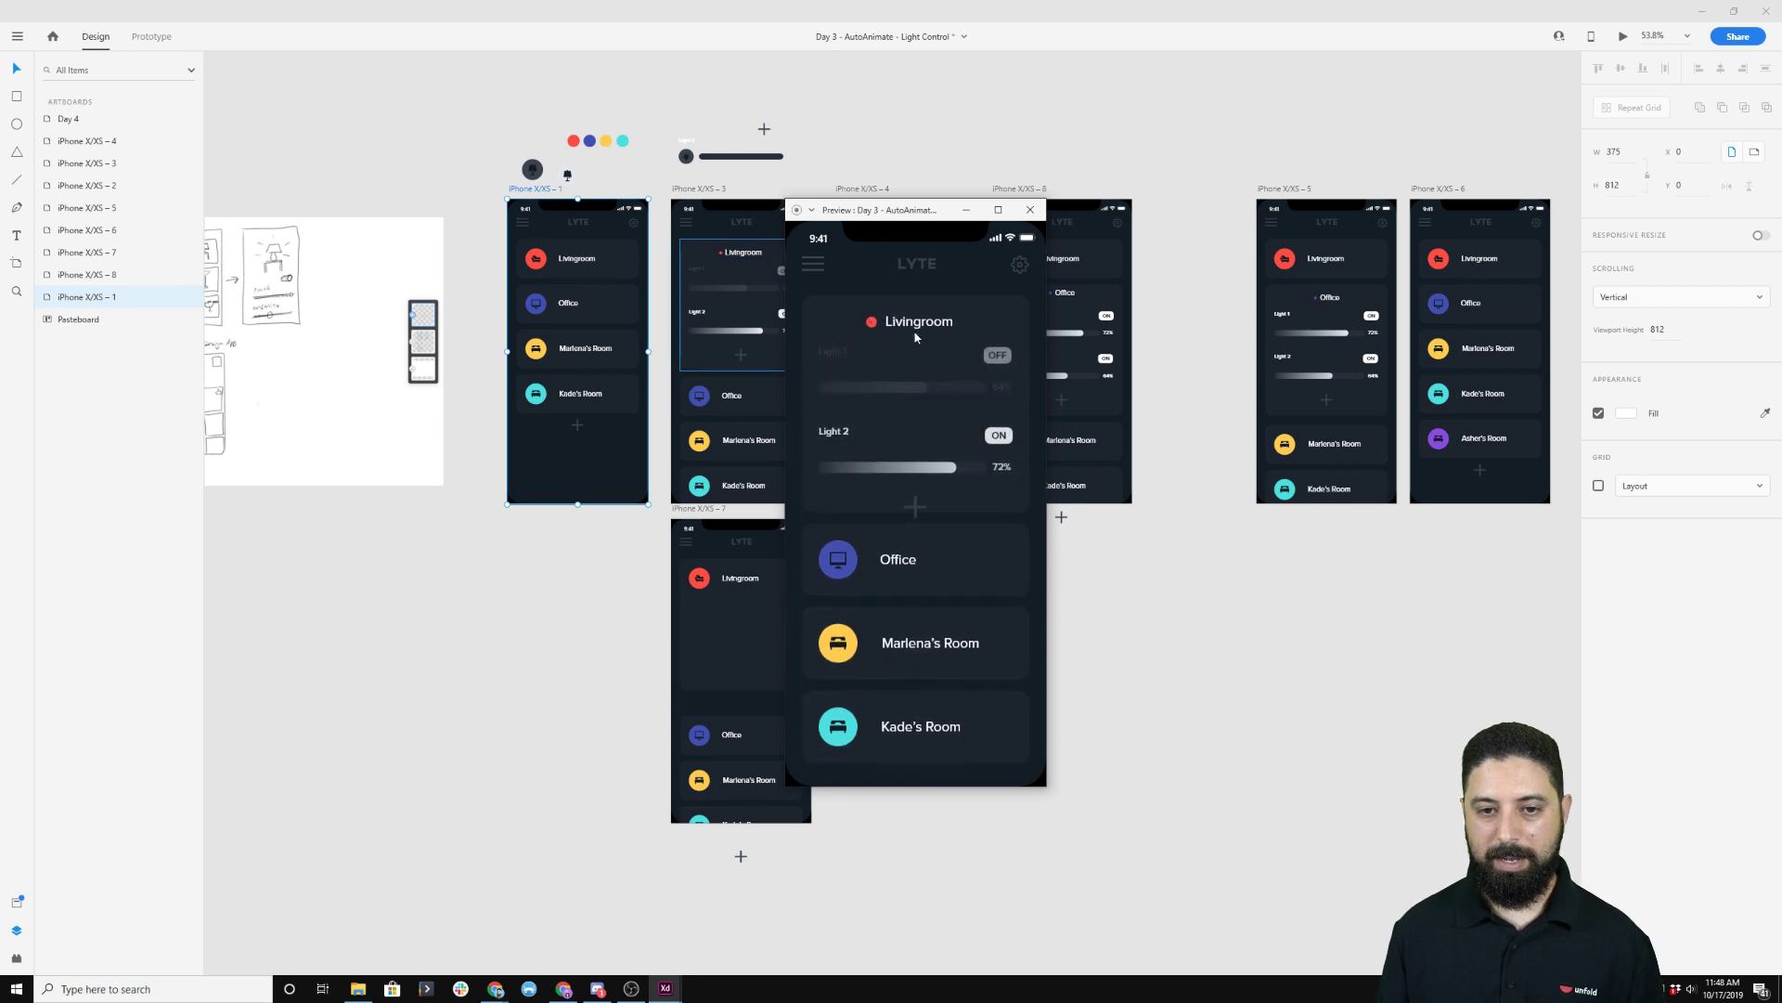
{"action": "left_click", "coordinate": [994, 357]}
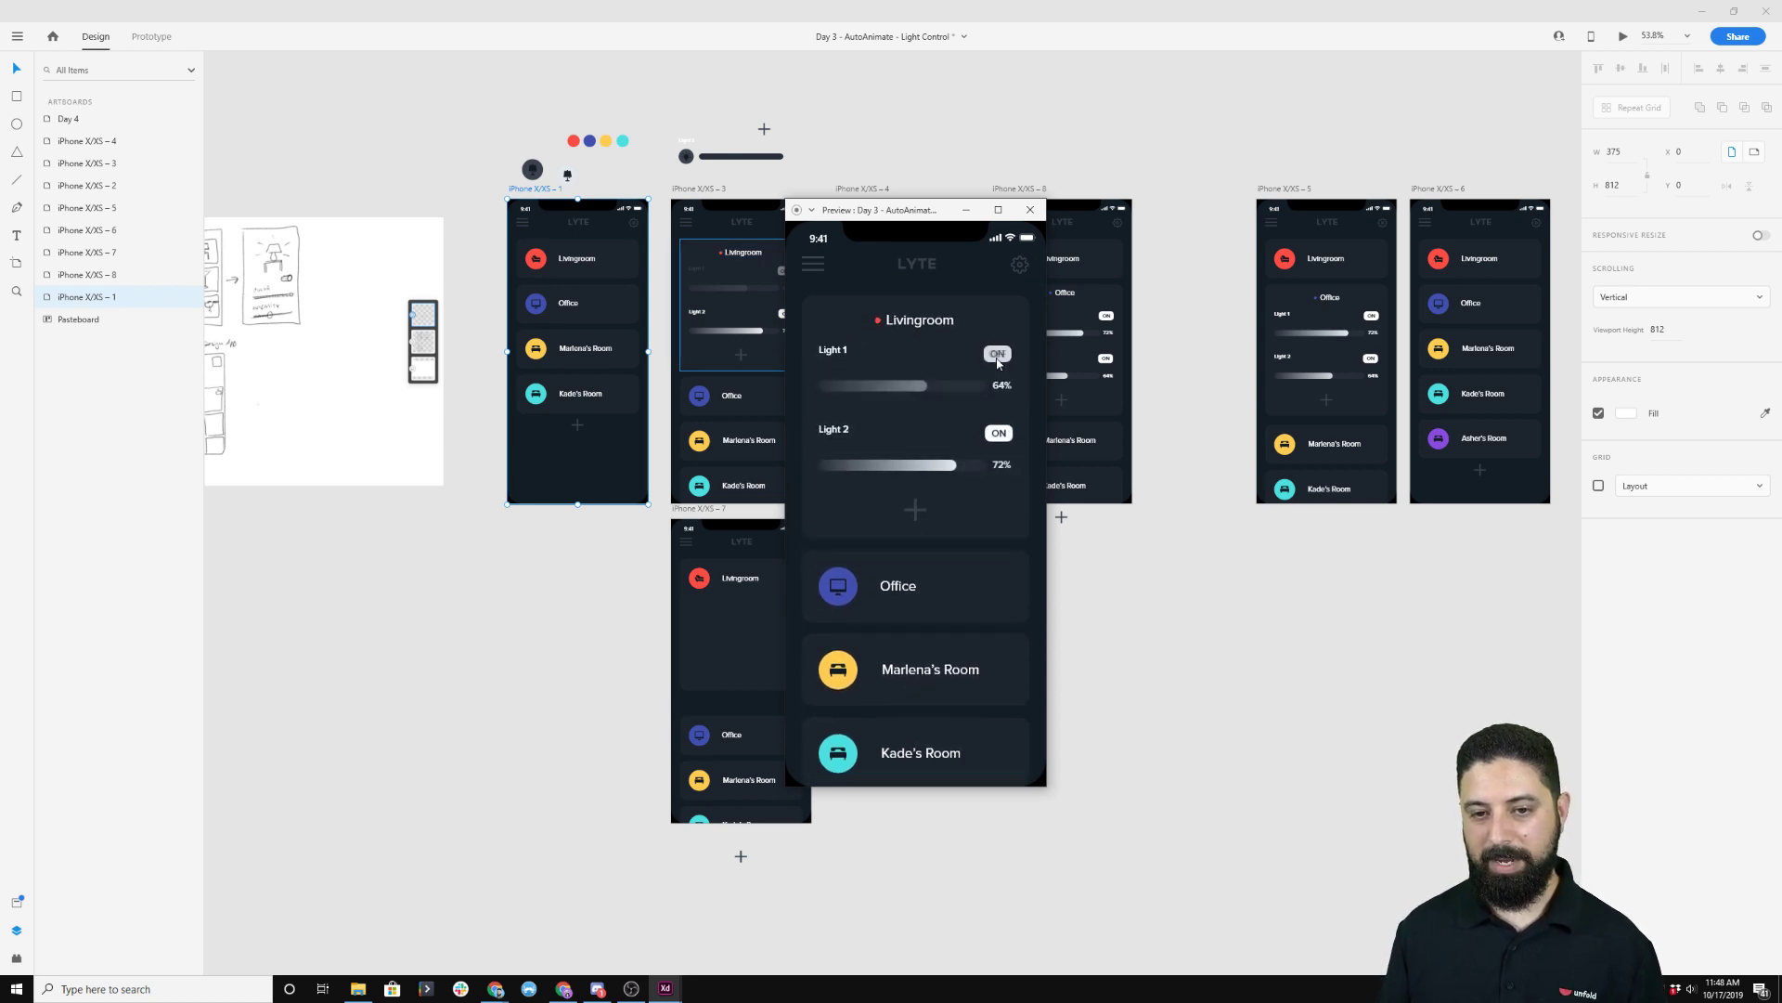
{"action": "left_click", "coordinate": [923, 592]}
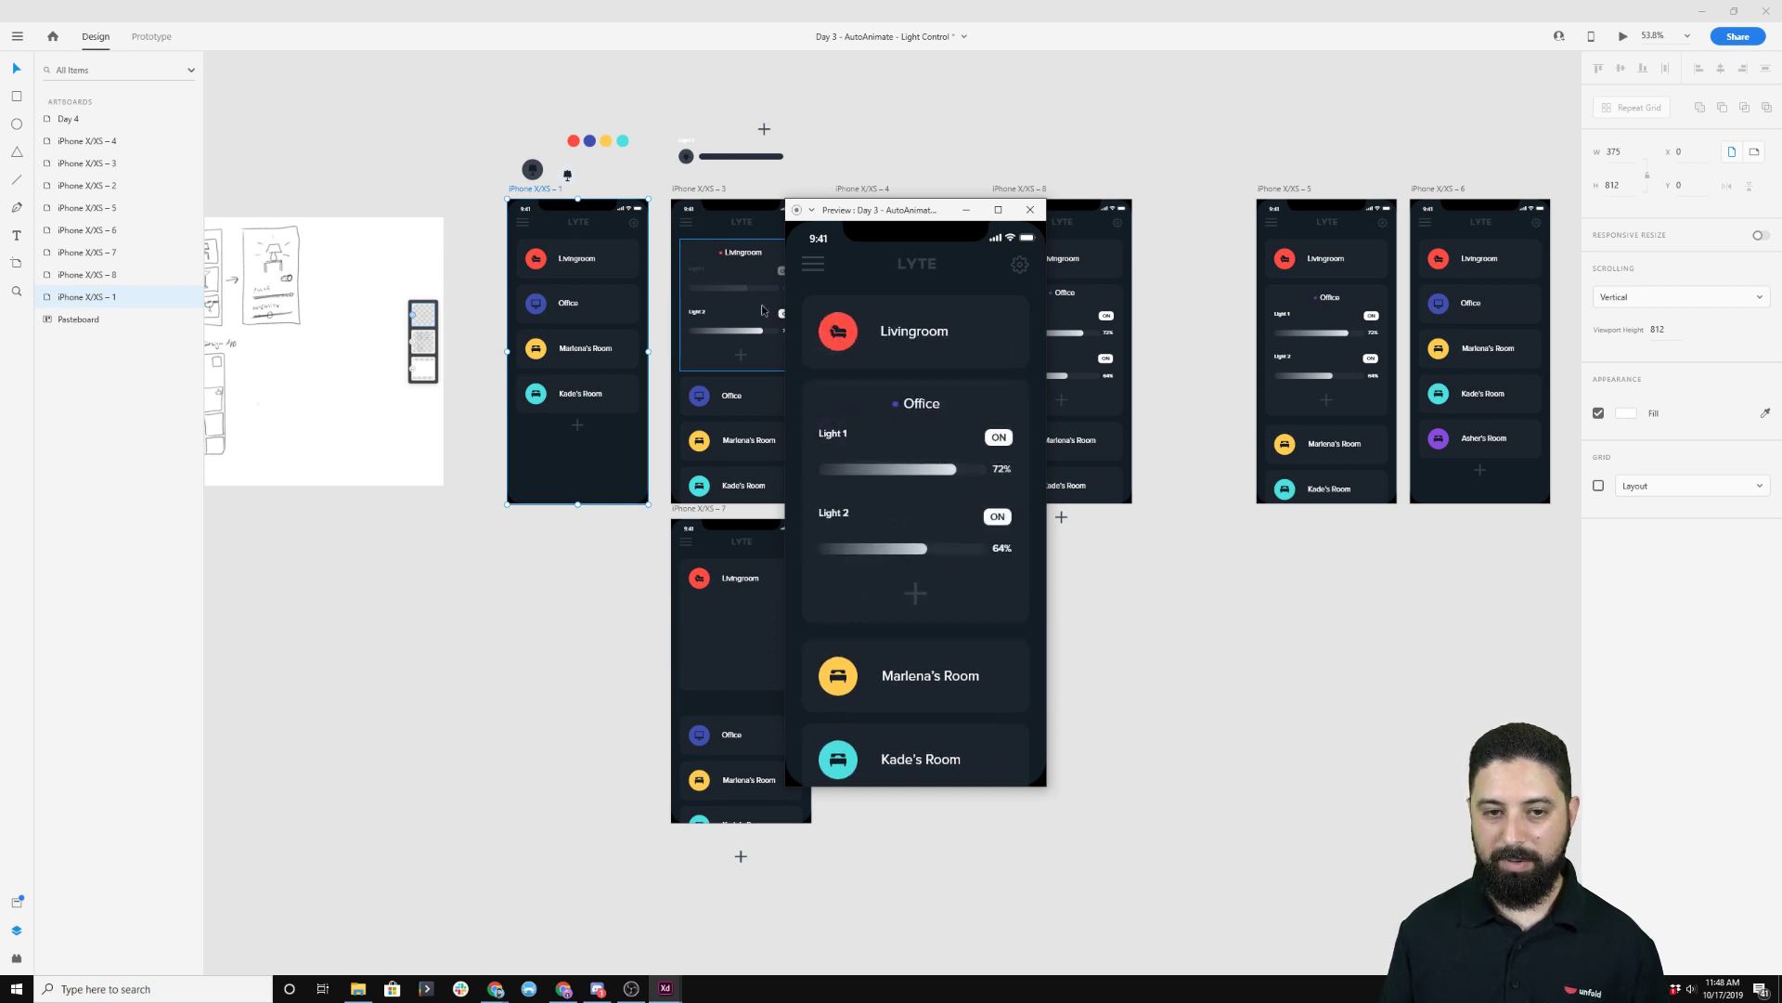
{"action": "left_click", "coordinate": [1030, 209]}
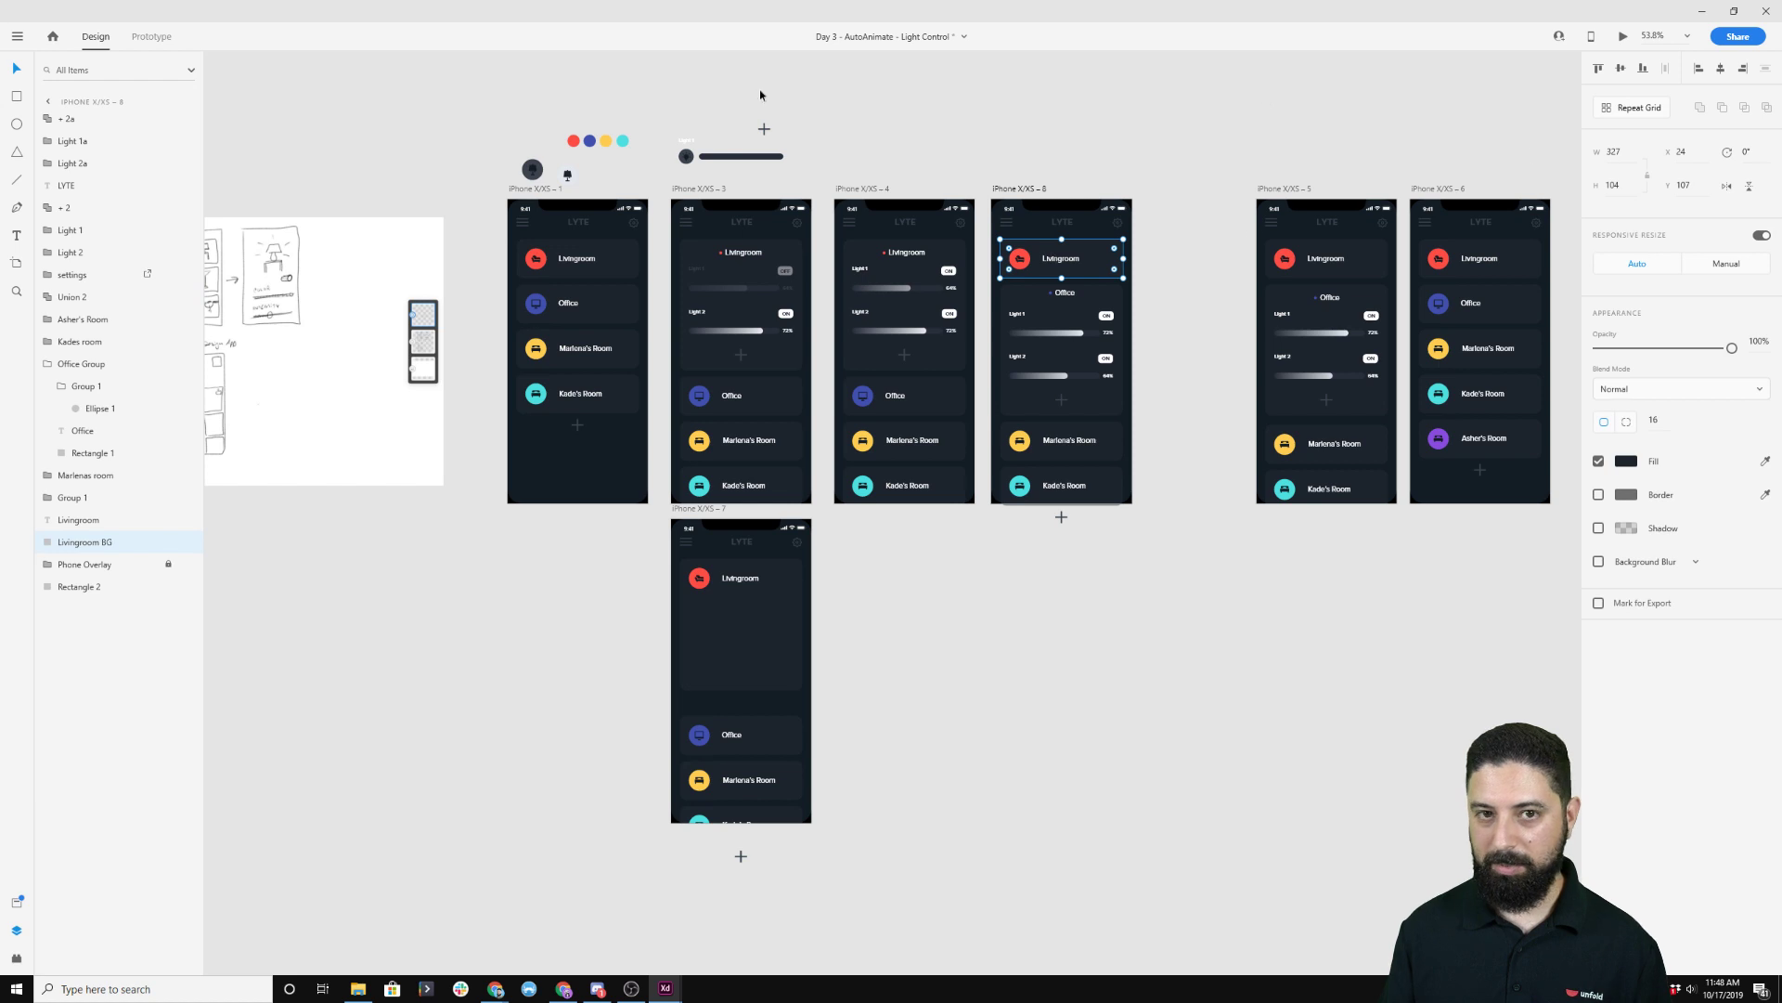
Link the Livingroom card on iPhone X/XS – 8 to iPhone X/XS – 4 with a Tap-triggered Auto-Animate.
{"action": "left_click", "coordinate": [154, 39]}
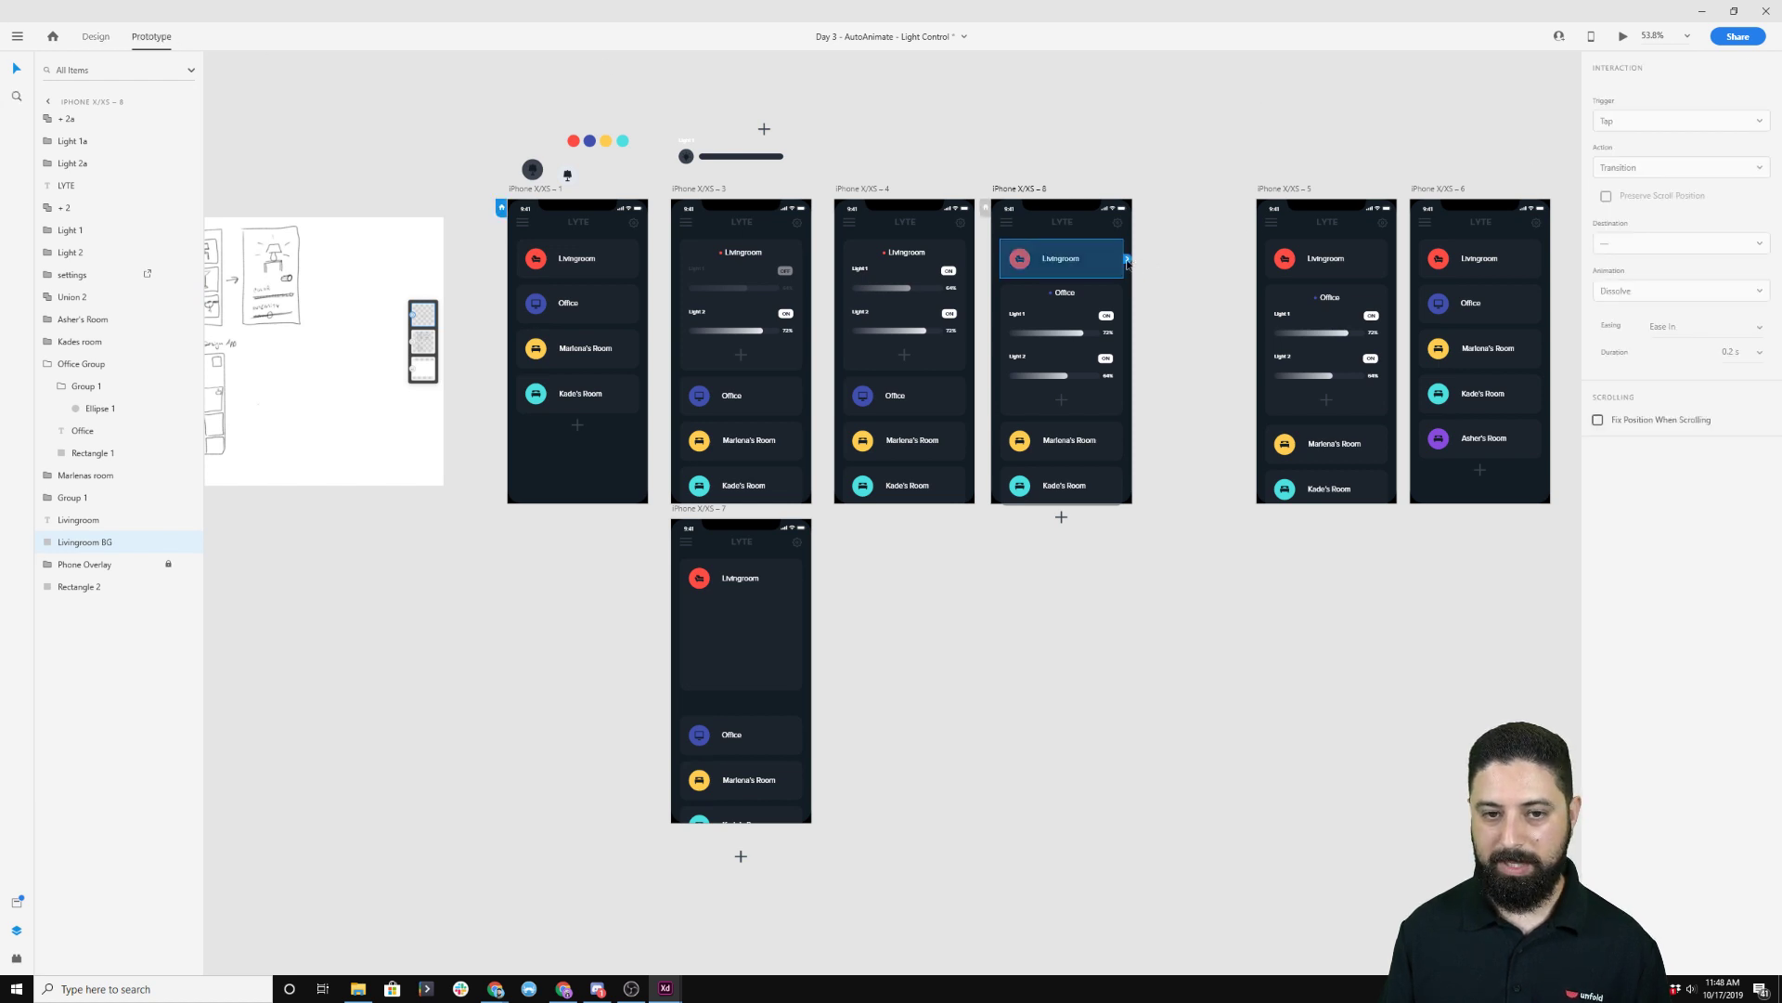
{"action": "left_click_drag", "start_coordinate": [1127, 259], "coordinate": [884, 283]}
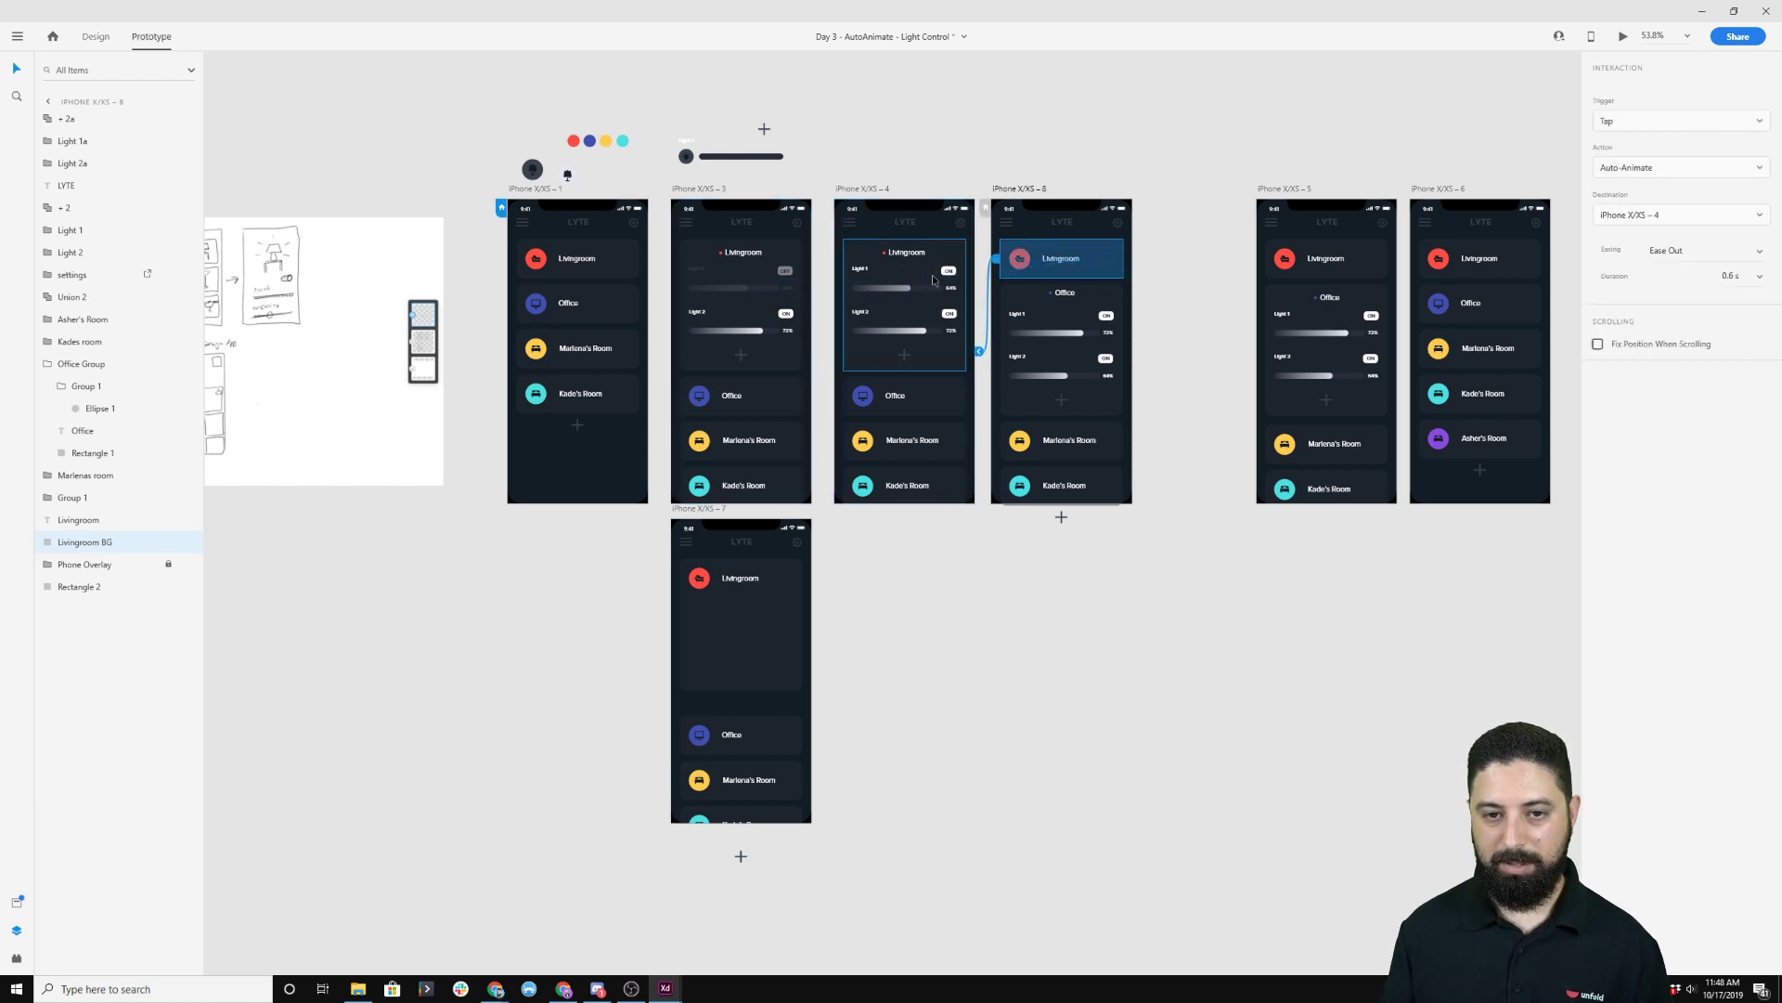
Preview the prototype from iPhone X/XS – 4, expand the Office card, and close the preview.
{"action": "left_click", "coordinate": [867, 191]}
{"action": "left_click", "coordinate": [1623, 36]}
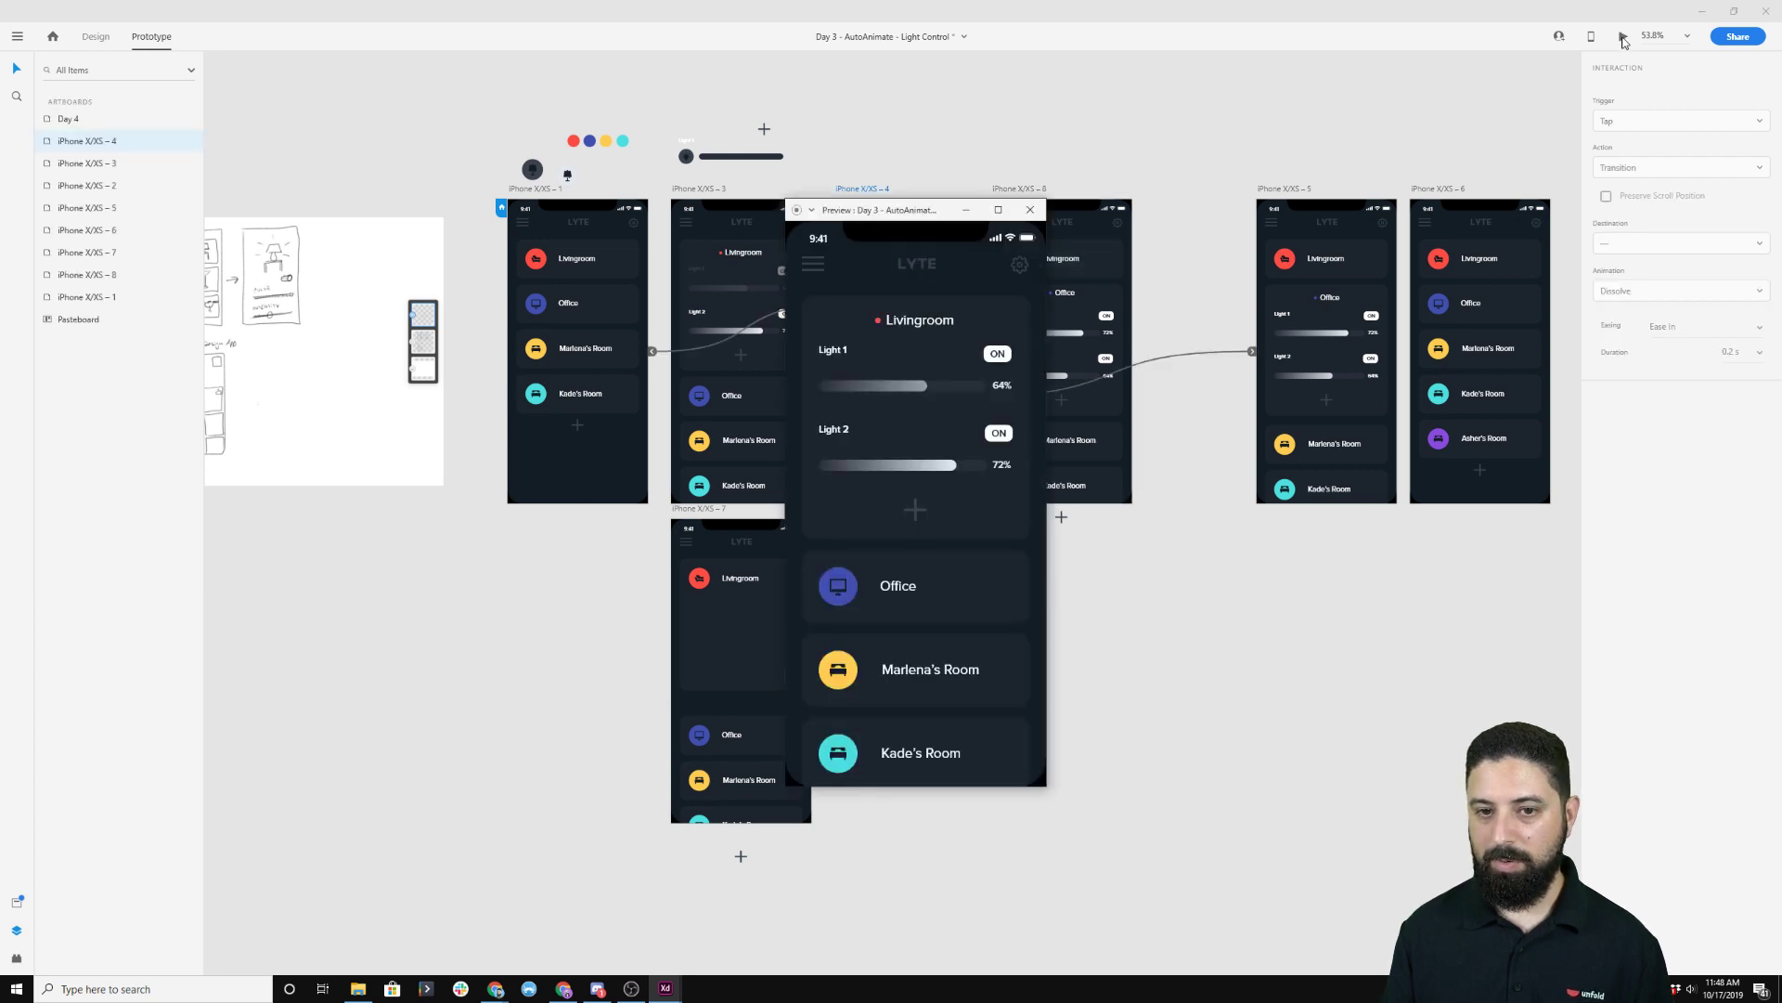
{"action": "left_click", "coordinate": [906, 588]}
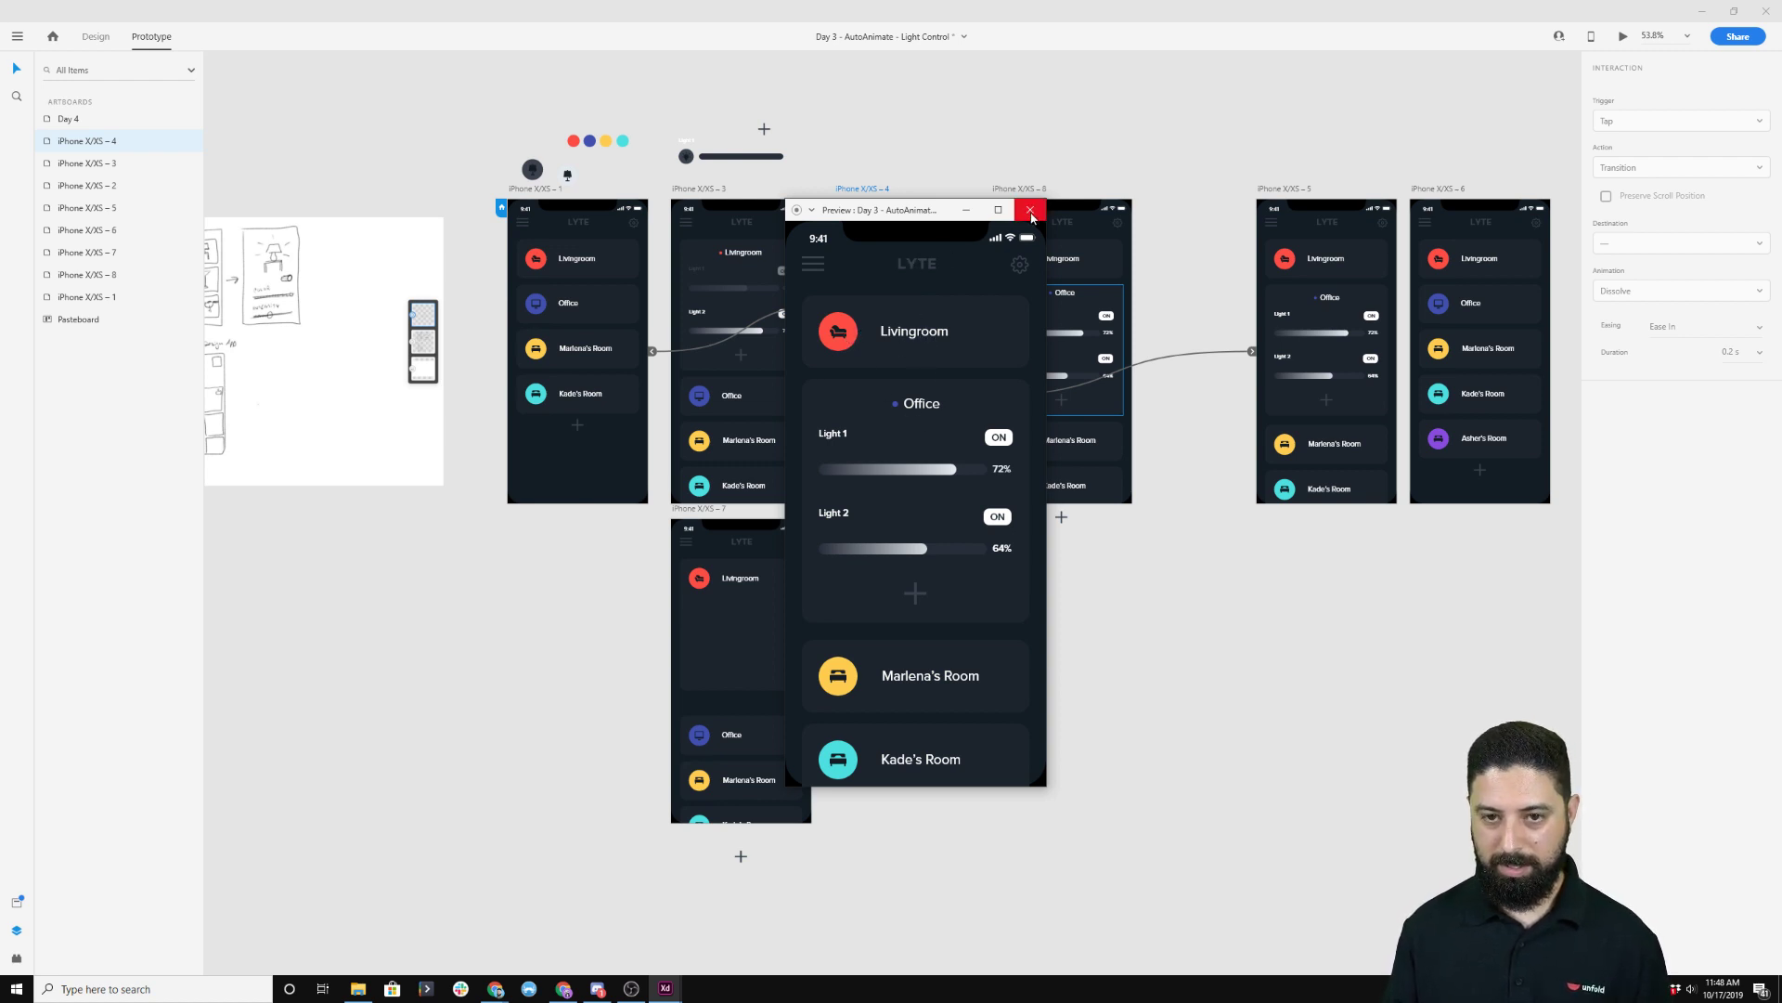
{"action": "left_click", "coordinate": [1030, 212]}
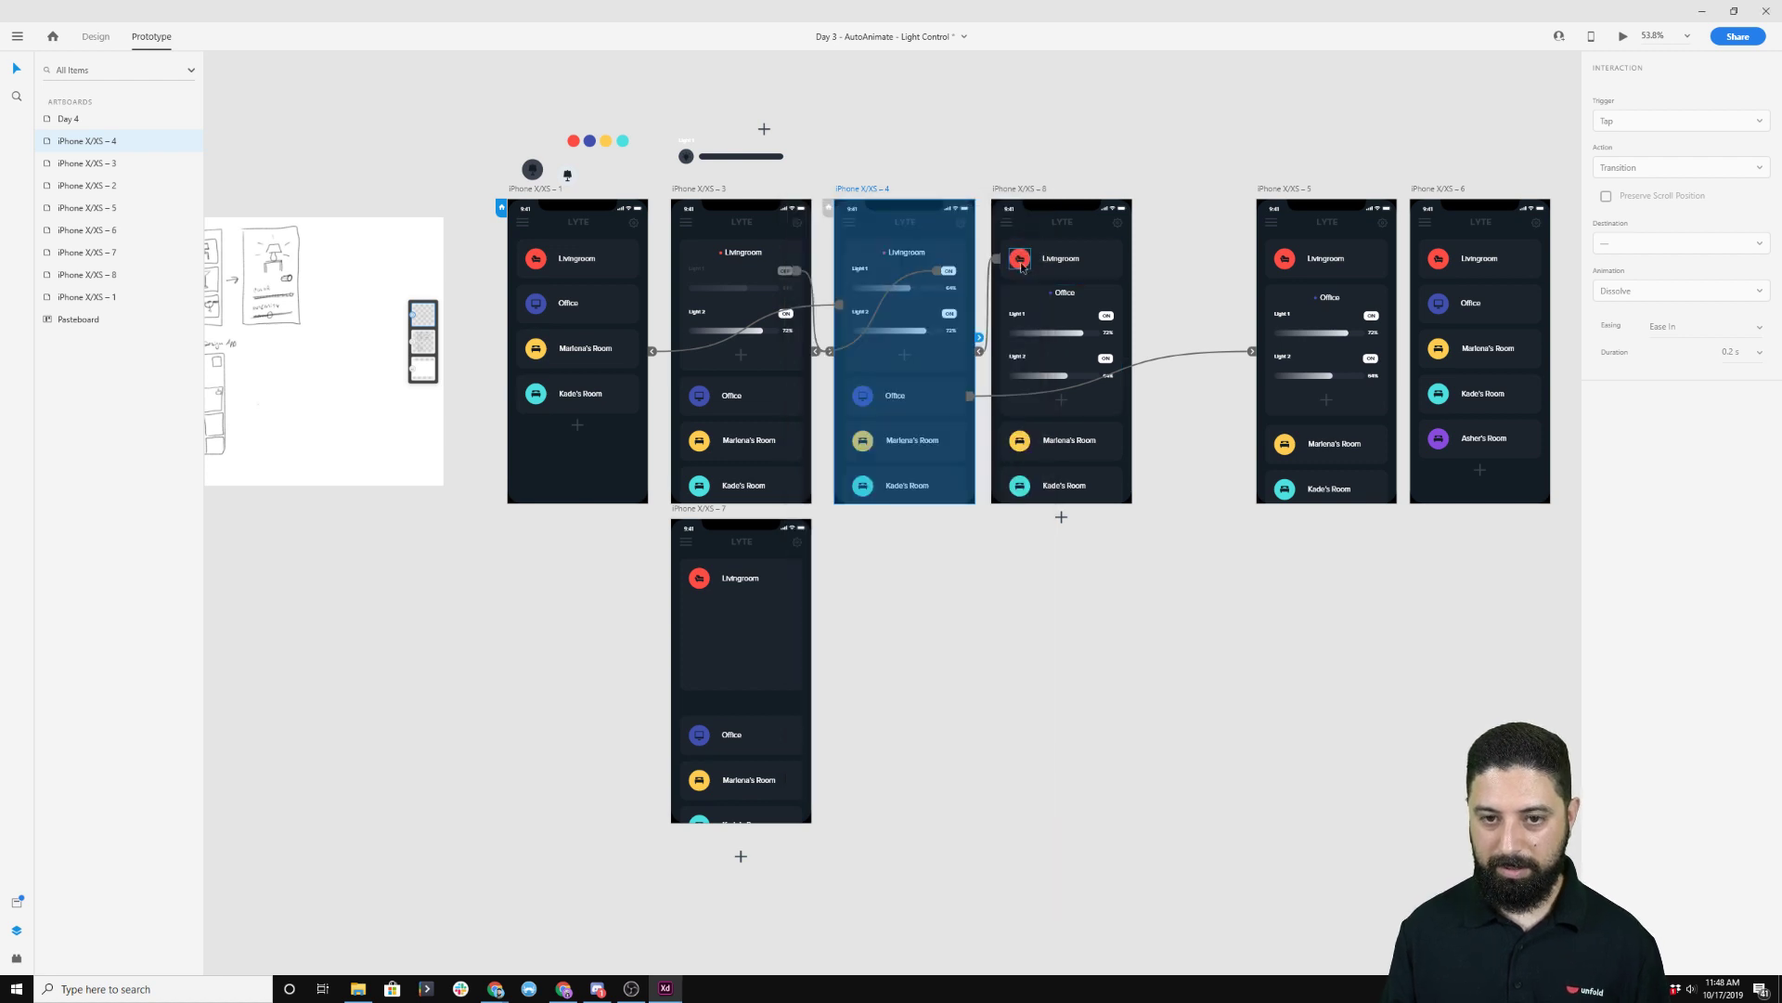
Link the Livingroom card on iPhone X/XS – 5 to iPhone X/XS – 4 with a Tap-triggered Auto-Animate.
{"action": "left_click", "coordinate": [1020, 258]}
{"action": "left_click", "coordinate": [1357, 264]}
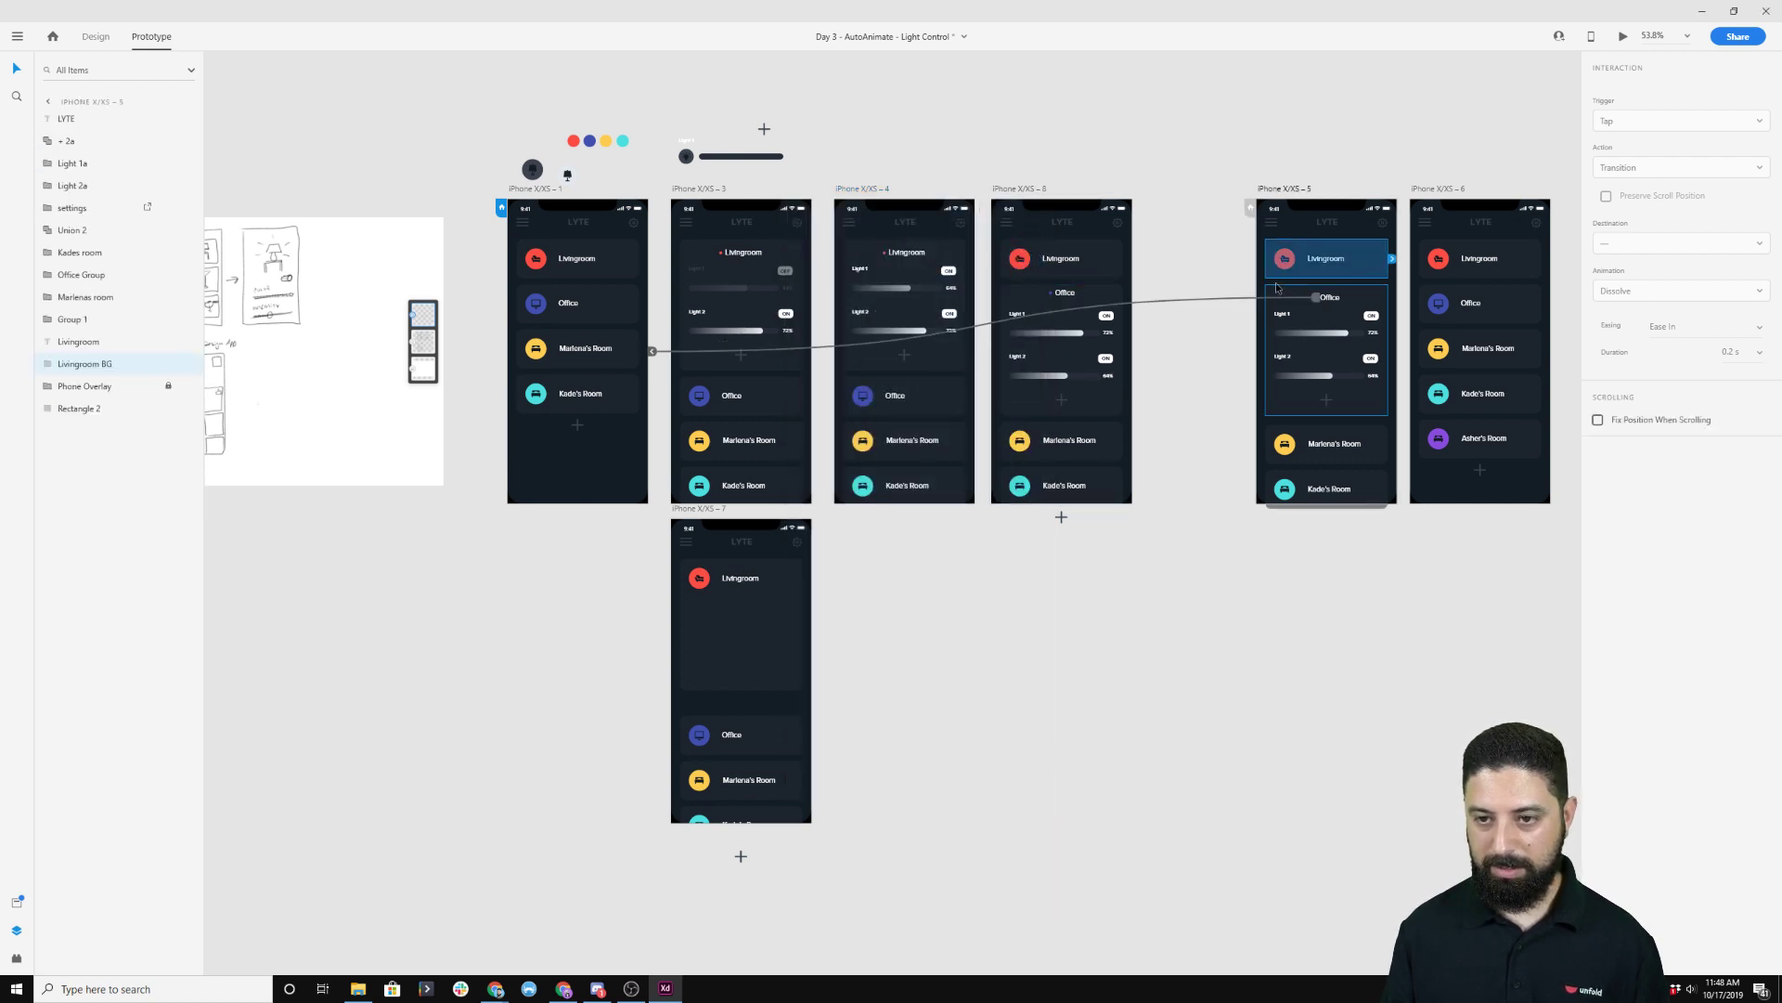
{"action": "left_click_drag", "start_coordinate": [1392, 259], "coordinate": [910, 283]}
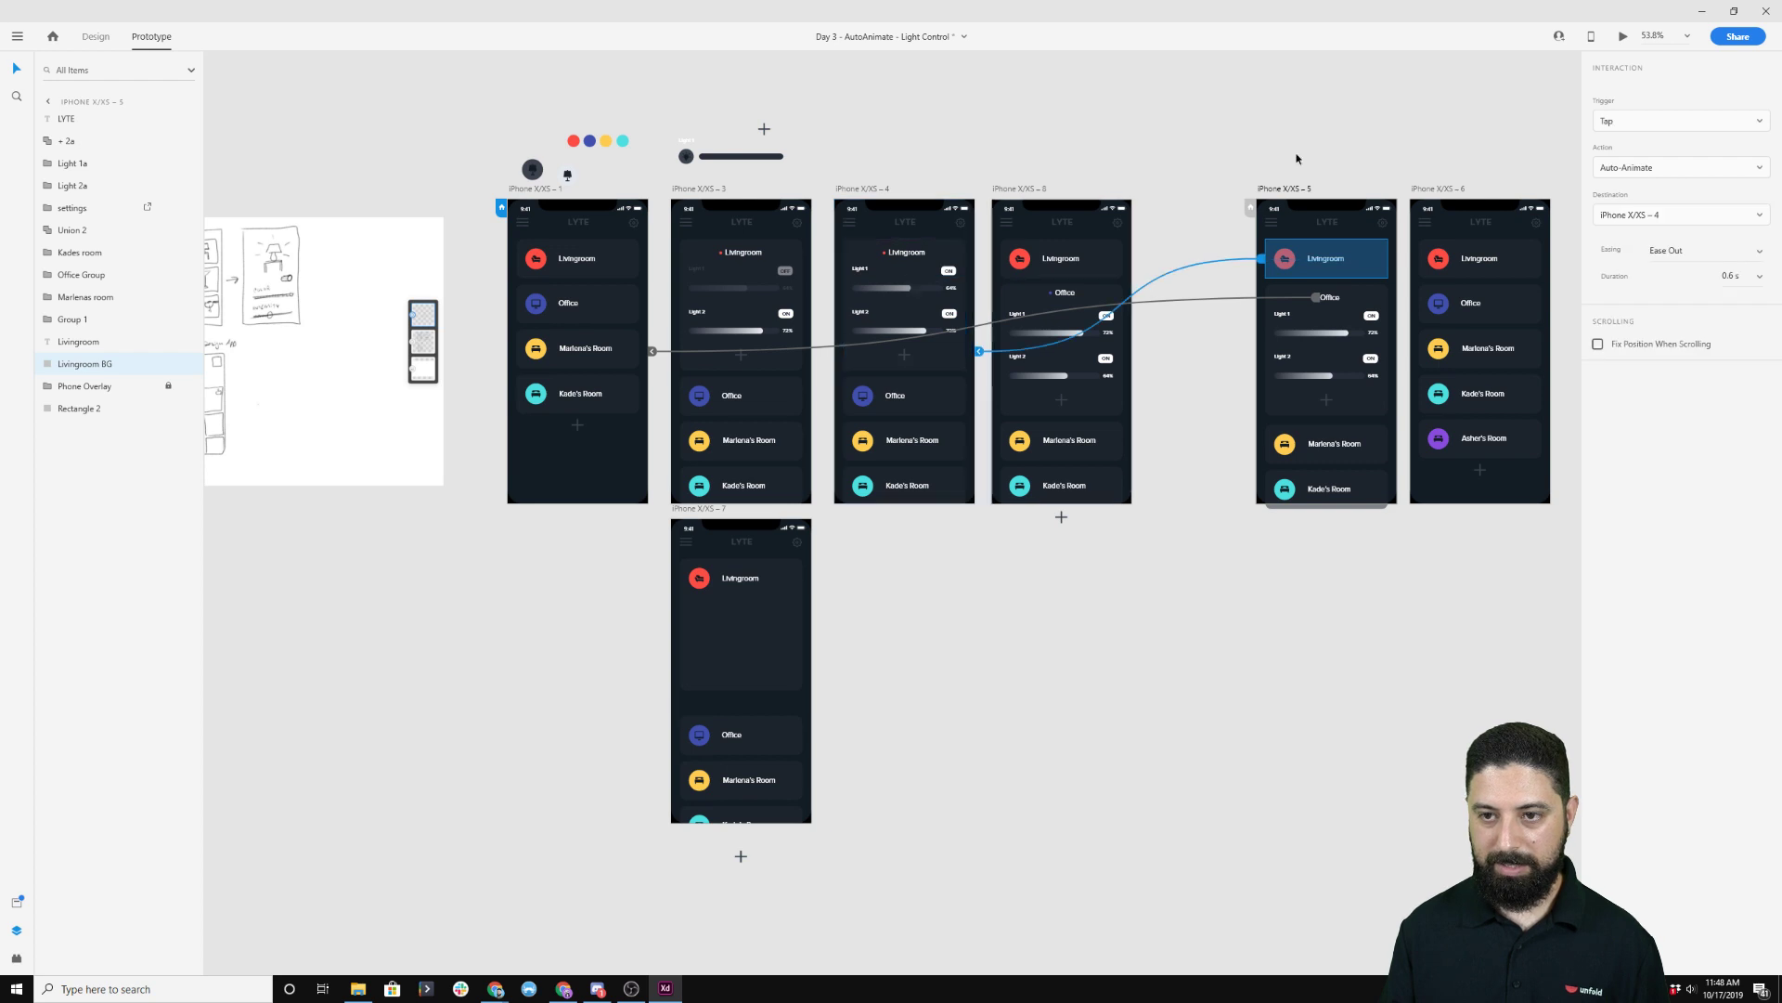
Preview the prototype from iPhone X/XS – 4, switching back and forth between the expanded Office and Livingroom cards.
{"action": "left_click", "coordinate": [901, 196]}
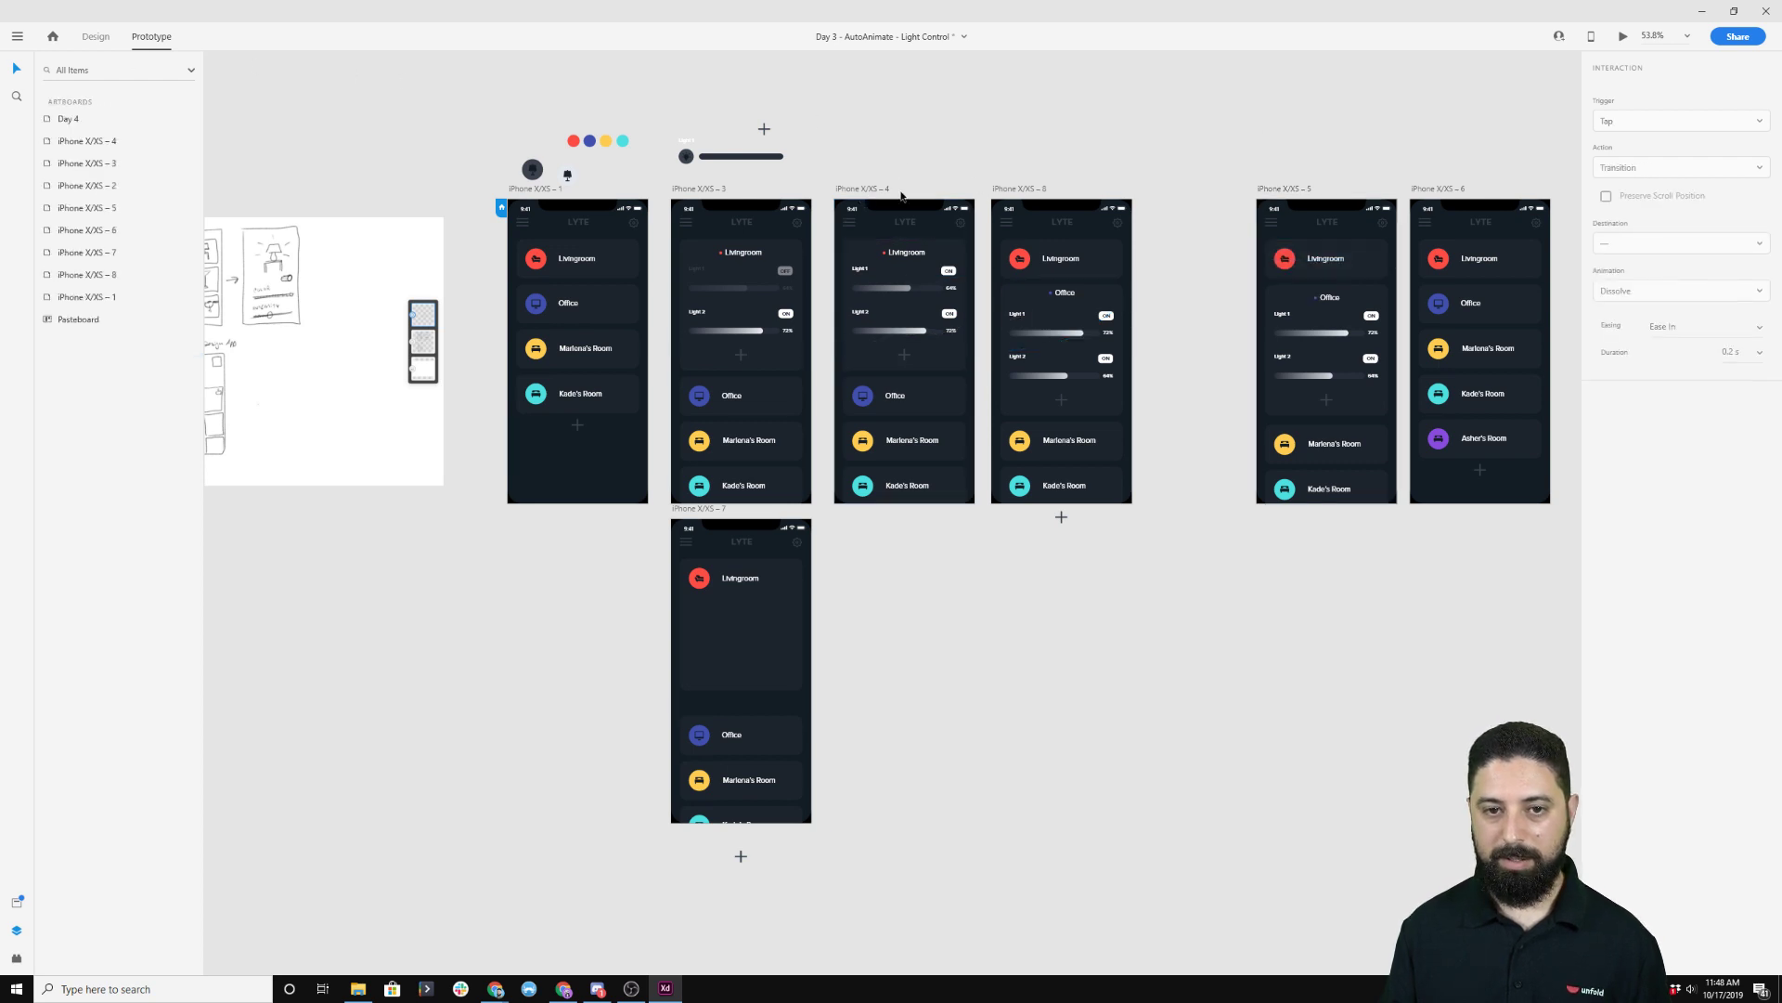
{"action": "left_click", "coordinate": [857, 191]}
{"action": "left_click", "coordinate": [1623, 35]}
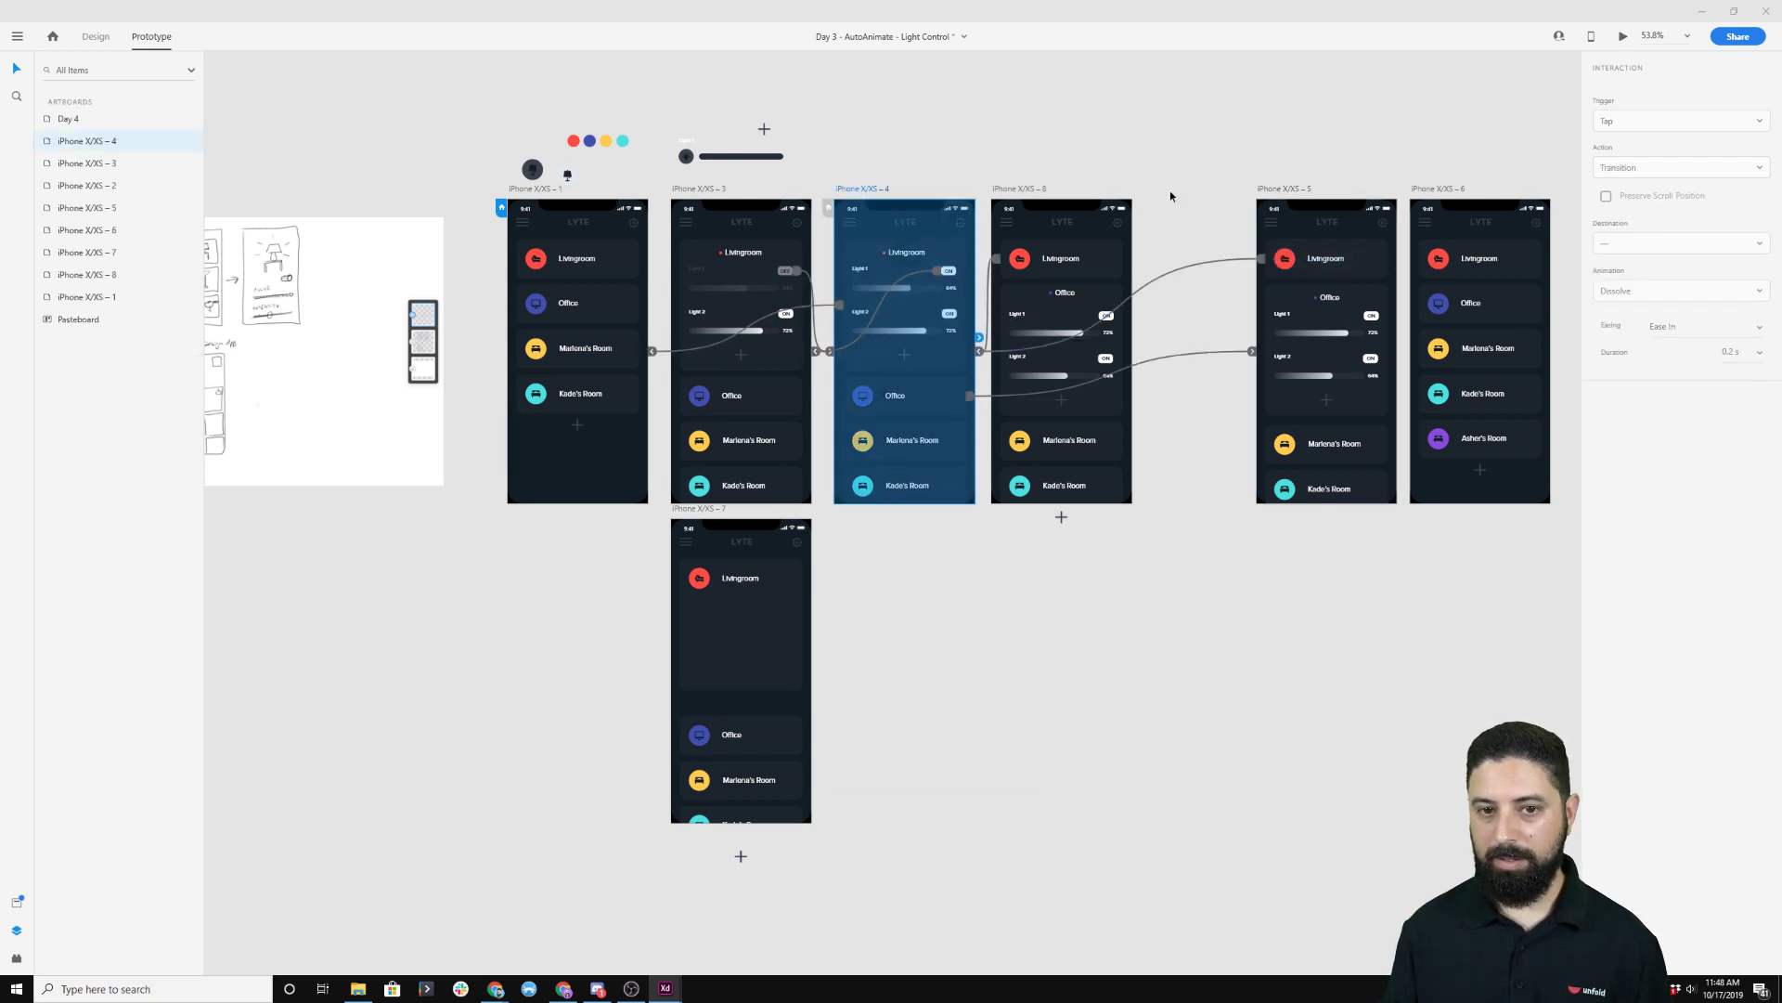
{"action": "left_click", "coordinate": [917, 585]}
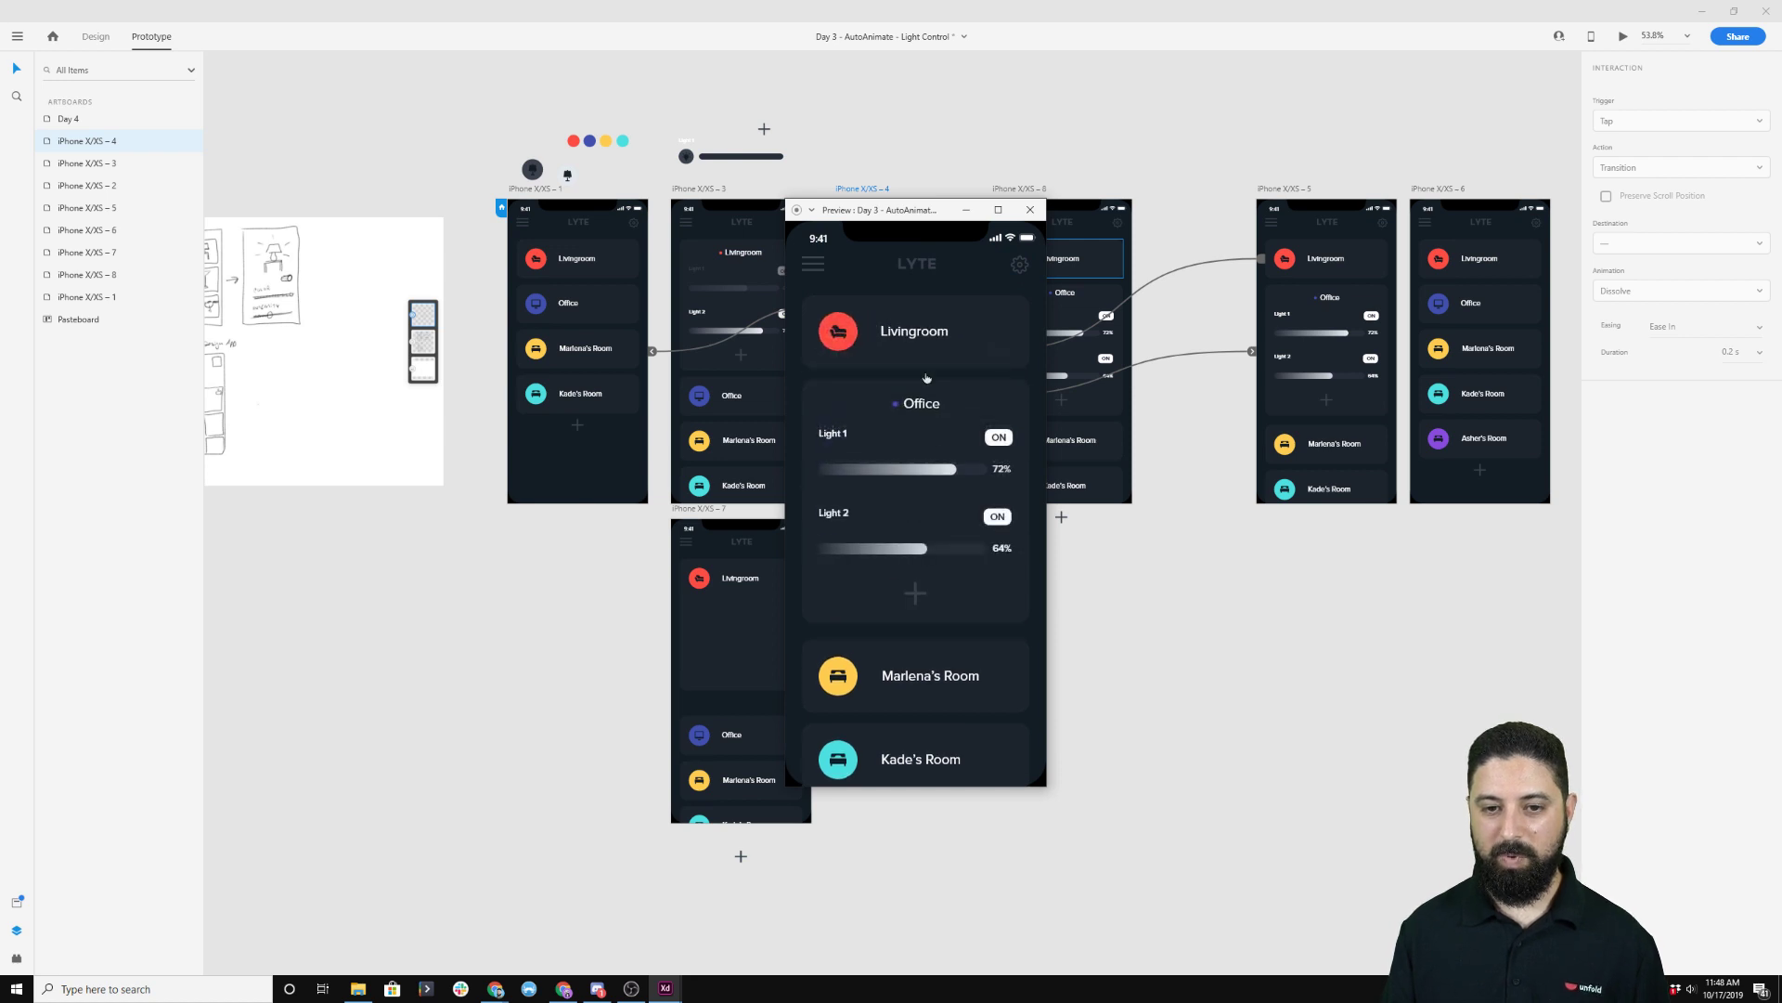
{"action": "left_click", "coordinate": [910, 332]}
{"action": "left_click", "coordinate": [863, 604]}
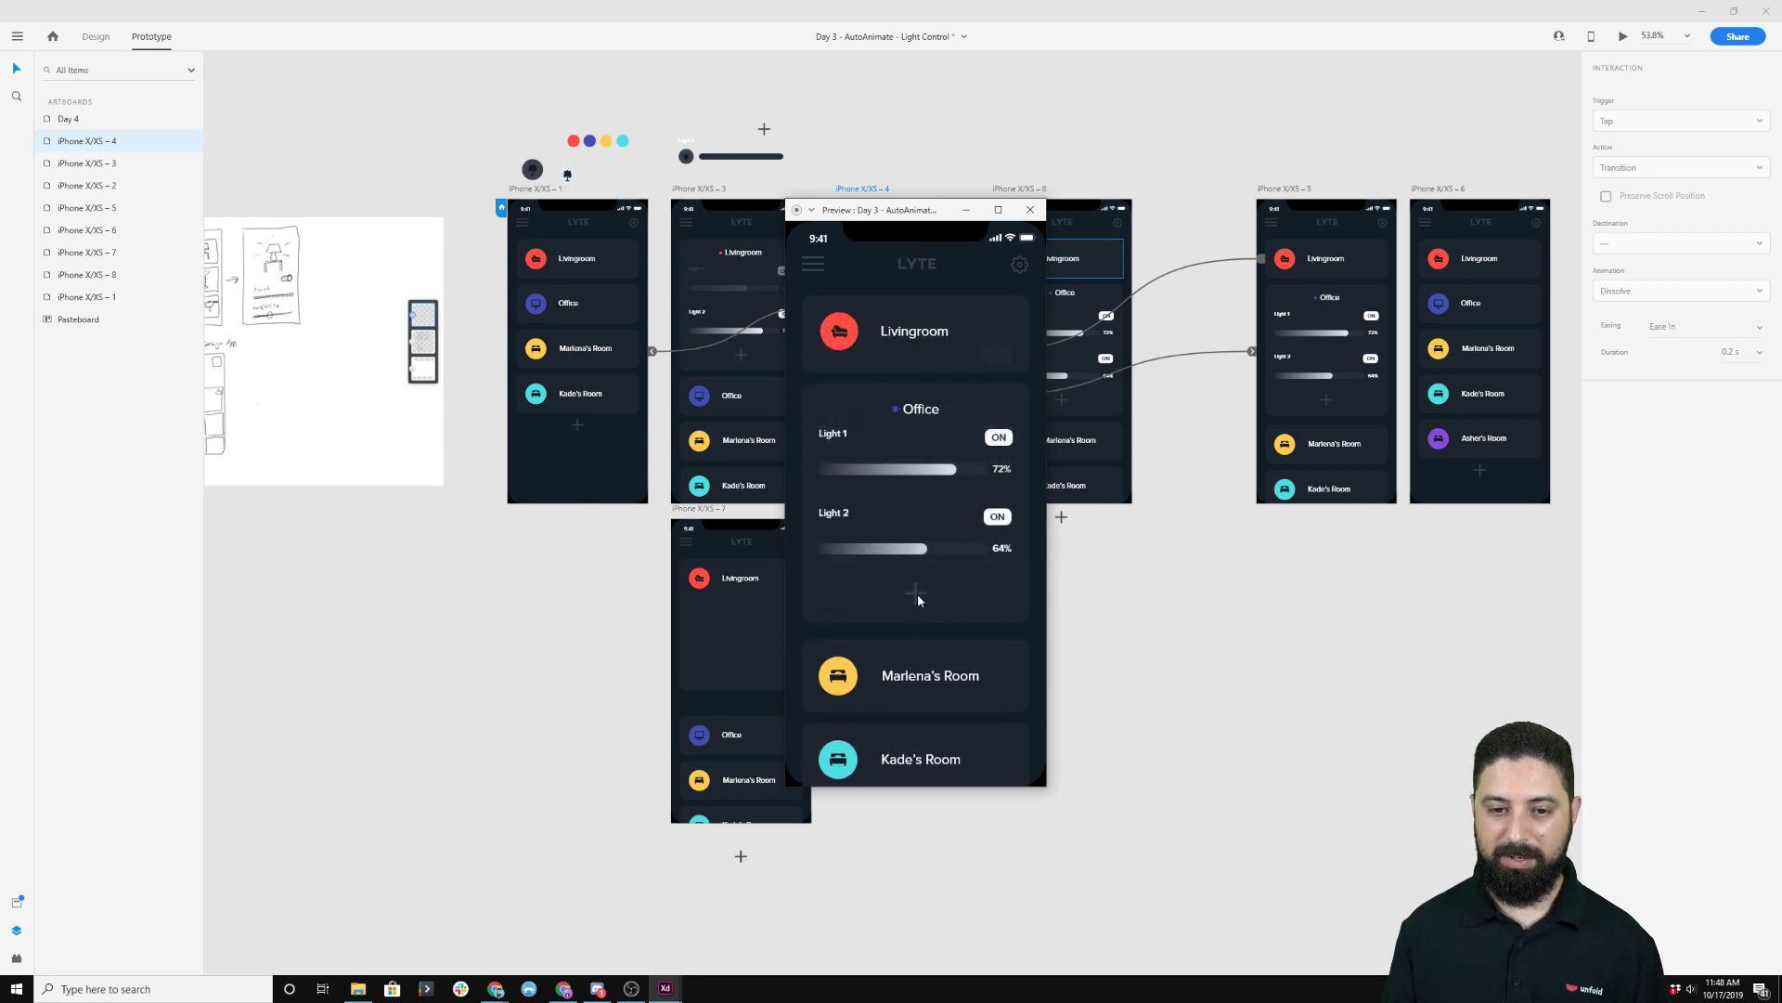
{"action": "left_click", "coordinate": [919, 343]}
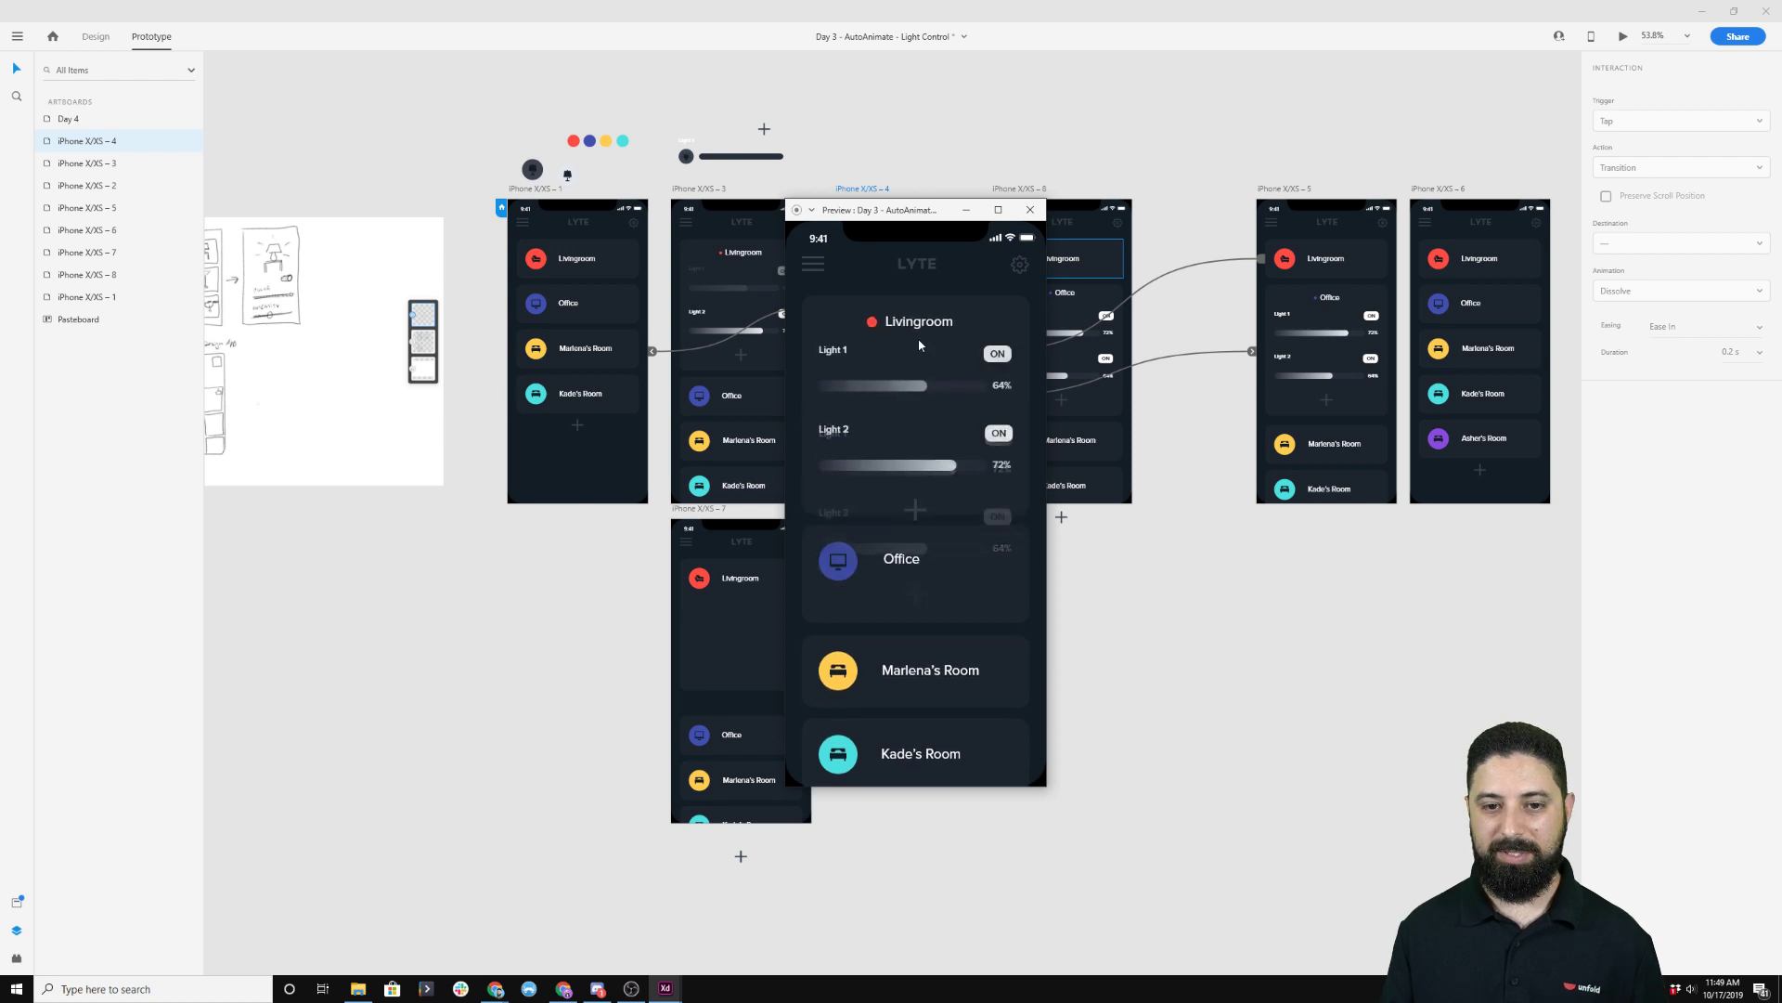
Expand the Office card in the running preview and close the preview.
{"action": "left_click", "coordinate": [901, 585]}
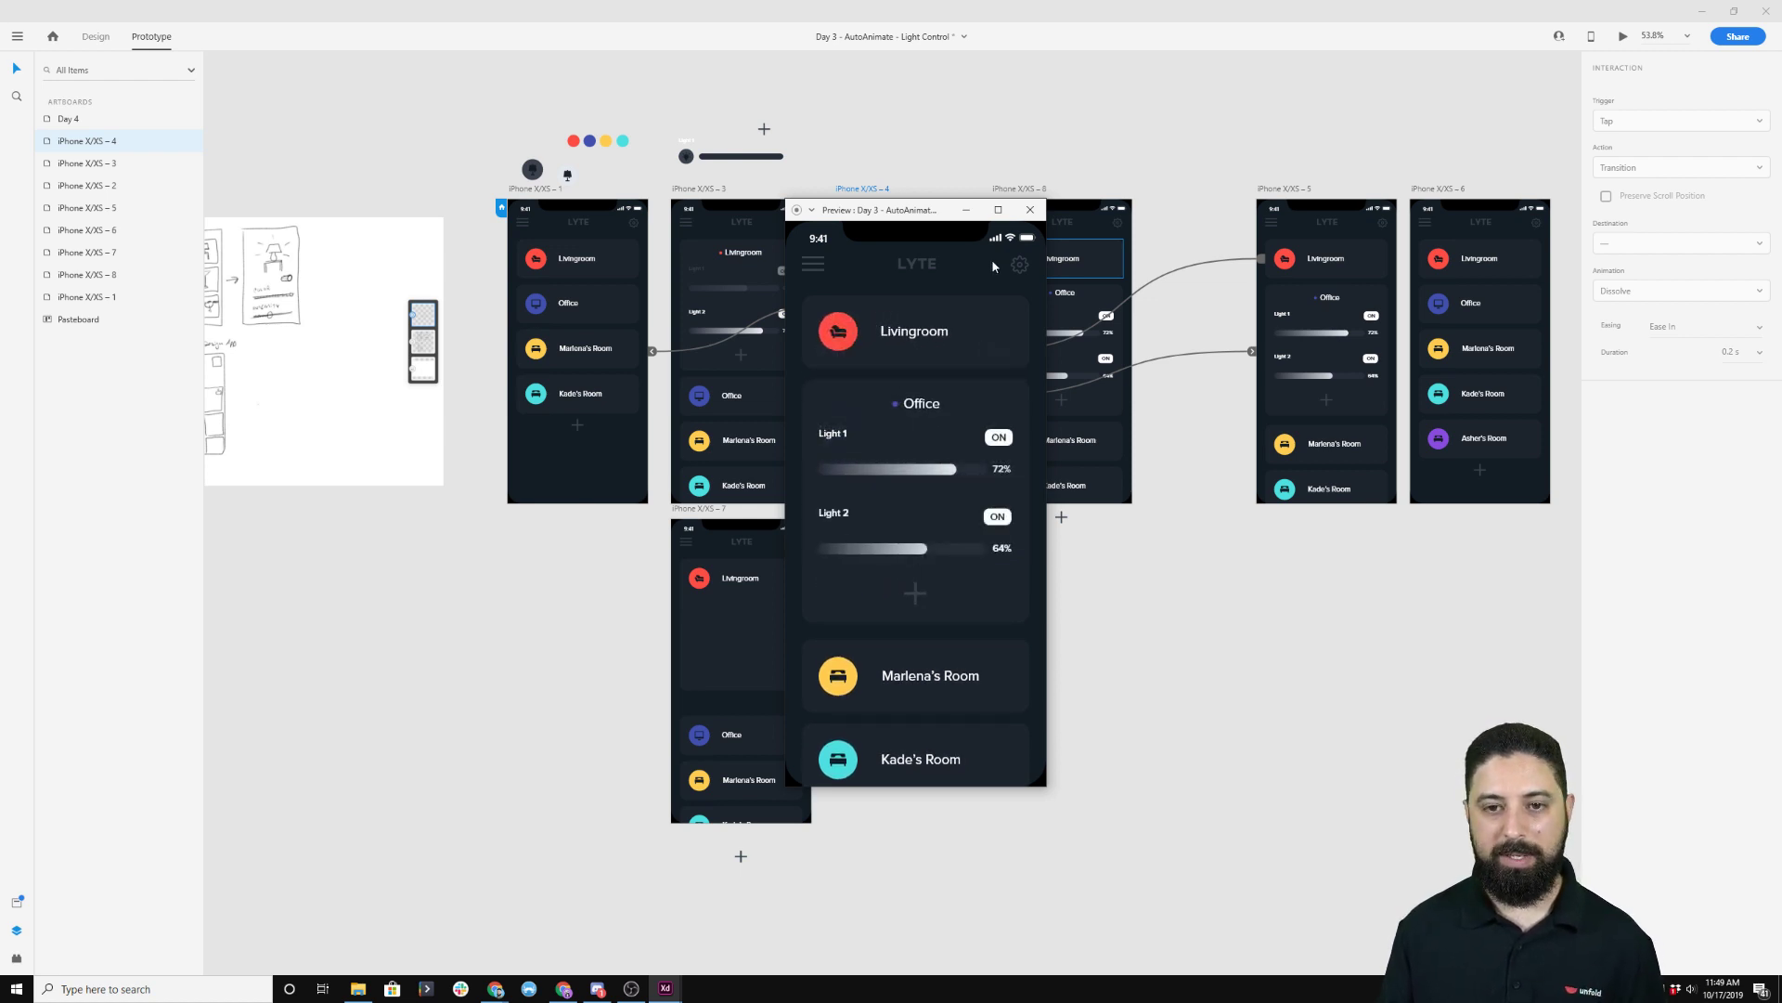
{"action": "left_click", "coordinate": [1029, 220]}
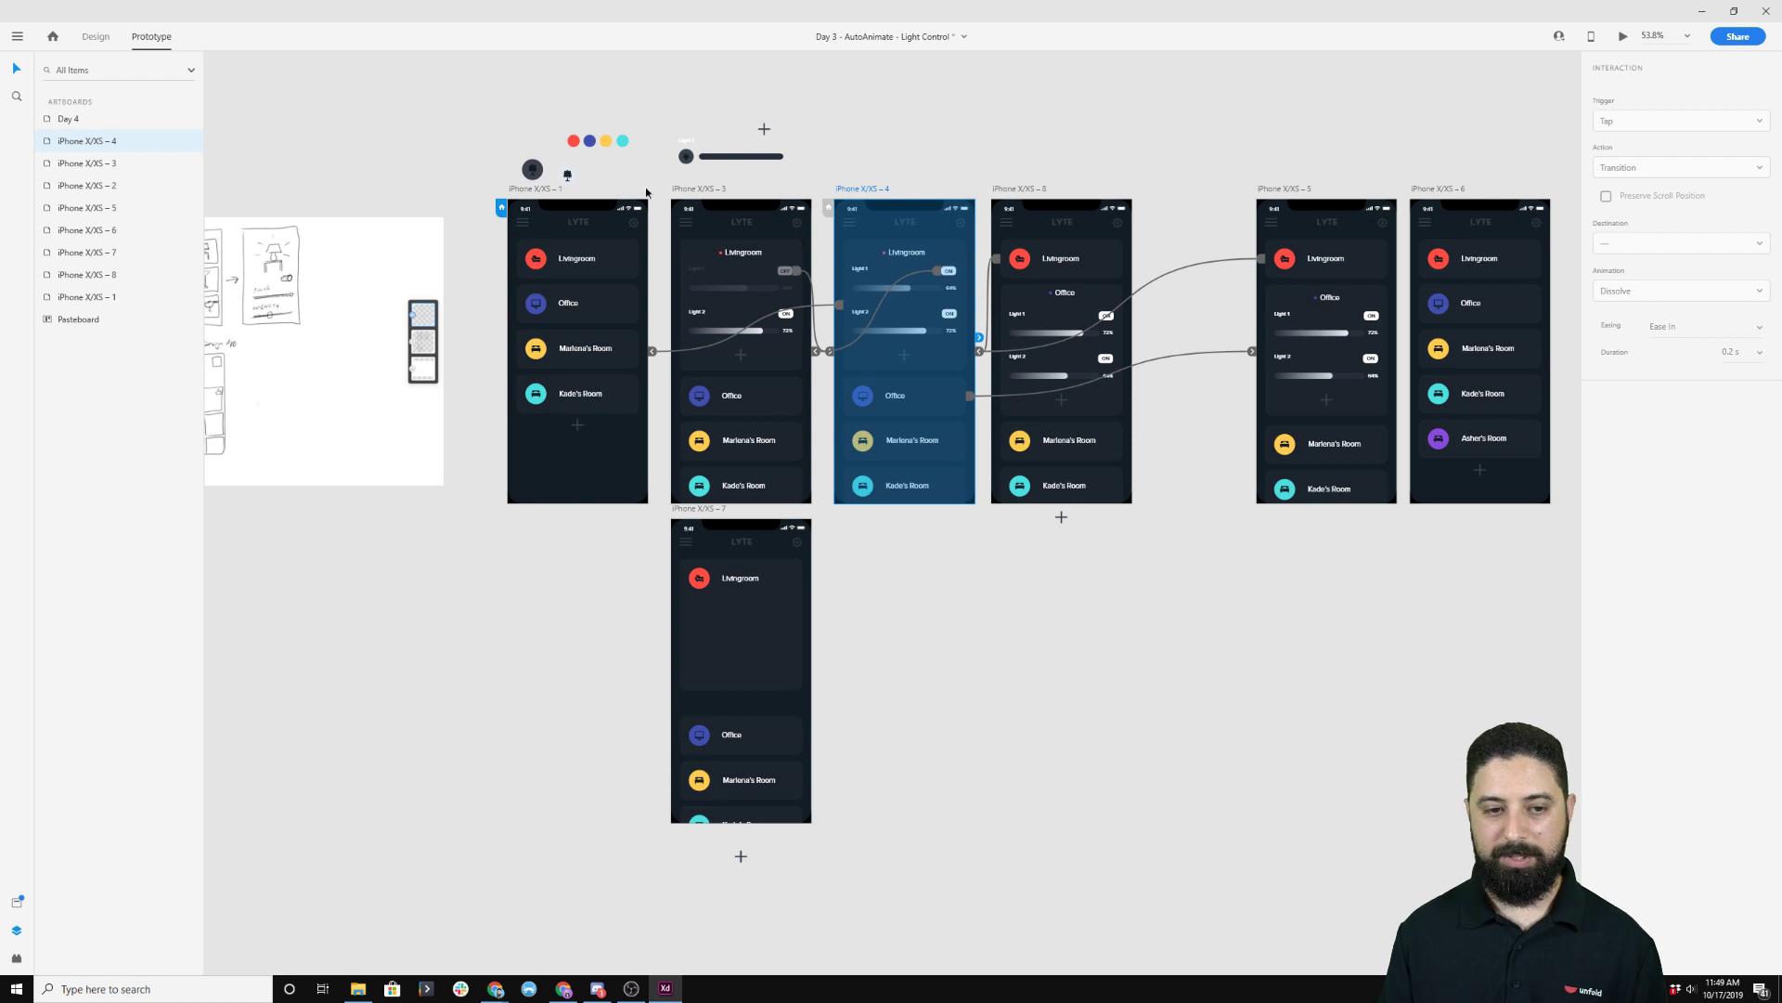
Preview the prototype from iPhone X/XS – 1, testing the add-room control and the expanding Office card, and close the preview.
{"action": "left_click", "coordinate": [536, 189]}
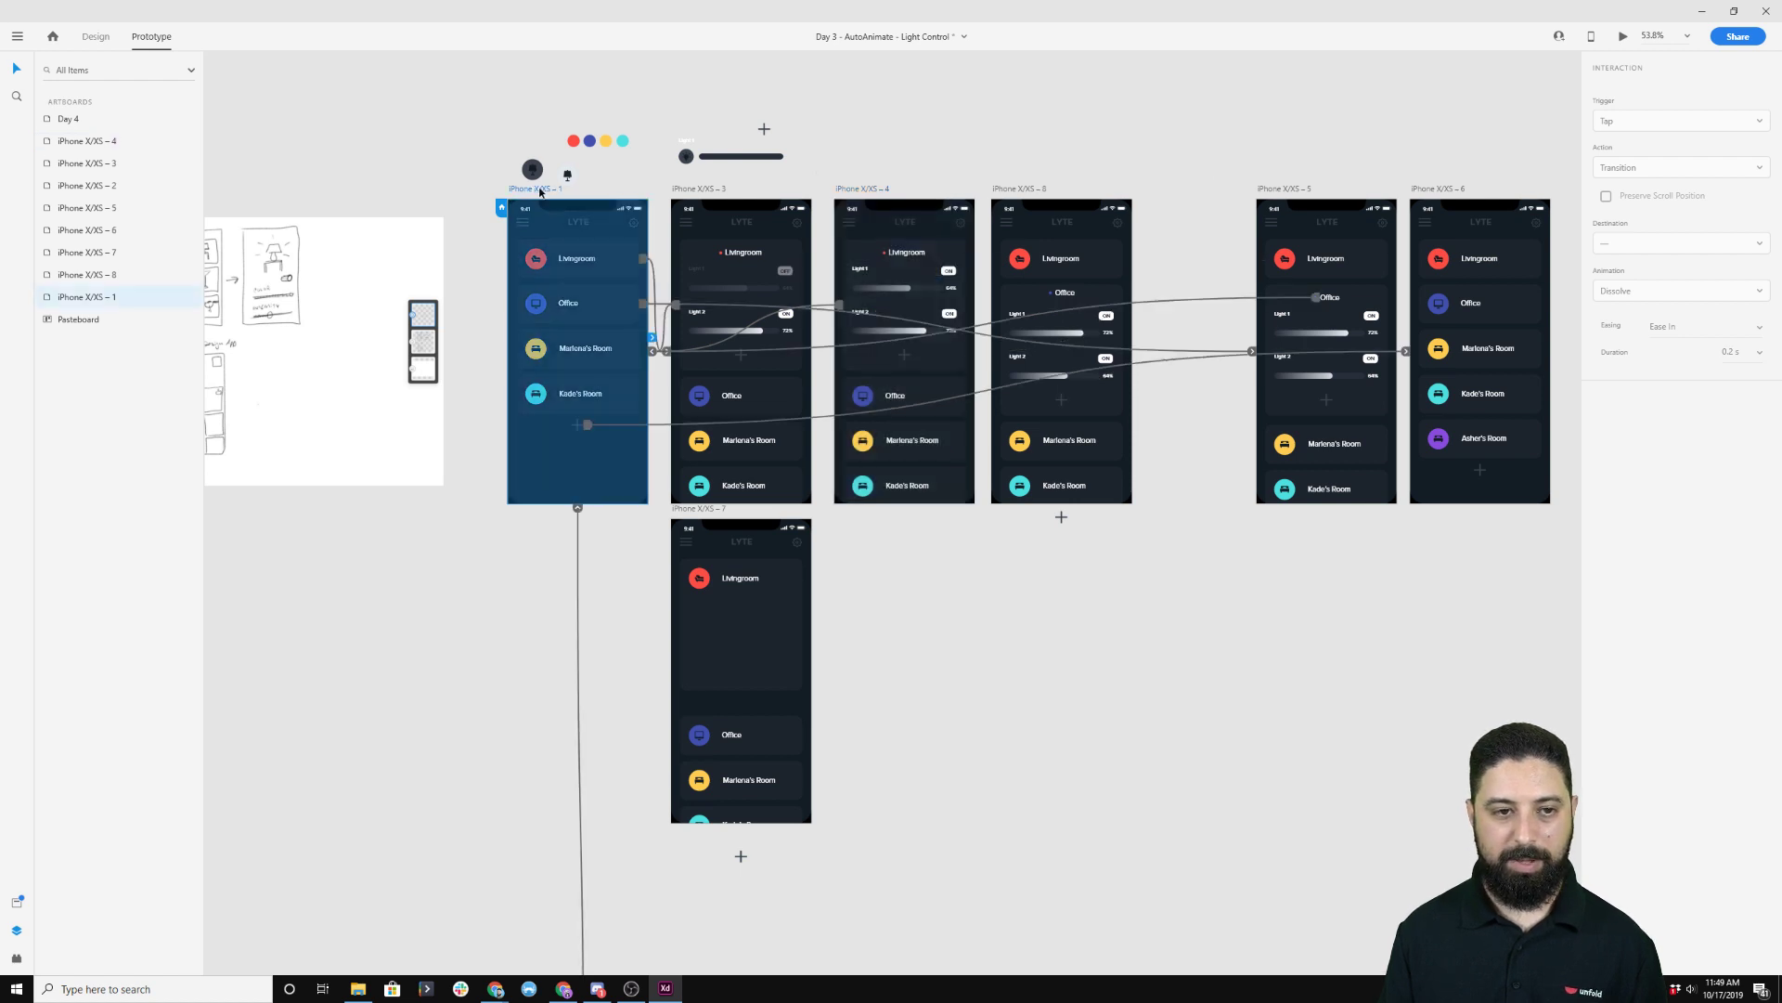
{"action": "left_click", "coordinate": [1623, 39]}
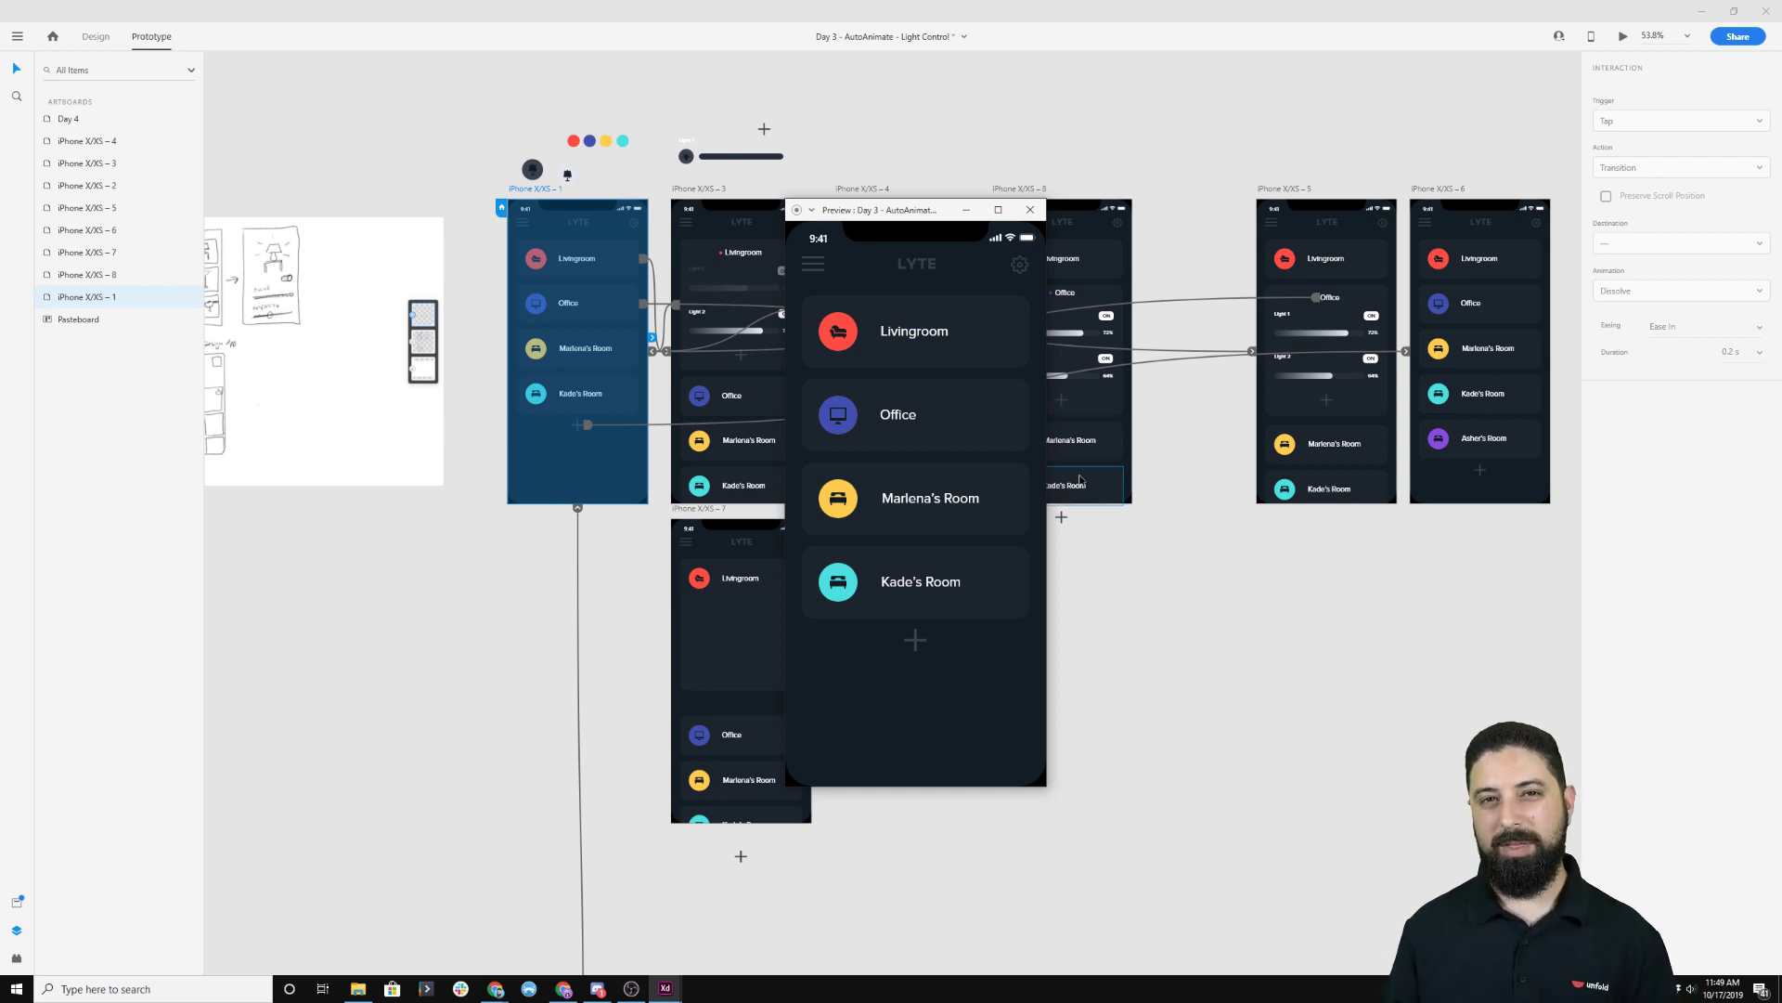
{"action": "left_click", "coordinate": [915, 641]}
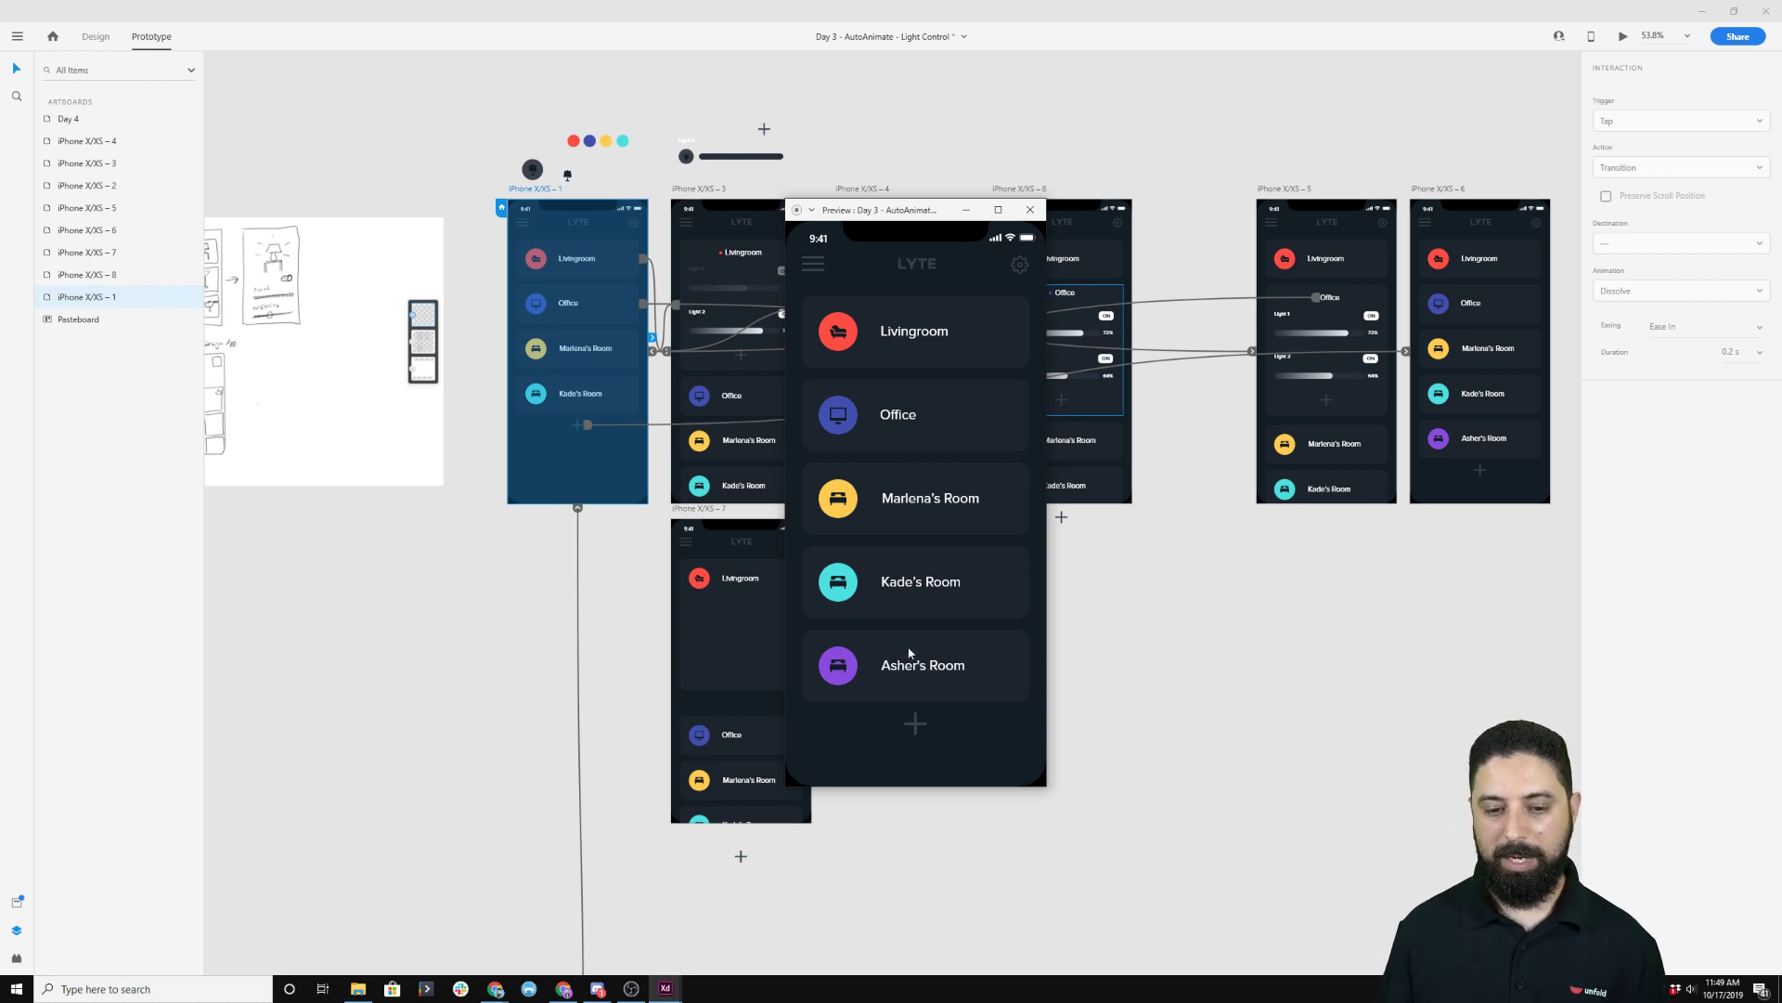
{"action": "left_click", "coordinate": [925, 682]}
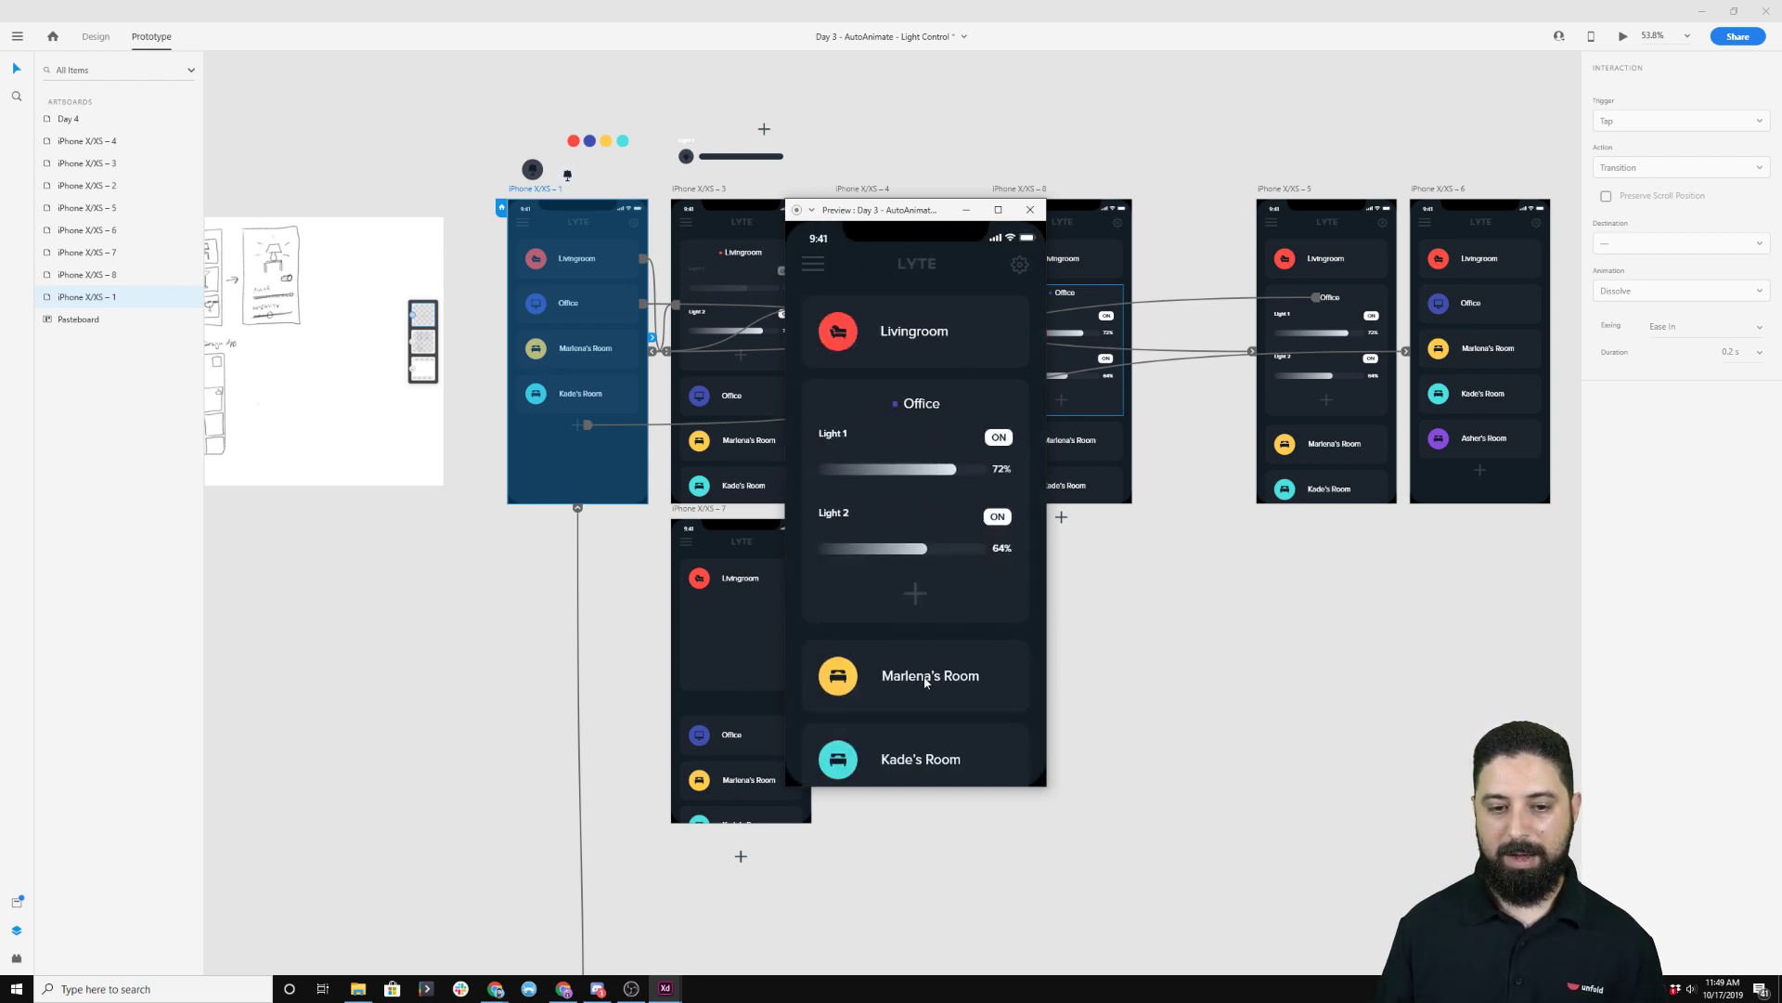
{"action": "left_click", "coordinate": [922, 639]}
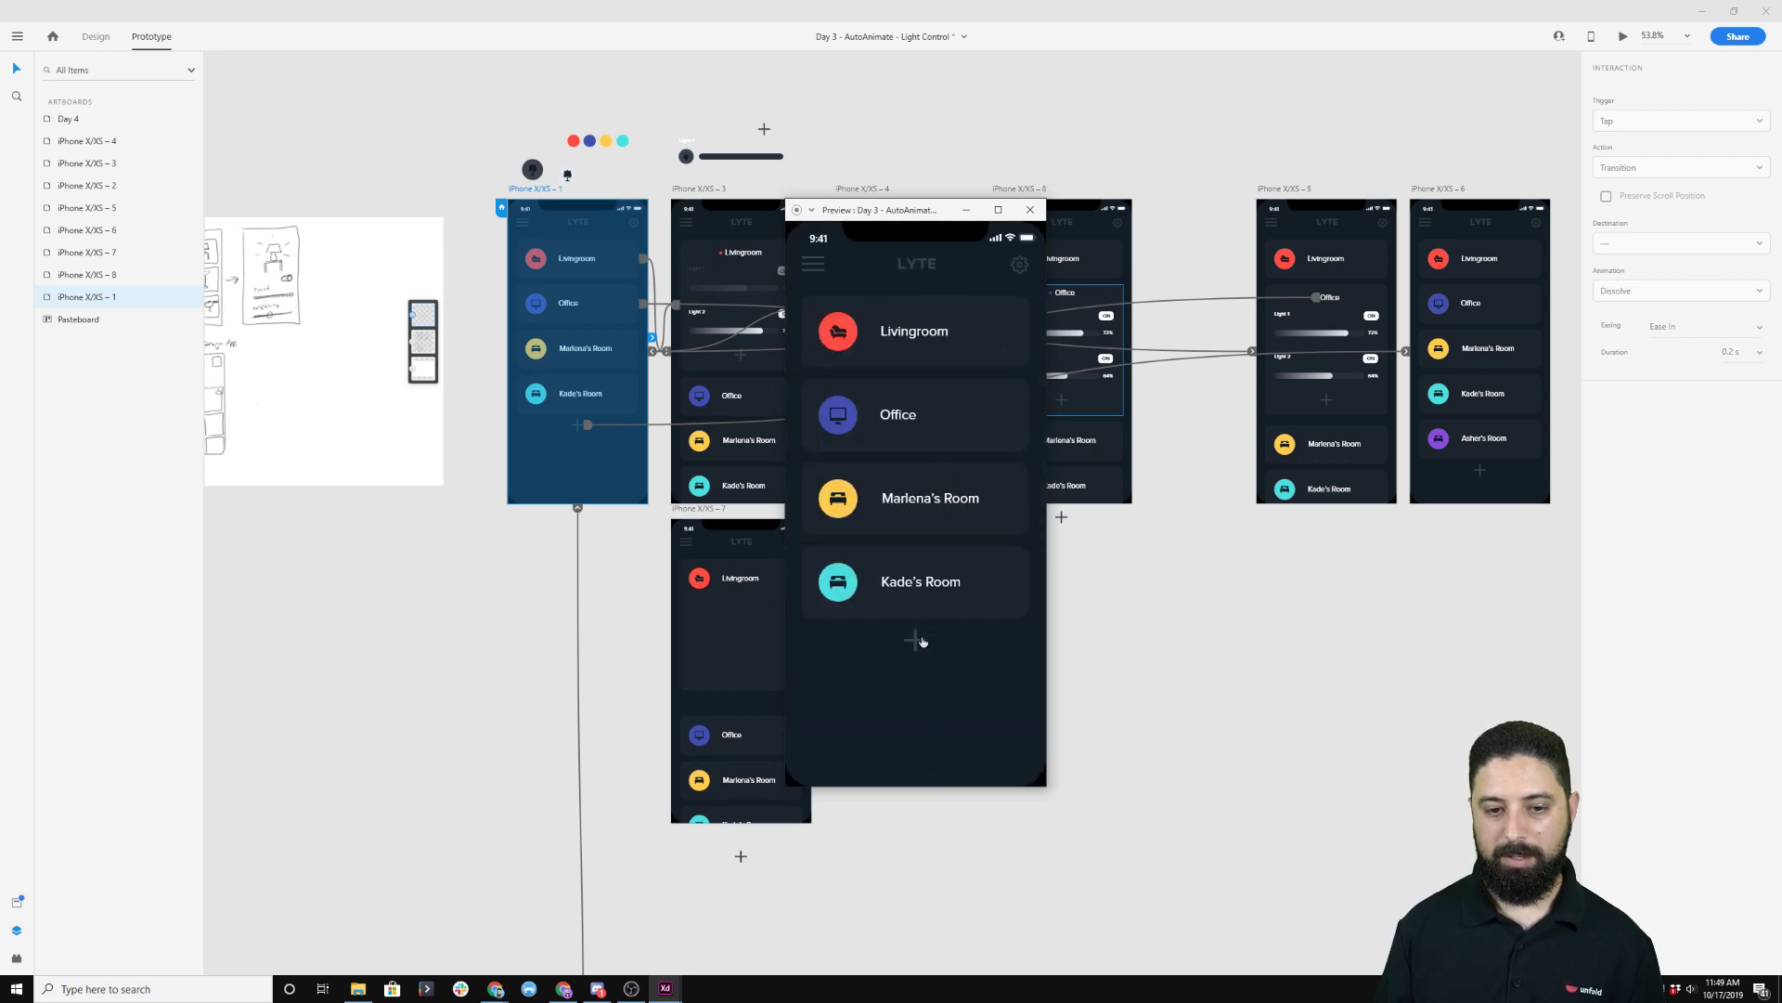
{"action": "left_click", "coordinate": [914, 643]}
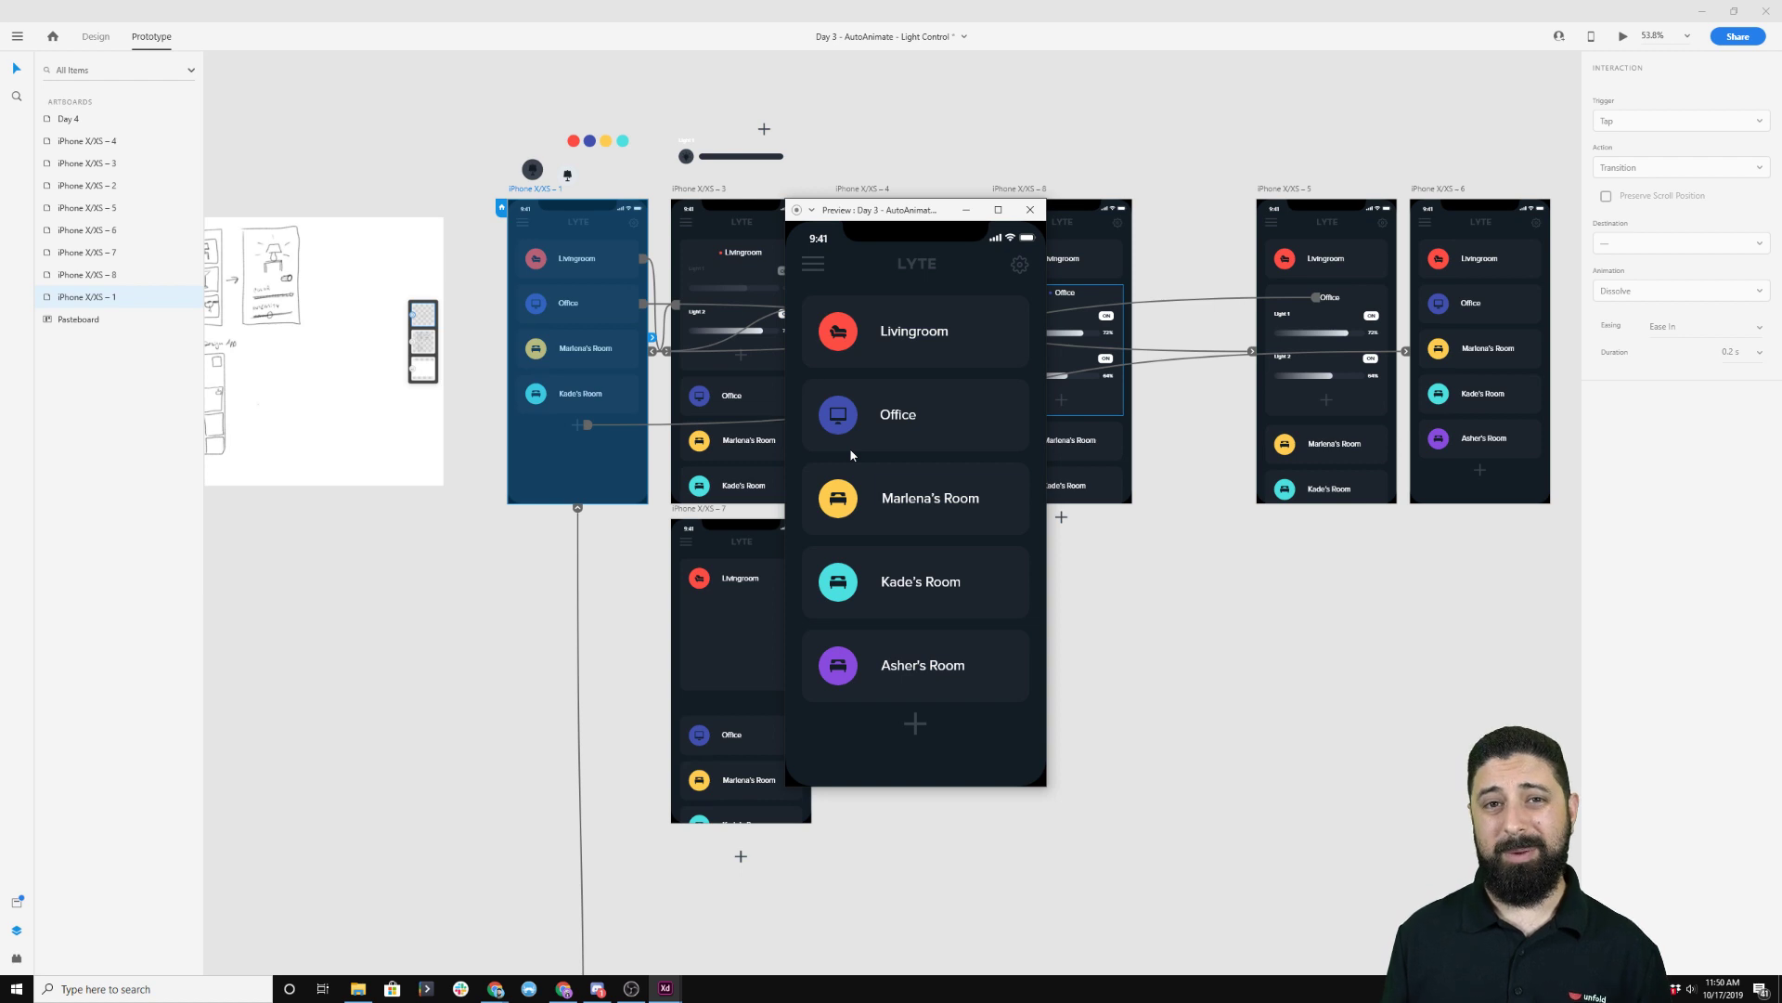
{"action": "left_click", "coordinate": [1030, 211]}
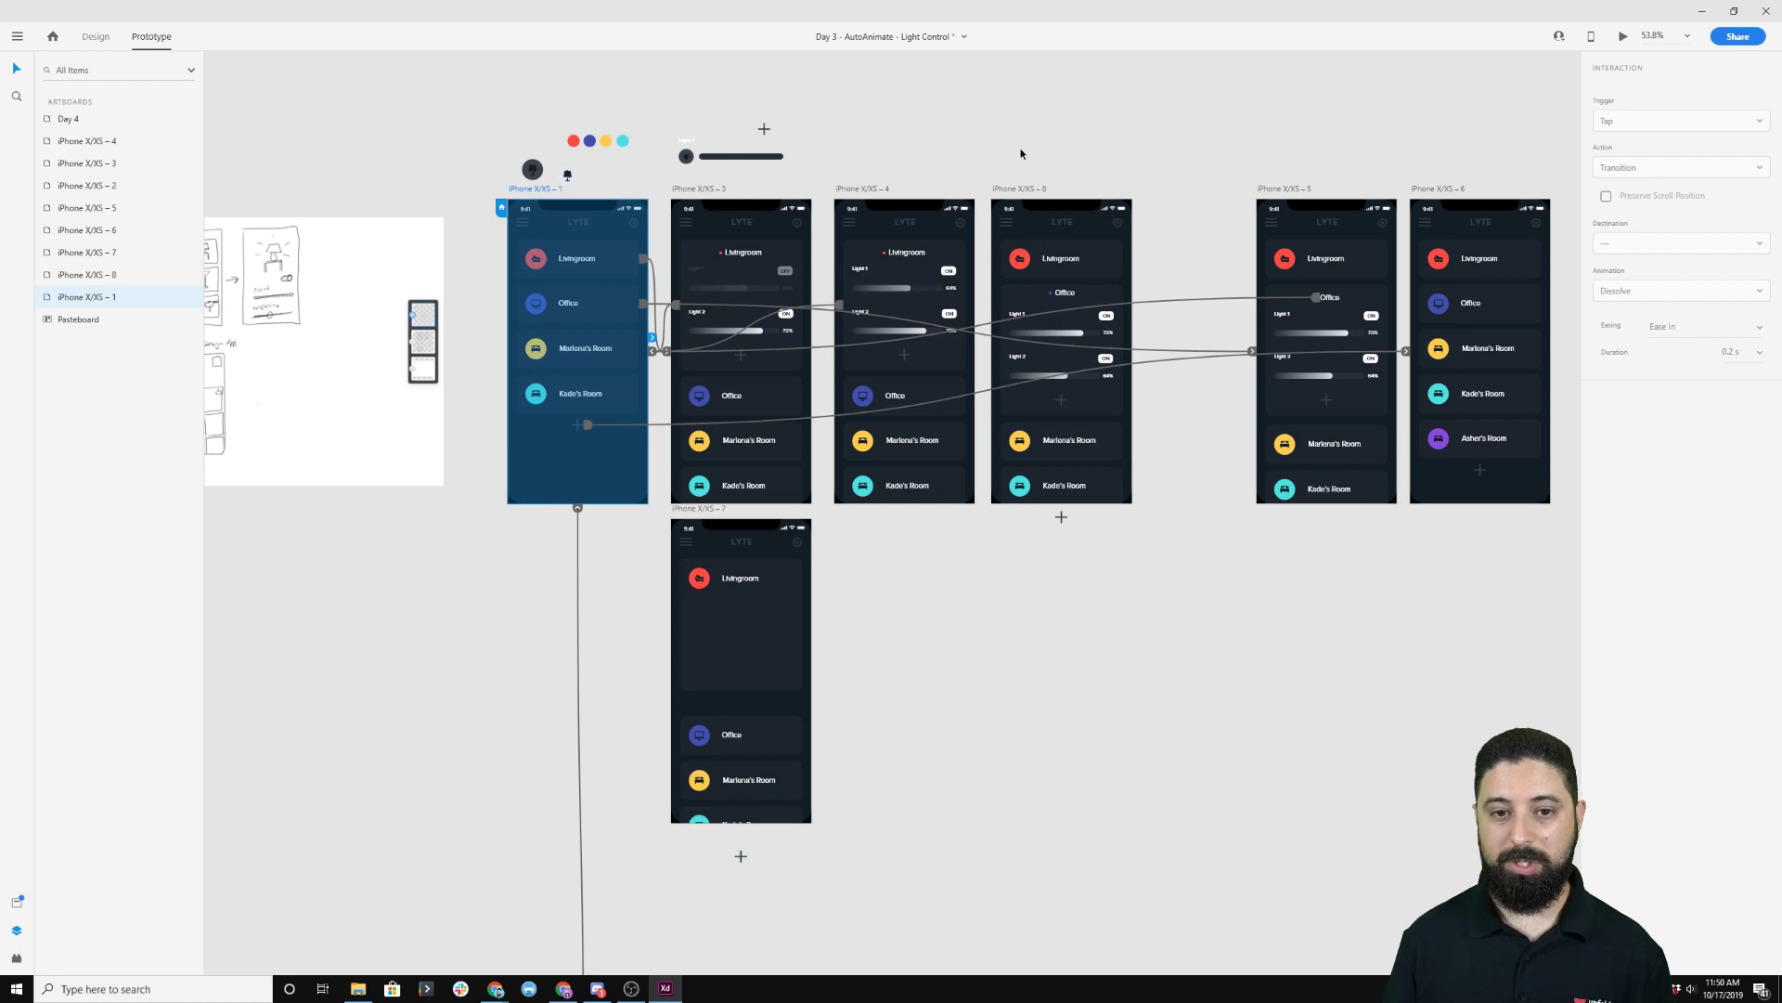
Show the interaction links of artboard iPhone X/XS – 1 and switch to the Behance challenge page in the browser.
{"action": "left_click", "coordinate": [757, 197]}
{"action": "left_click", "coordinate": [548, 195]}
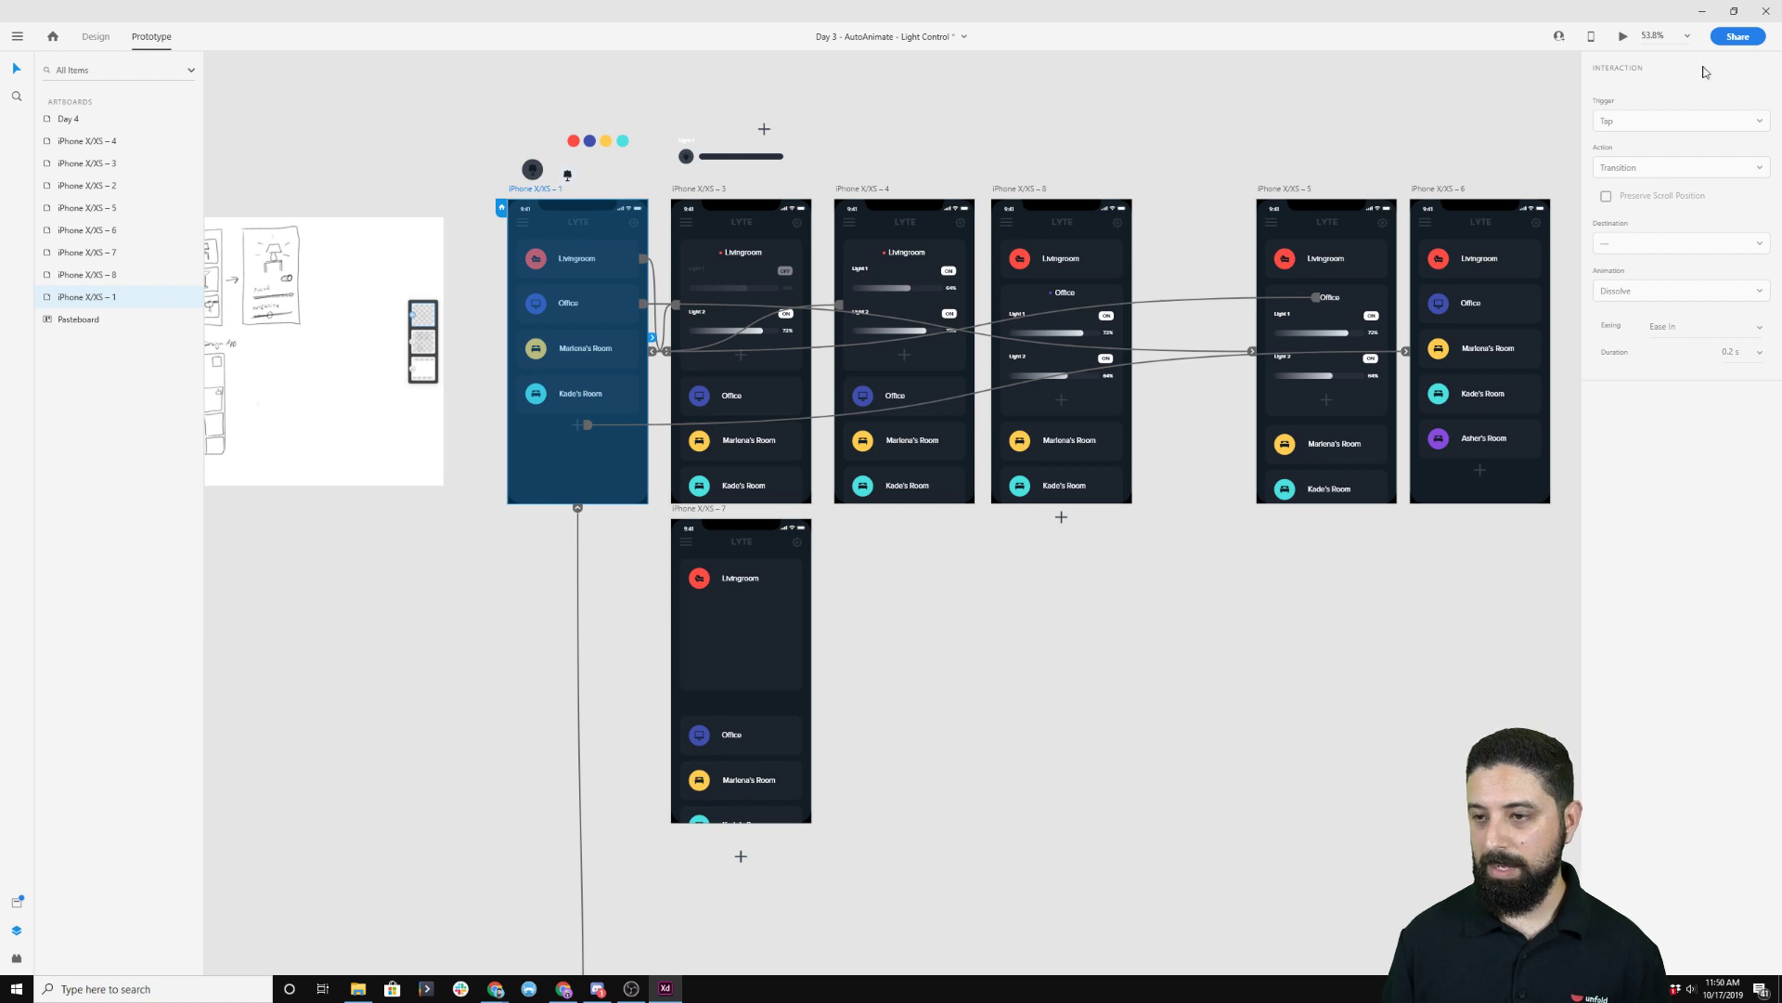
{"action": "left_click", "coordinate": [1704, 16]}
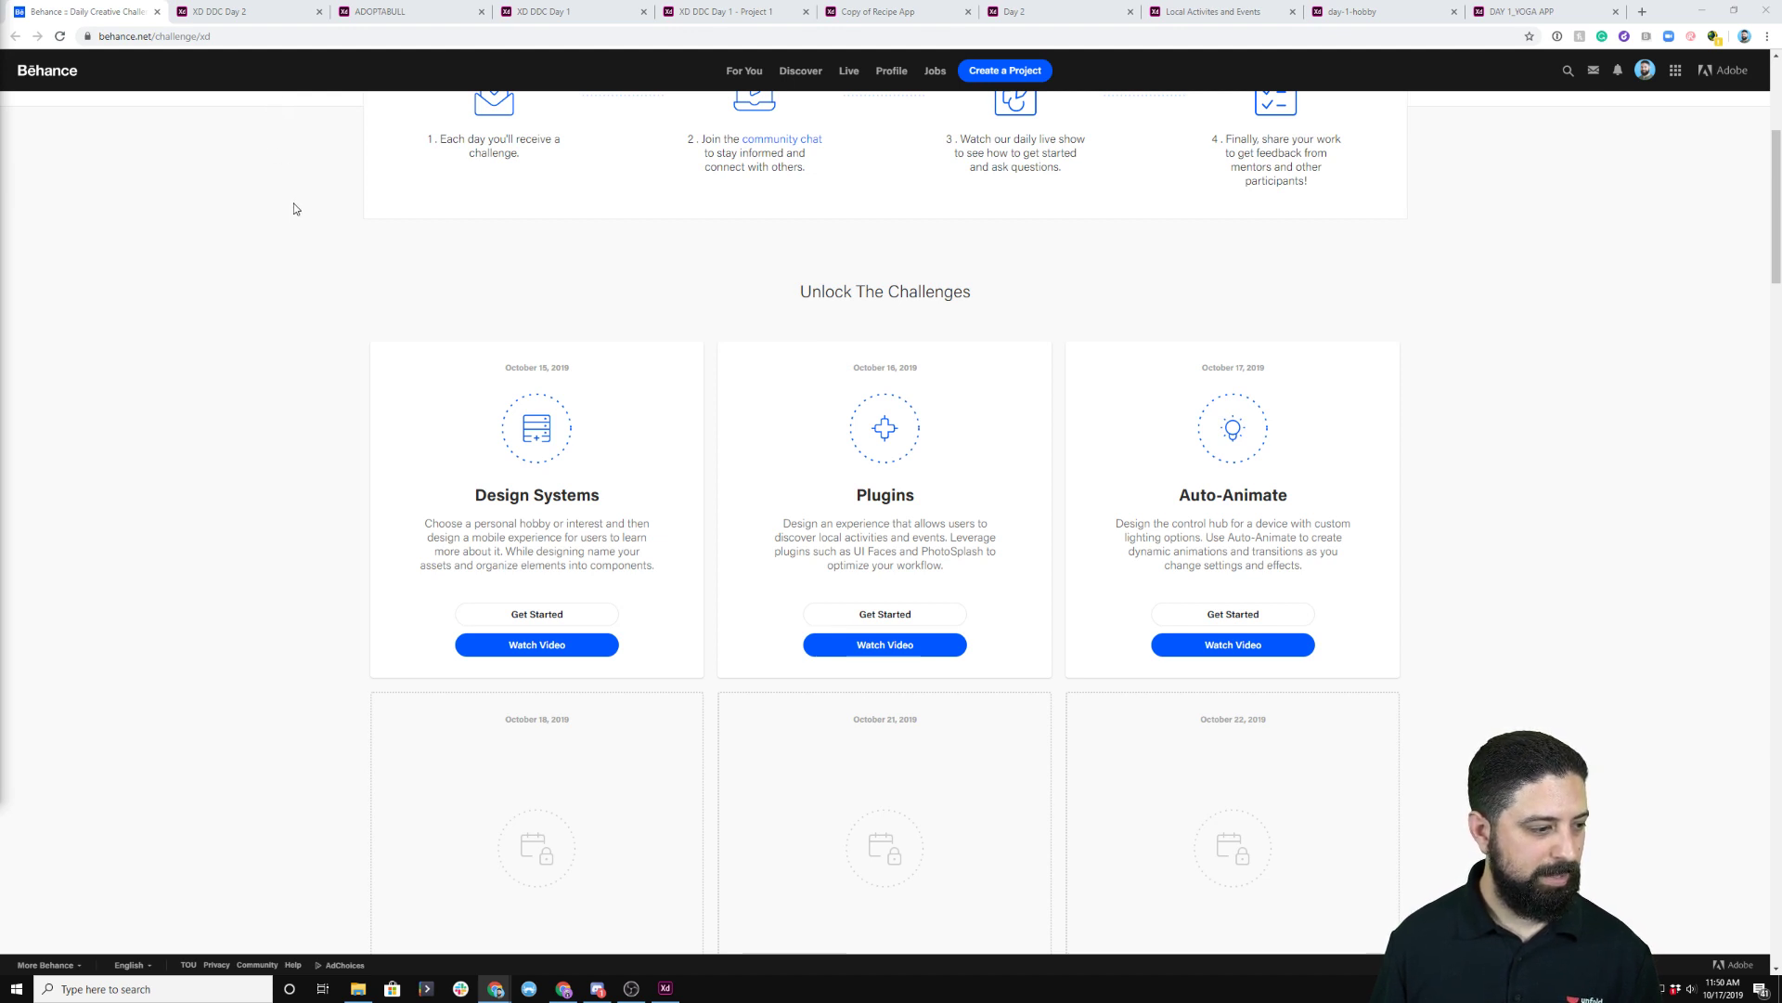
Walk through the shared XD DDC Day 2 prototype from Manual Search to the Tarantino Gore Marathon event and review its comments.
{"action": "left_click", "coordinate": [259, 25]}
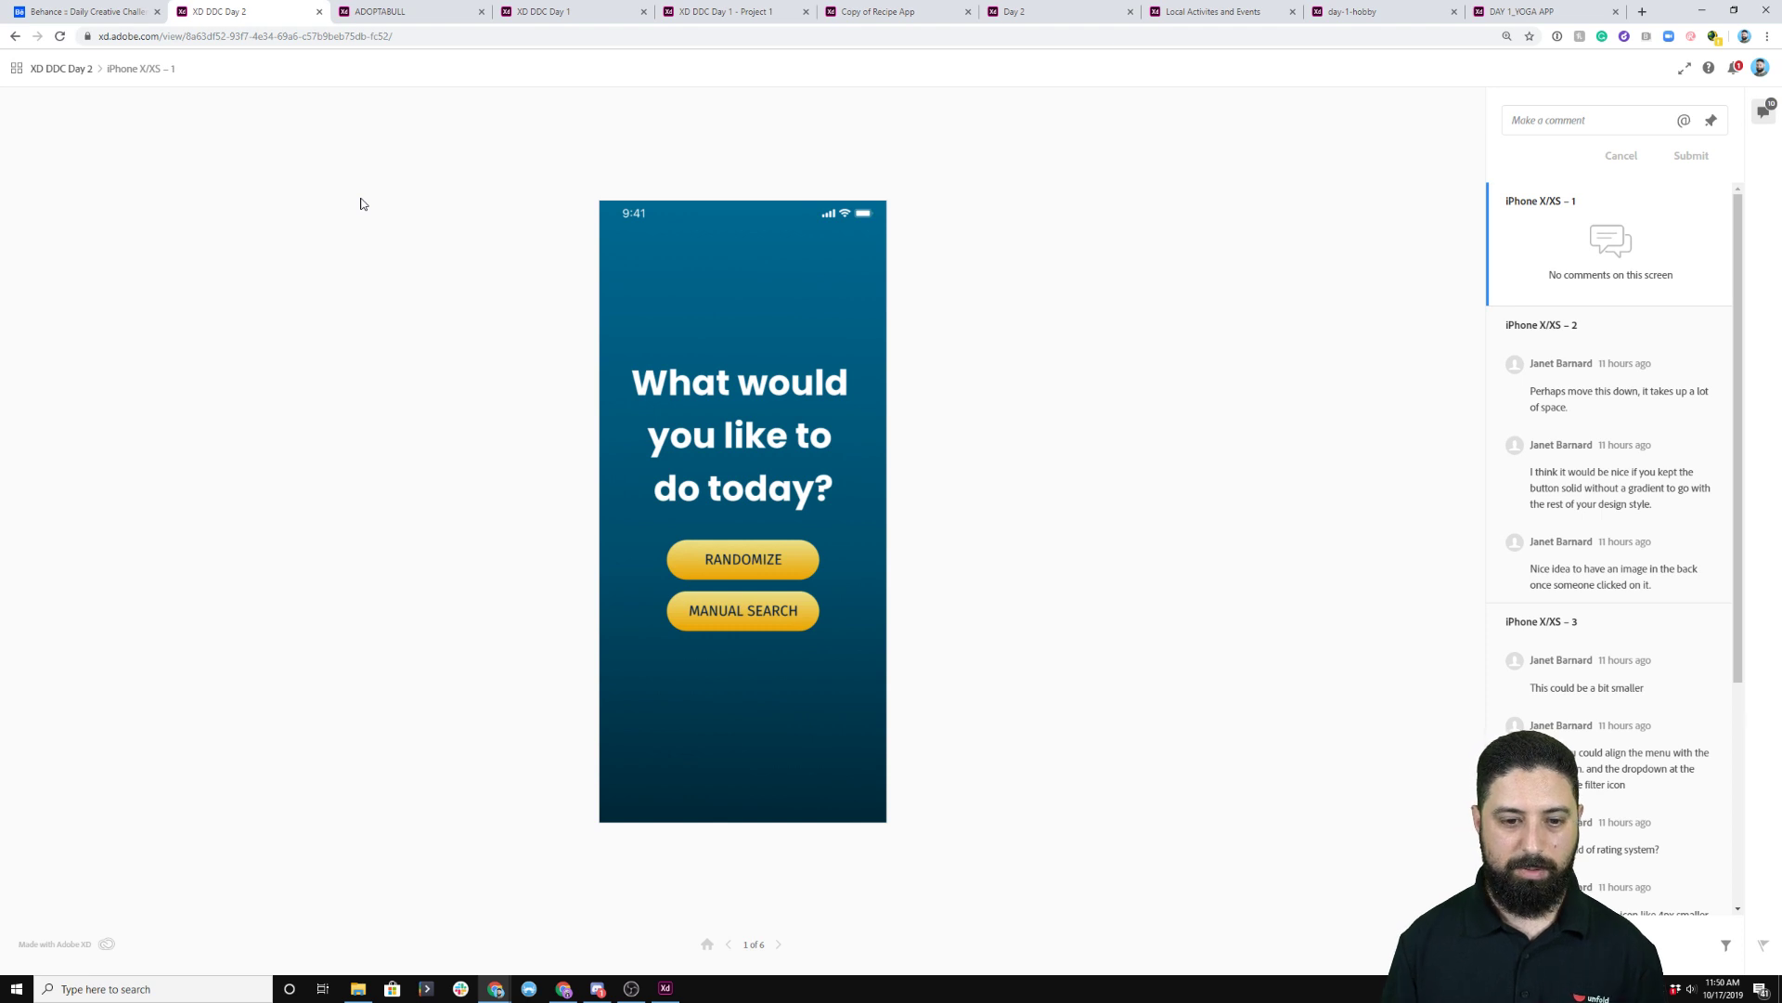
{"action": "left_click", "coordinate": [732, 667]}
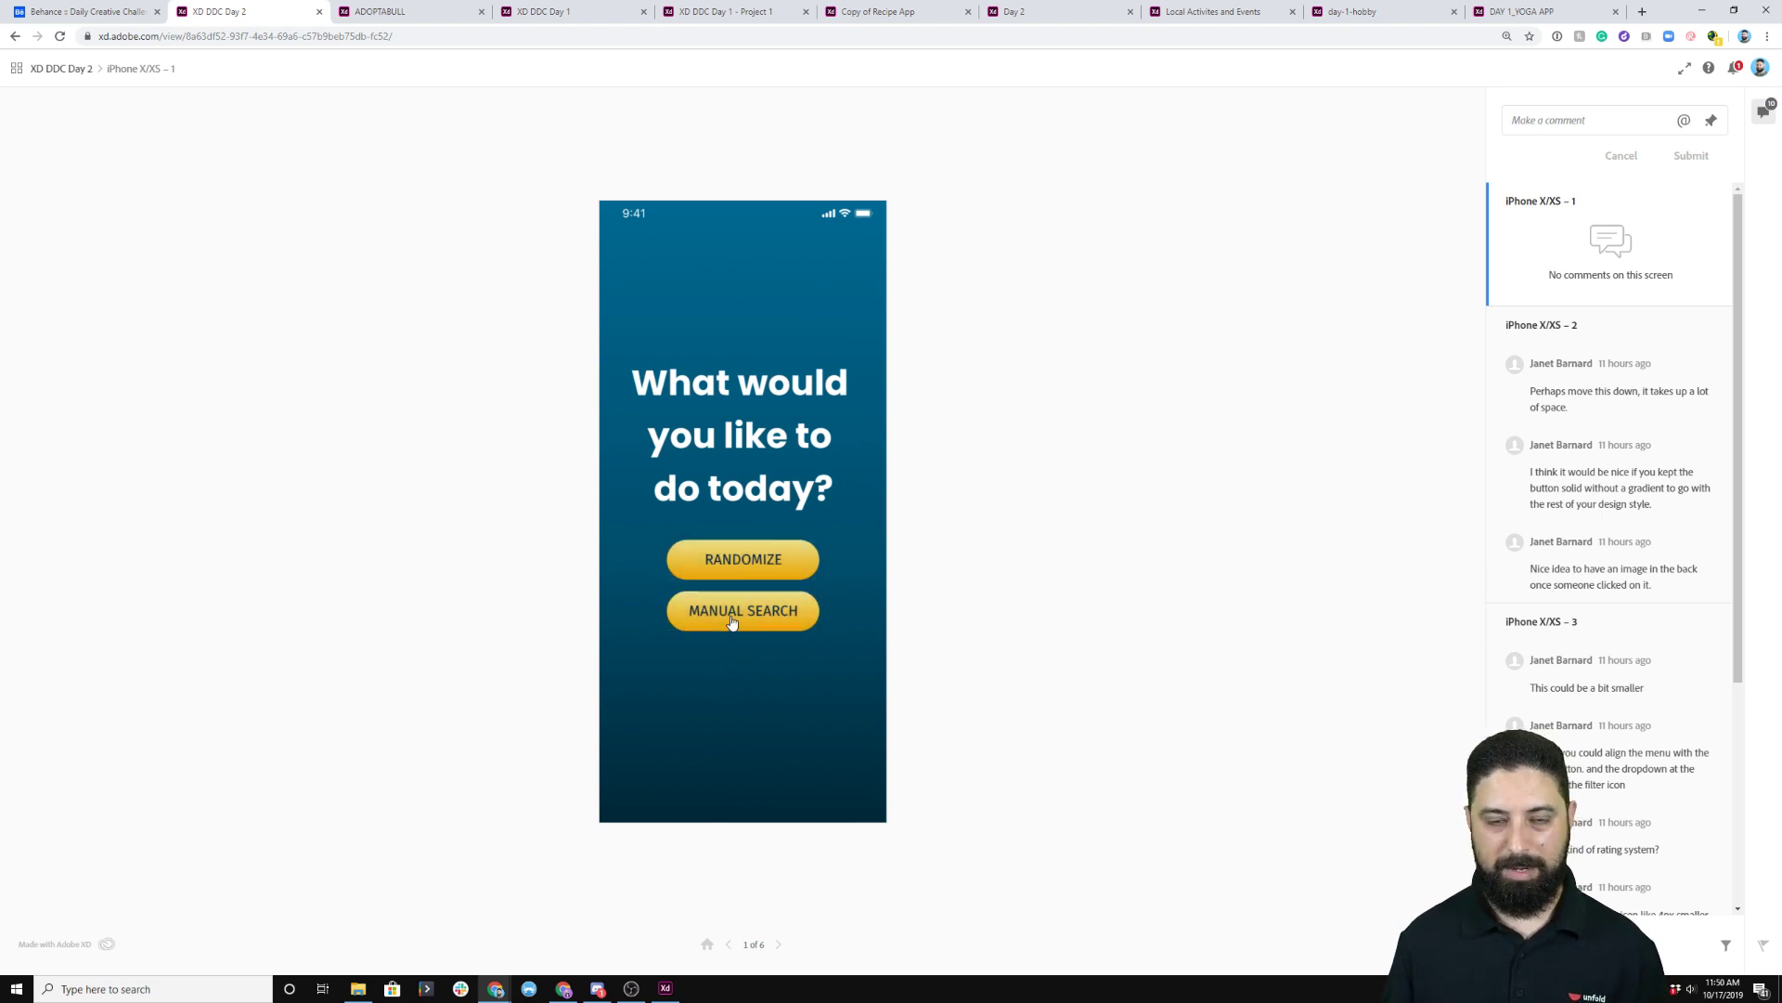
{"action": "left_click", "coordinate": [732, 622]}
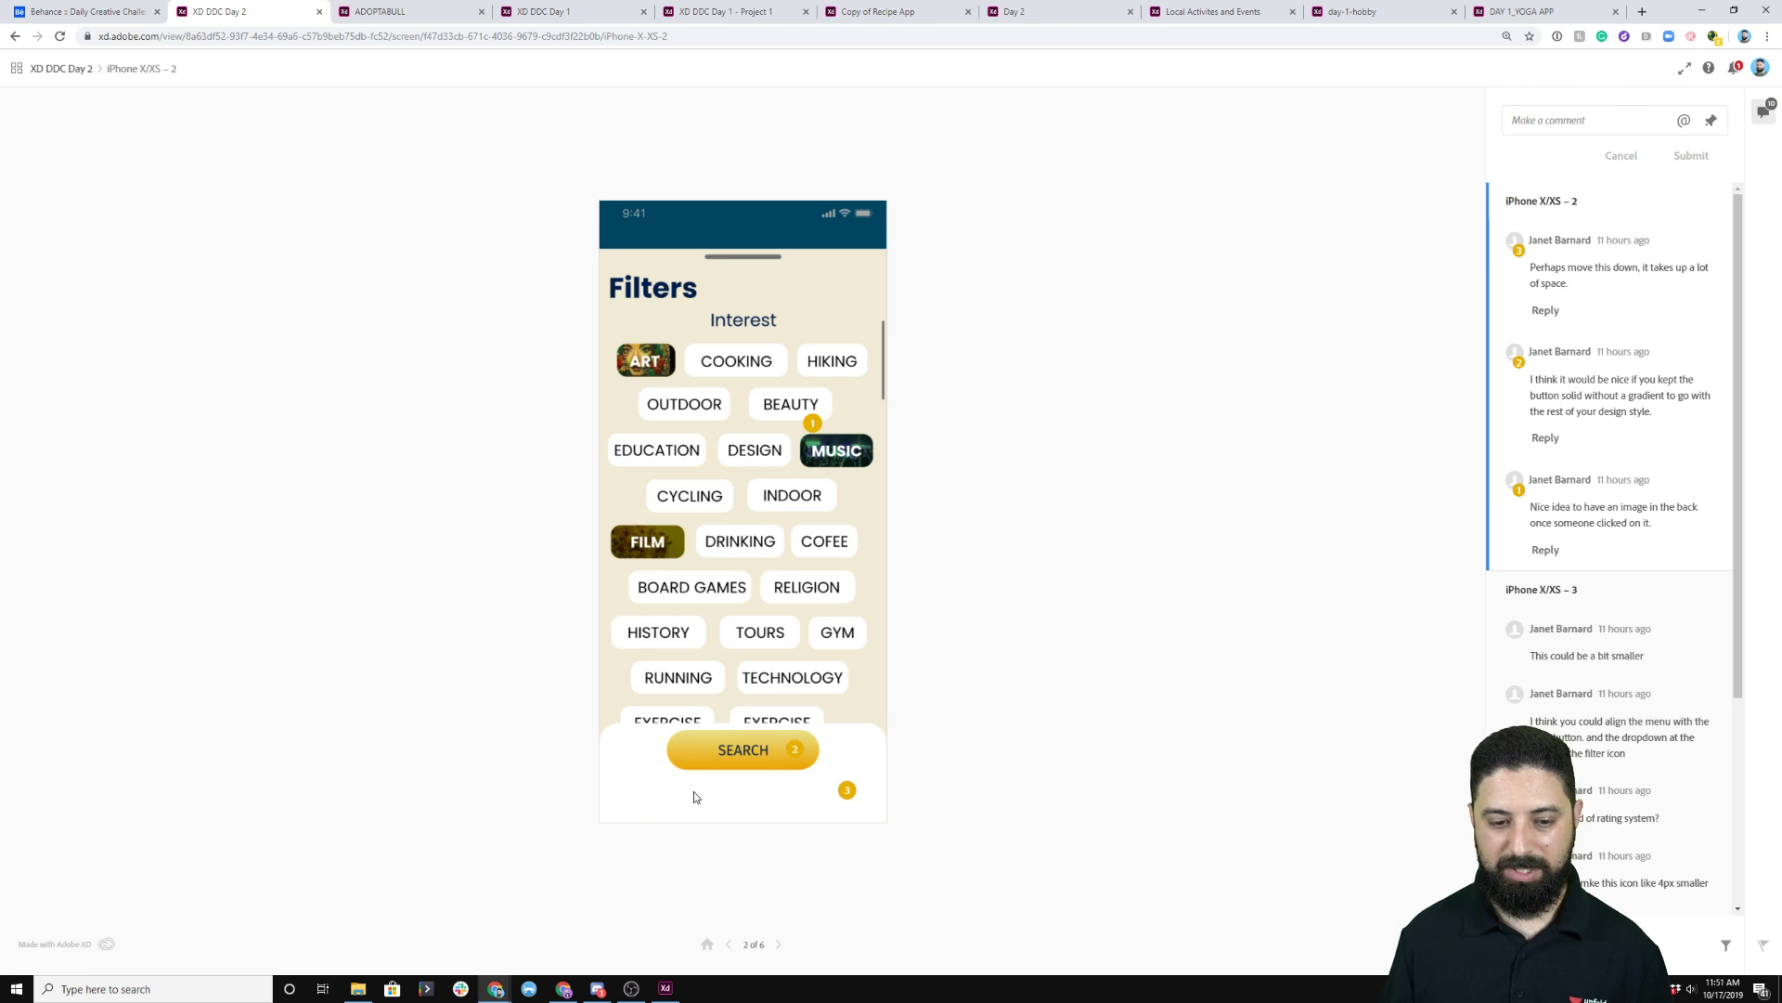
{"action": "left_click", "coordinate": [731, 754]}
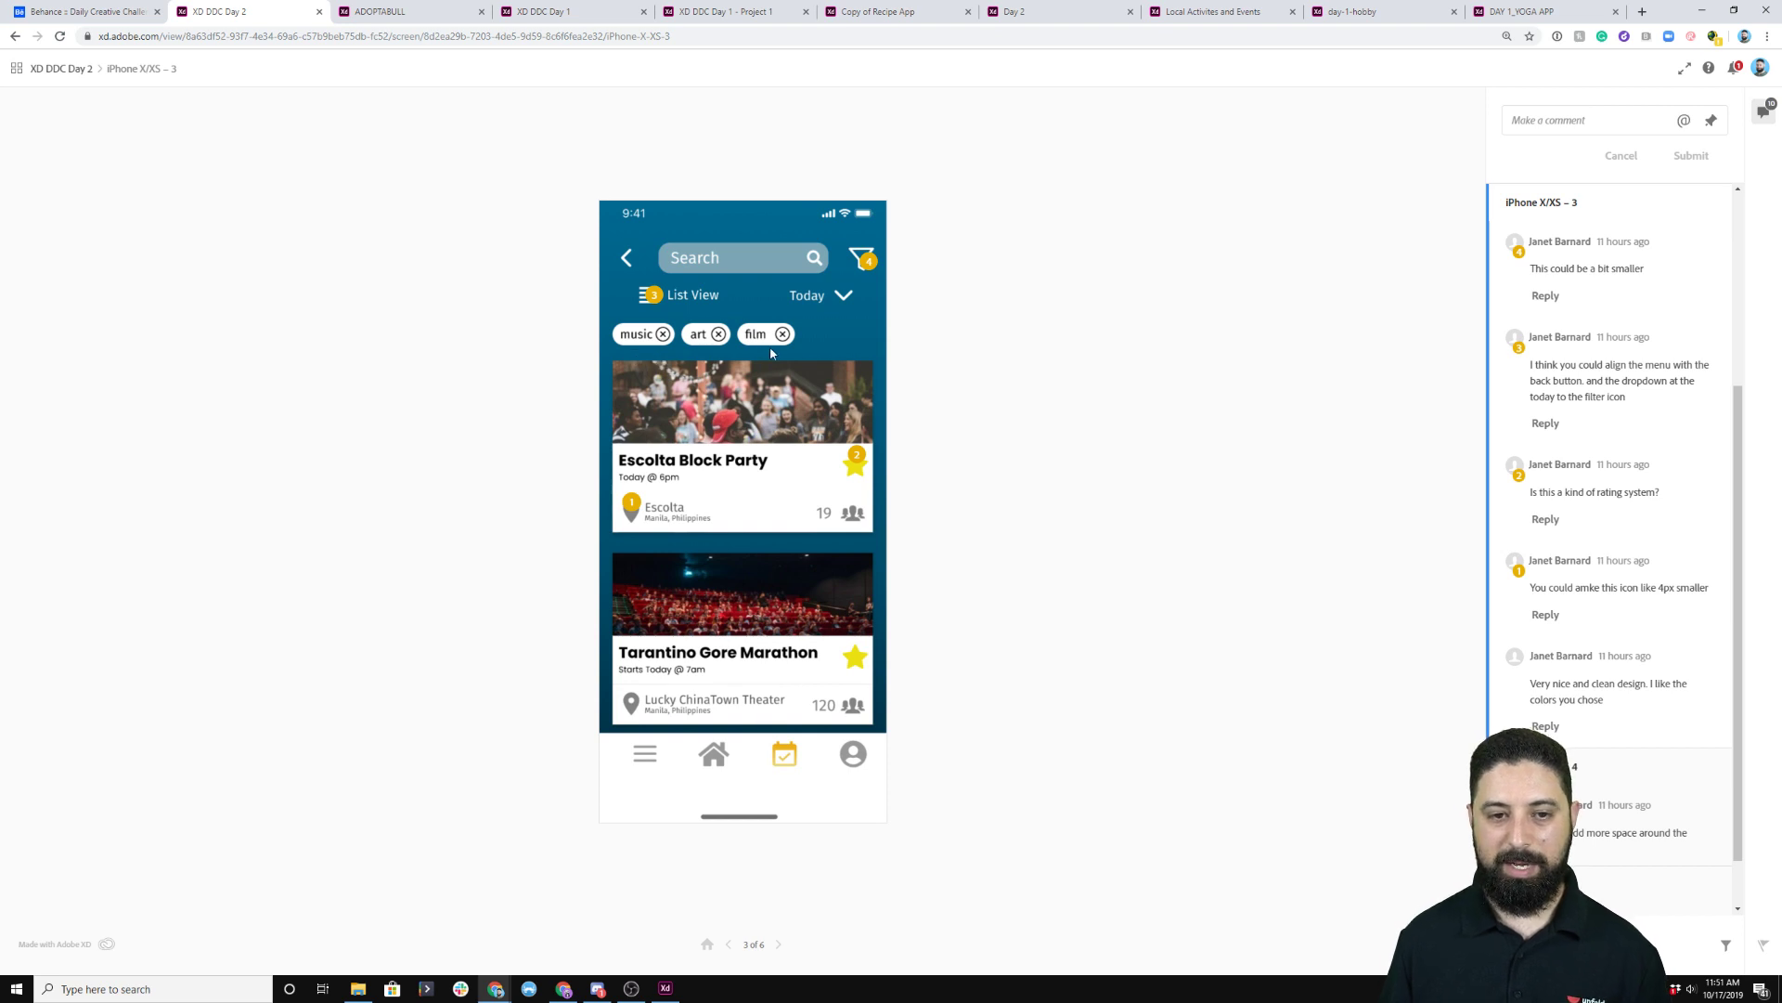
{"action": "left_click", "coordinate": [842, 358]}
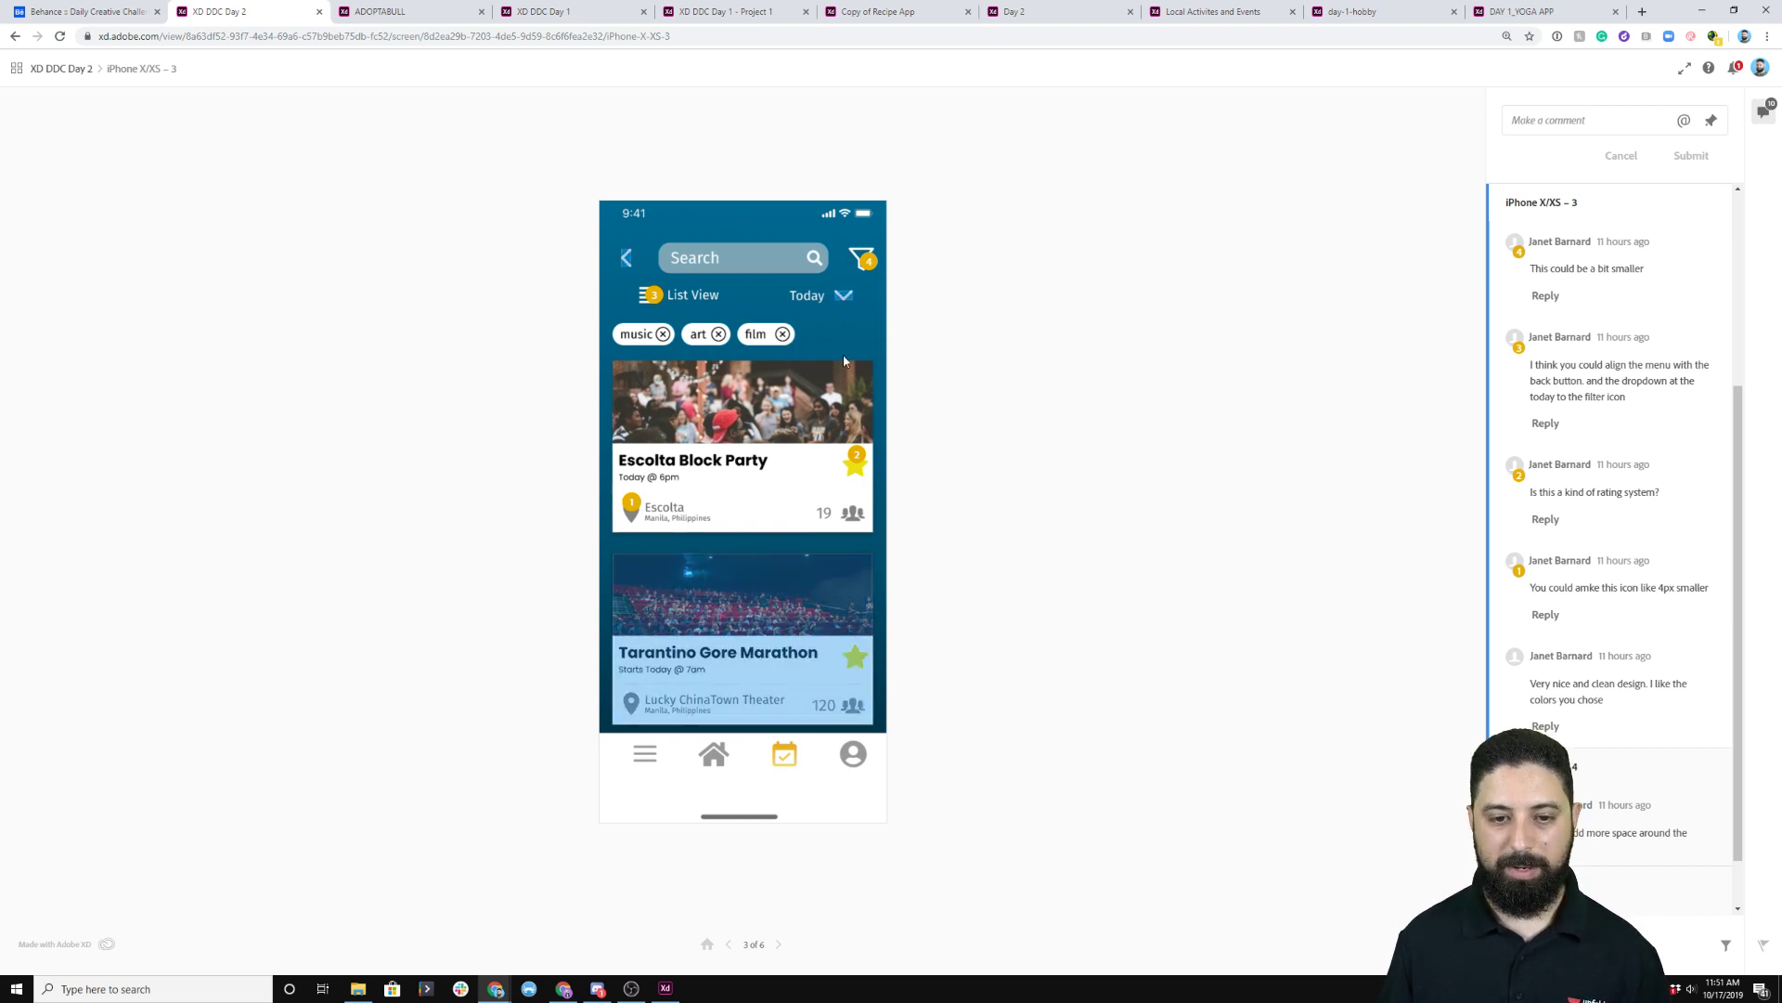
{"action": "left_click", "coordinate": [740, 650]}
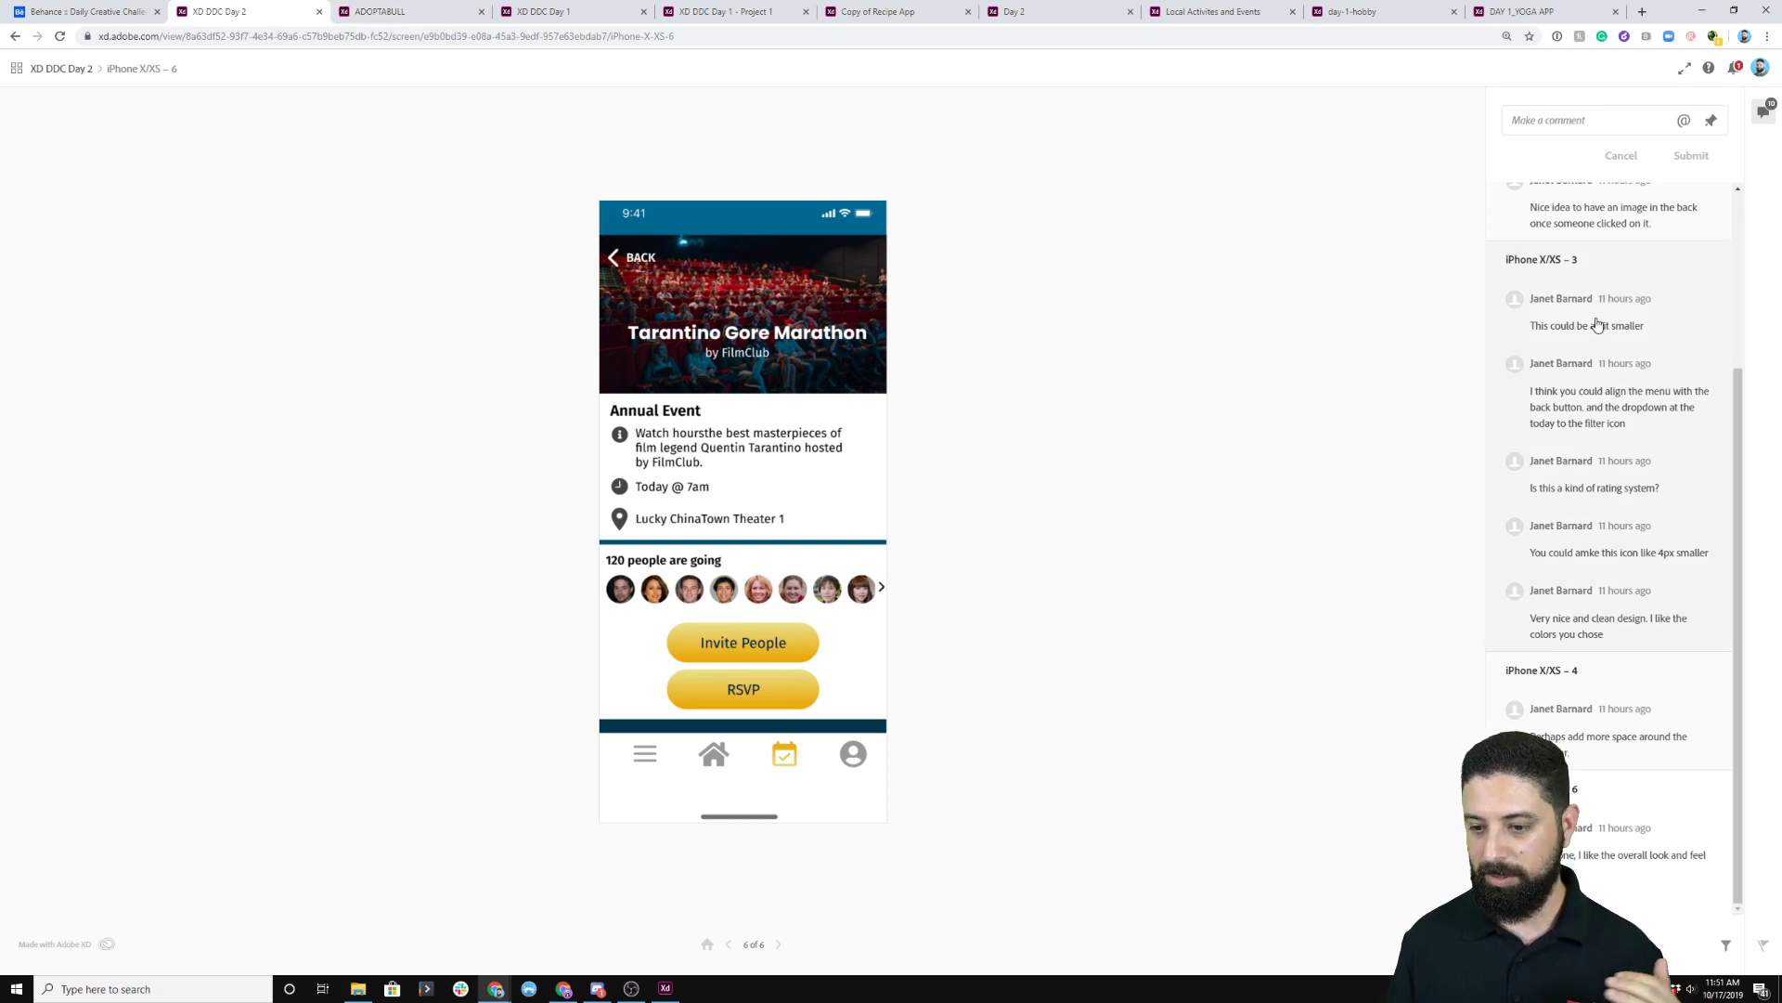
{"action": "scroll", "coordinate": [1599, 352], "scroll_direction": "up", "scroll_amount": 3}
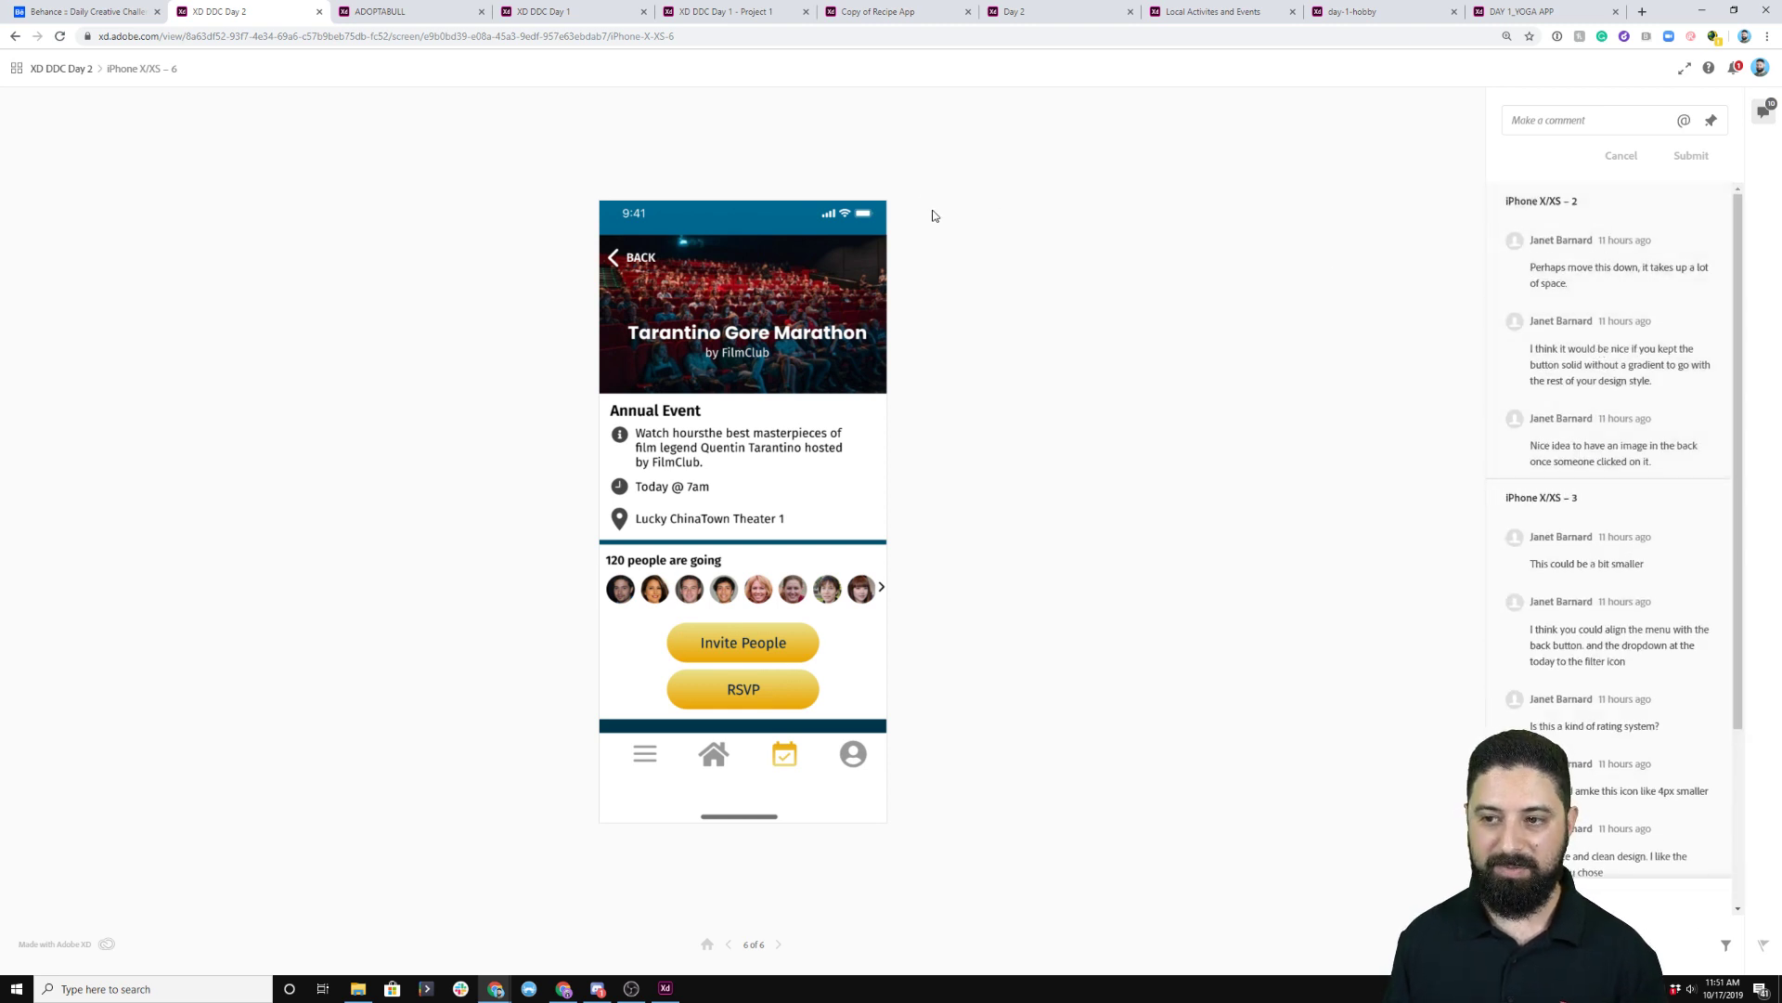
Walk through the shared ADOPTABULL prototype from the login screen through the search filters and dog results to a dog's profile.
{"action": "left_click", "coordinate": [396, 20]}
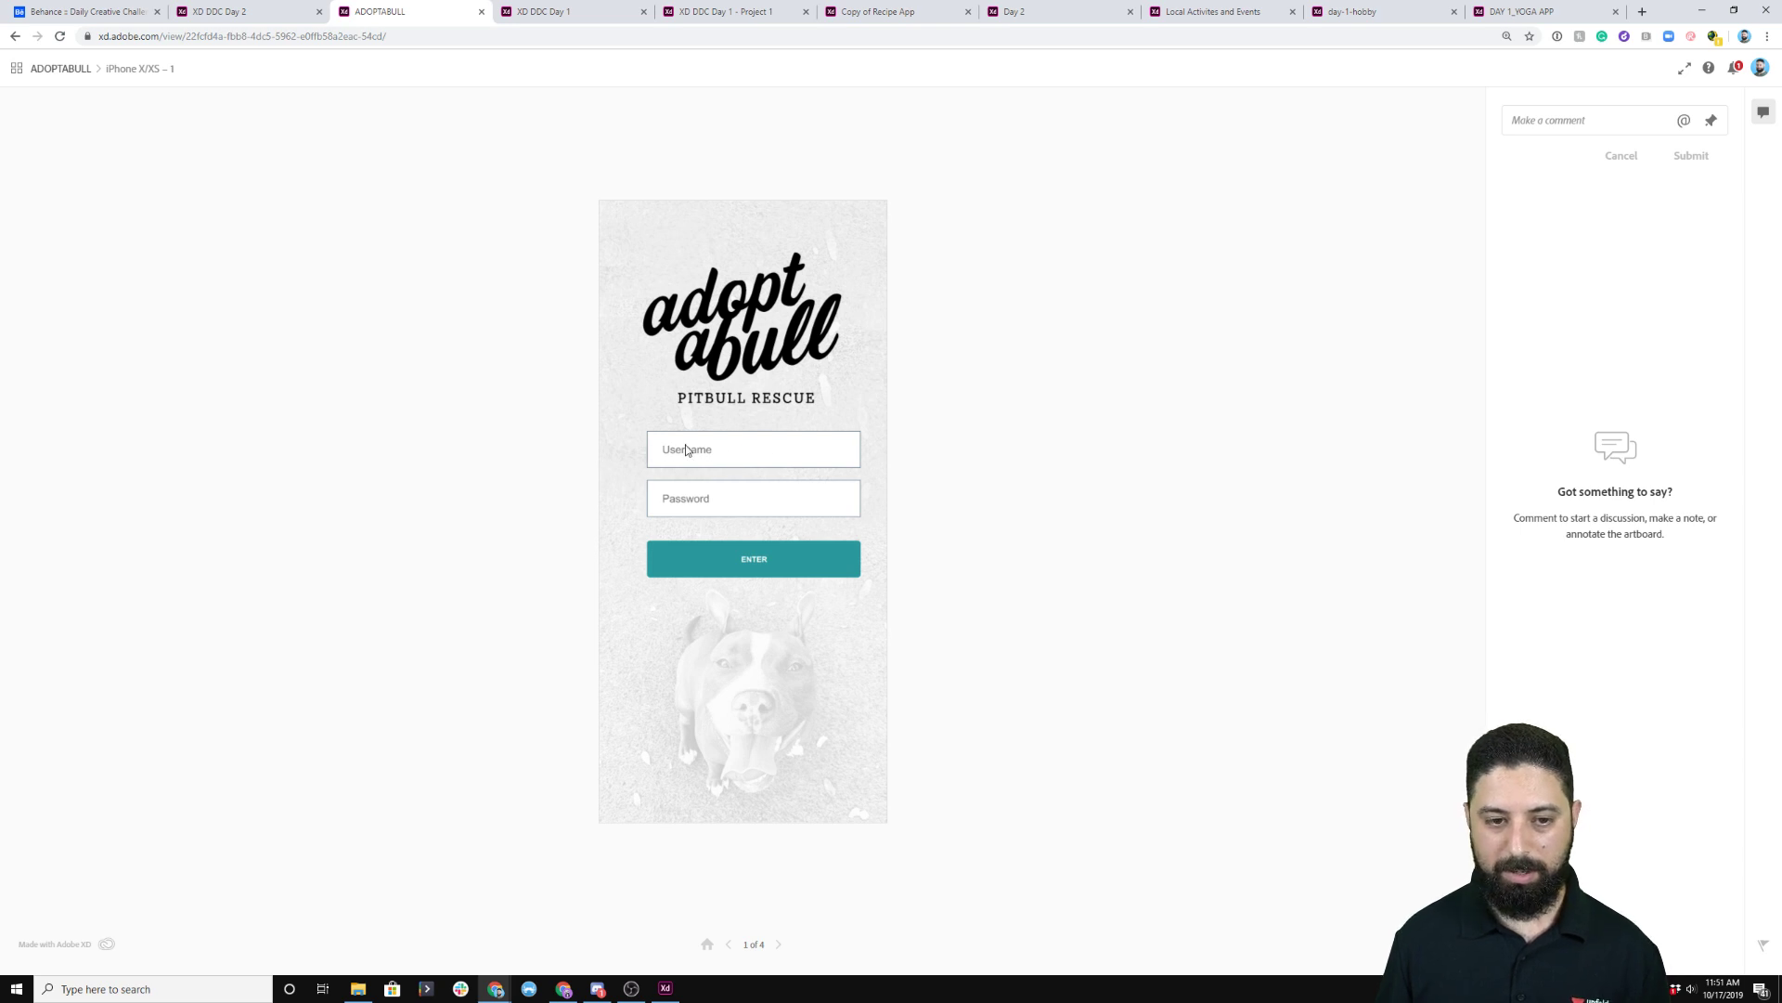
{"action": "left_click", "coordinate": [758, 573]}
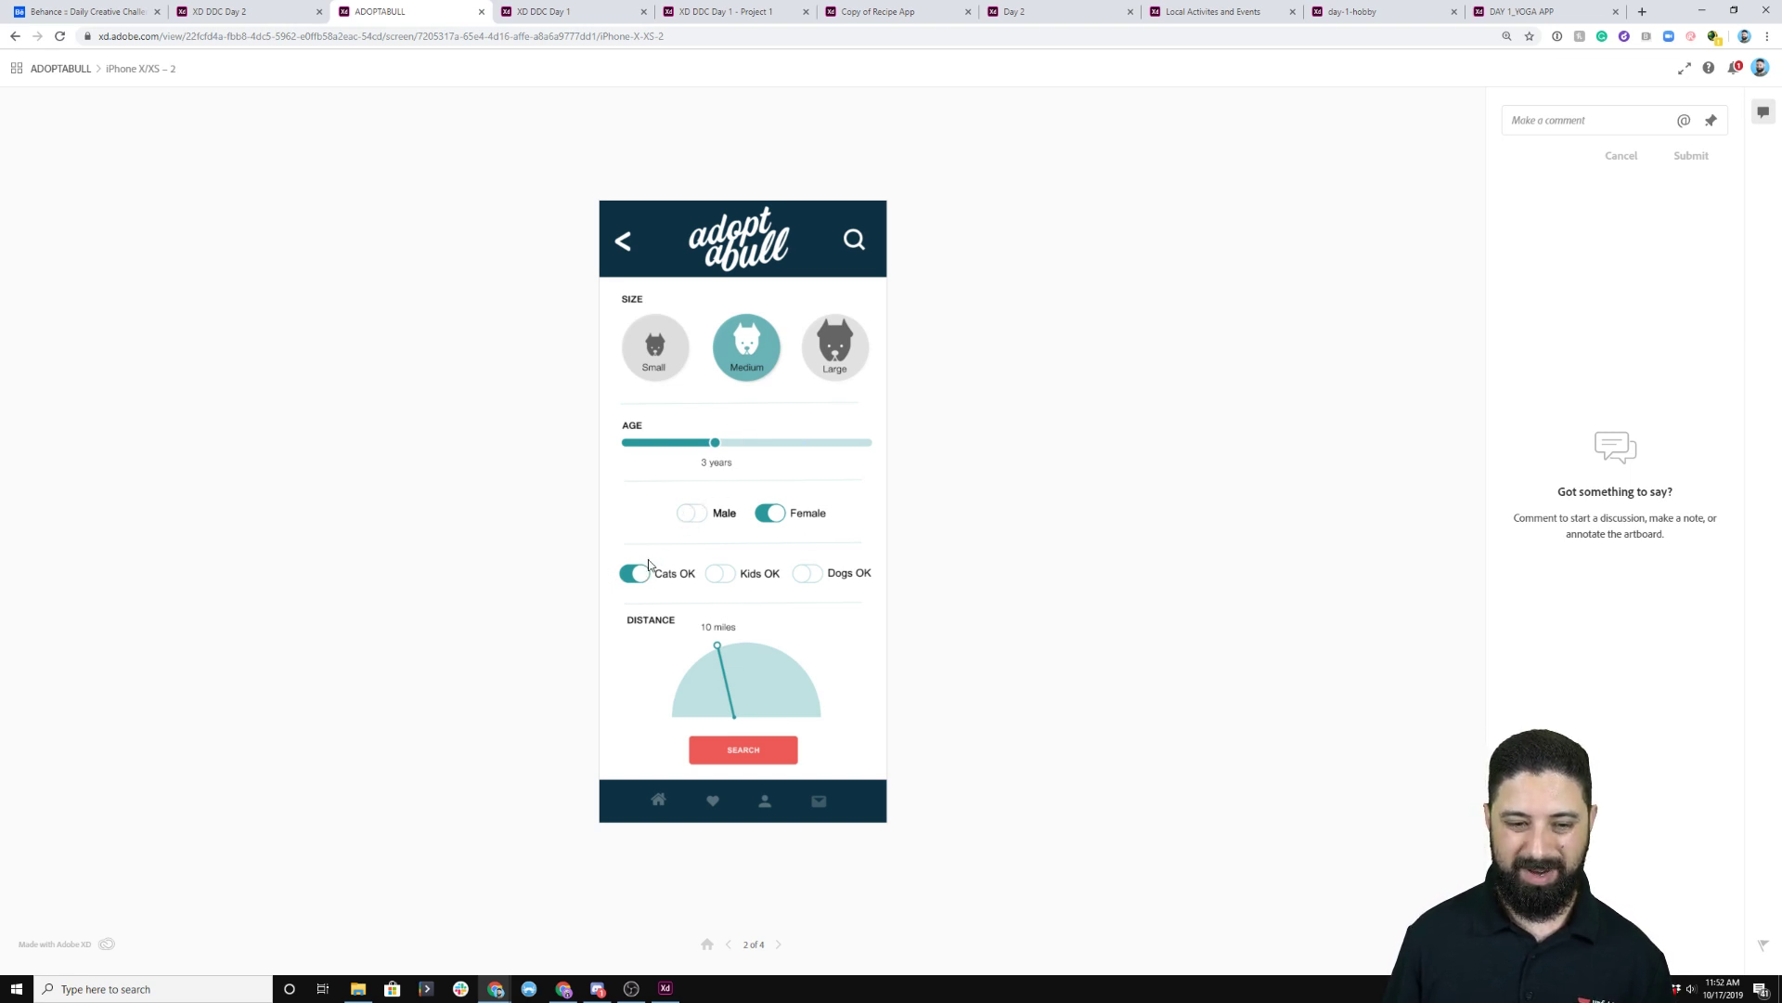
{"action": "left_click", "coordinate": [801, 728]}
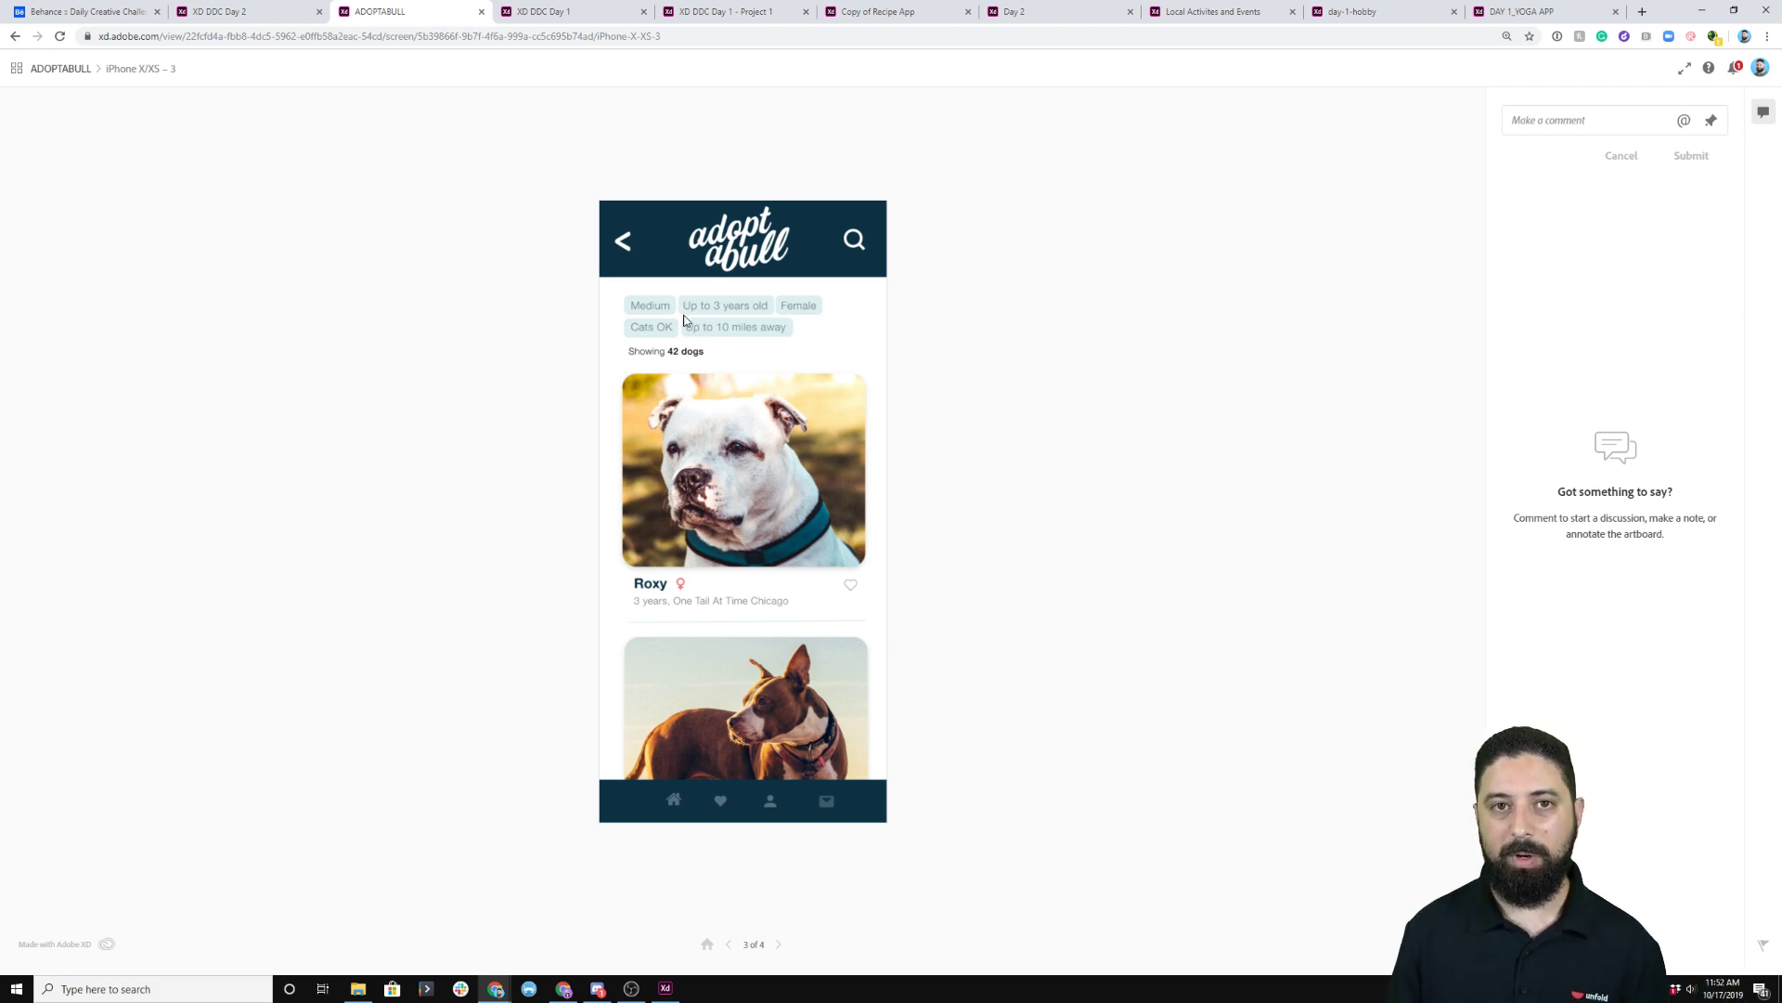
{"action": "left_click", "coordinate": [744, 321]}
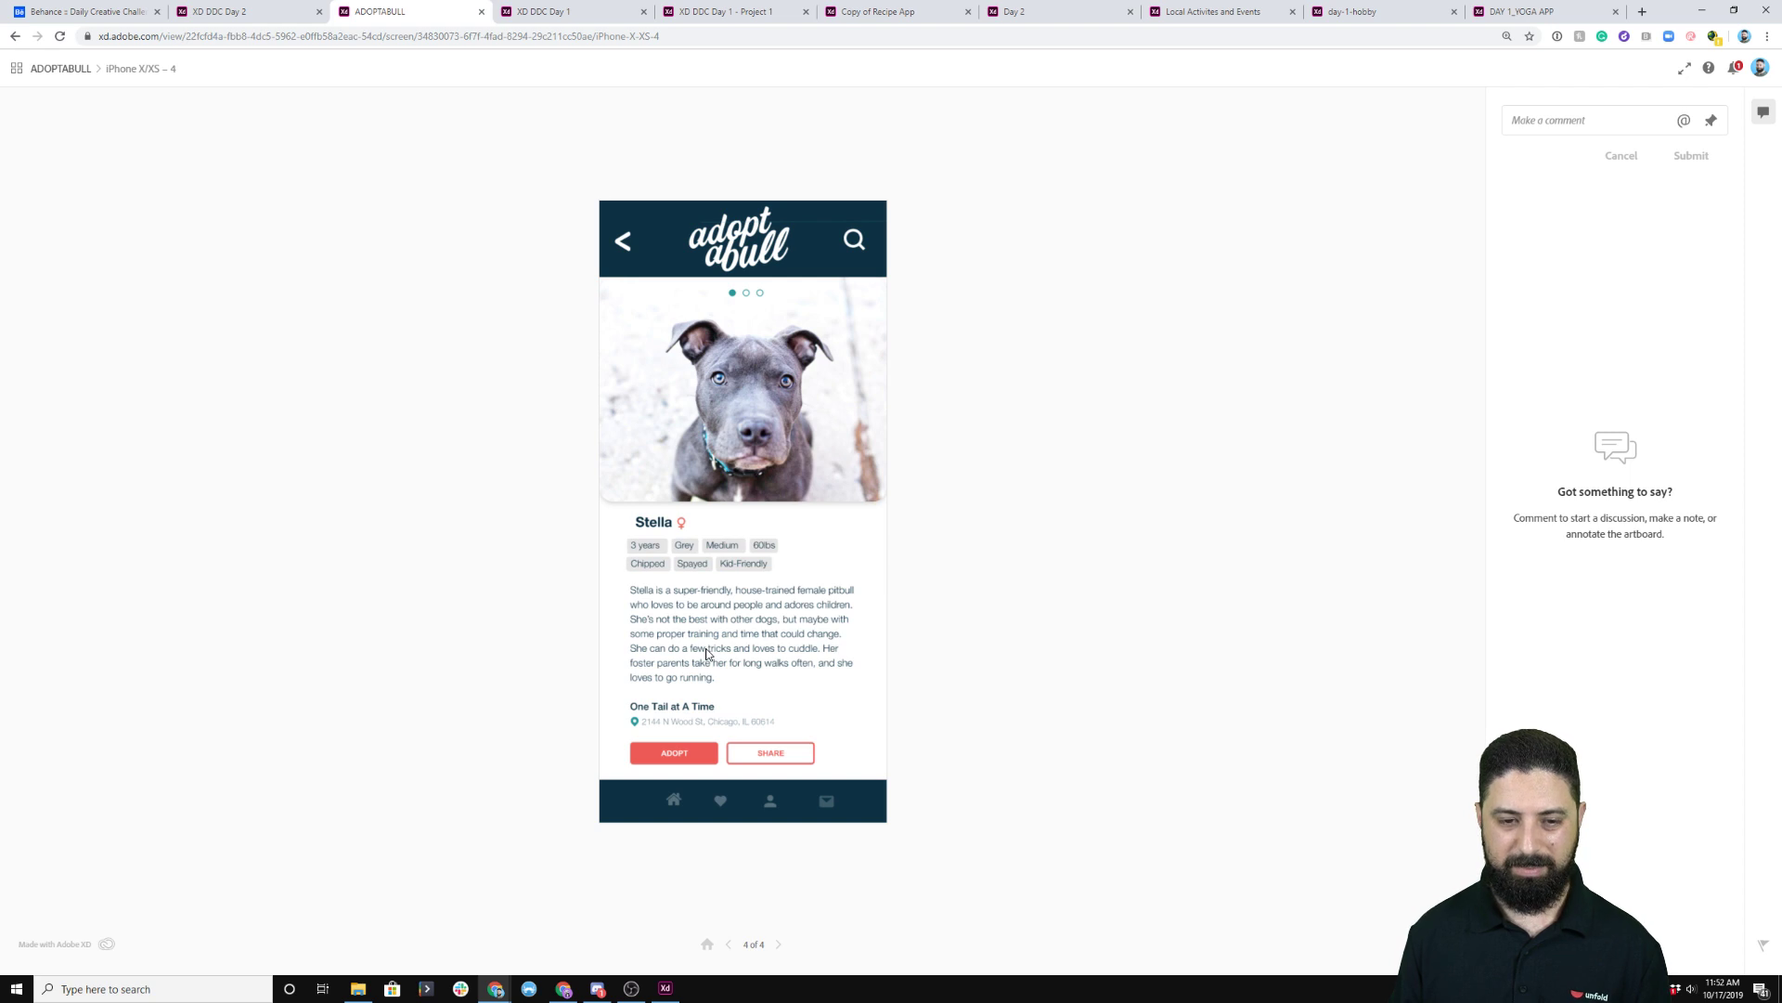
Review the shared XD DDC Day 1 prototype, scrolling the Ace The Bass lessons and opening the Scott's Bass lesson page.
{"action": "left_click", "coordinate": [533, 13]}
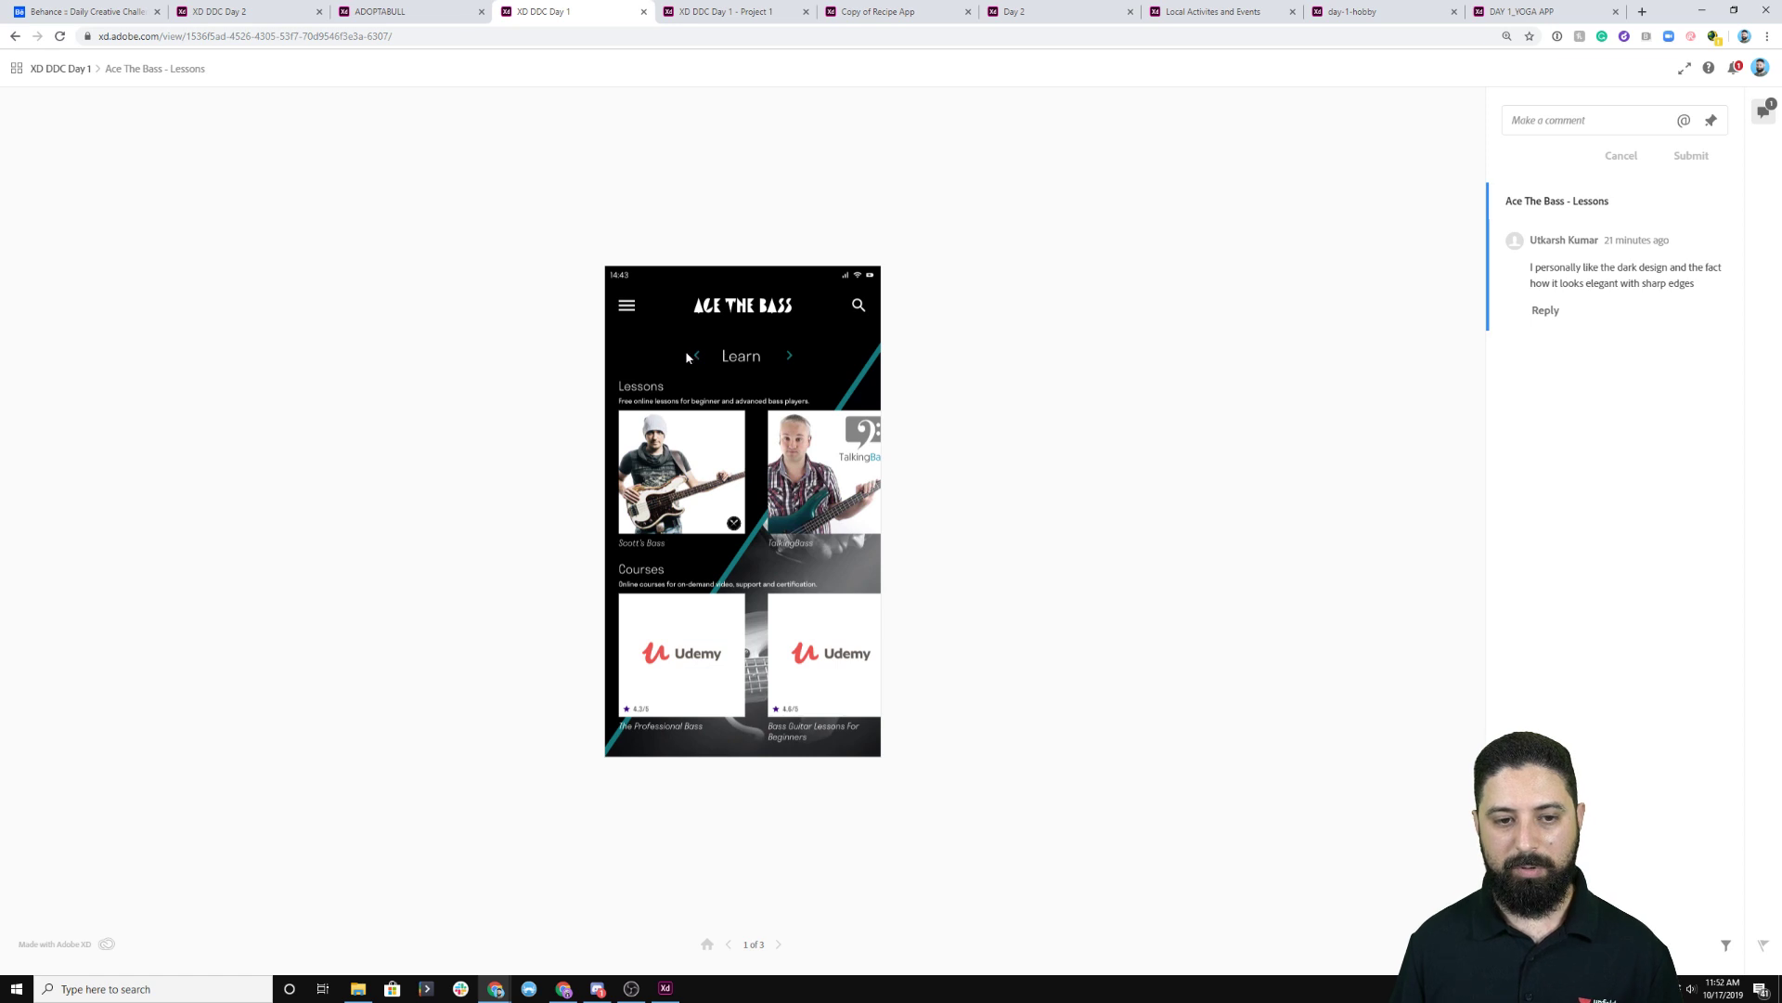
{"action": "left_click", "coordinate": [677, 351]}
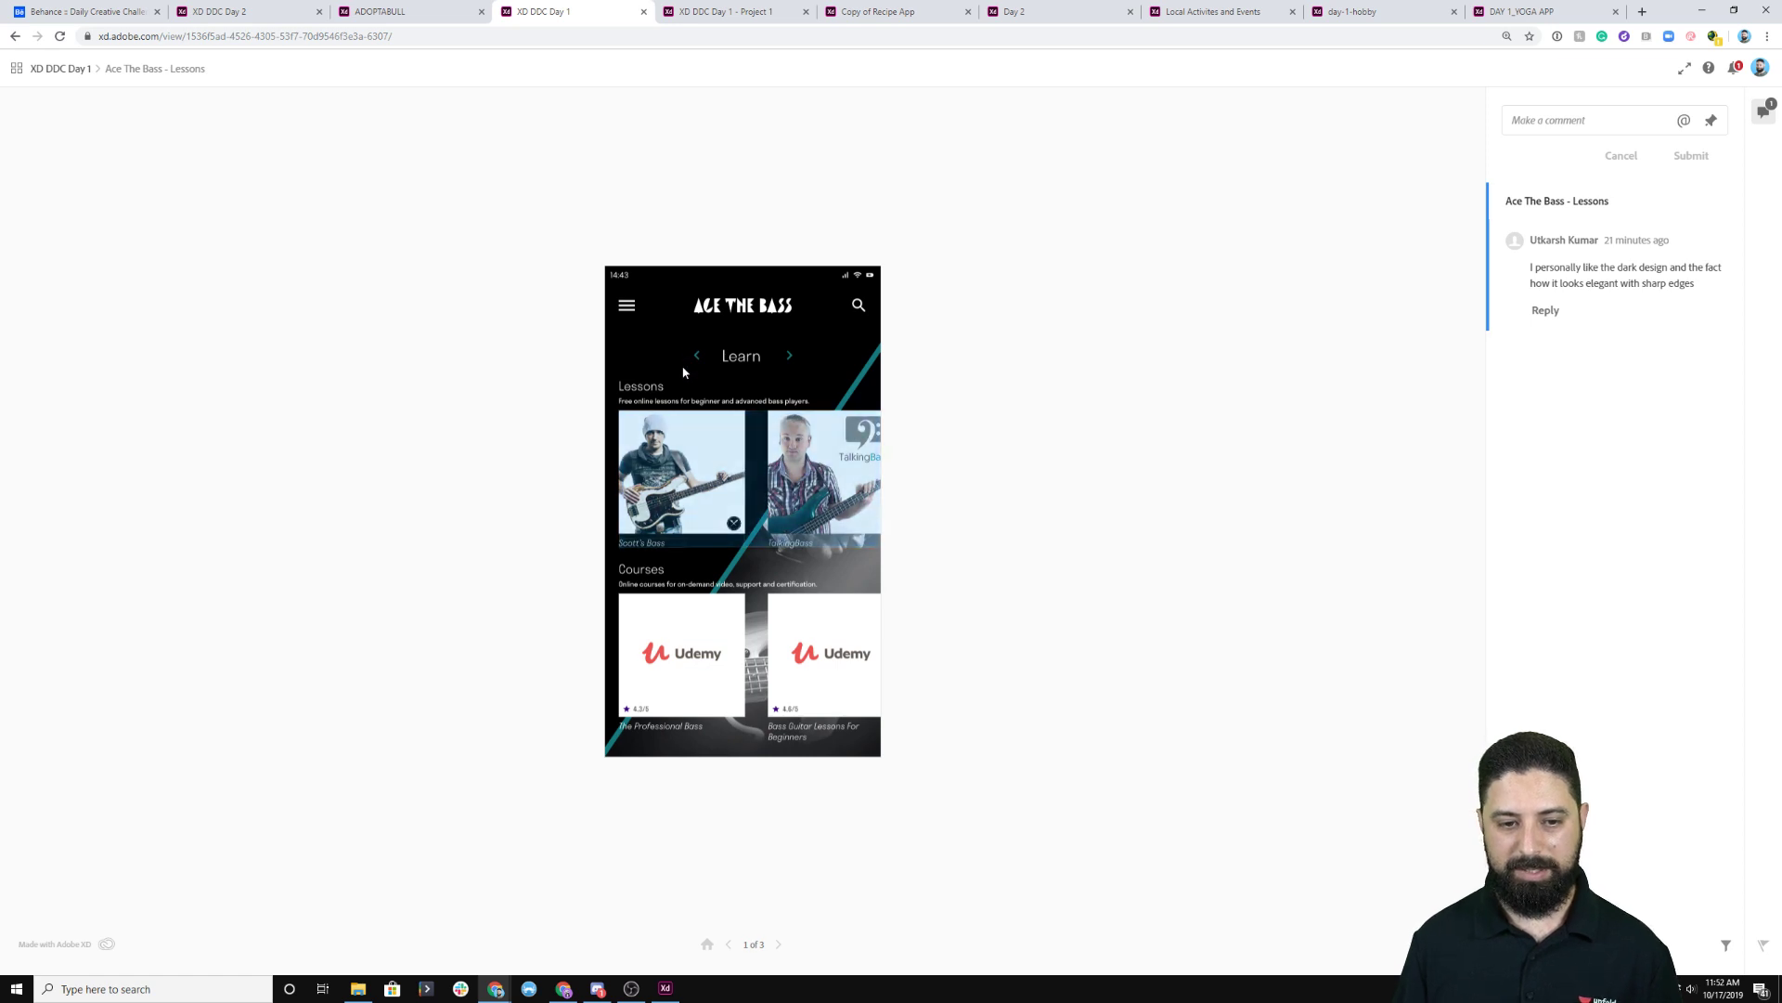
{"action": "left_click", "coordinate": [653, 484]}
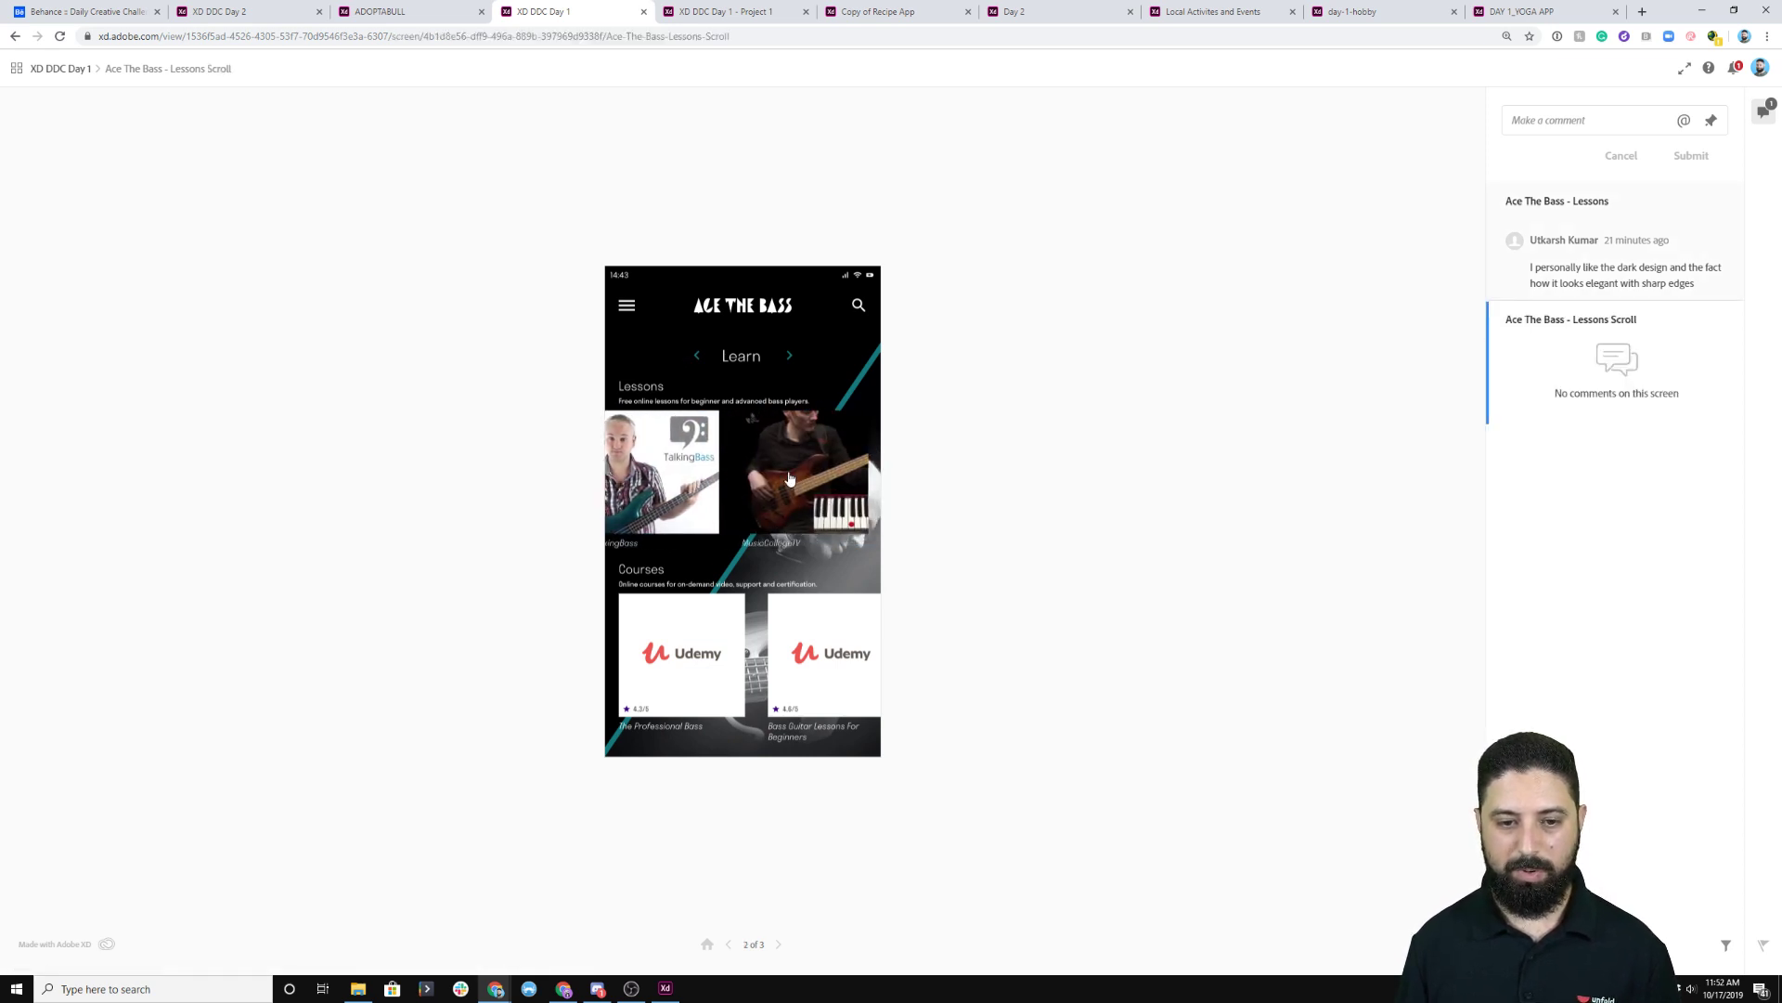
{"action": "left_click", "coordinate": [684, 494]}
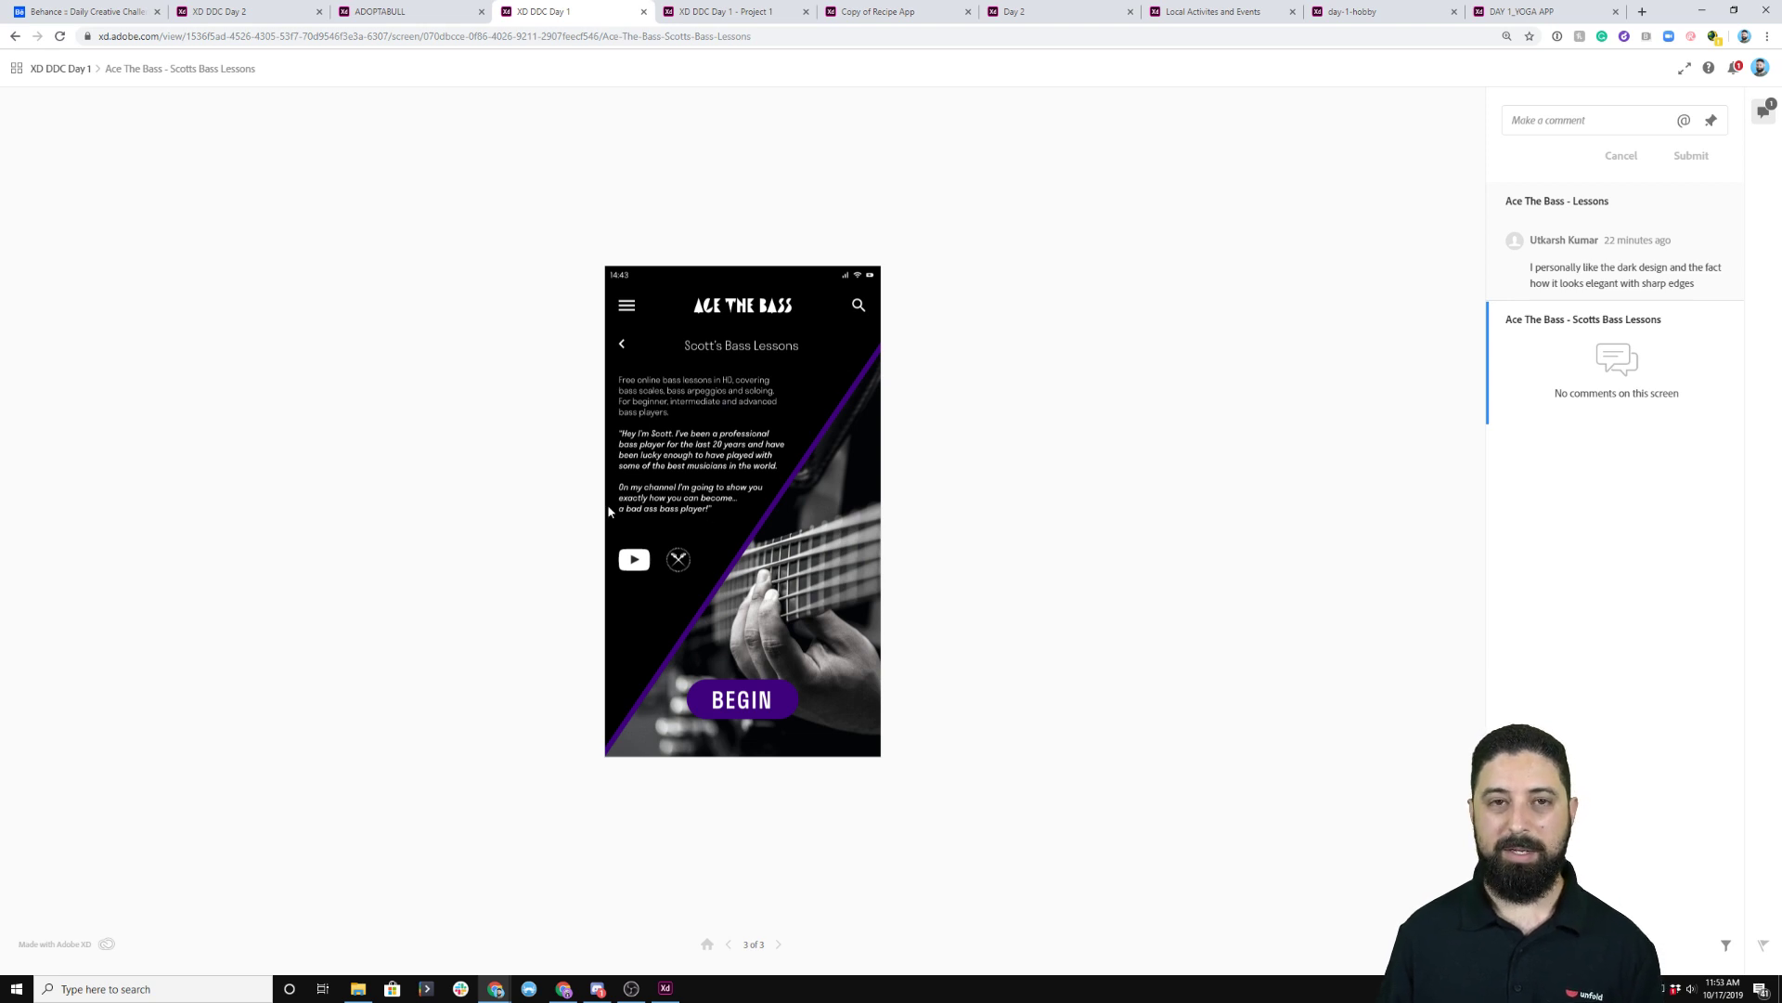
Review the My Events, Modules and People screens of the XD DDC Day 1 - Project 1 prototype and close its page.
{"action": "left_click", "coordinate": [744, 13]}
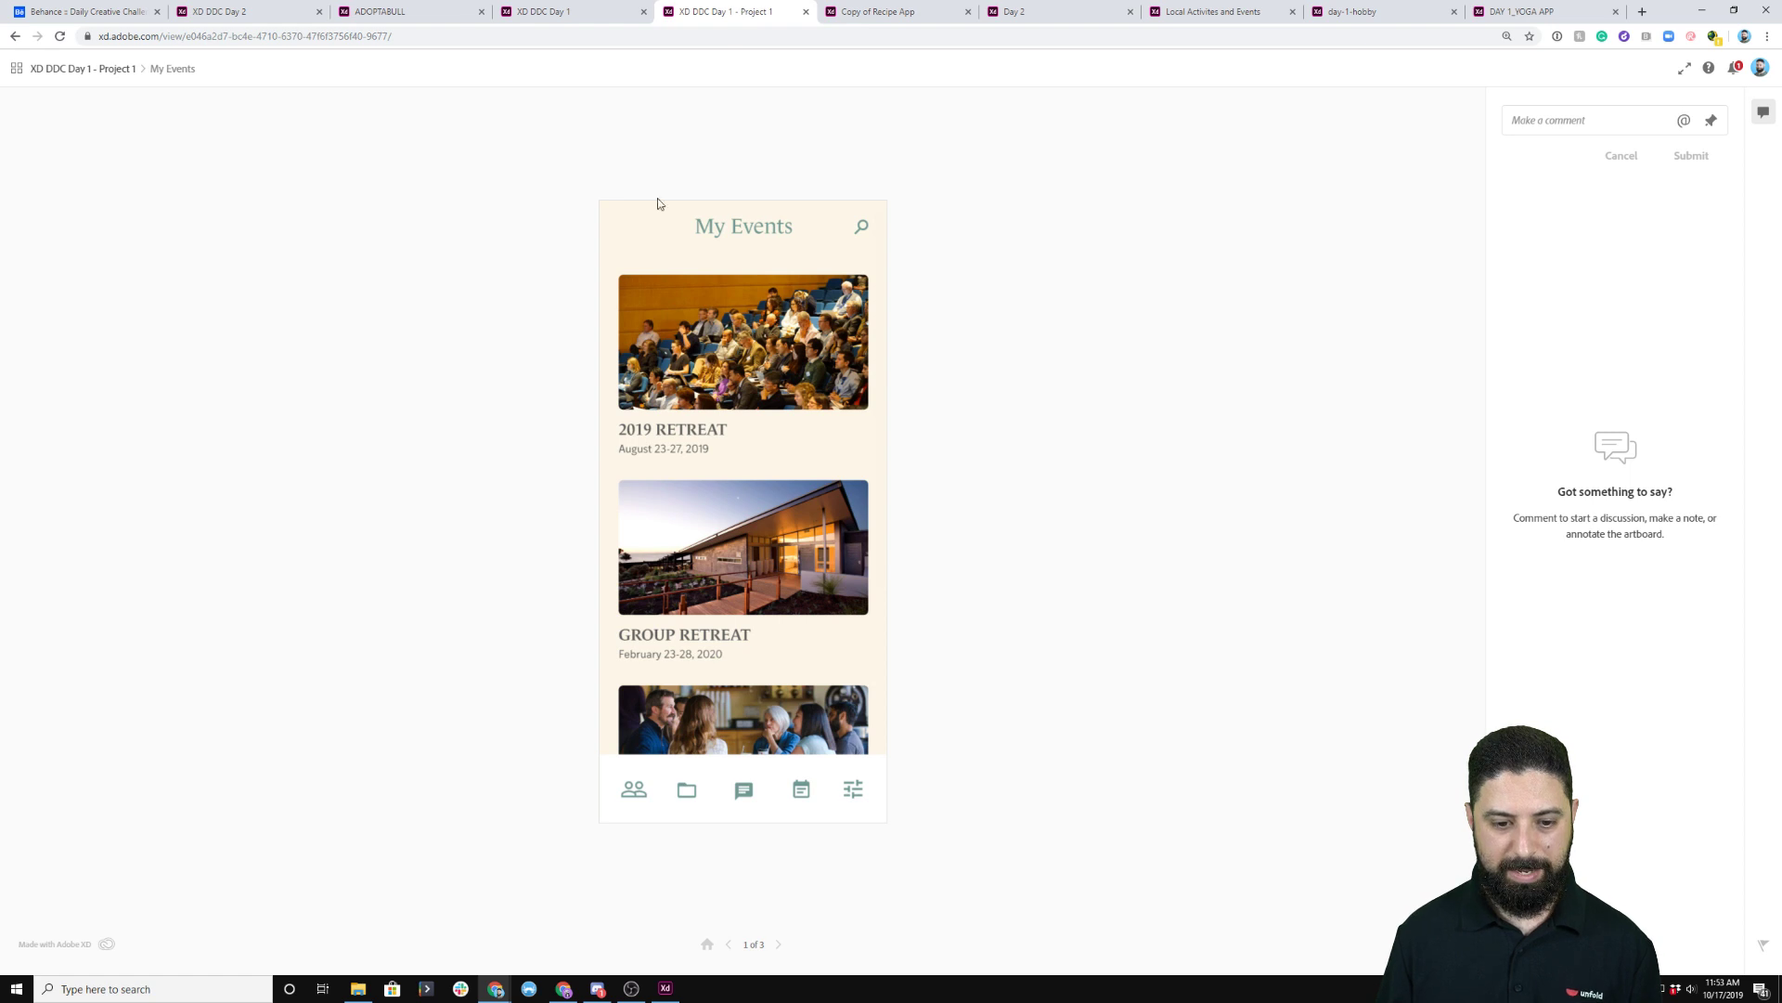
{"action": "left_click", "coordinate": [755, 440]}
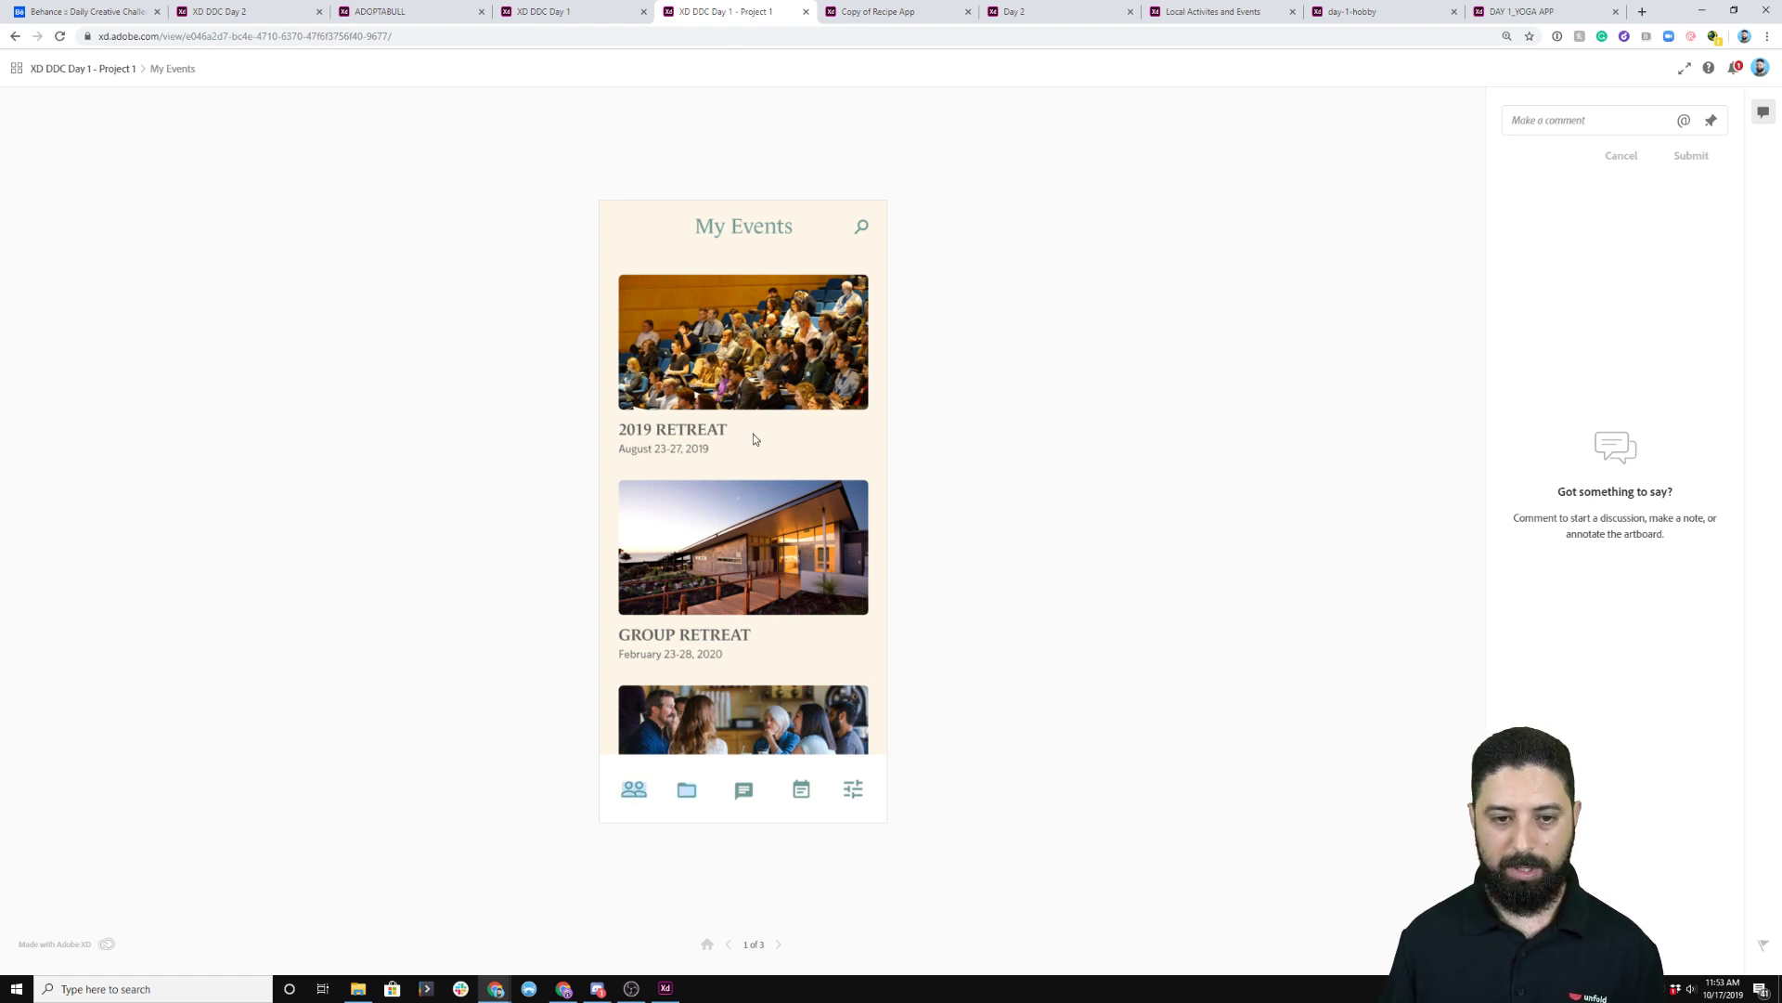
{"action": "left_click", "coordinate": [691, 639]}
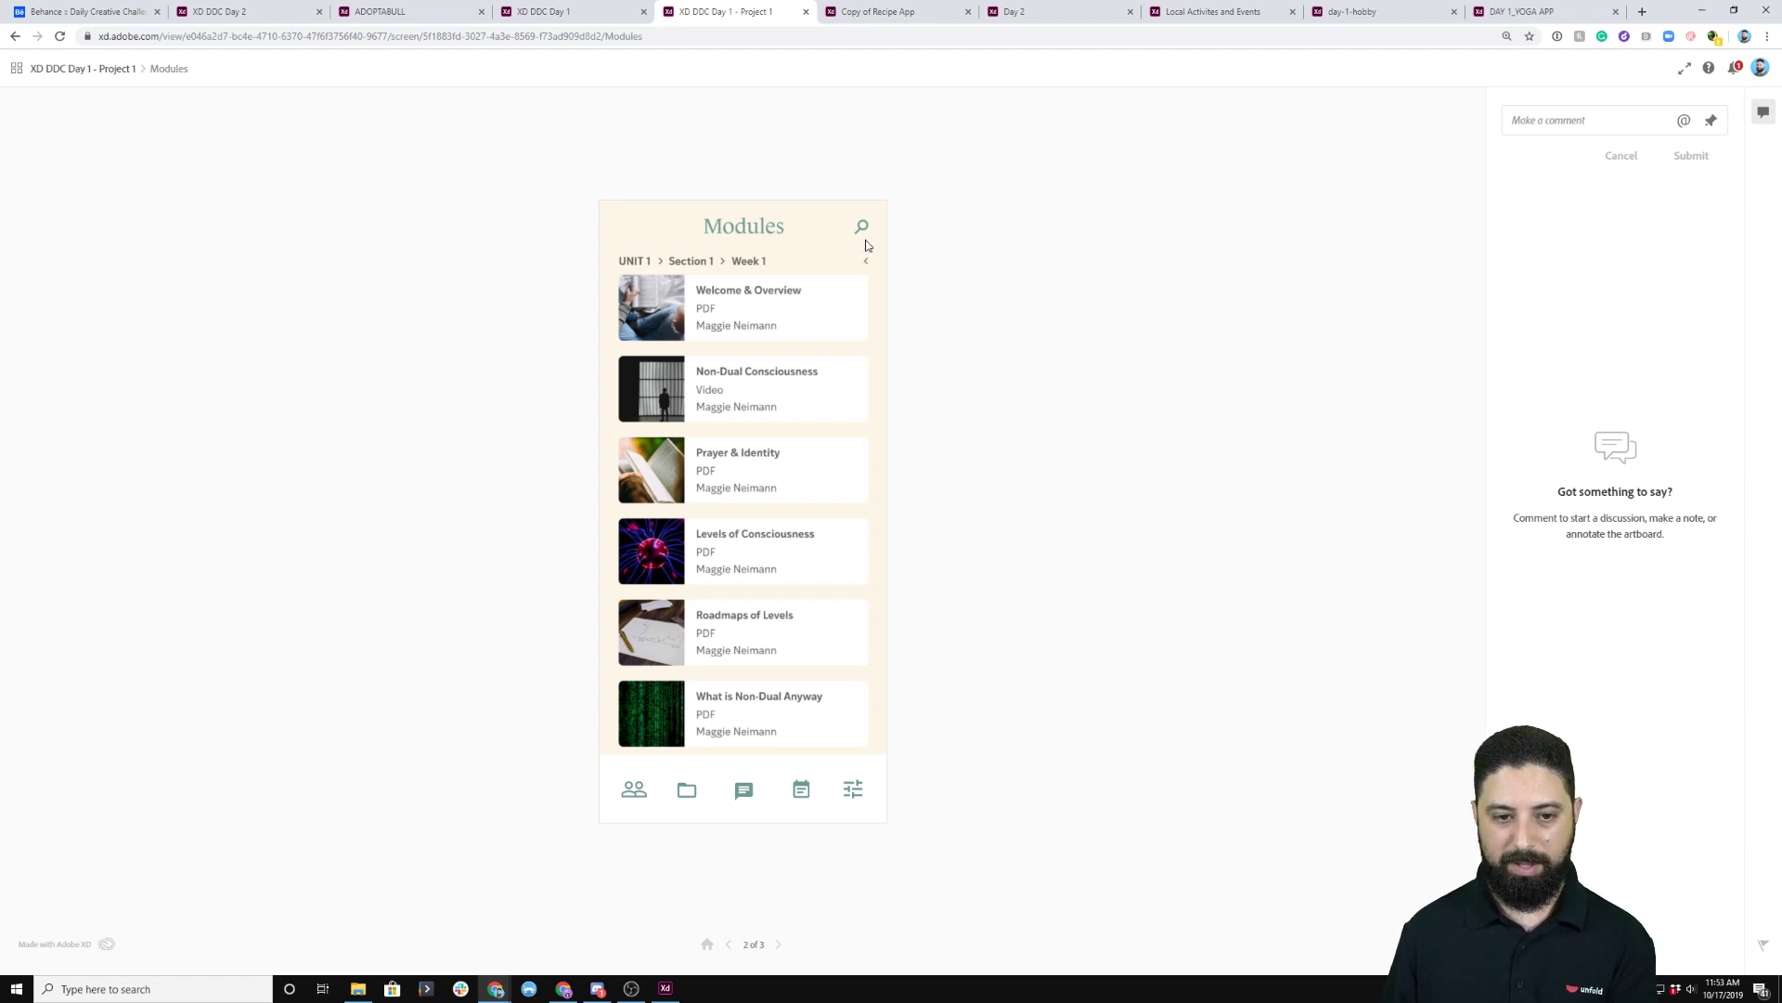
{"action": "key", "text": "Right"}
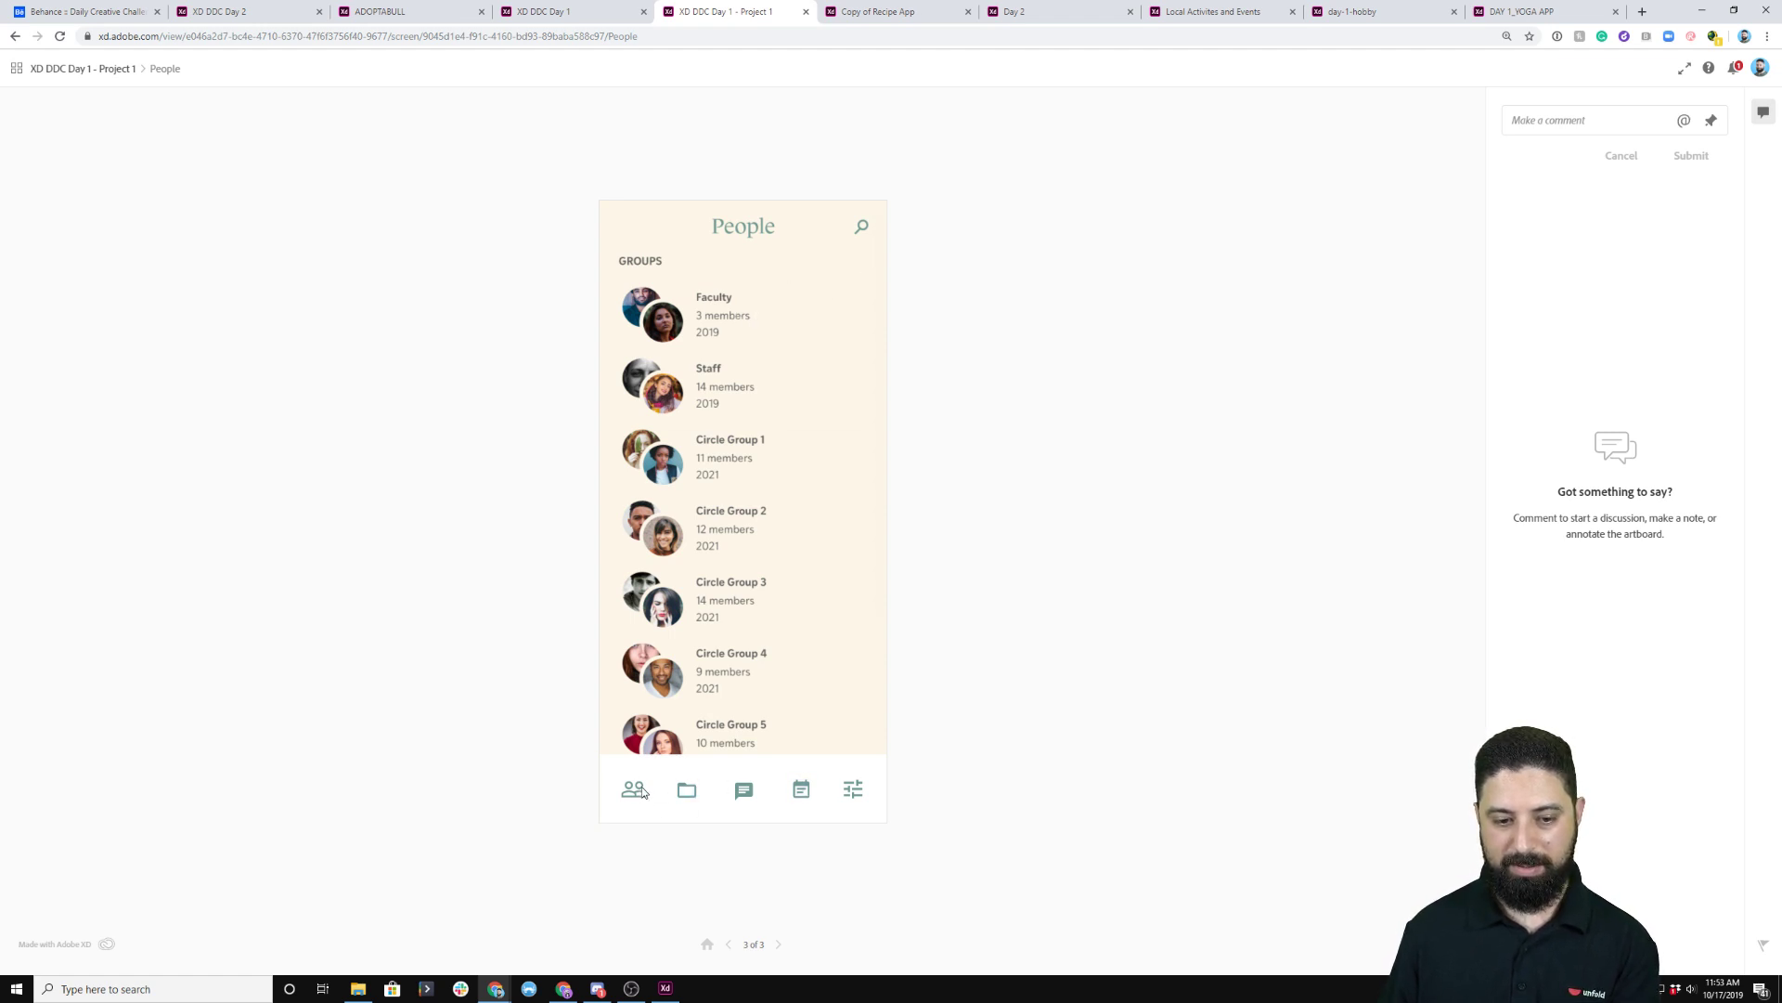
{"action": "left_click", "coordinate": [678, 796]}
{"action": "left_click", "coordinate": [797, 789]}
{"action": "left_click", "coordinate": [714, 533]}
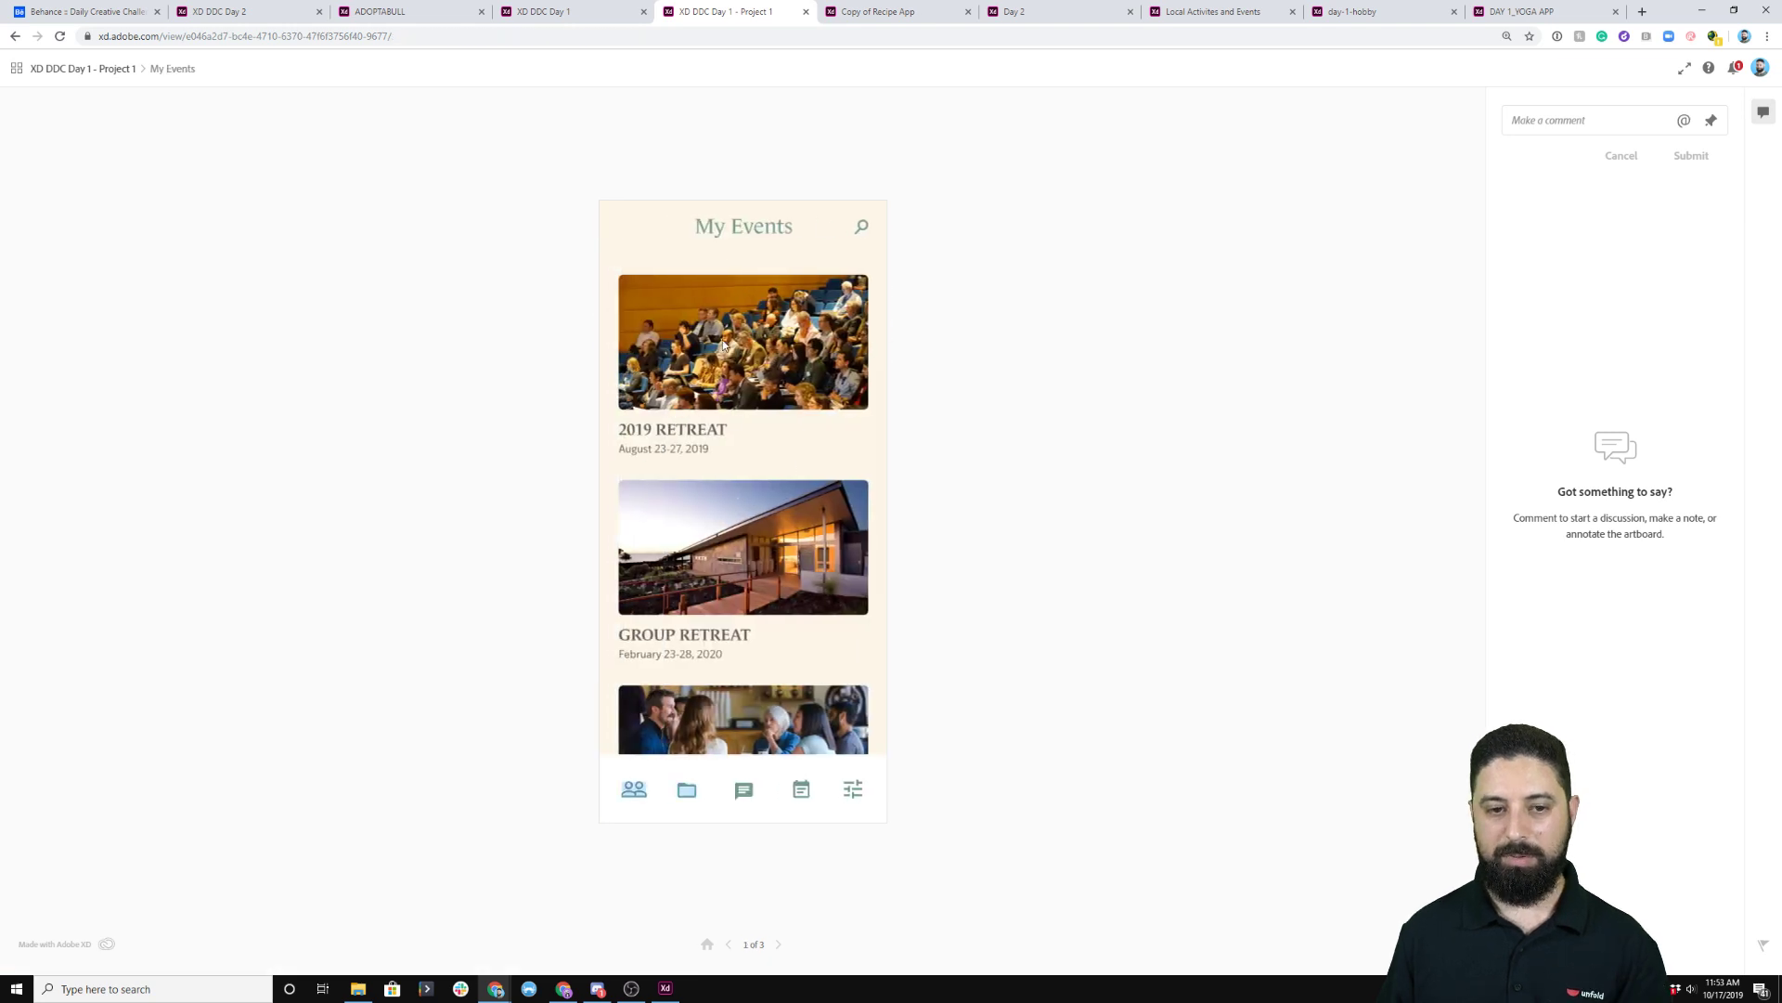
{"action": "left_click", "coordinate": [806, 19]}
Open the shared Day 2 prototype and walk through its screens from iPhone X/XS – 2 to iPhone X/XS – 13.
{"action": "left_click", "coordinate": [924, 19]}
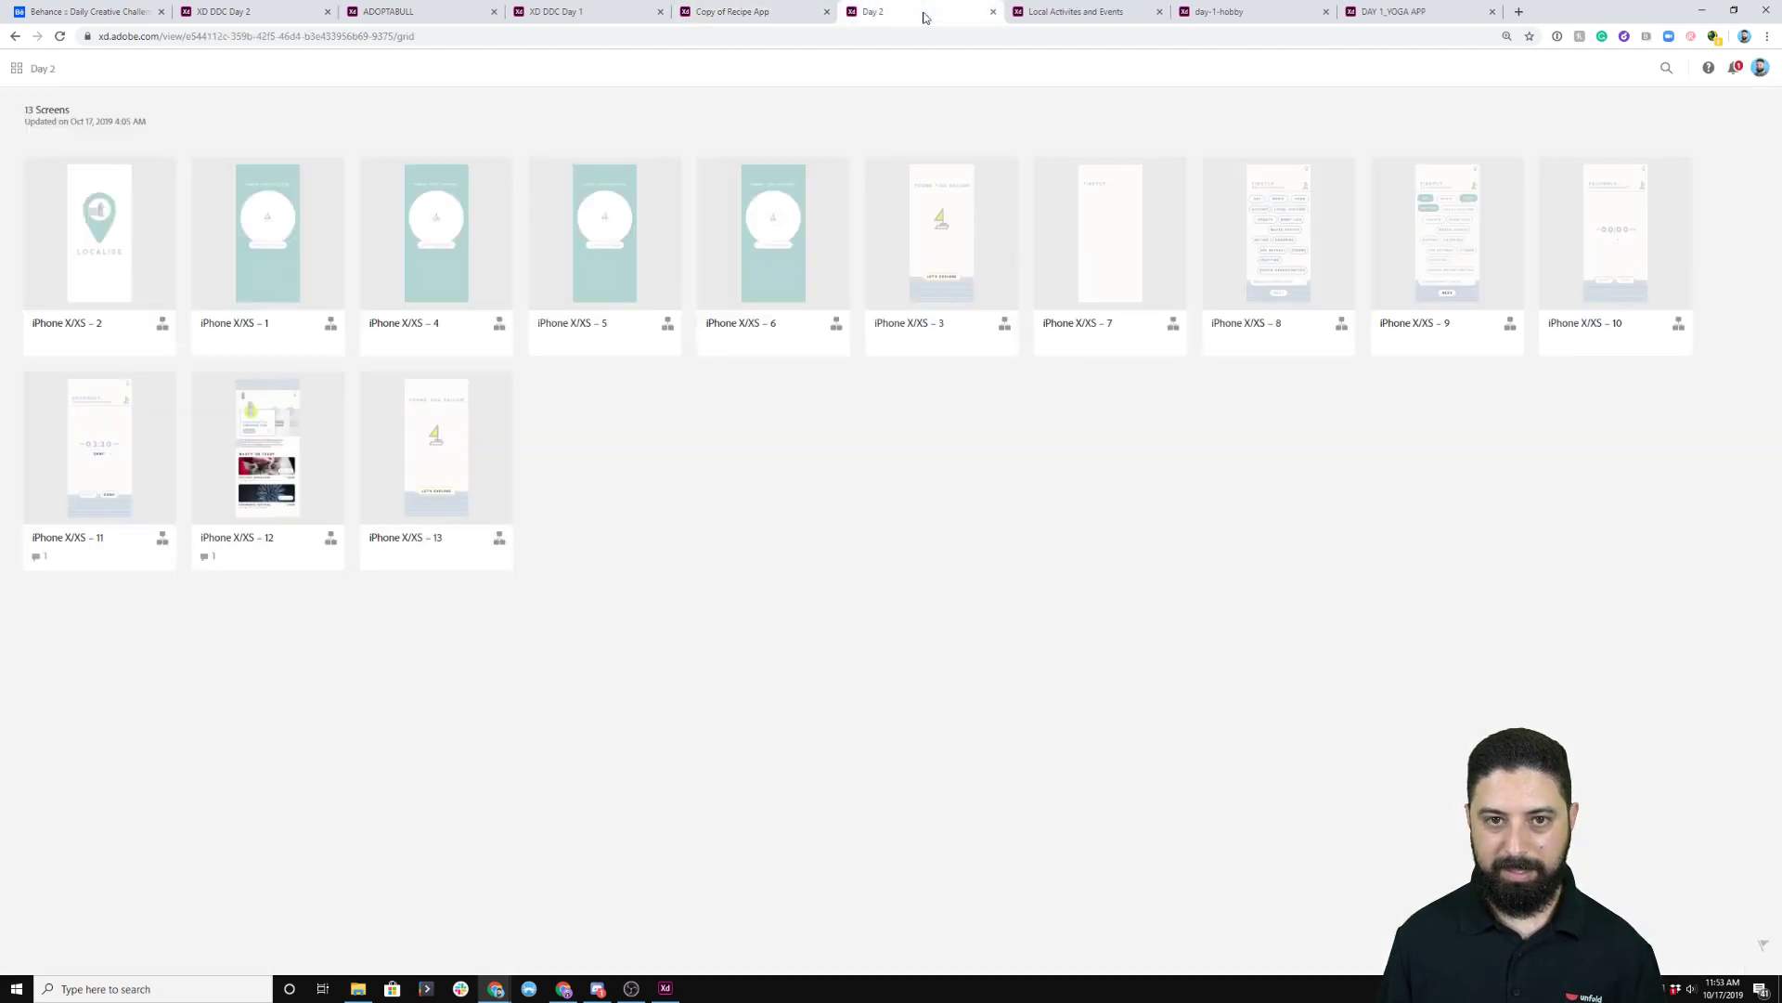
{"action": "left_click", "coordinate": [1077, 13]}
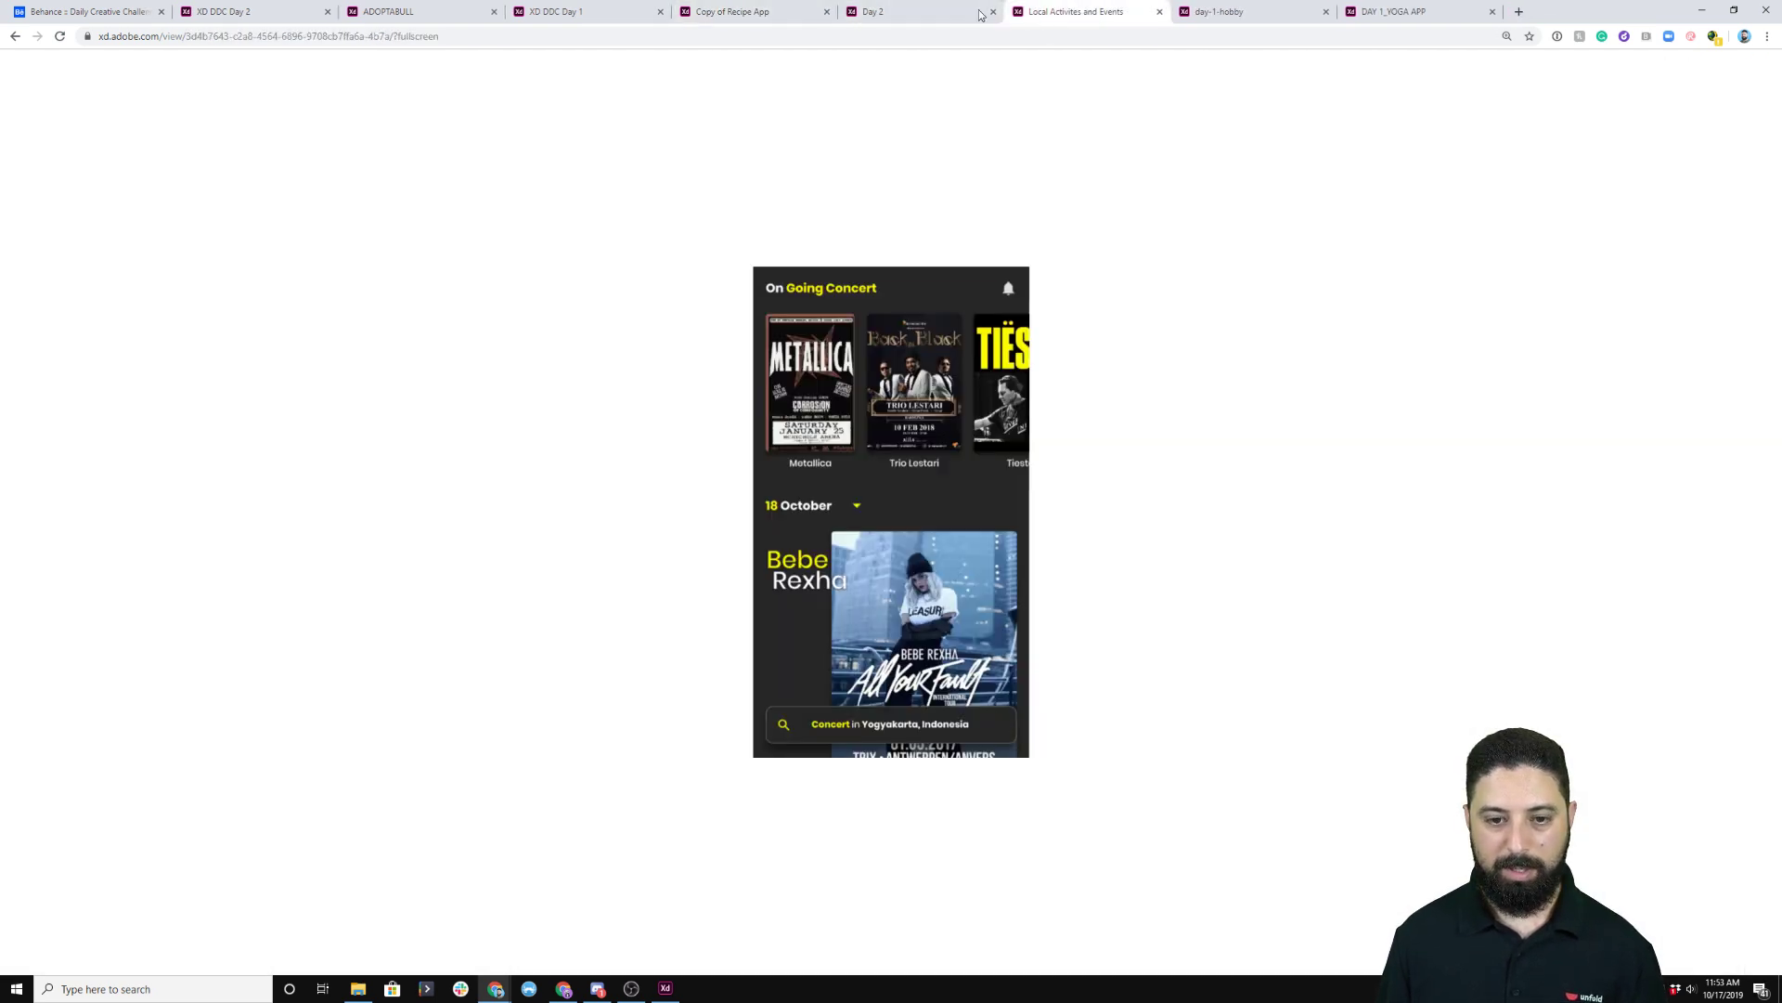
{"action": "left_click", "coordinate": [924, 11]}
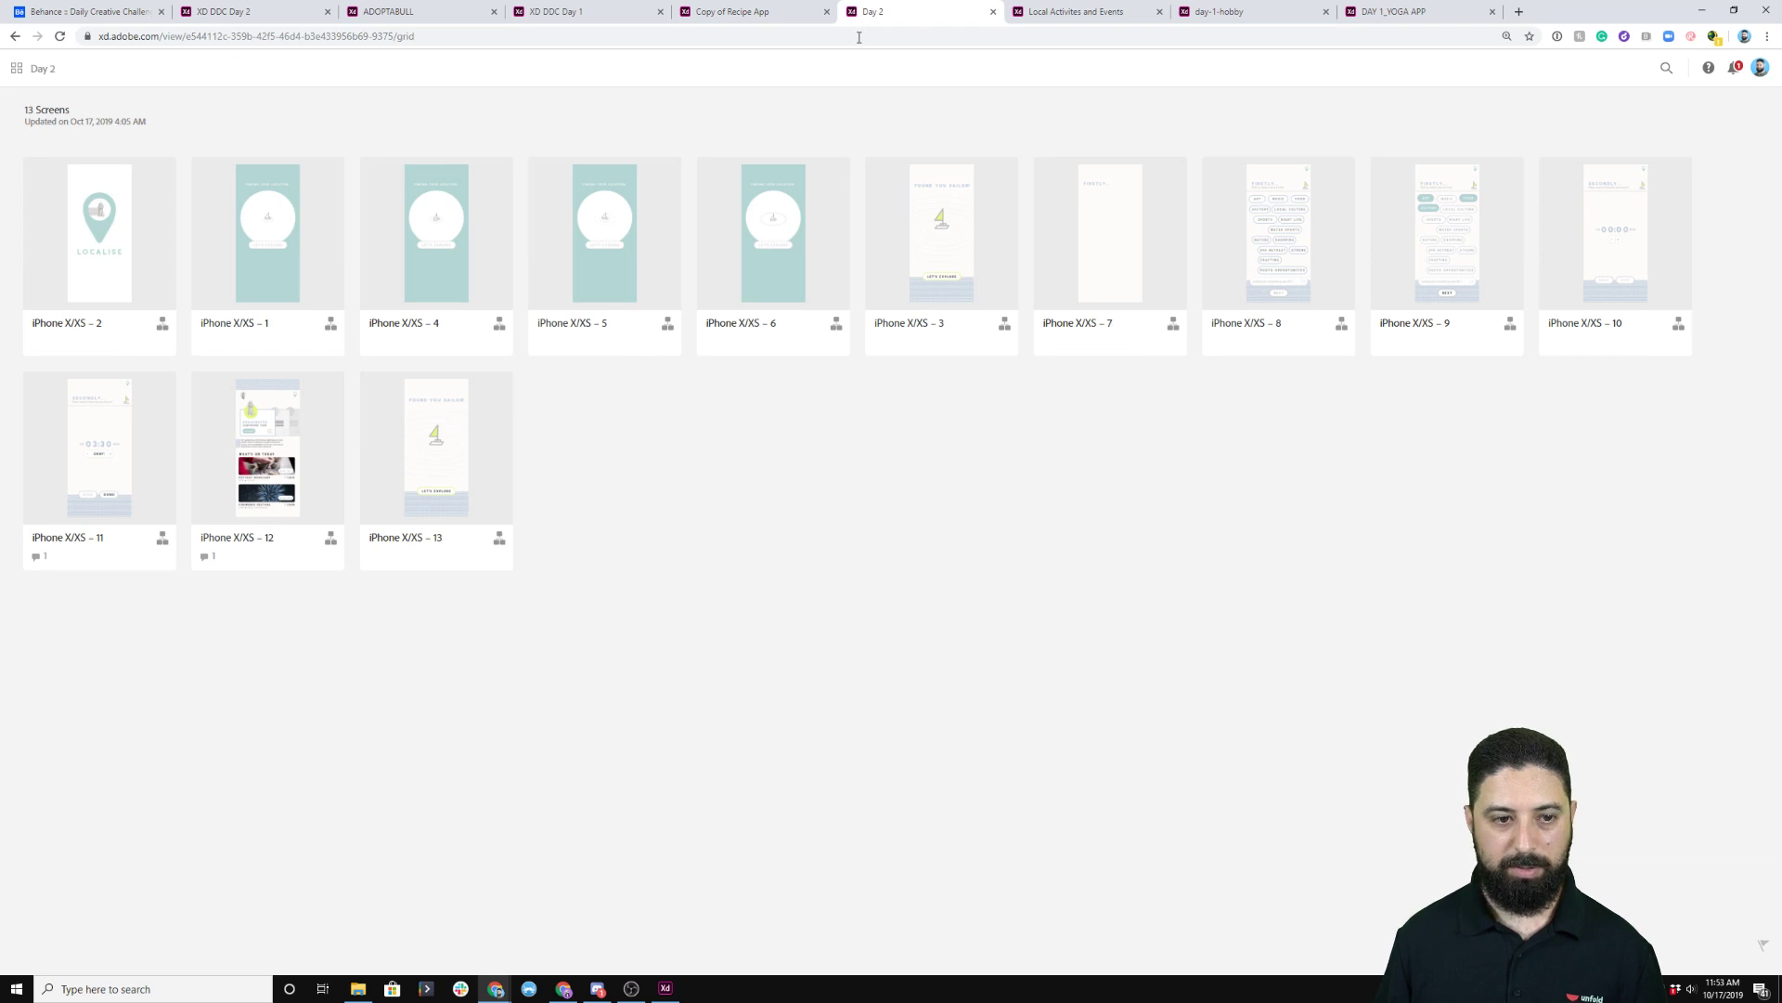
{"action": "left_click", "coordinate": [72, 239]}
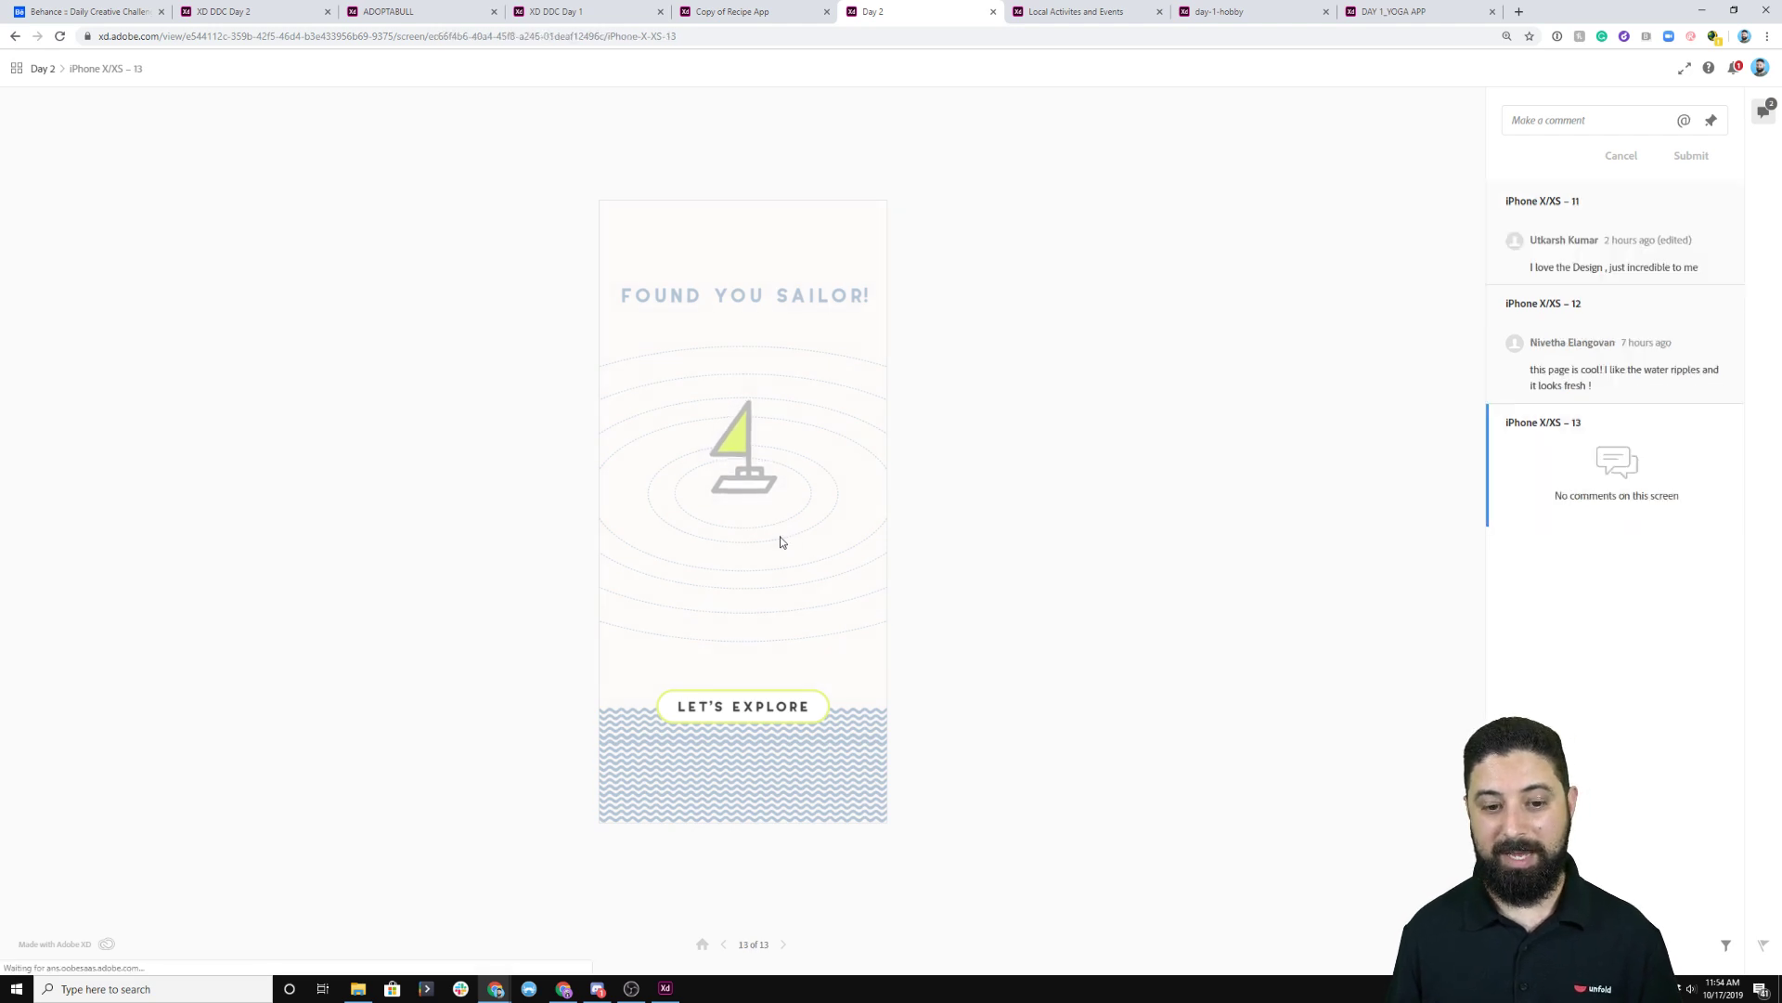
Start exploring in the Day 2 prototype and pick the Art, Food and History interests, continuing to the available-time question.
{"action": "left_click", "coordinate": [763, 721]}
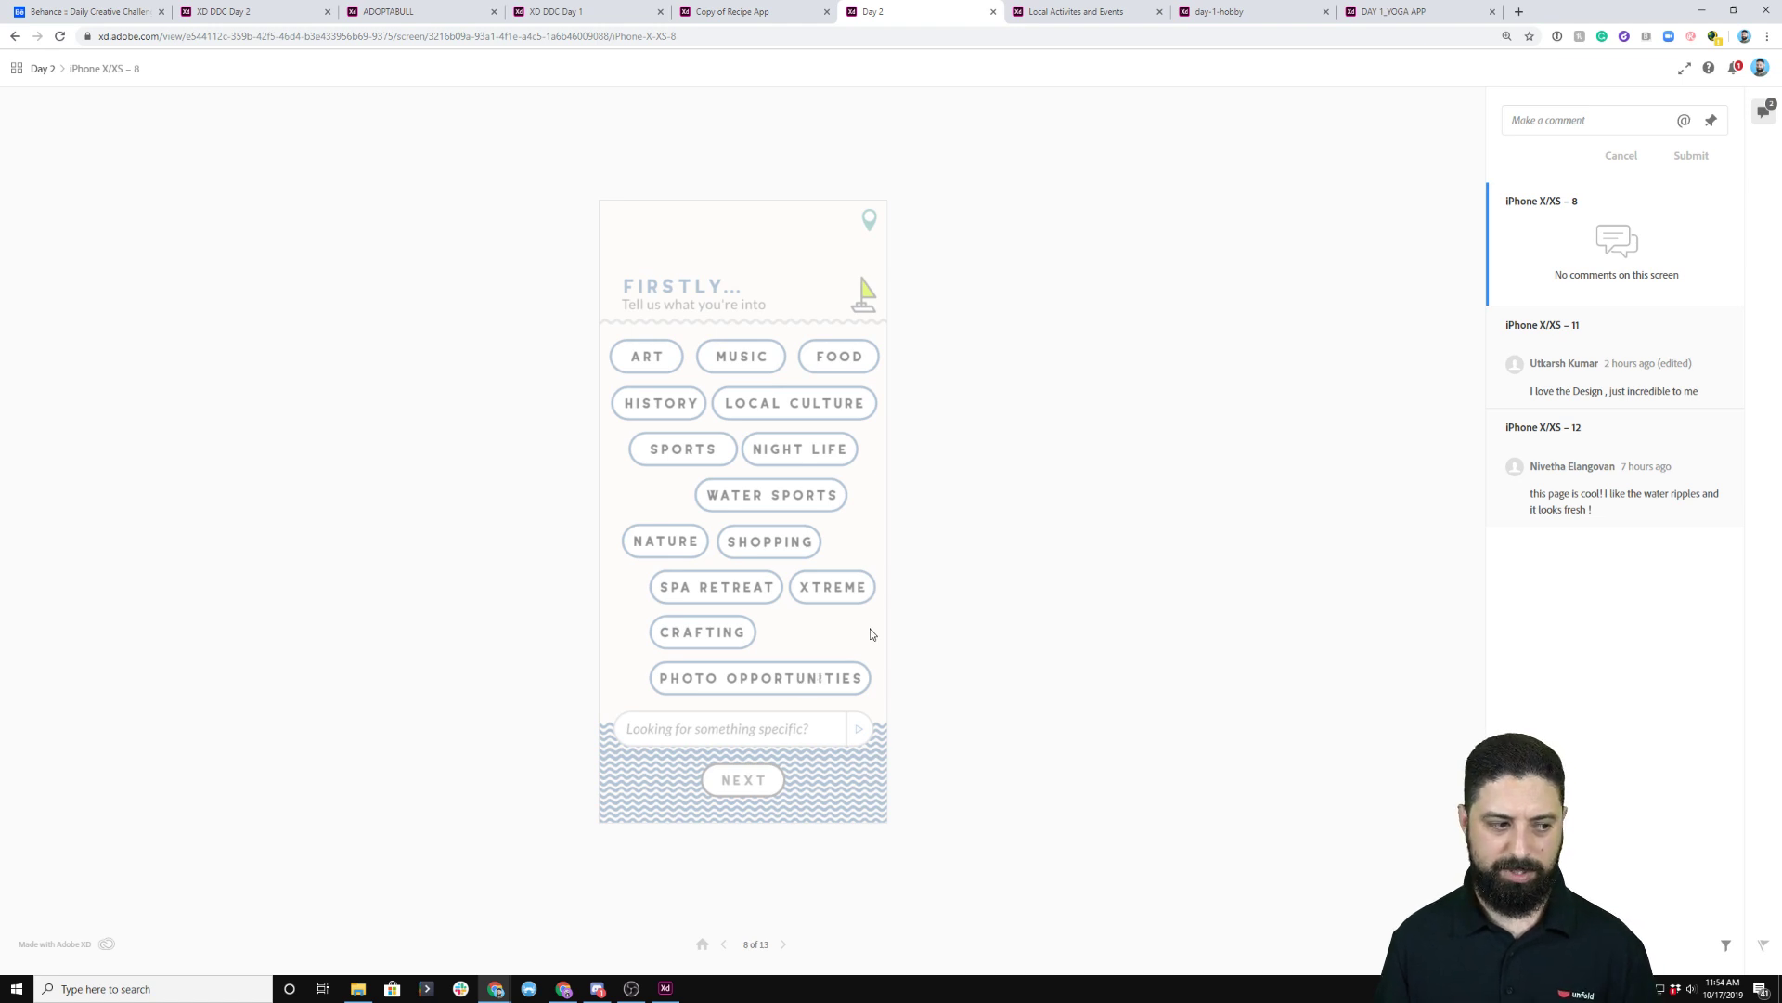
{"action": "left_click", "coordinate": [859, 681]}
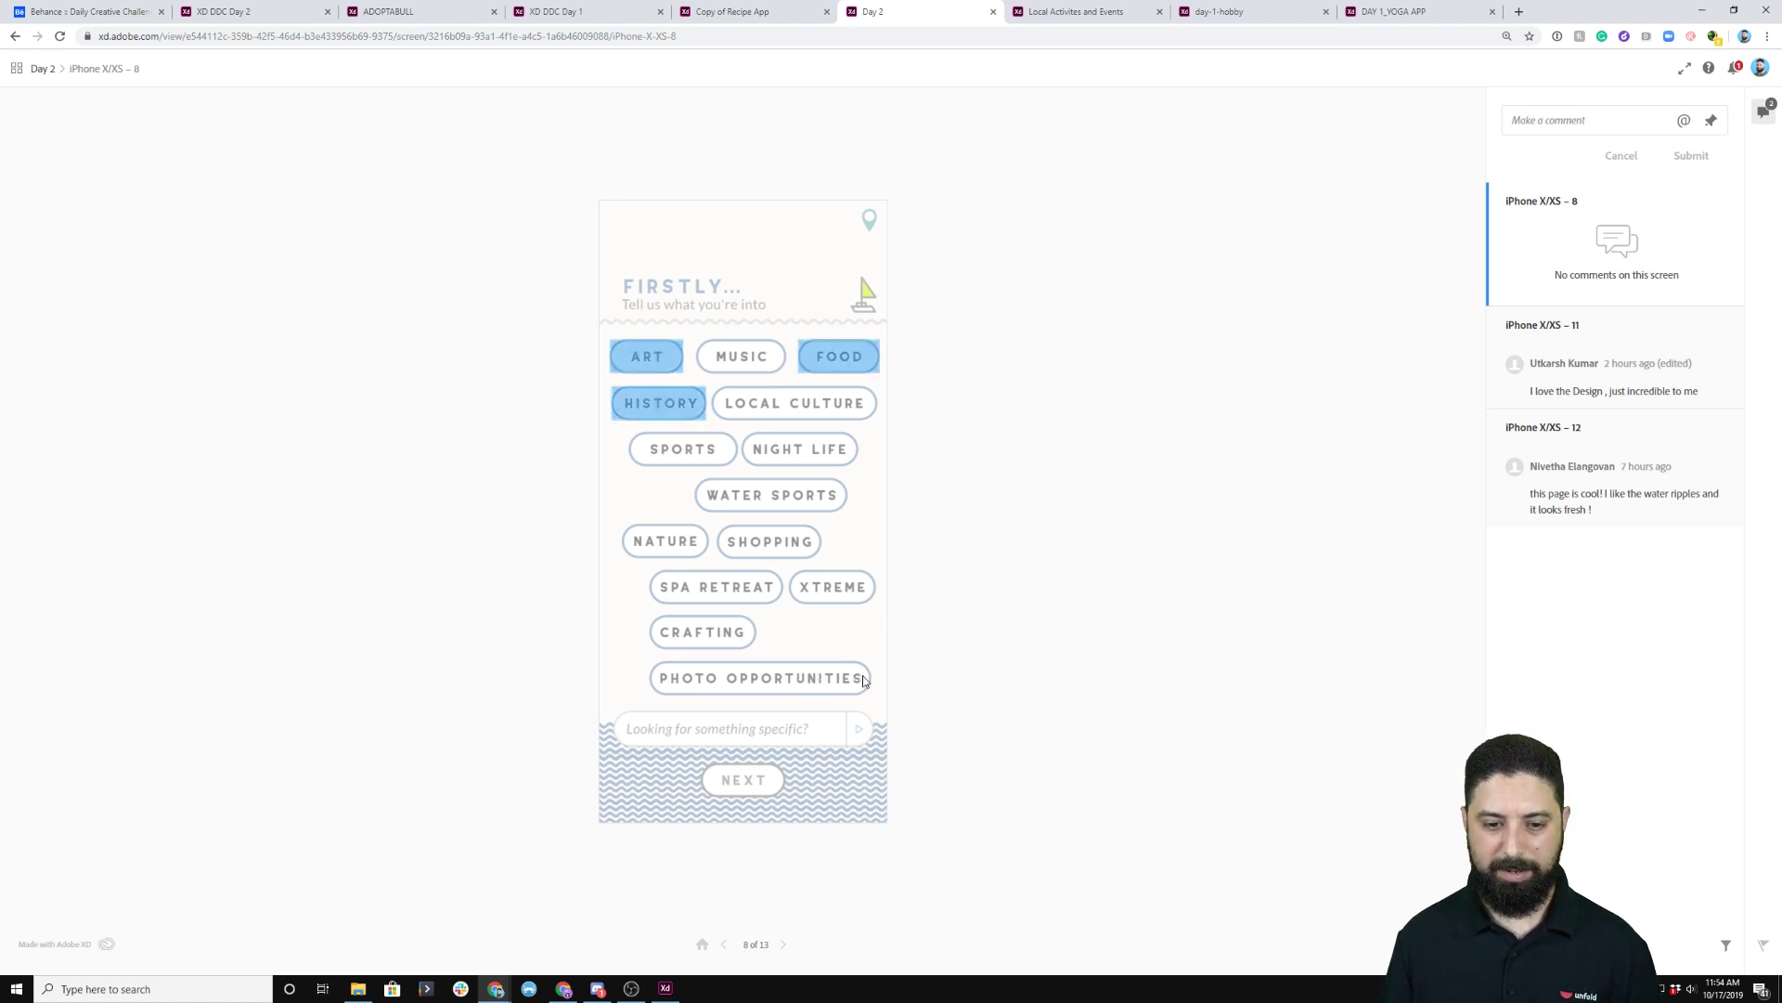
{"action": "left_click", "coordinate": [680, 360]}
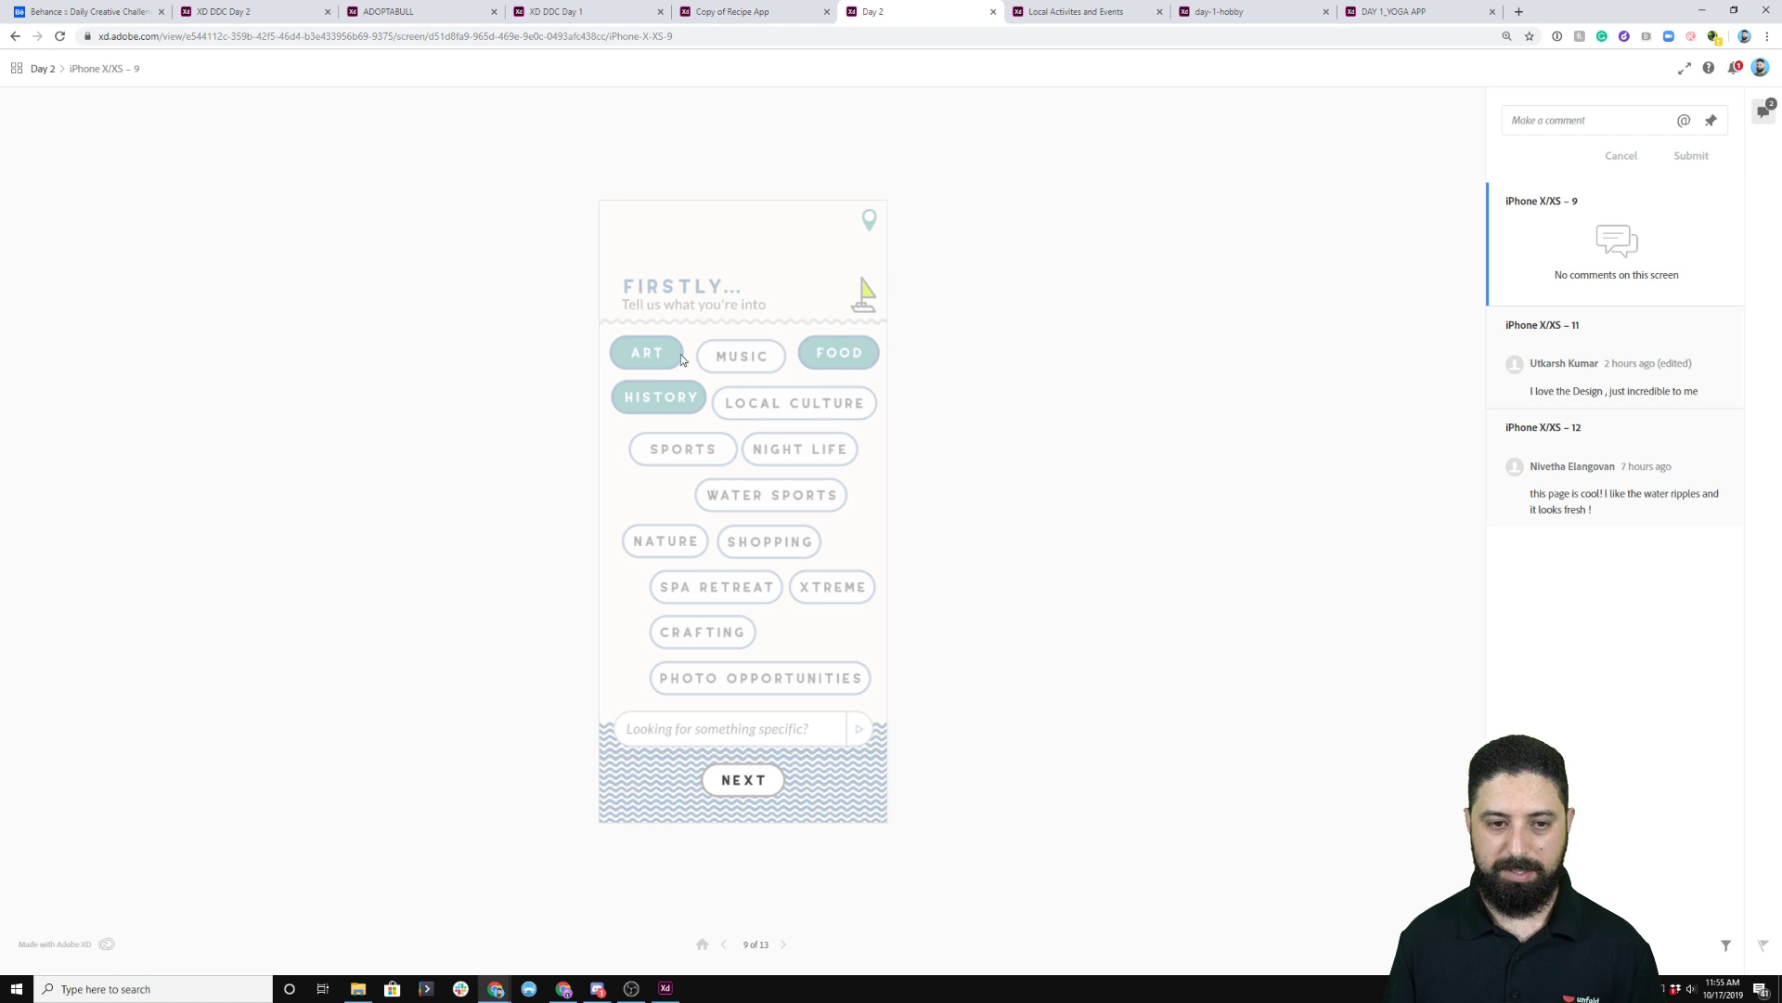
{"action": "left_click", "coordinate": [764, 785]}
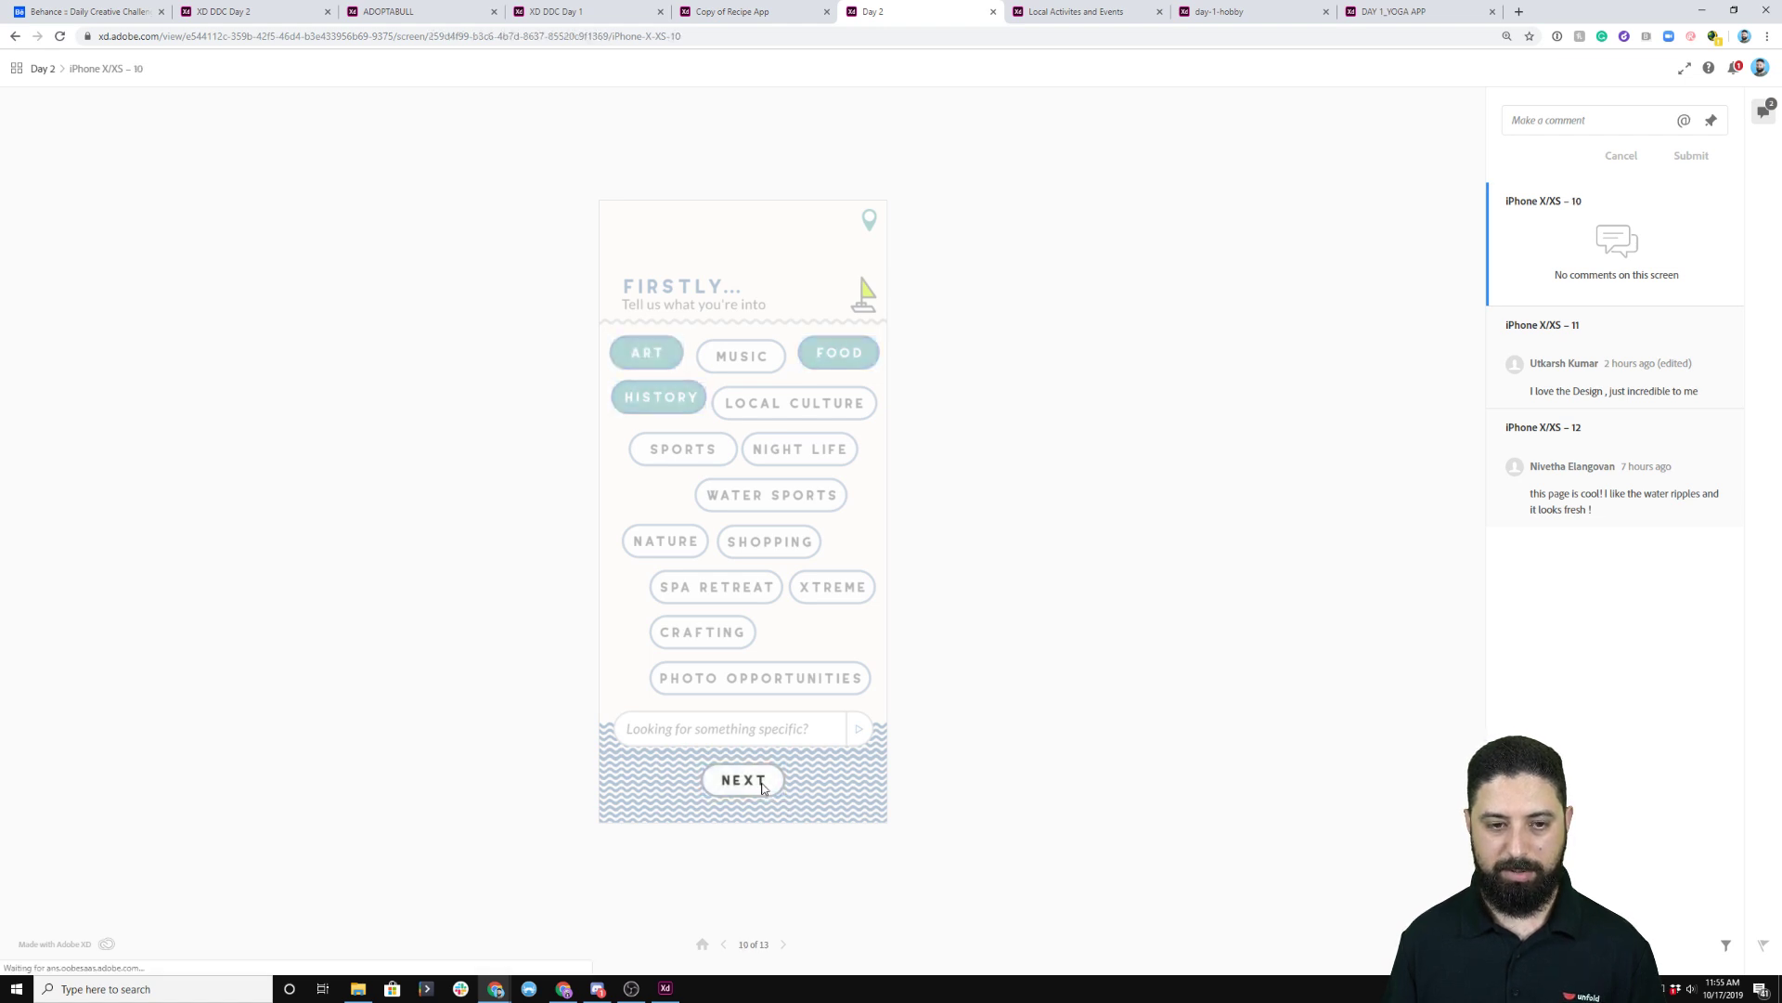
{"action": "left_click", "coordinate": [763, 785]}
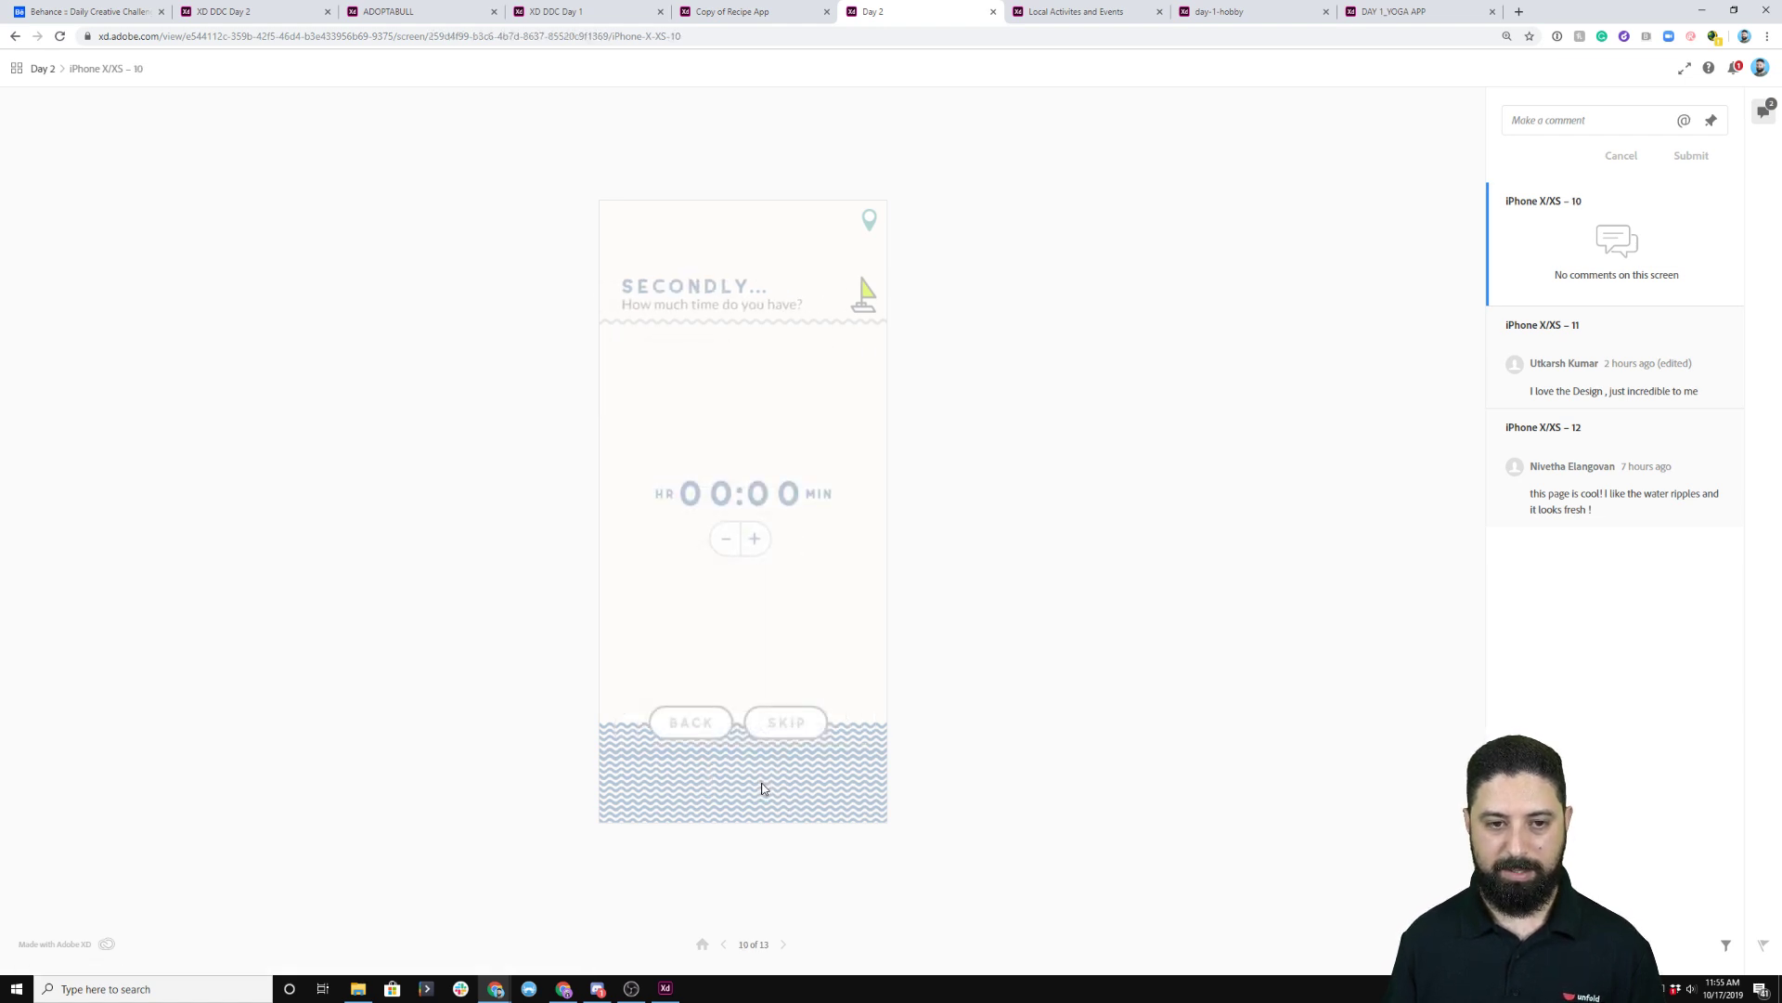
Set the available time to 03:30 and continue through the What's On Today screen back to the Localise start screen.
{"action": "left_click", "coordinate": [776, 585]}
{"action": "left_click", "coordinate": [756, 548]}
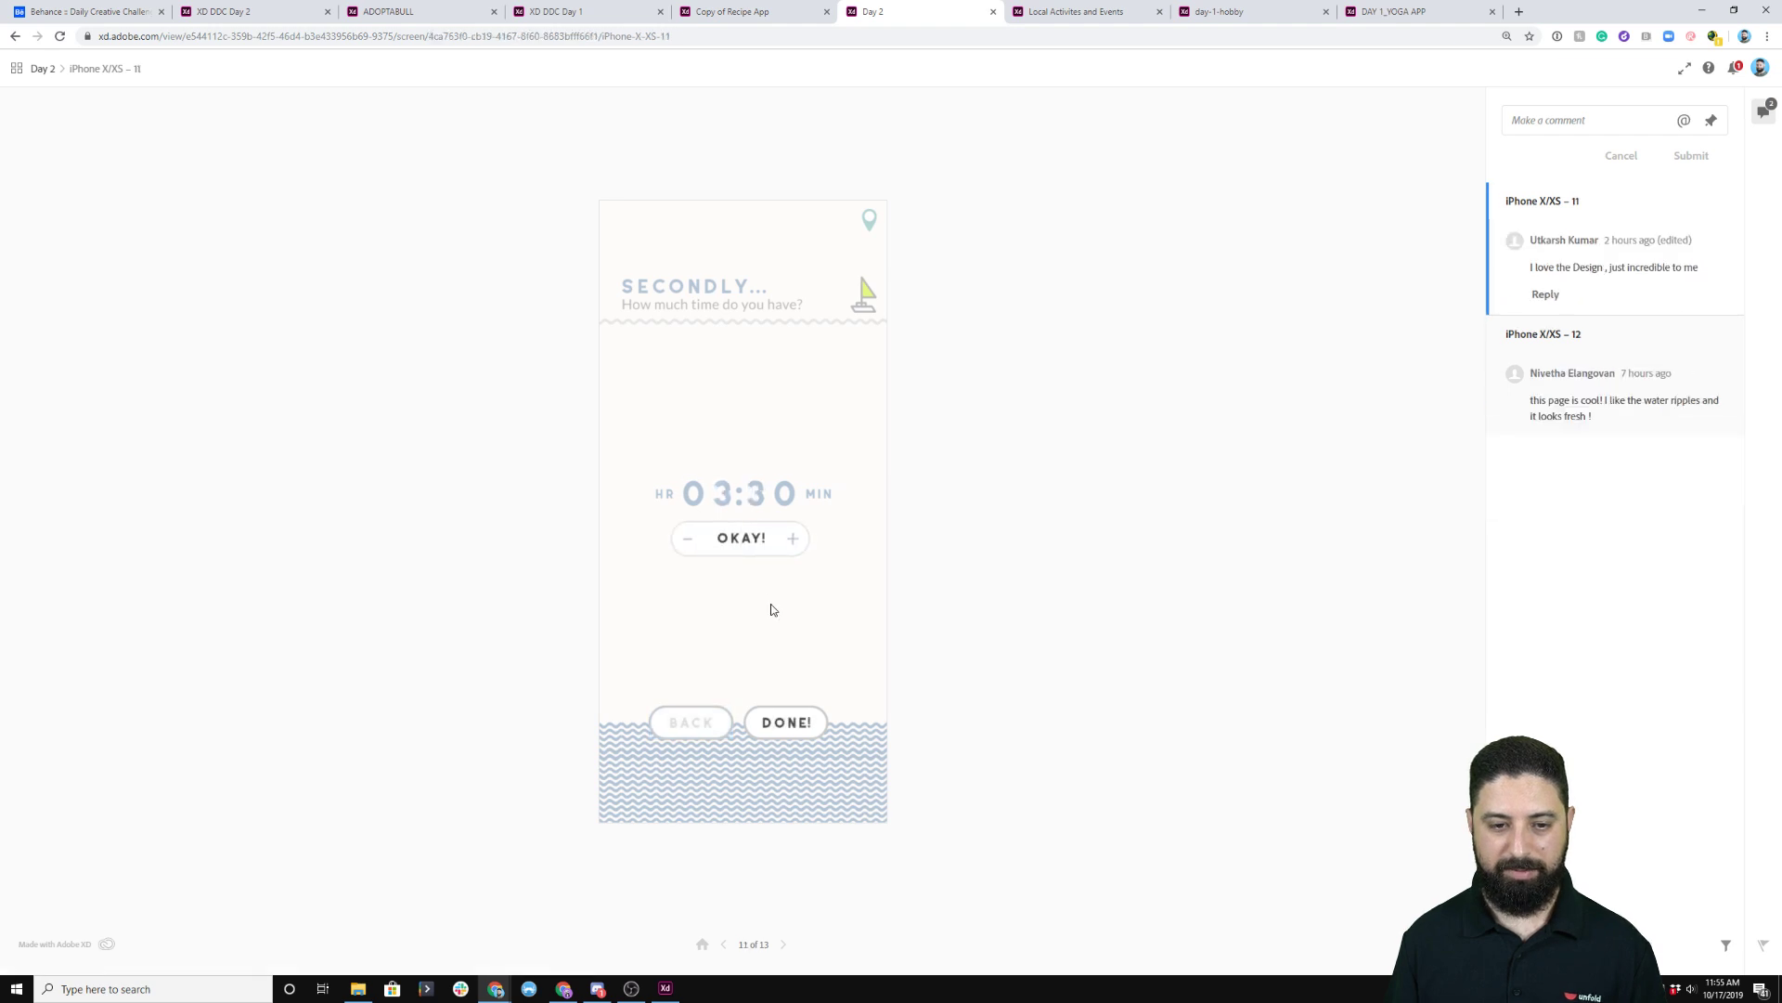
{"action": "left_click", "coordinate": [798, 726]}
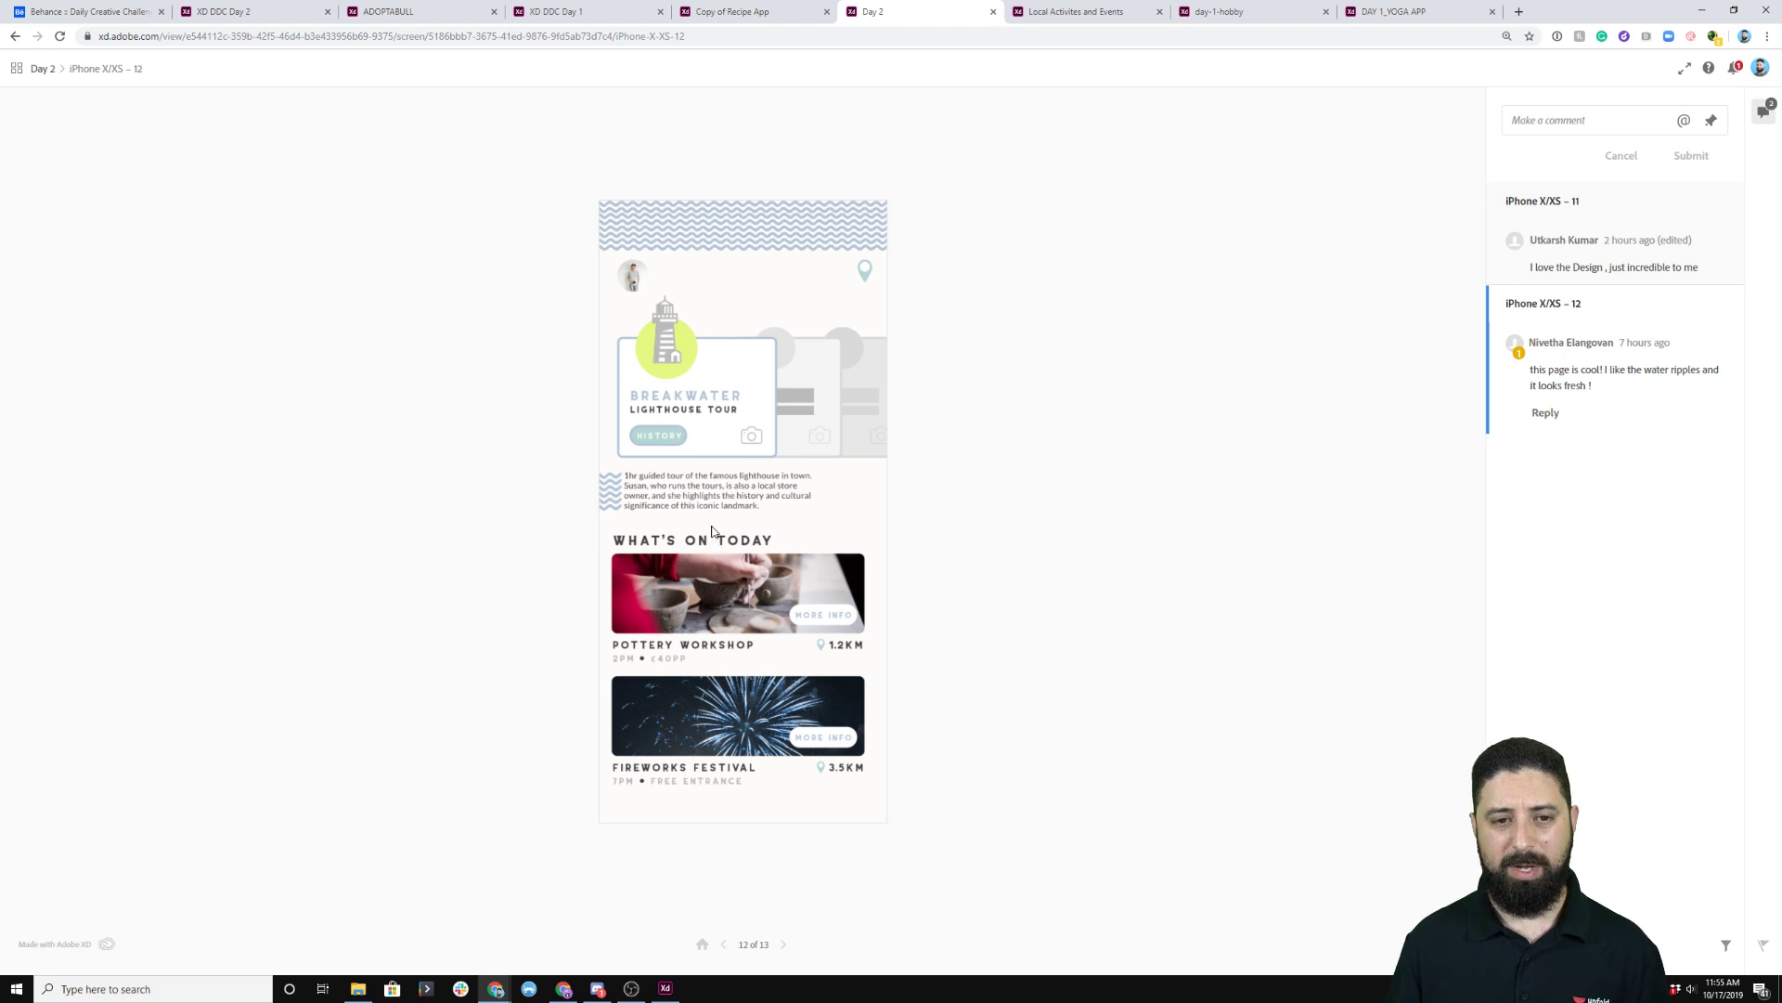
{"action": "left_click", "coordinate": [753, 592]}
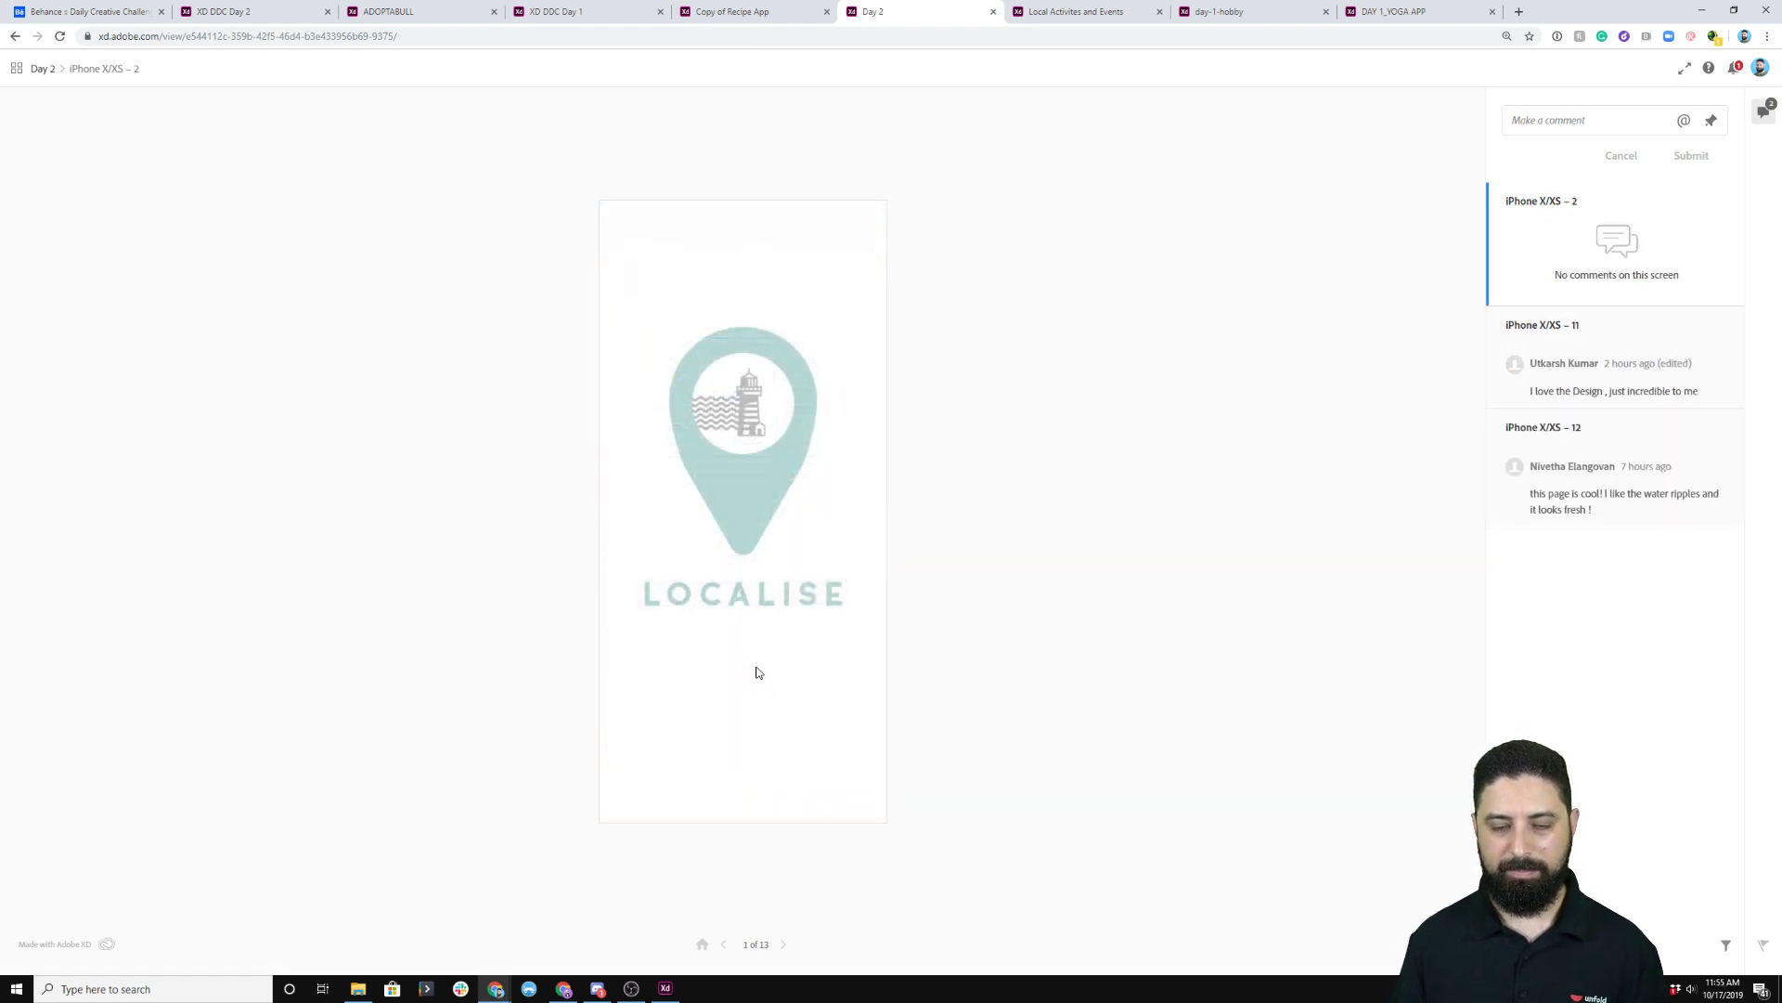